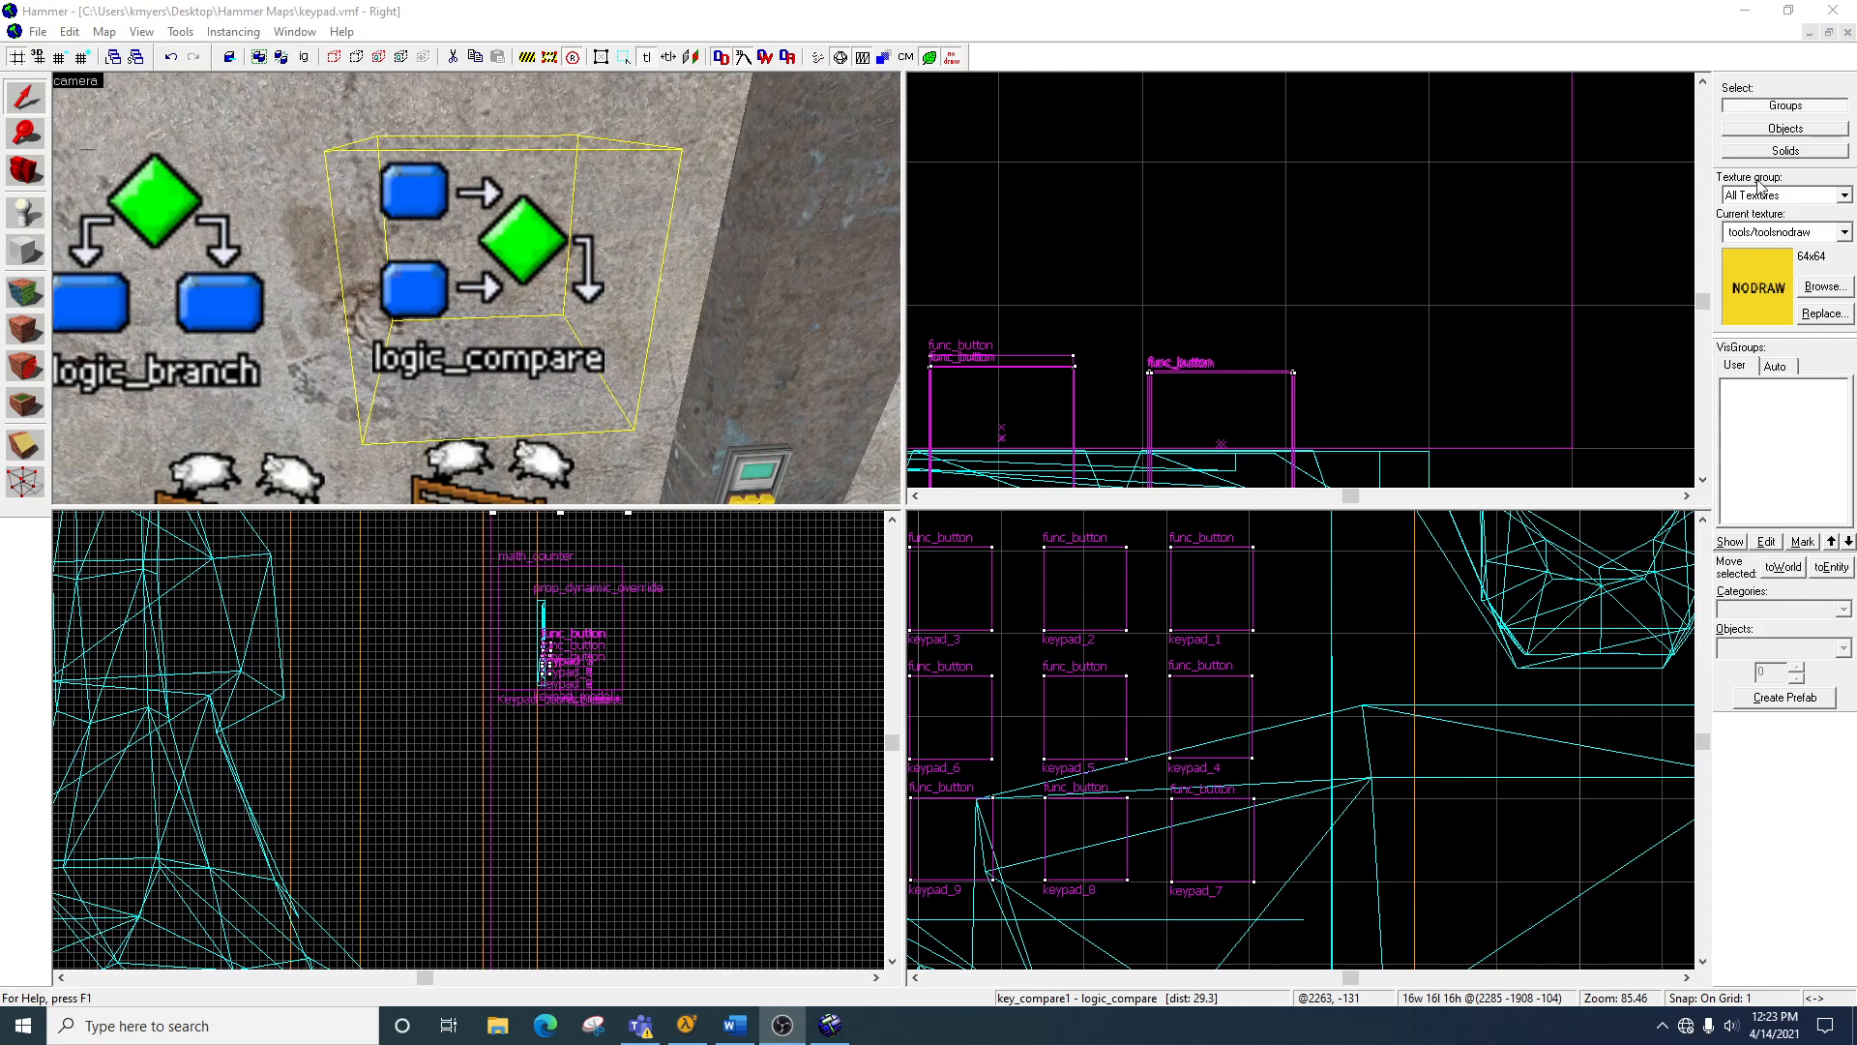
left_click(656, 25)
key("z")
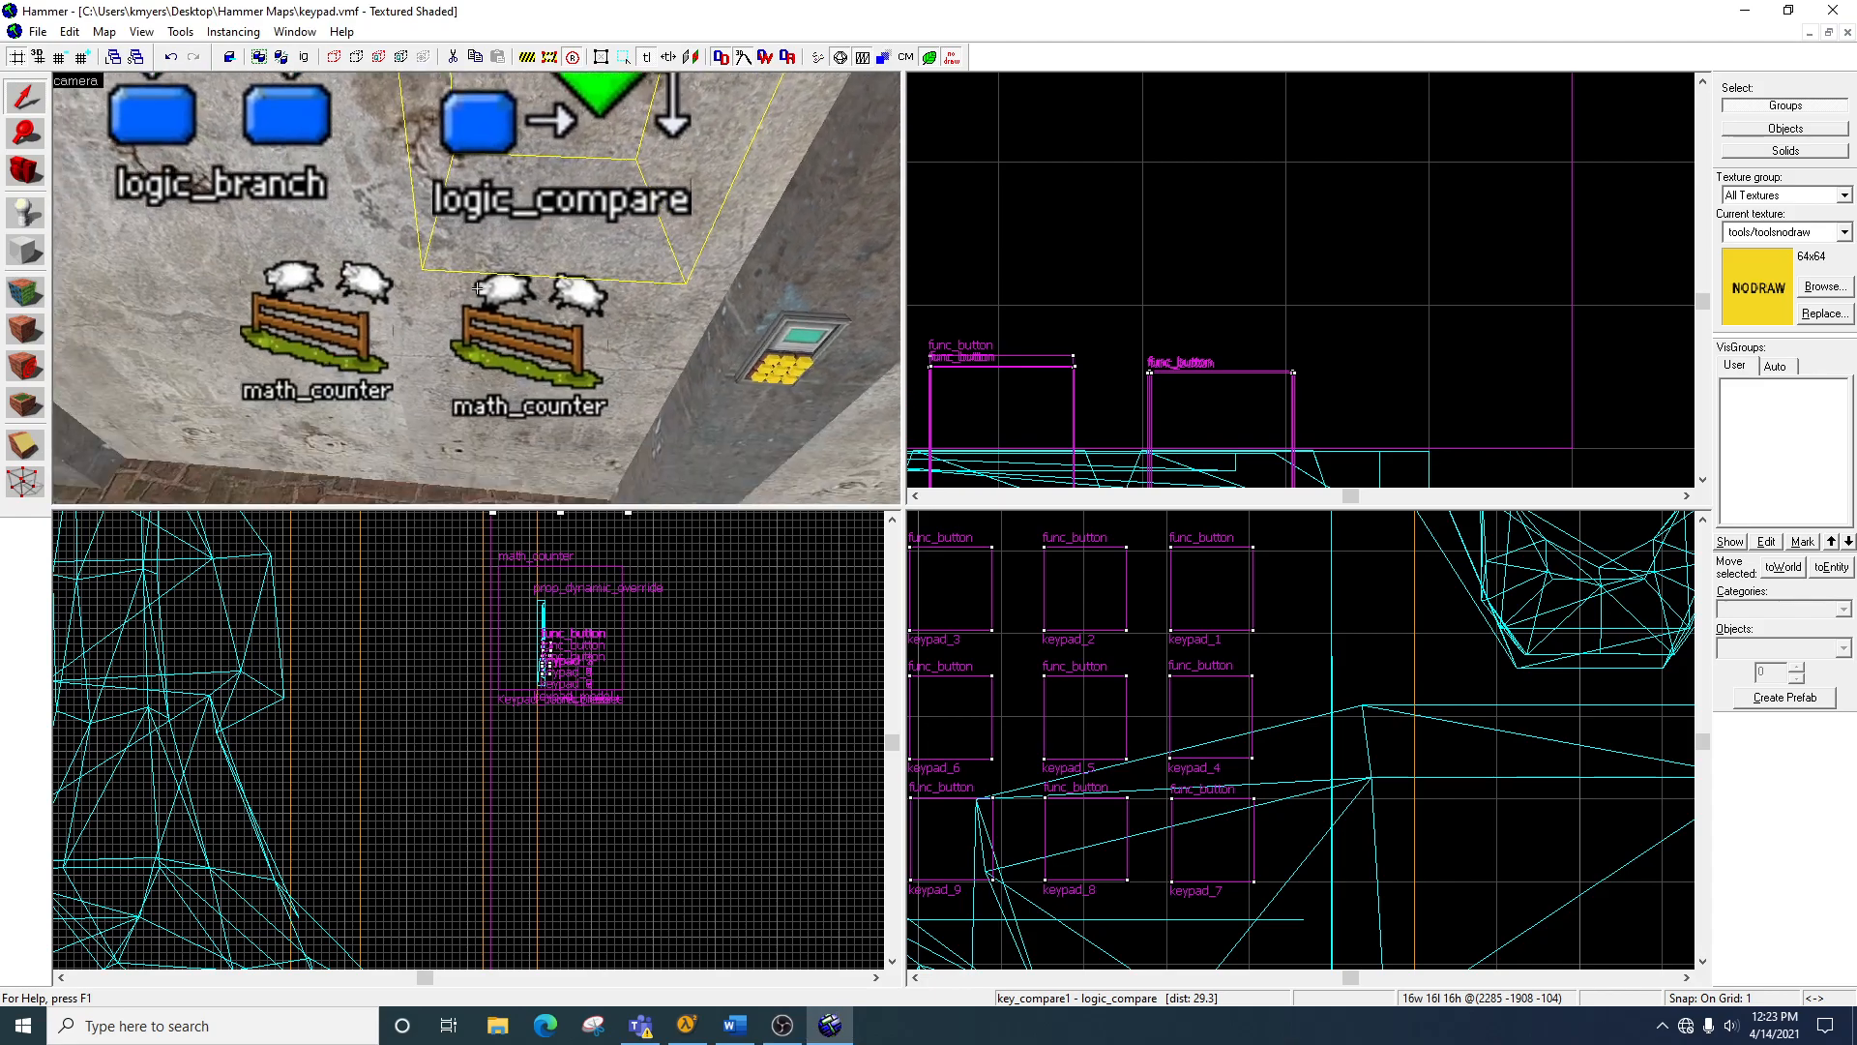
key("s")
key("w")
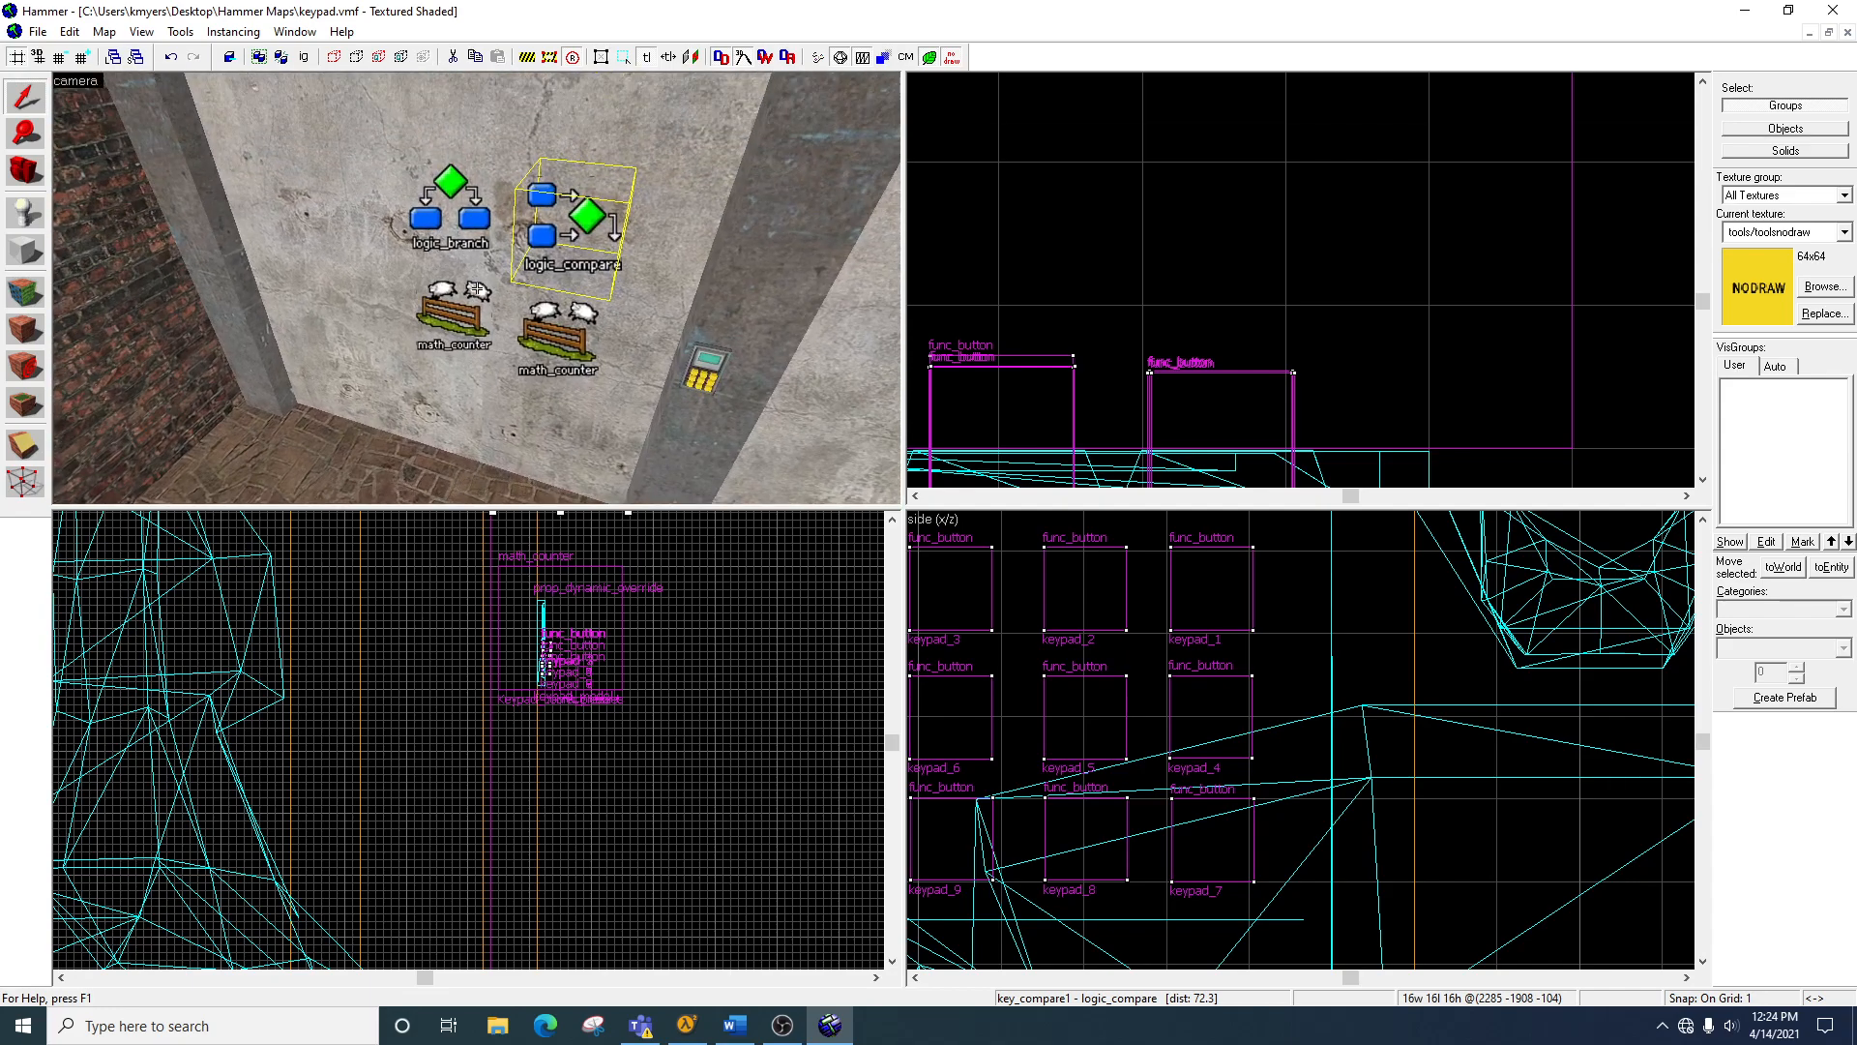
key("z")
Step: Switch to the running Half-Life 2 map, walk around the corridor, and try a button on the wall keypad
left_click(705, 1031)
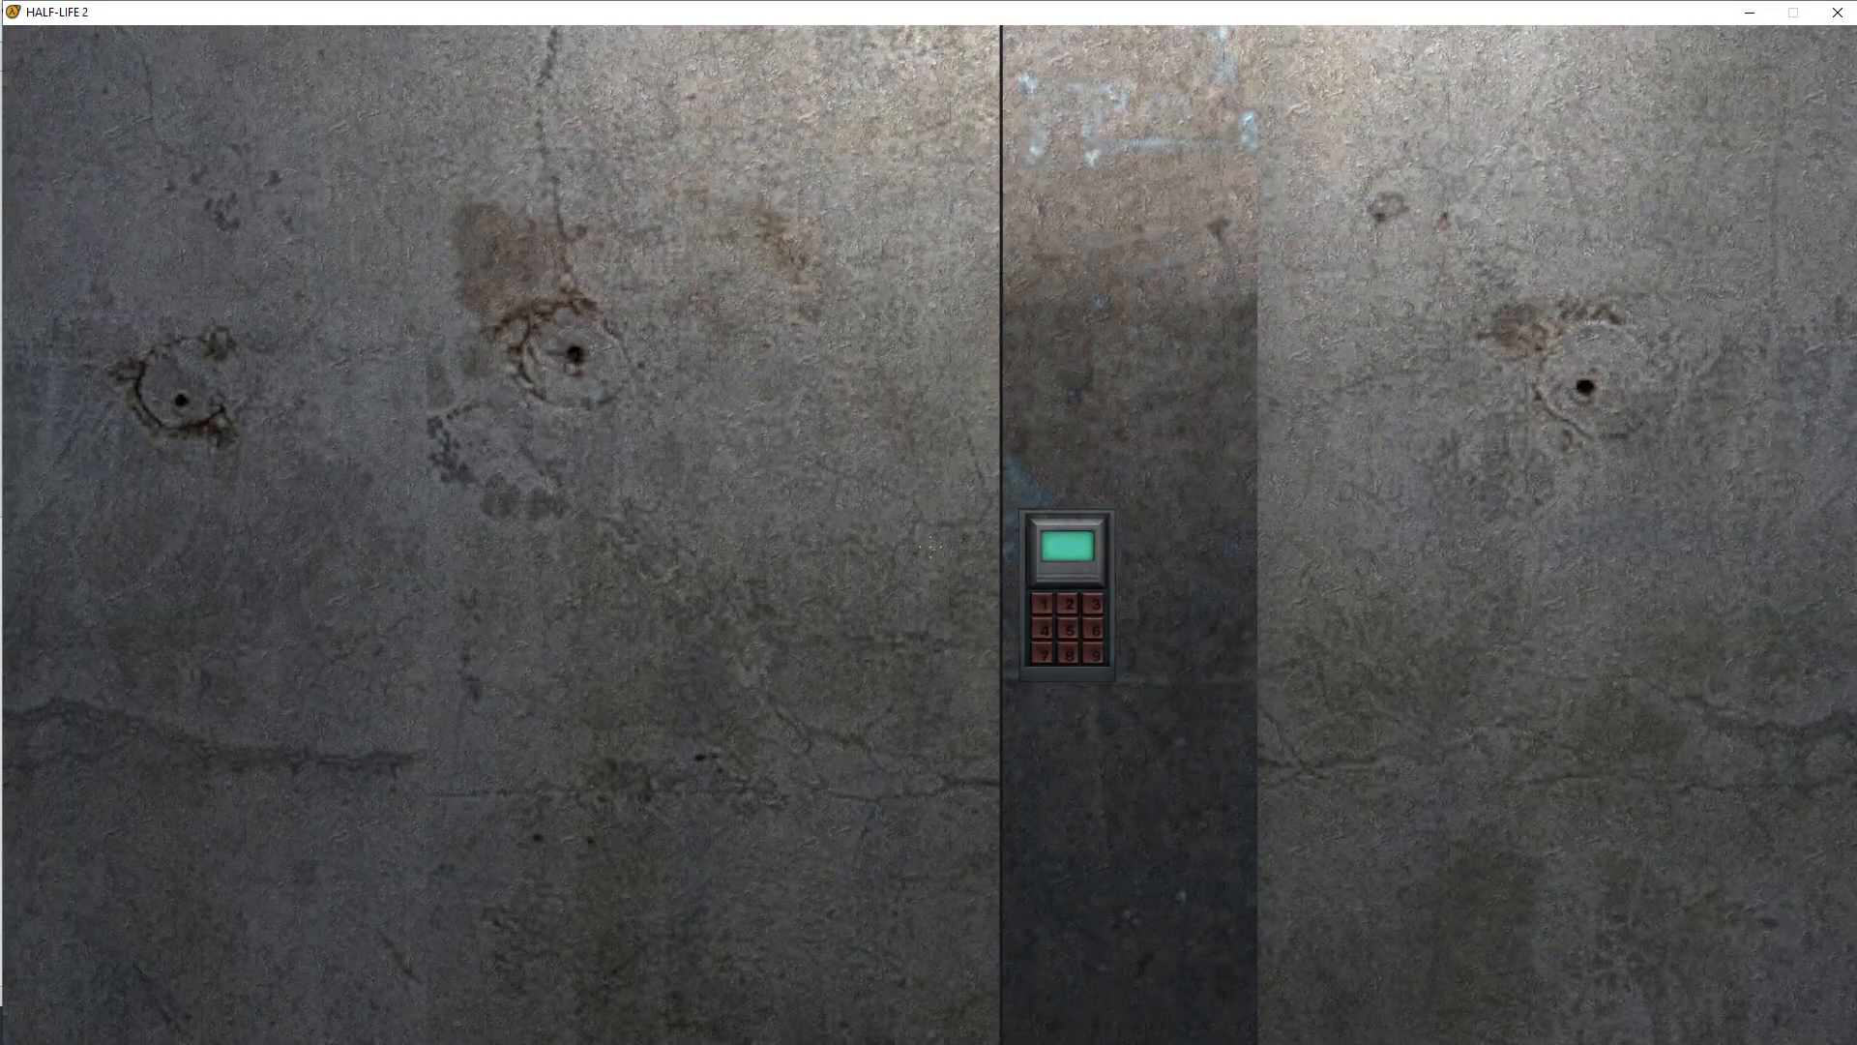
key("s")
key("w")
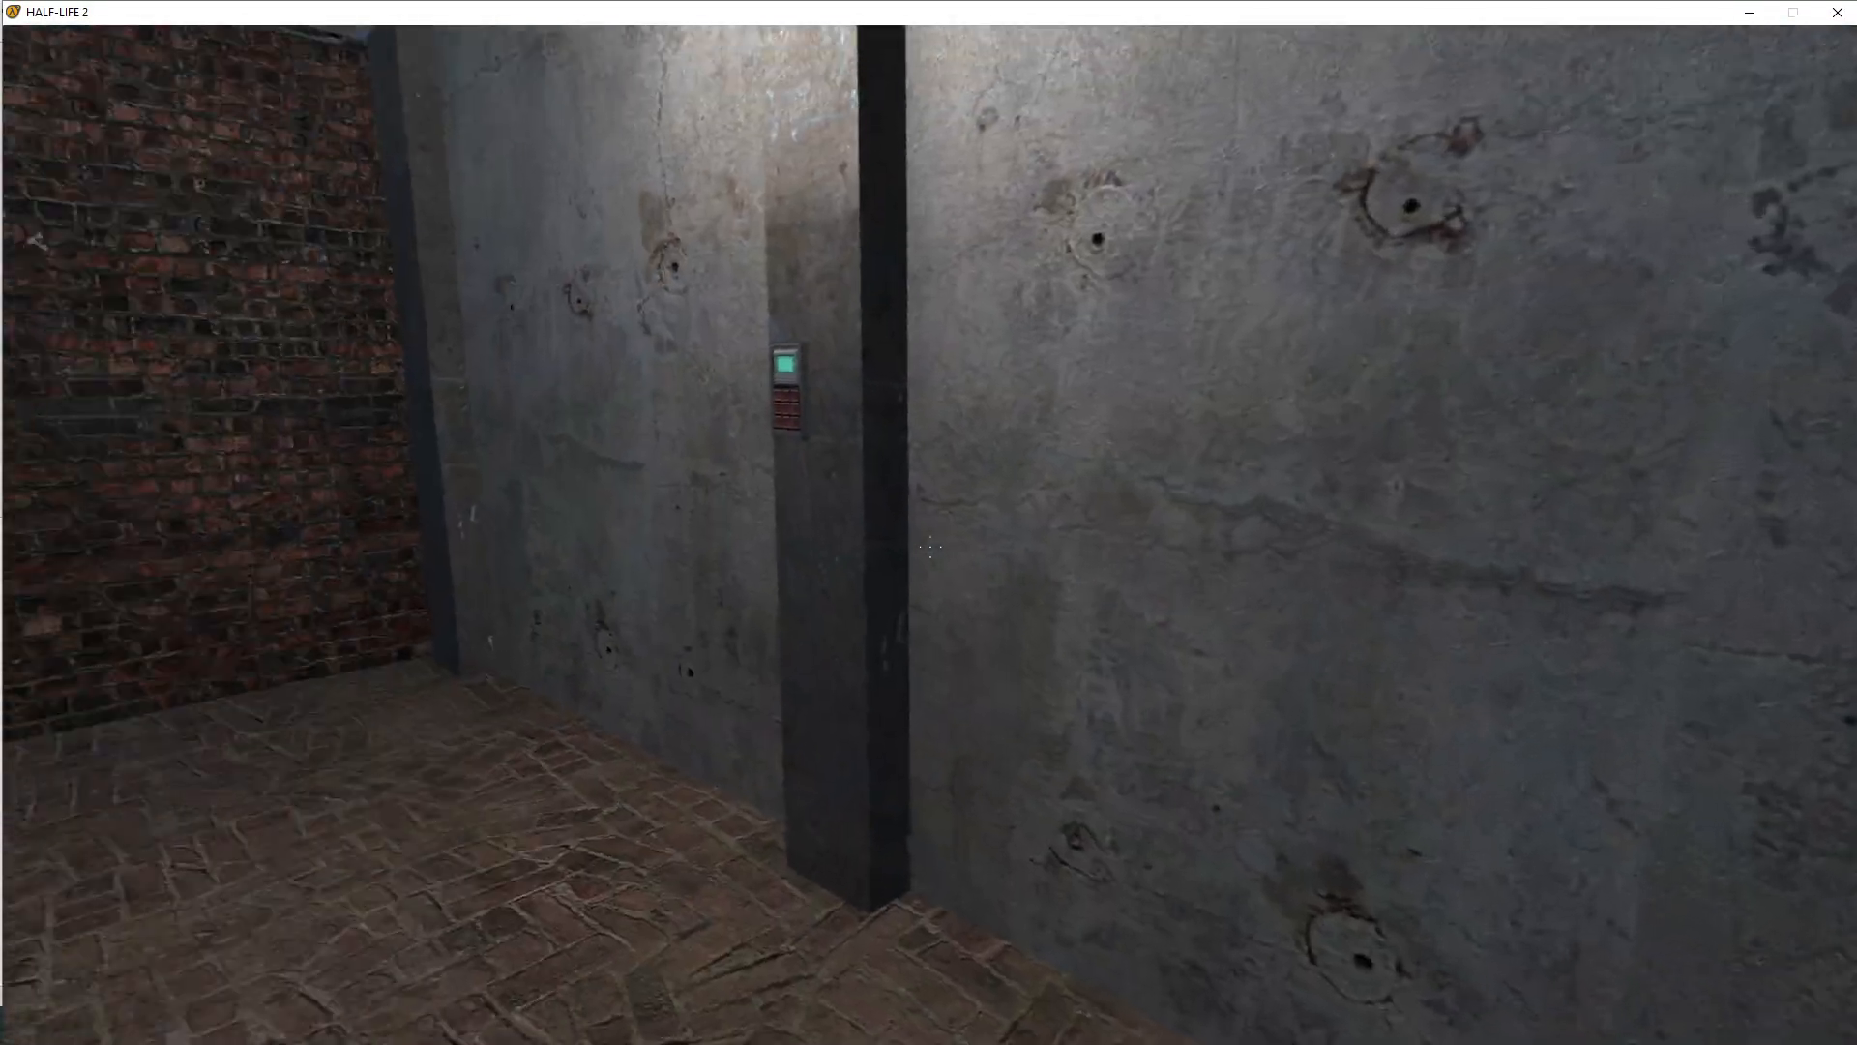
key("w")
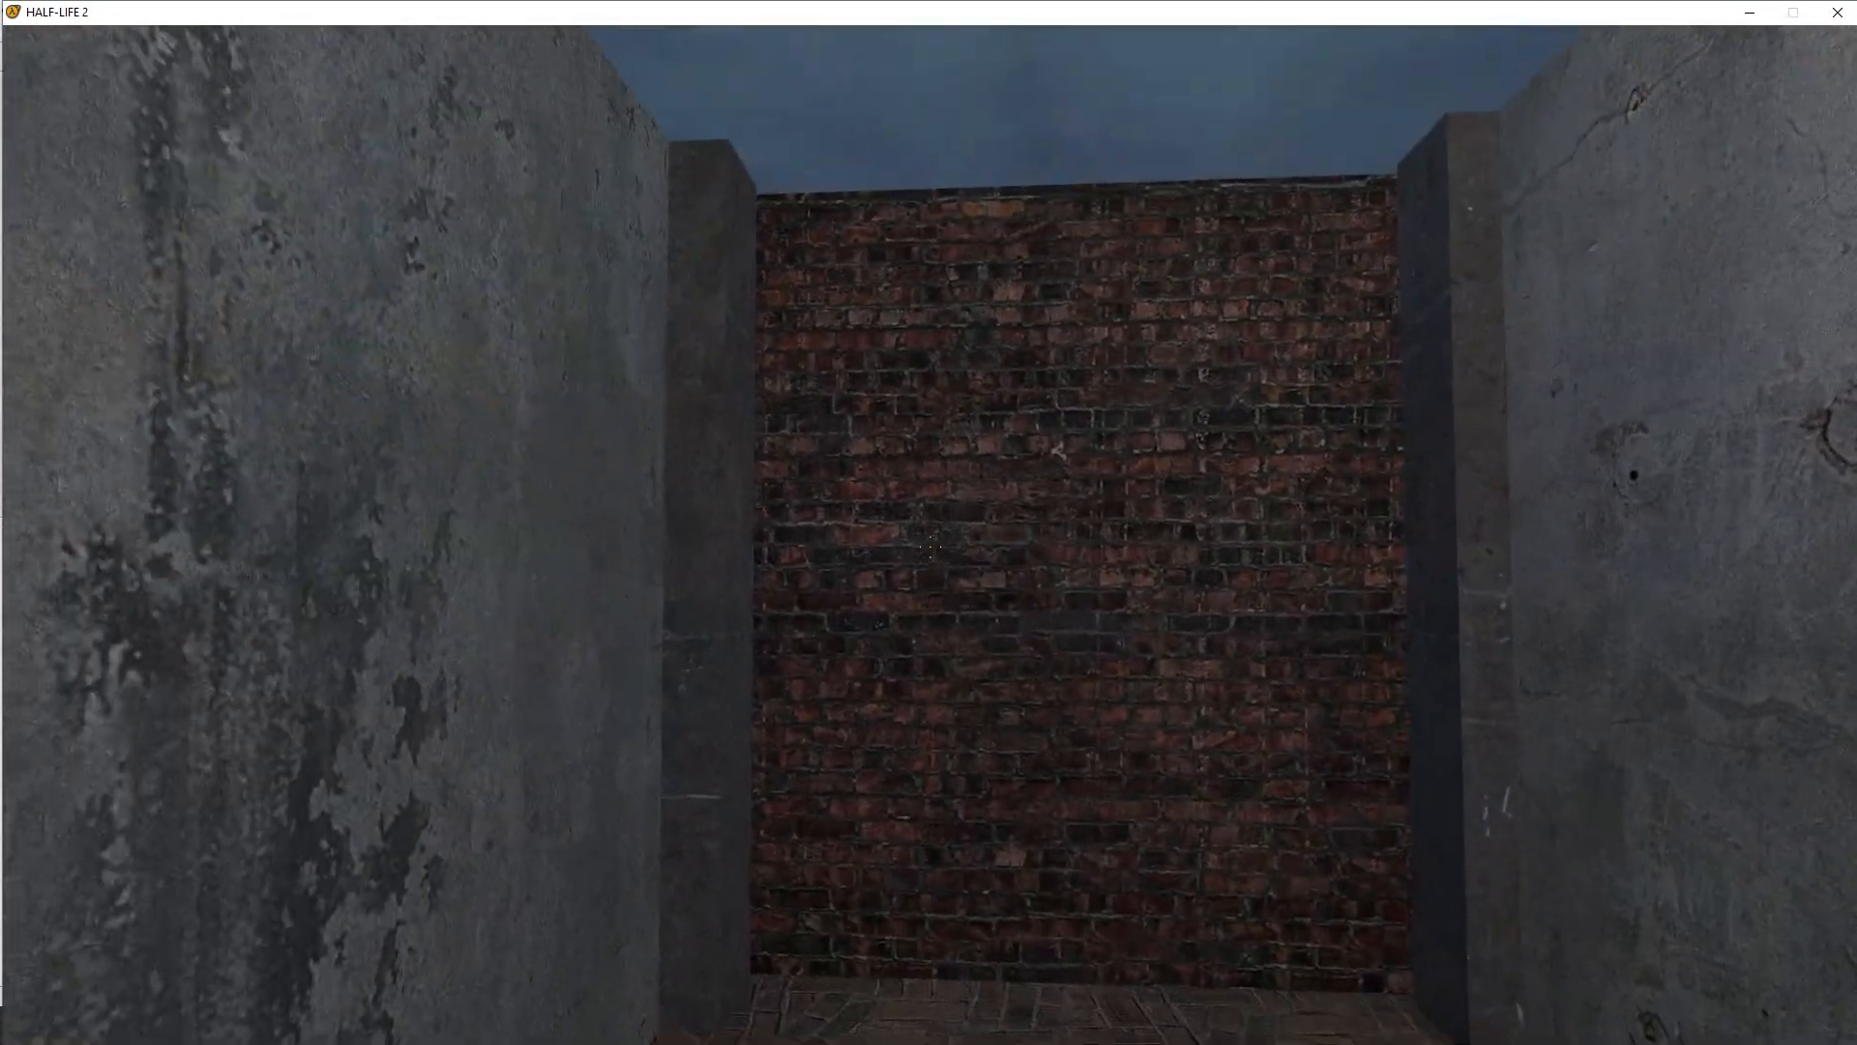
key("w")
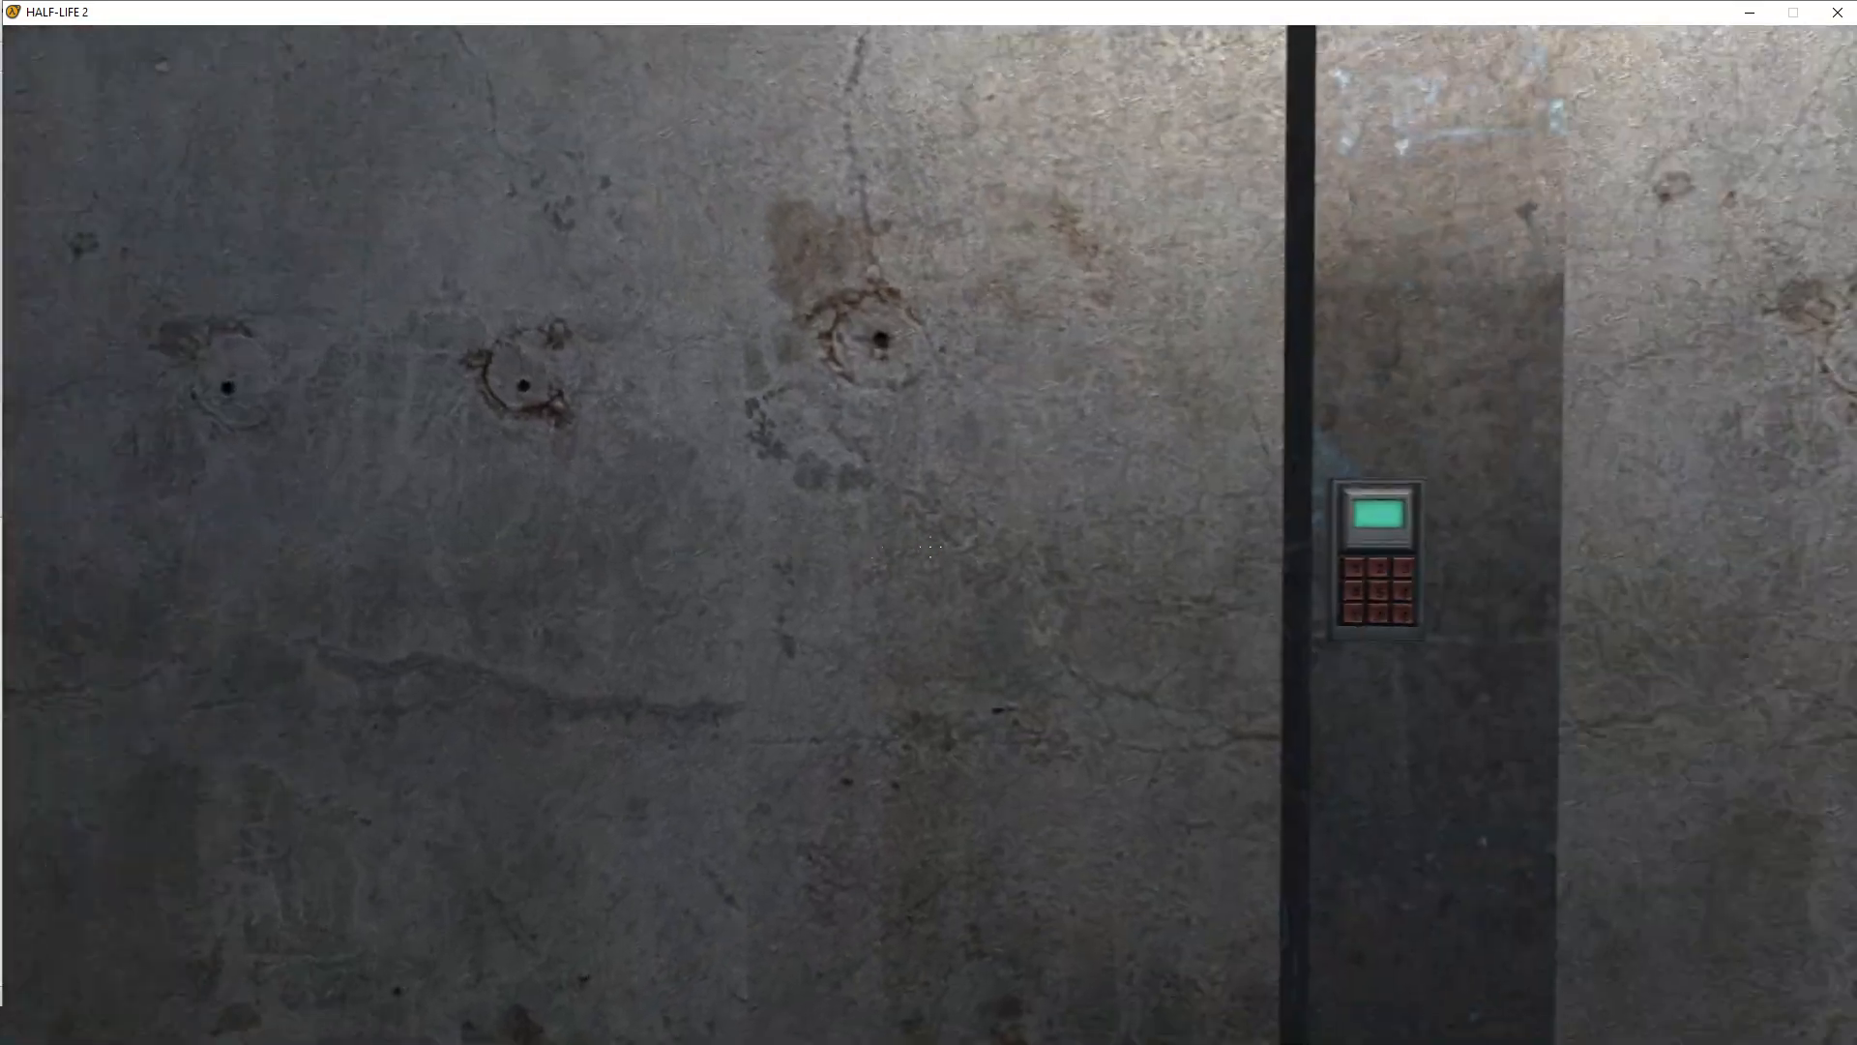
key("w")
key("w")
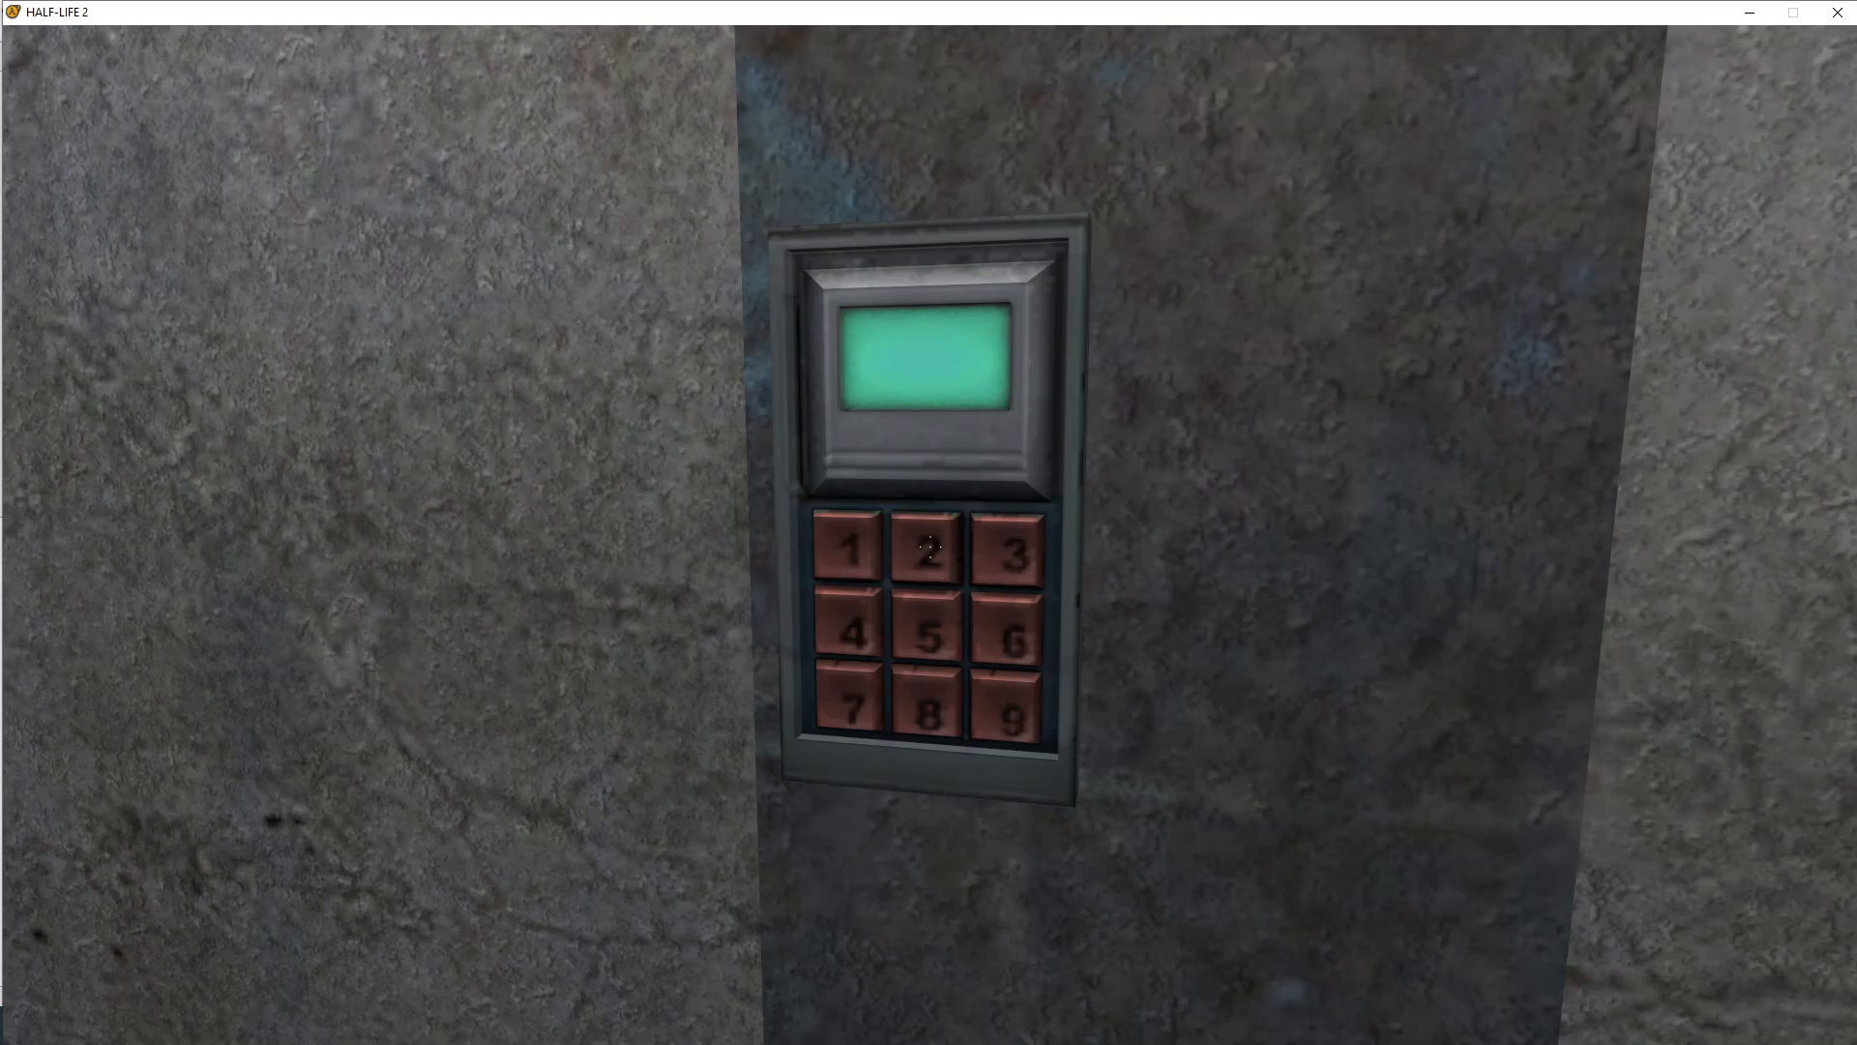
key("e")
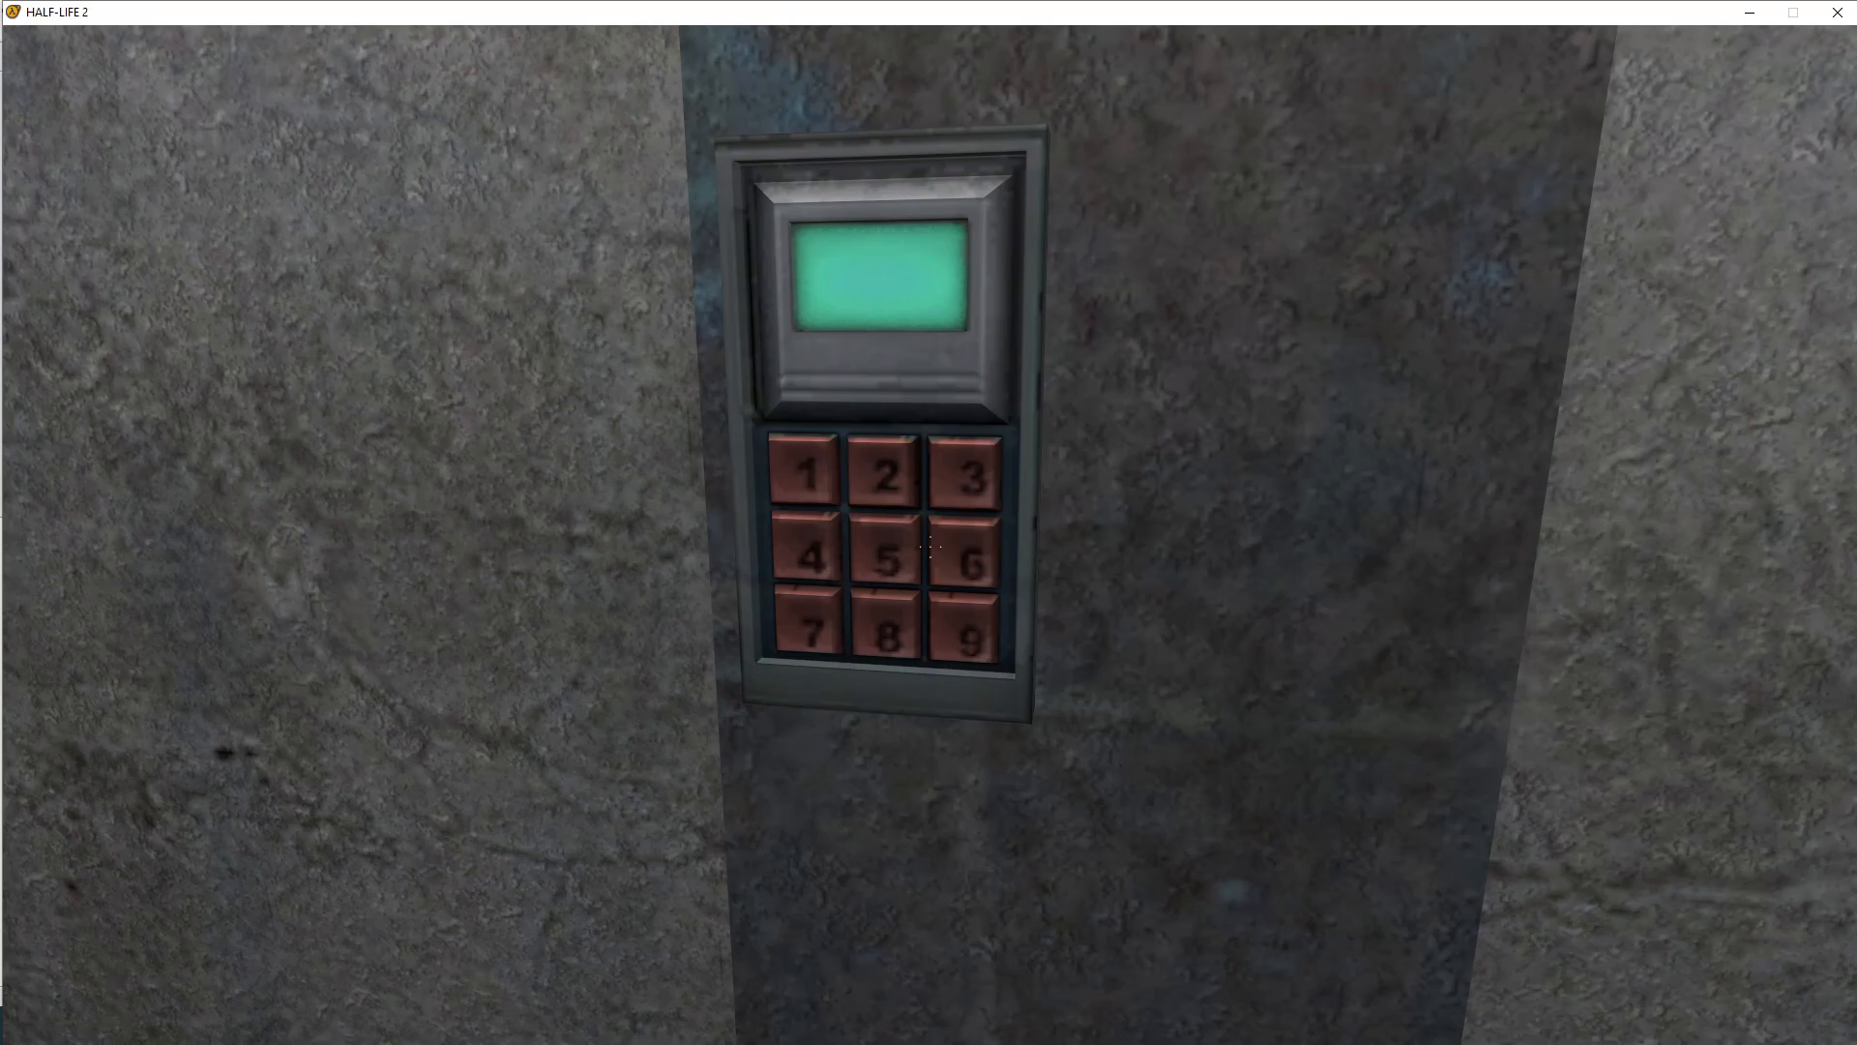
Step: Return to Hammer and review the outputs and class info of the key_branch logic_branch entity on the wall
key("grave")
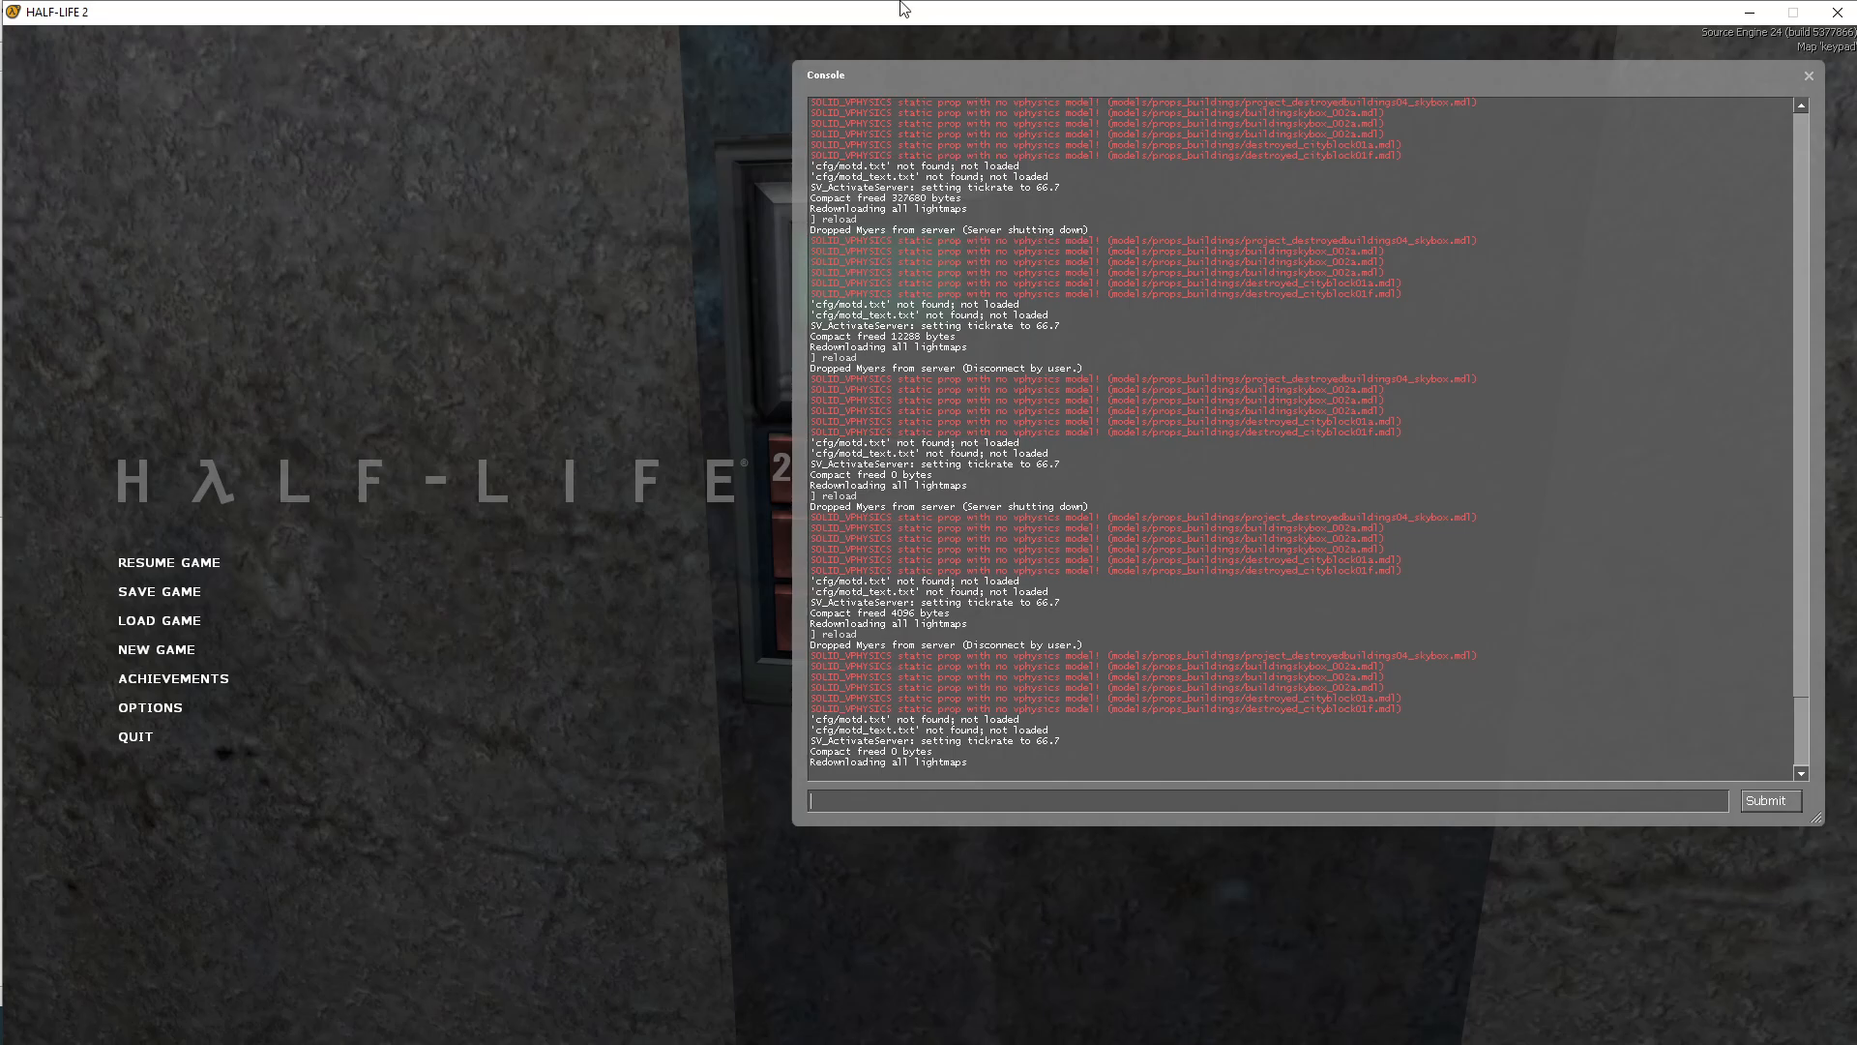
left_click(1749, 18)
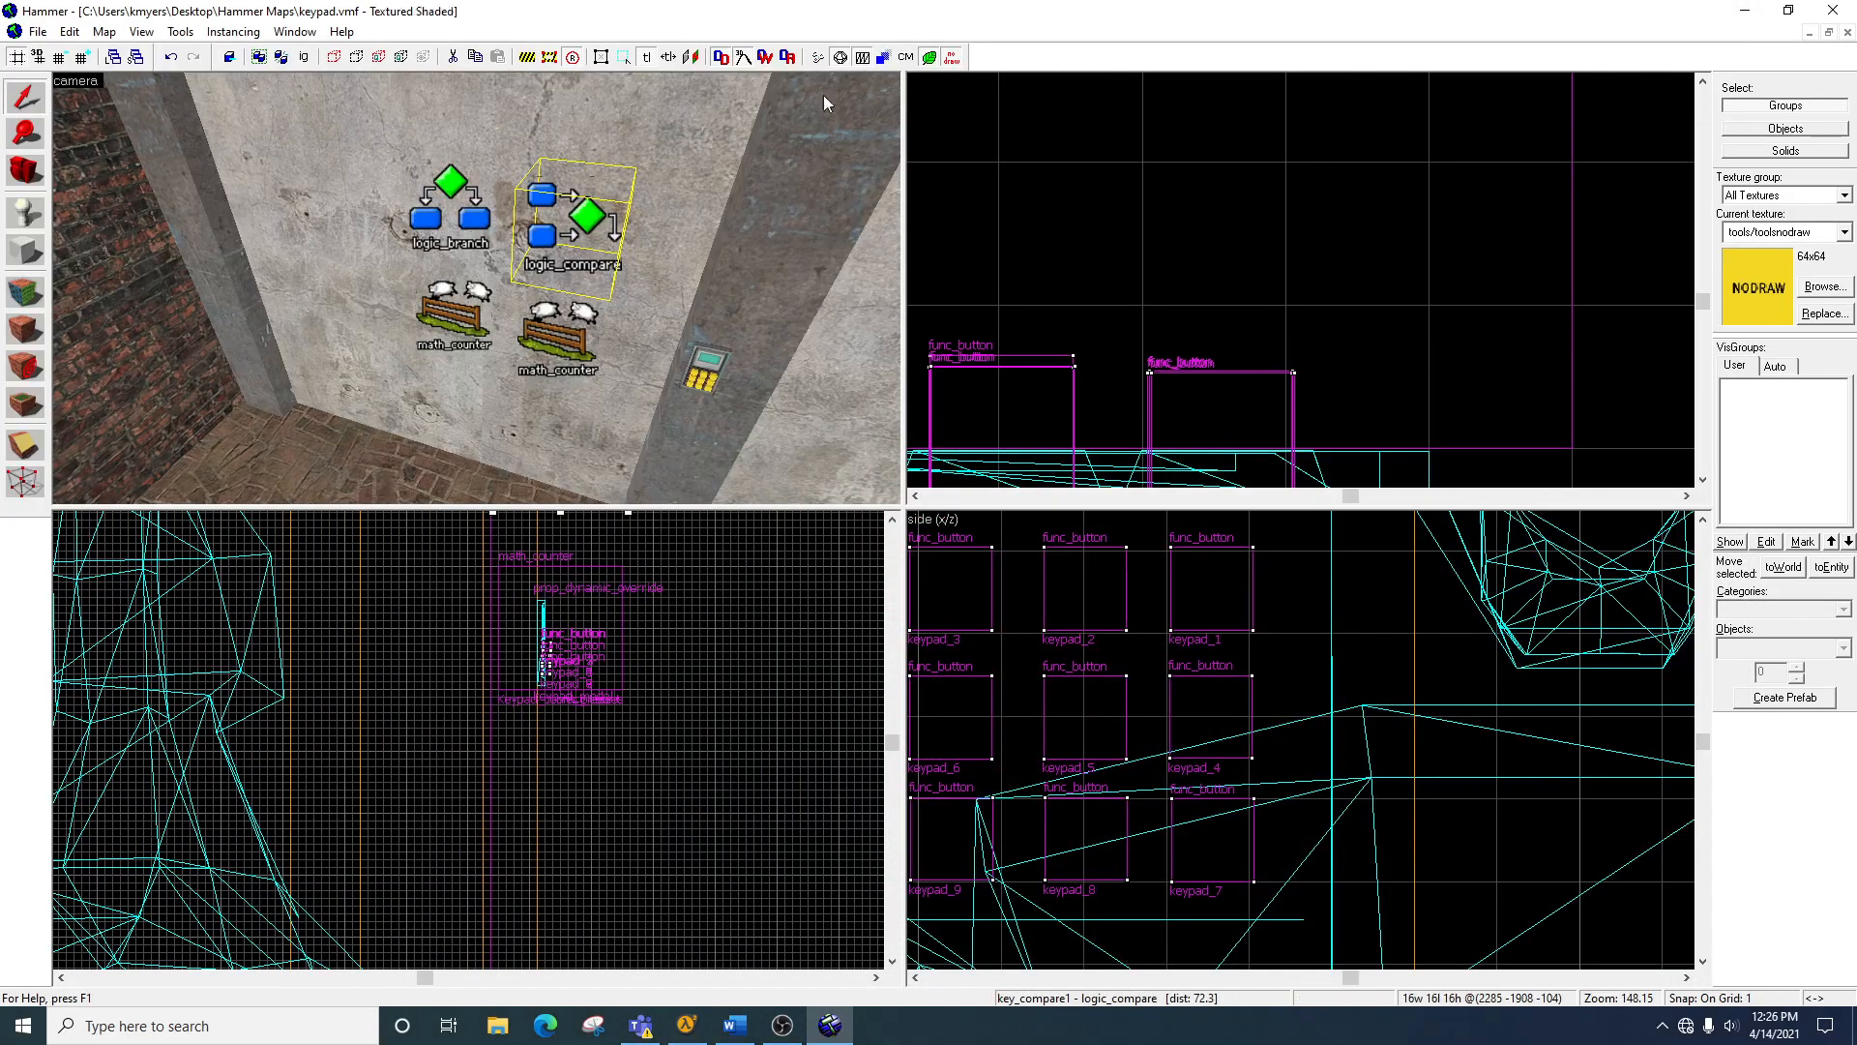
key("z")
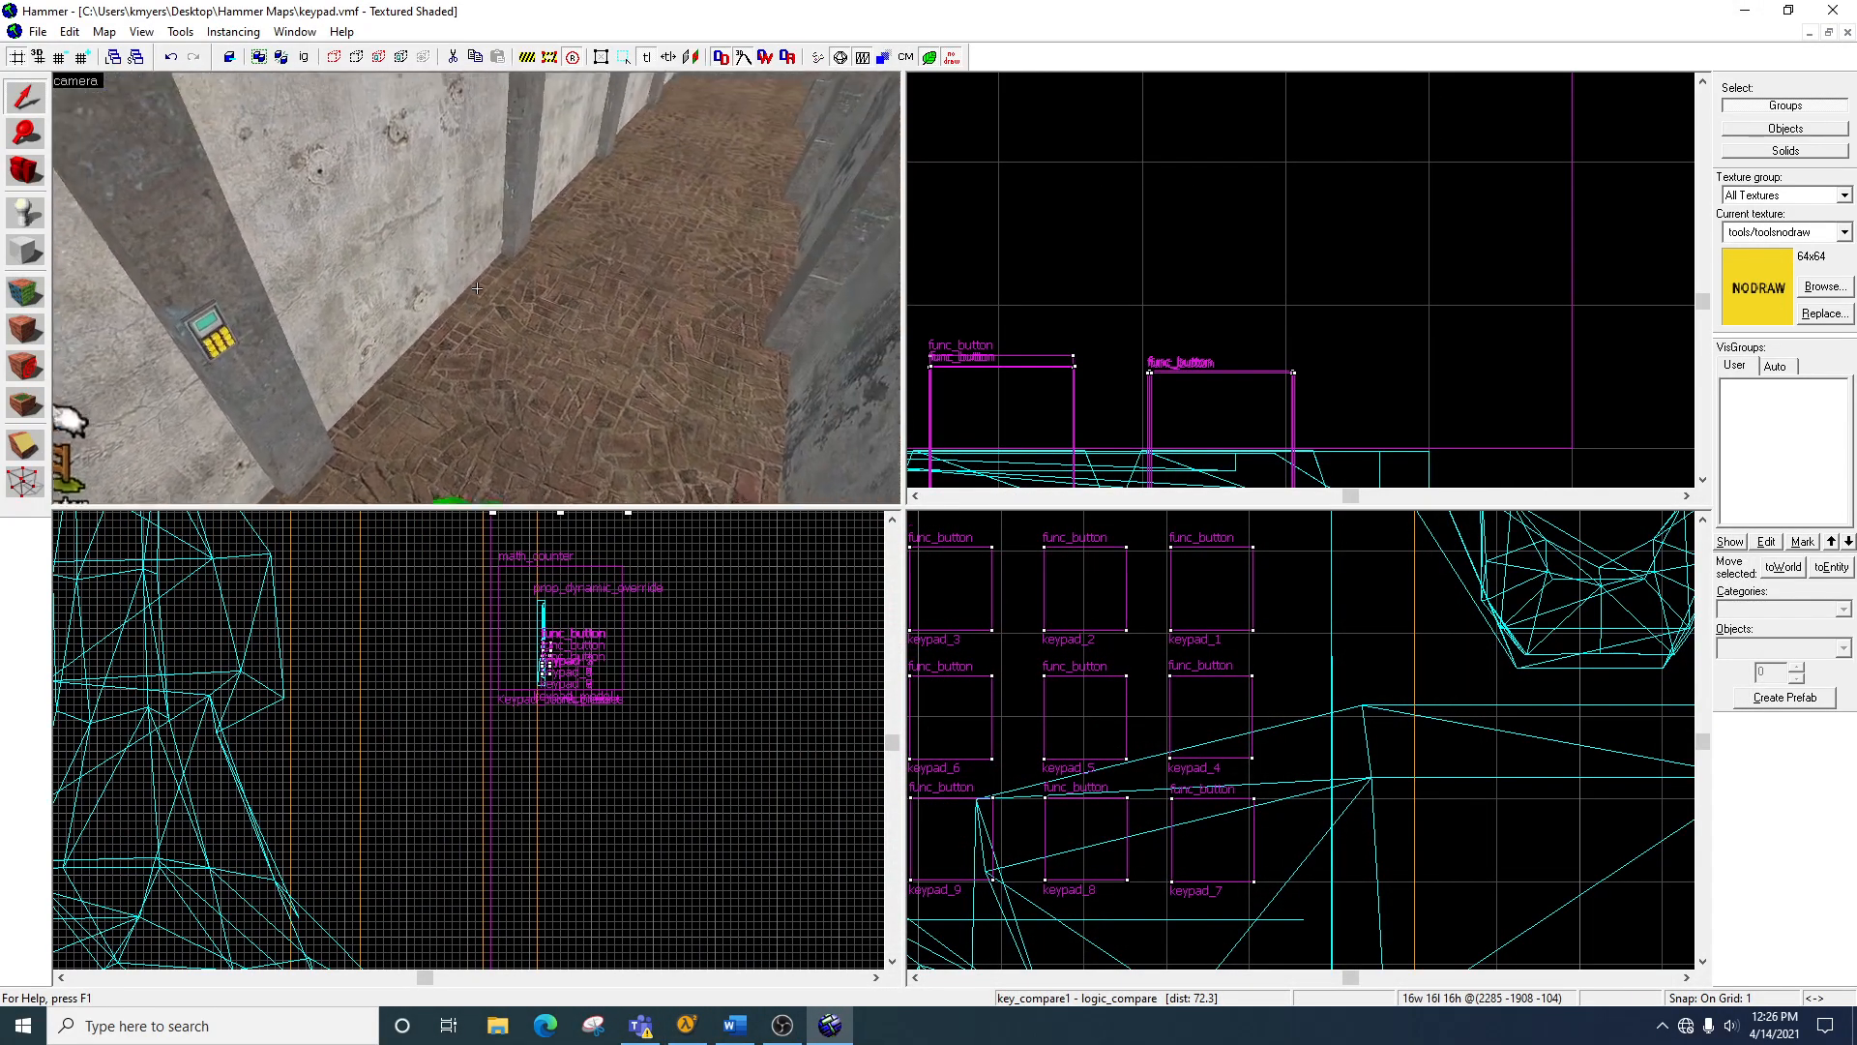
key("s")
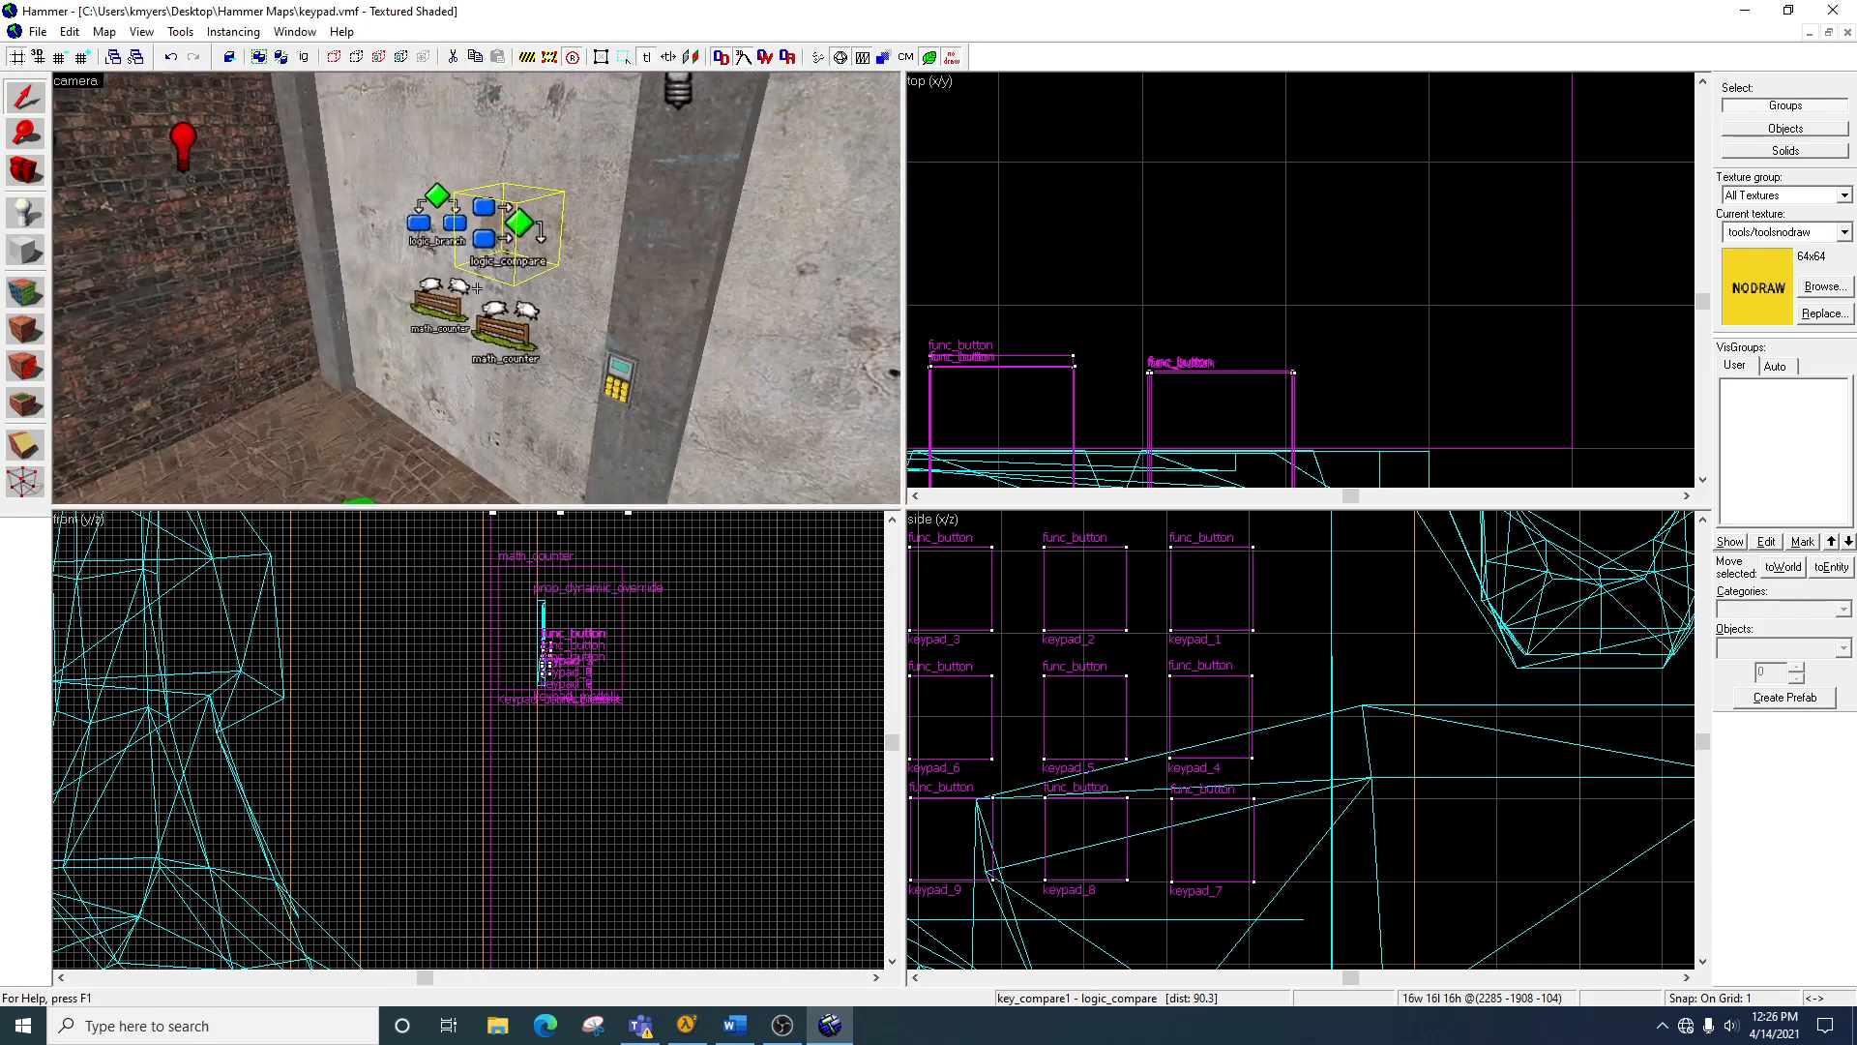
key("w")
key("a")
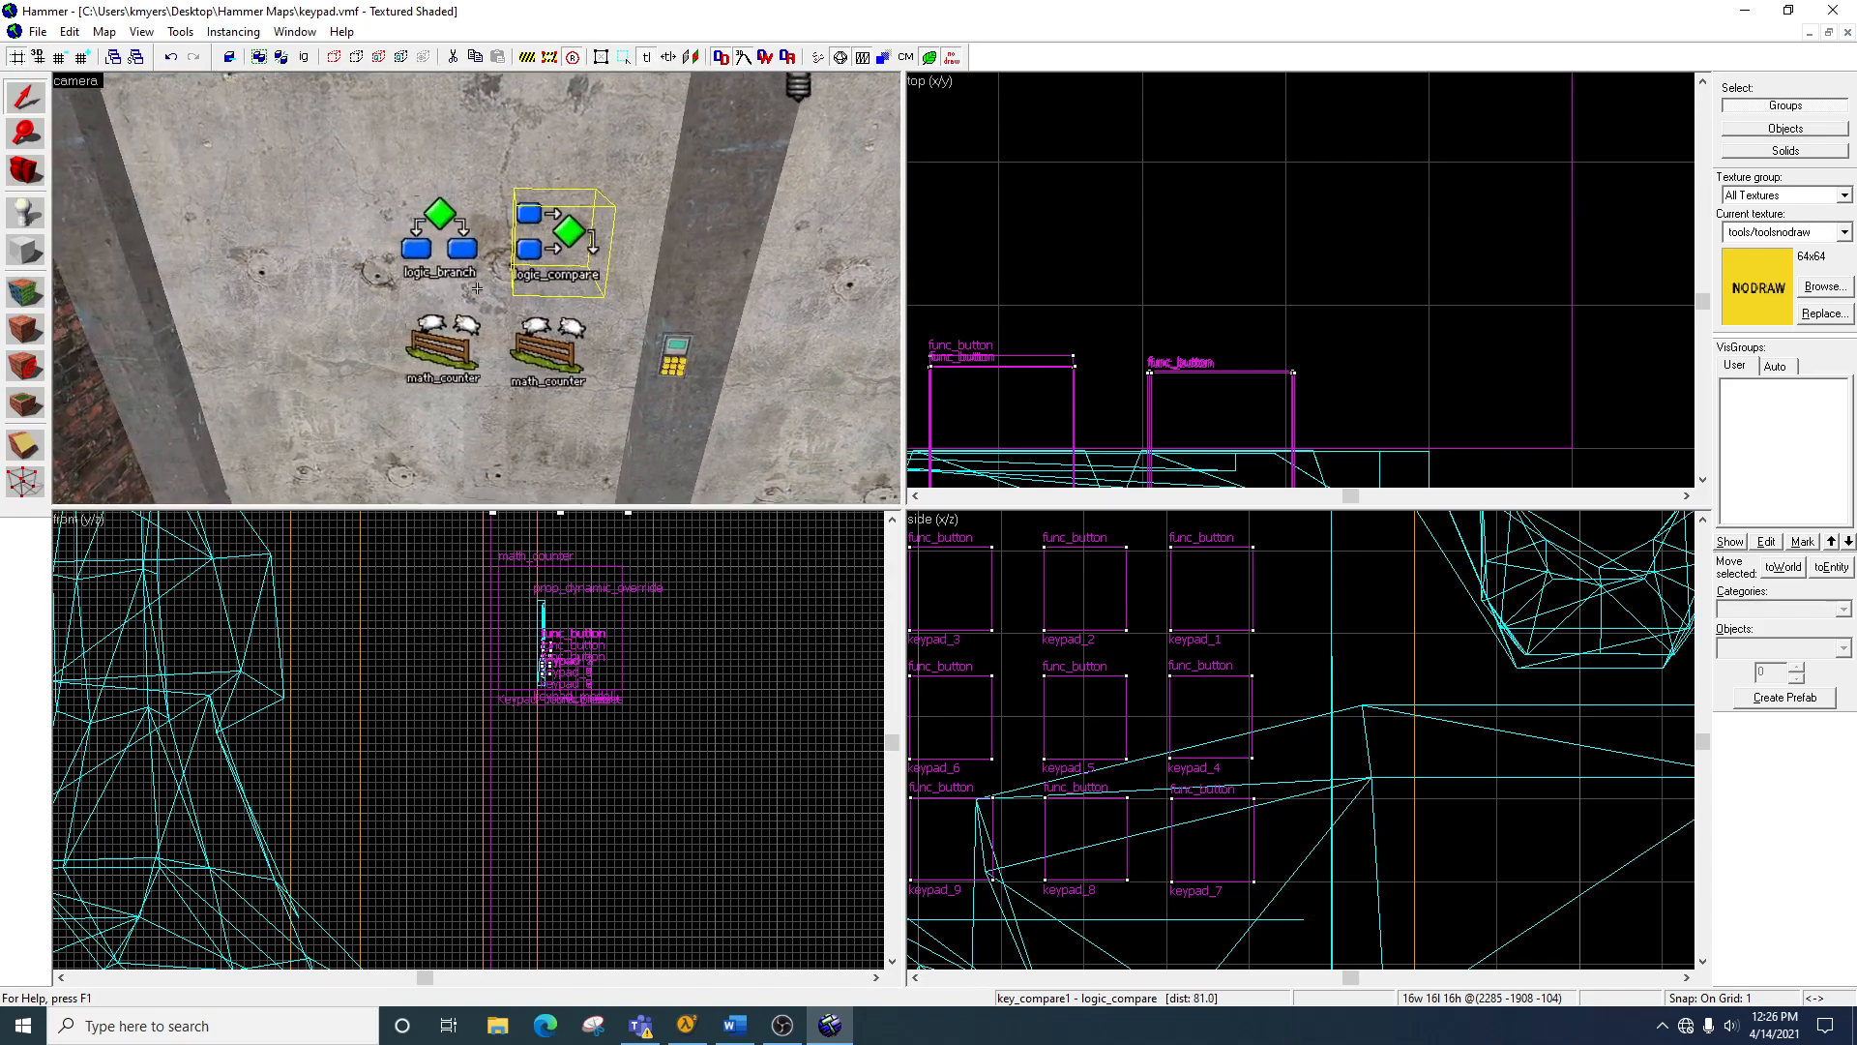
key("z")
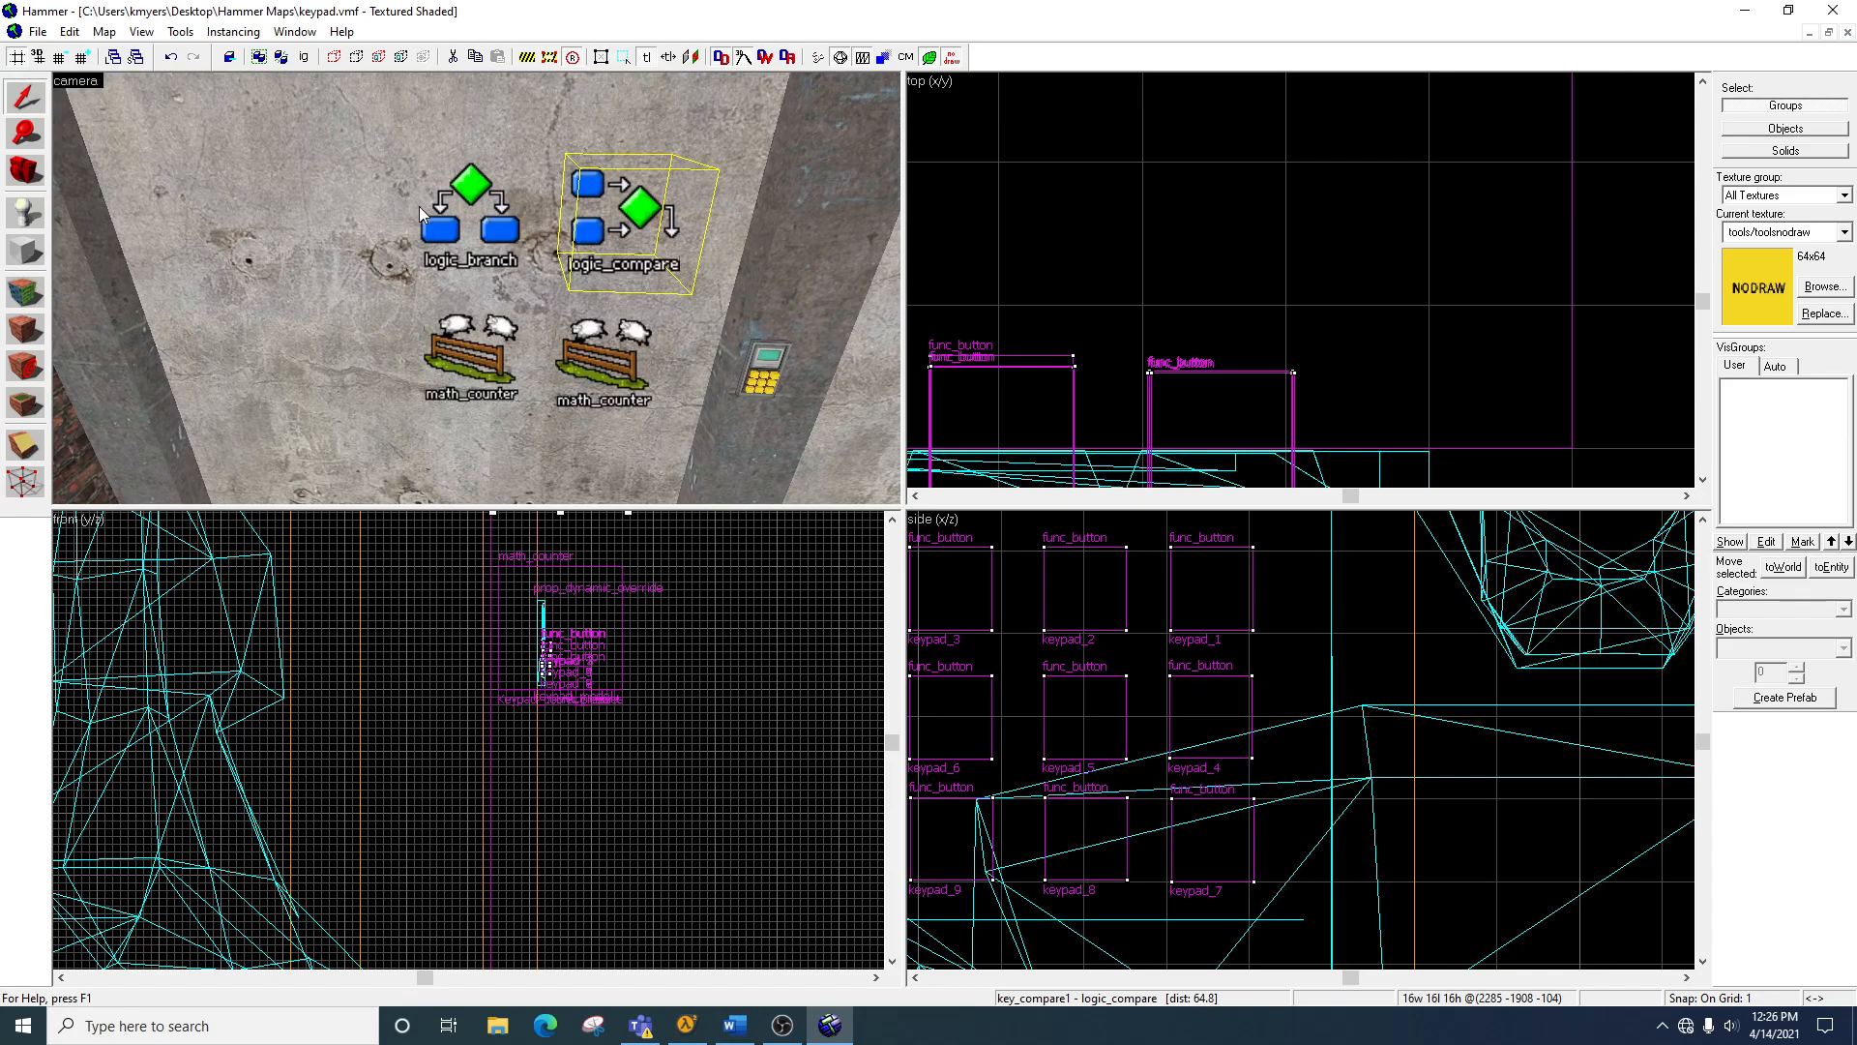
double_click(489, 229)
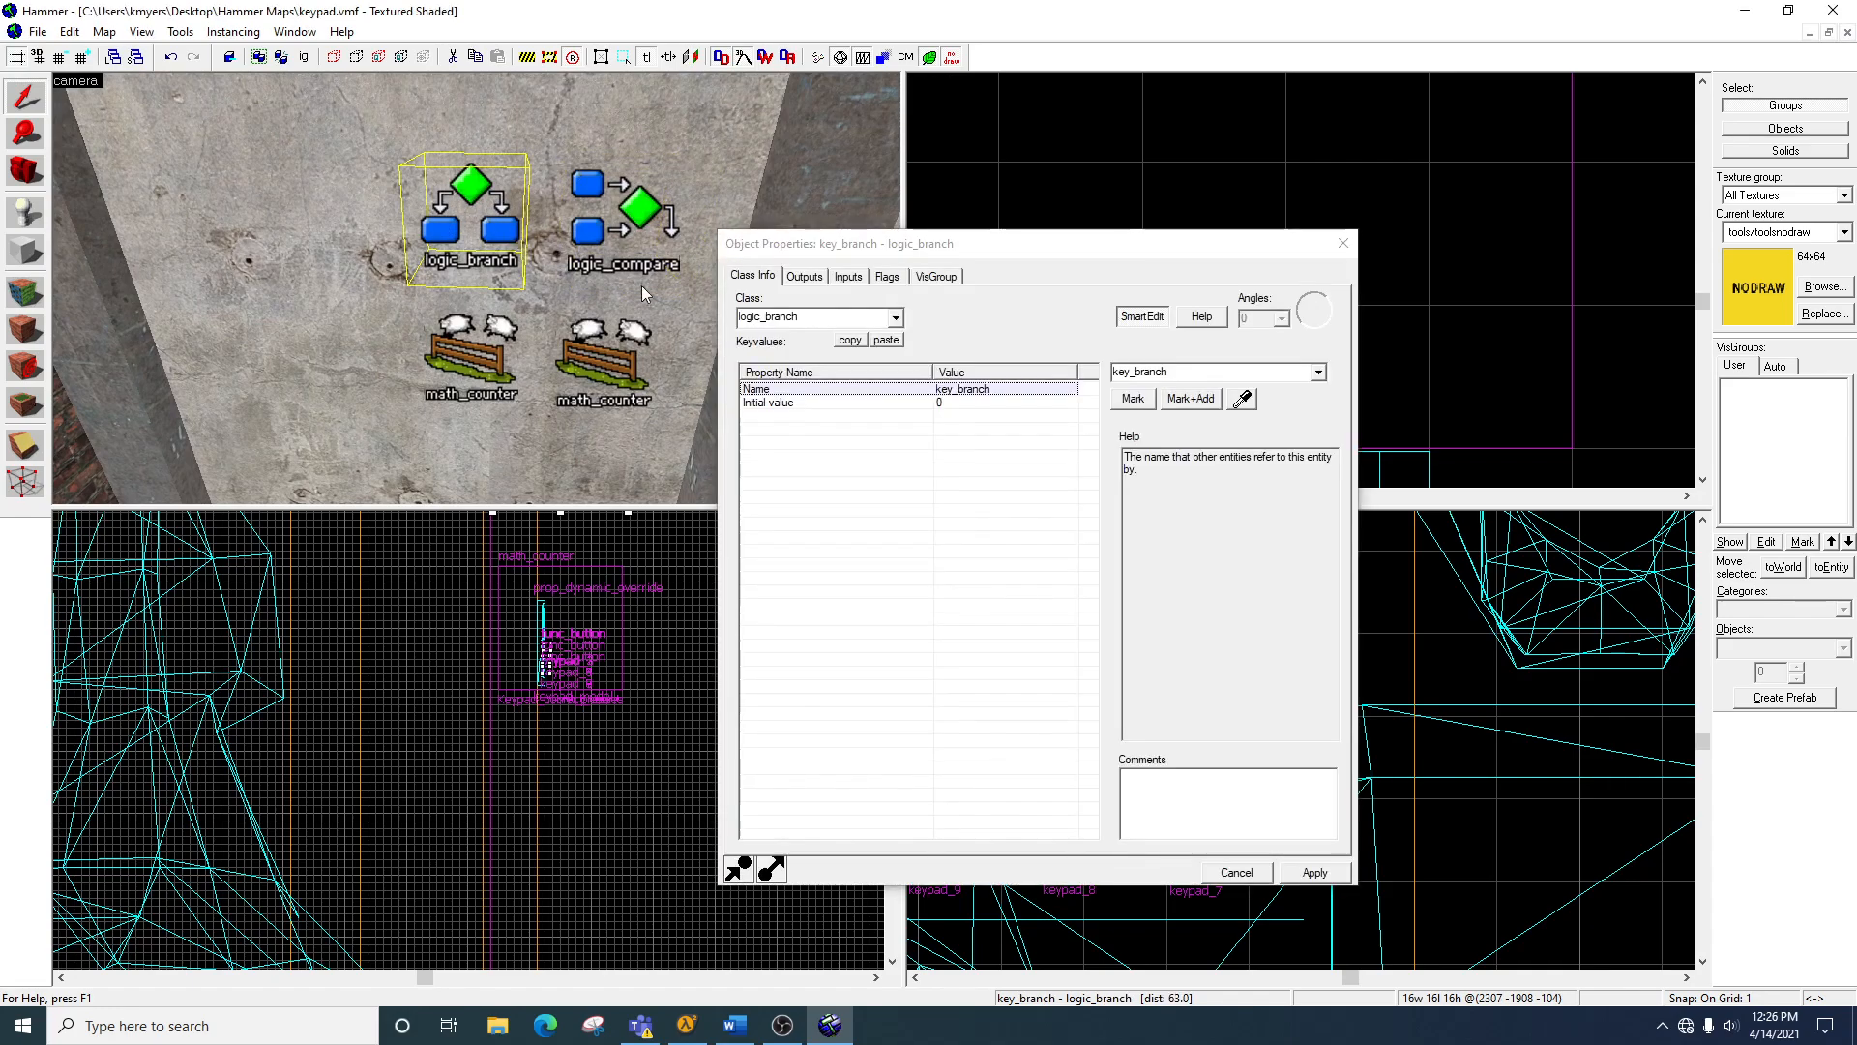
left_click(804, 277)
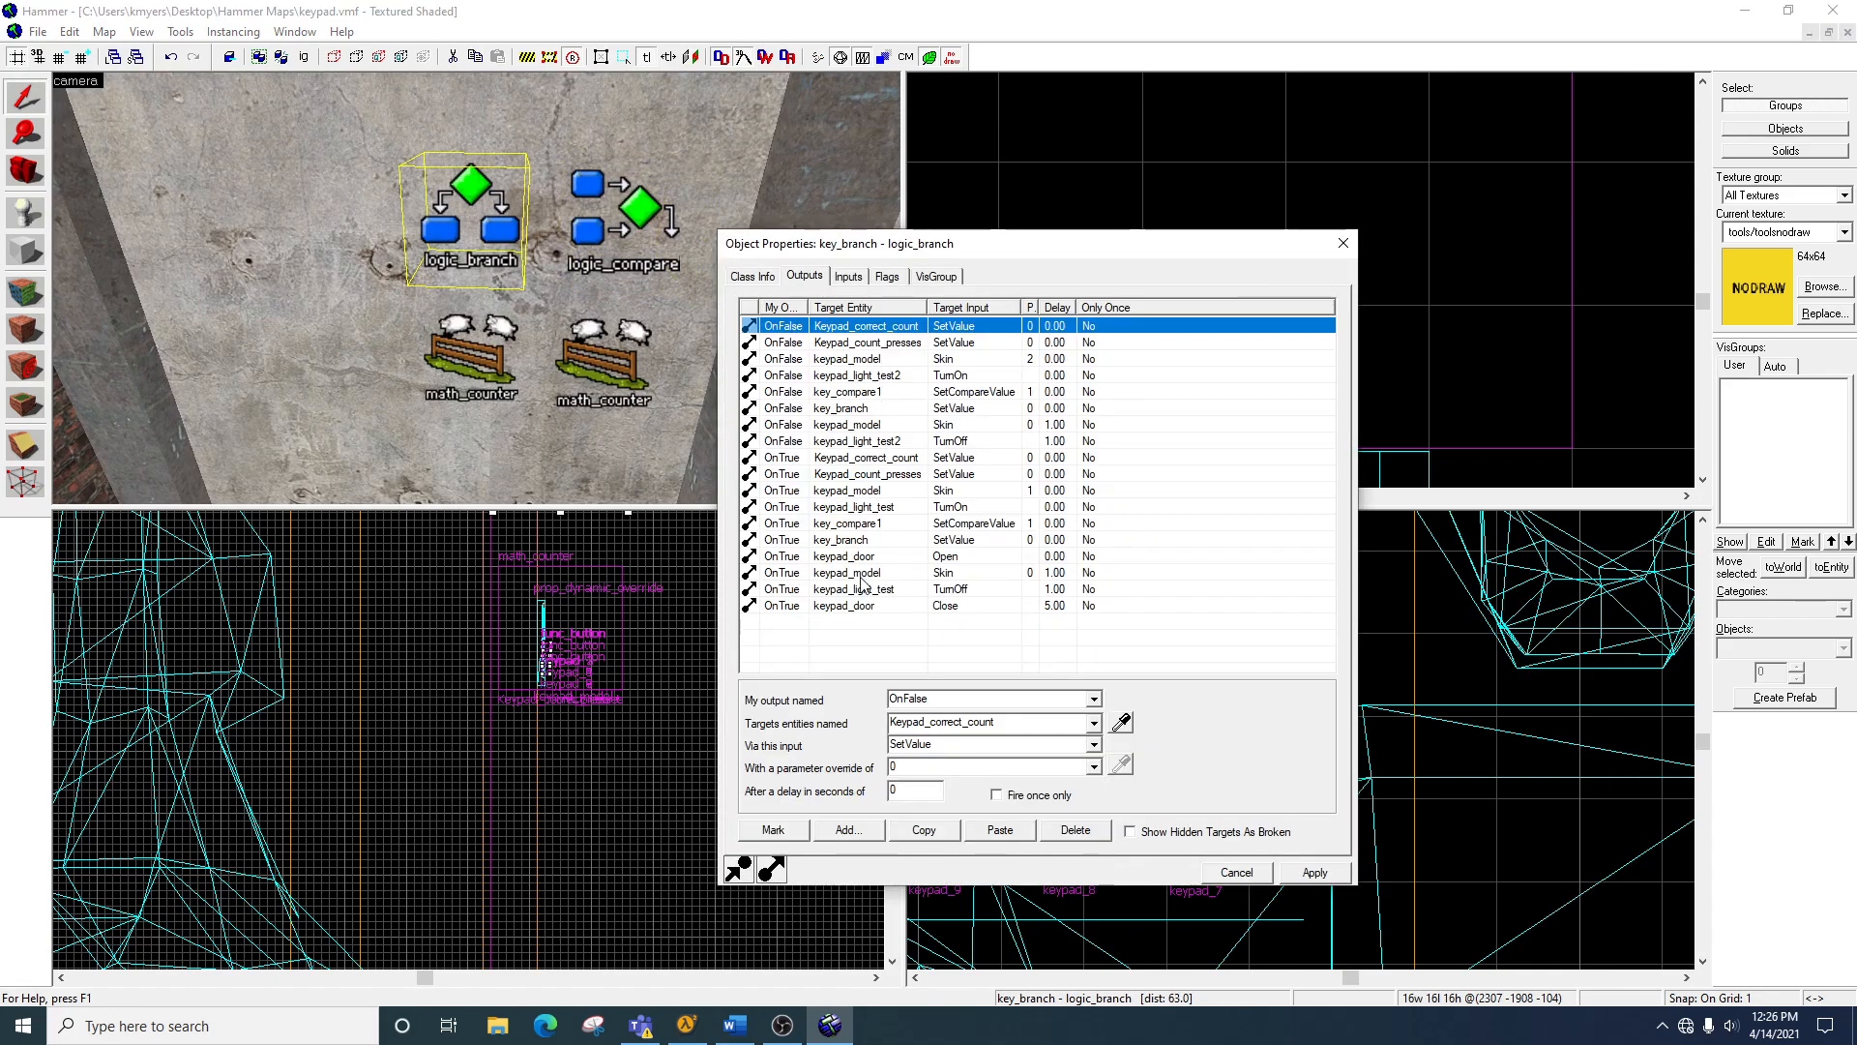
left_click(765, 275)
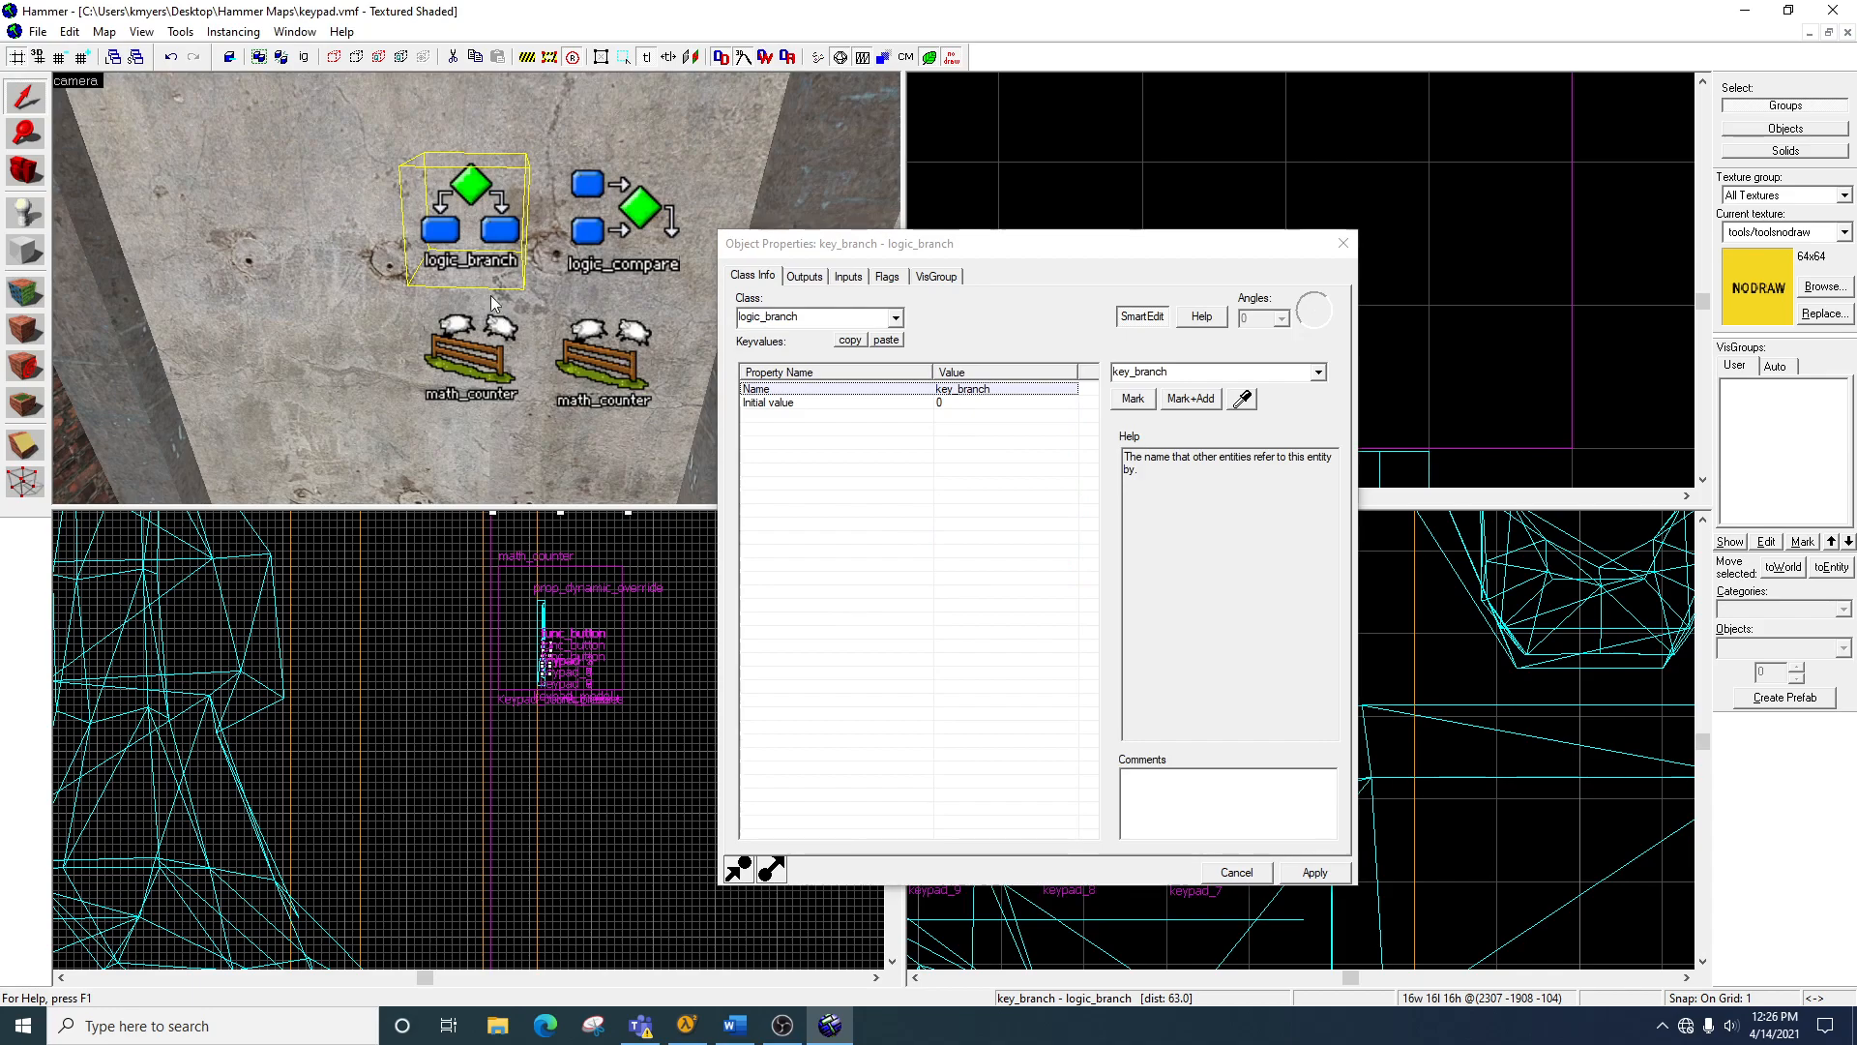
left_click(1343, 244)
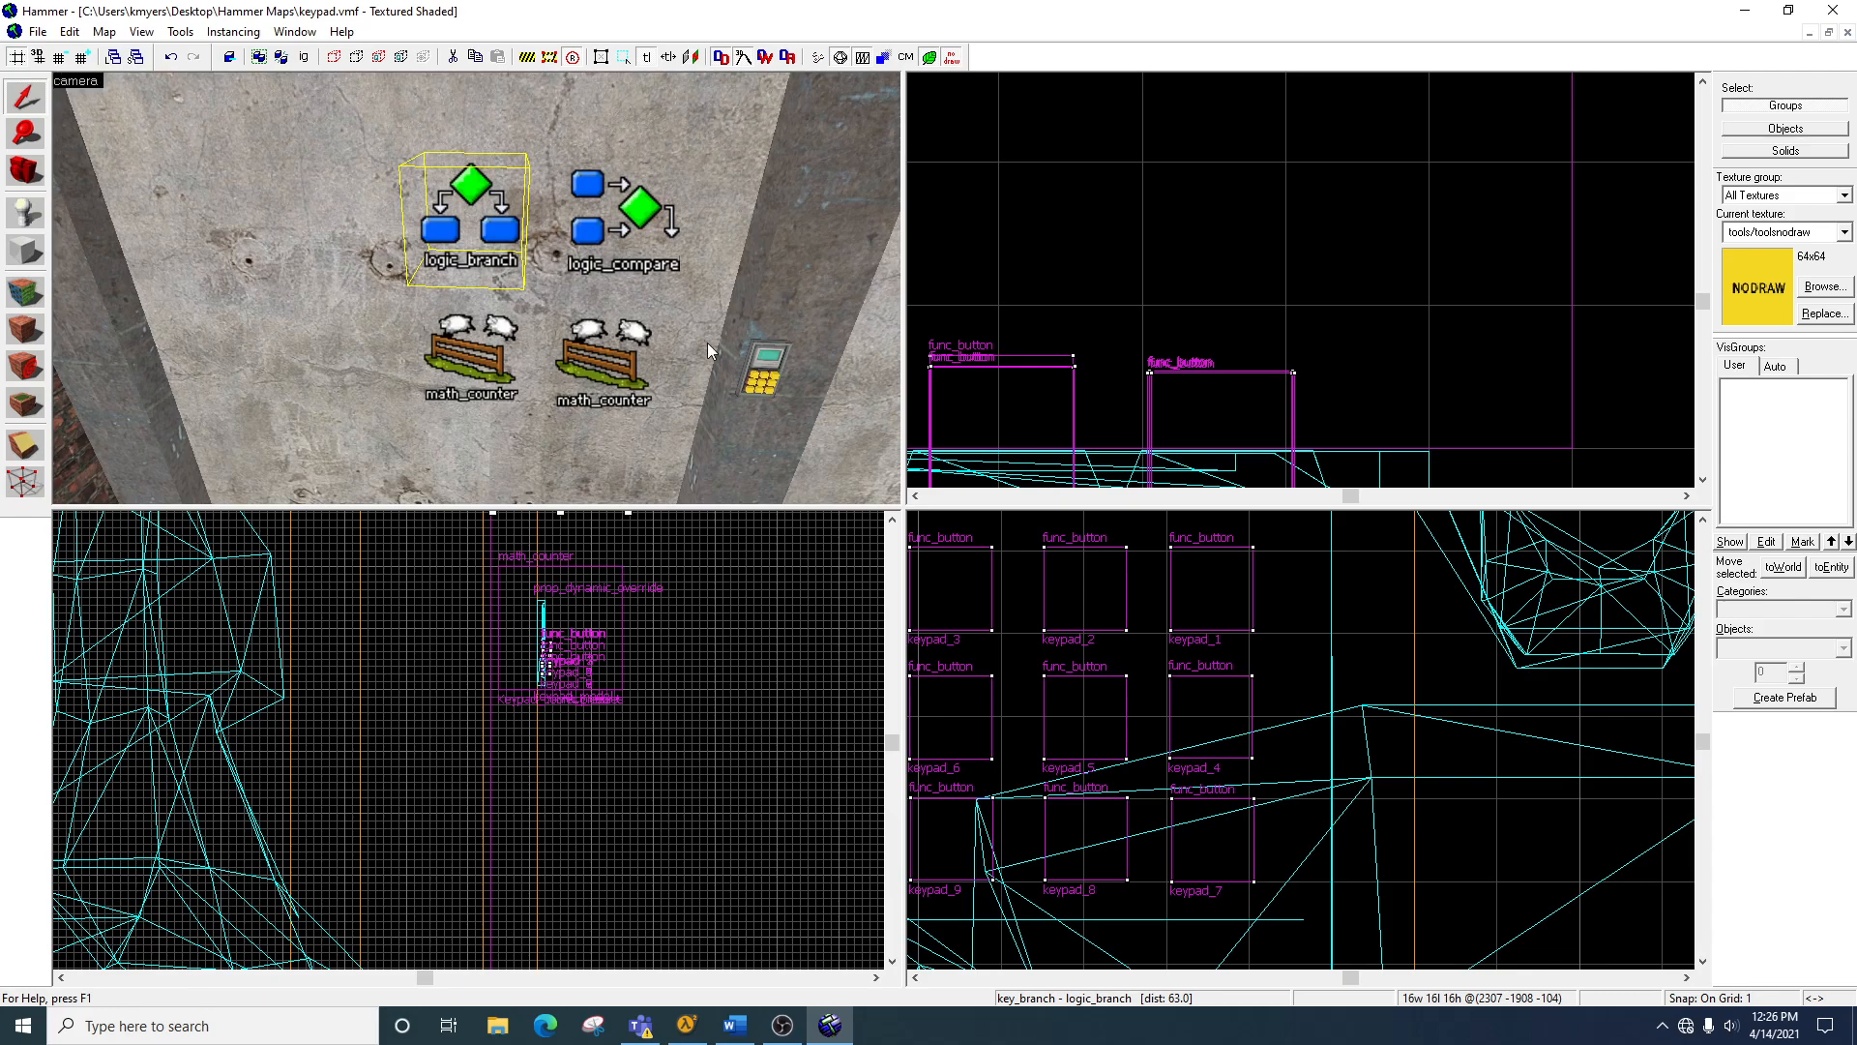
Step: Select the brick wall brush that serves as the door at the end of the corridor
key("z")
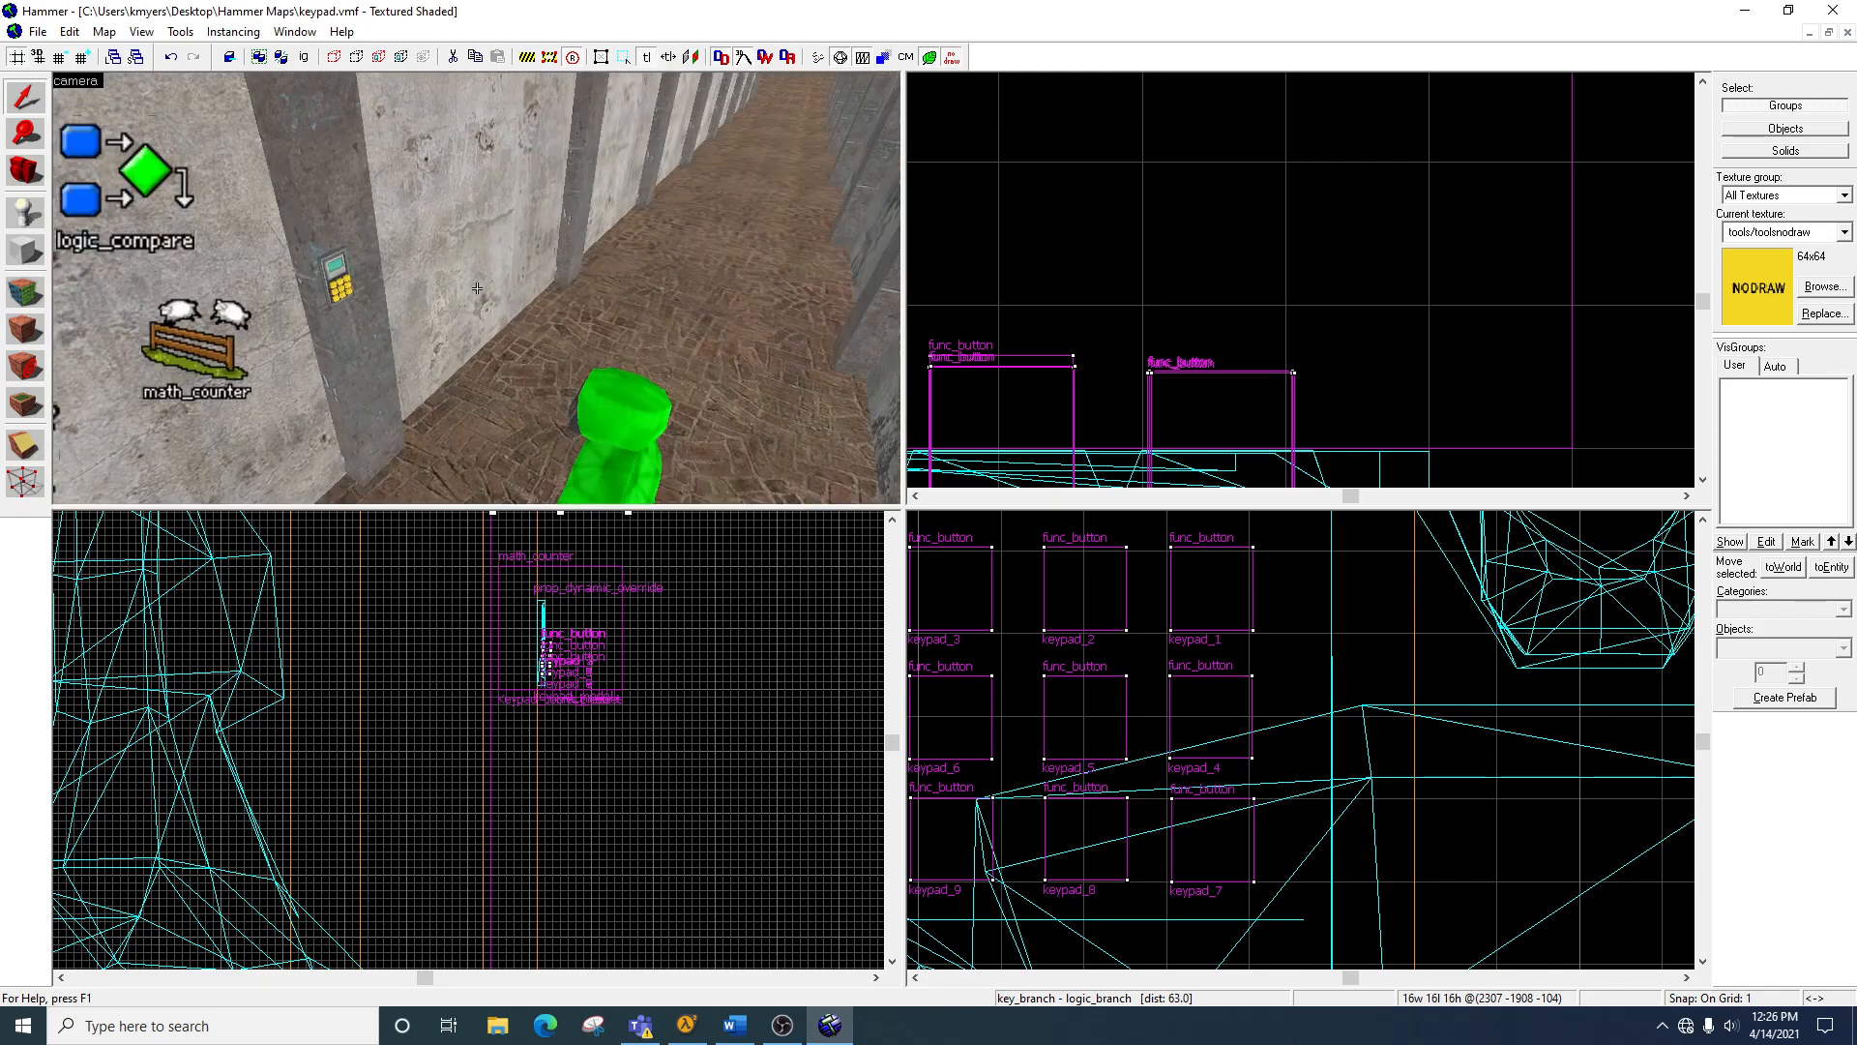
key("w")
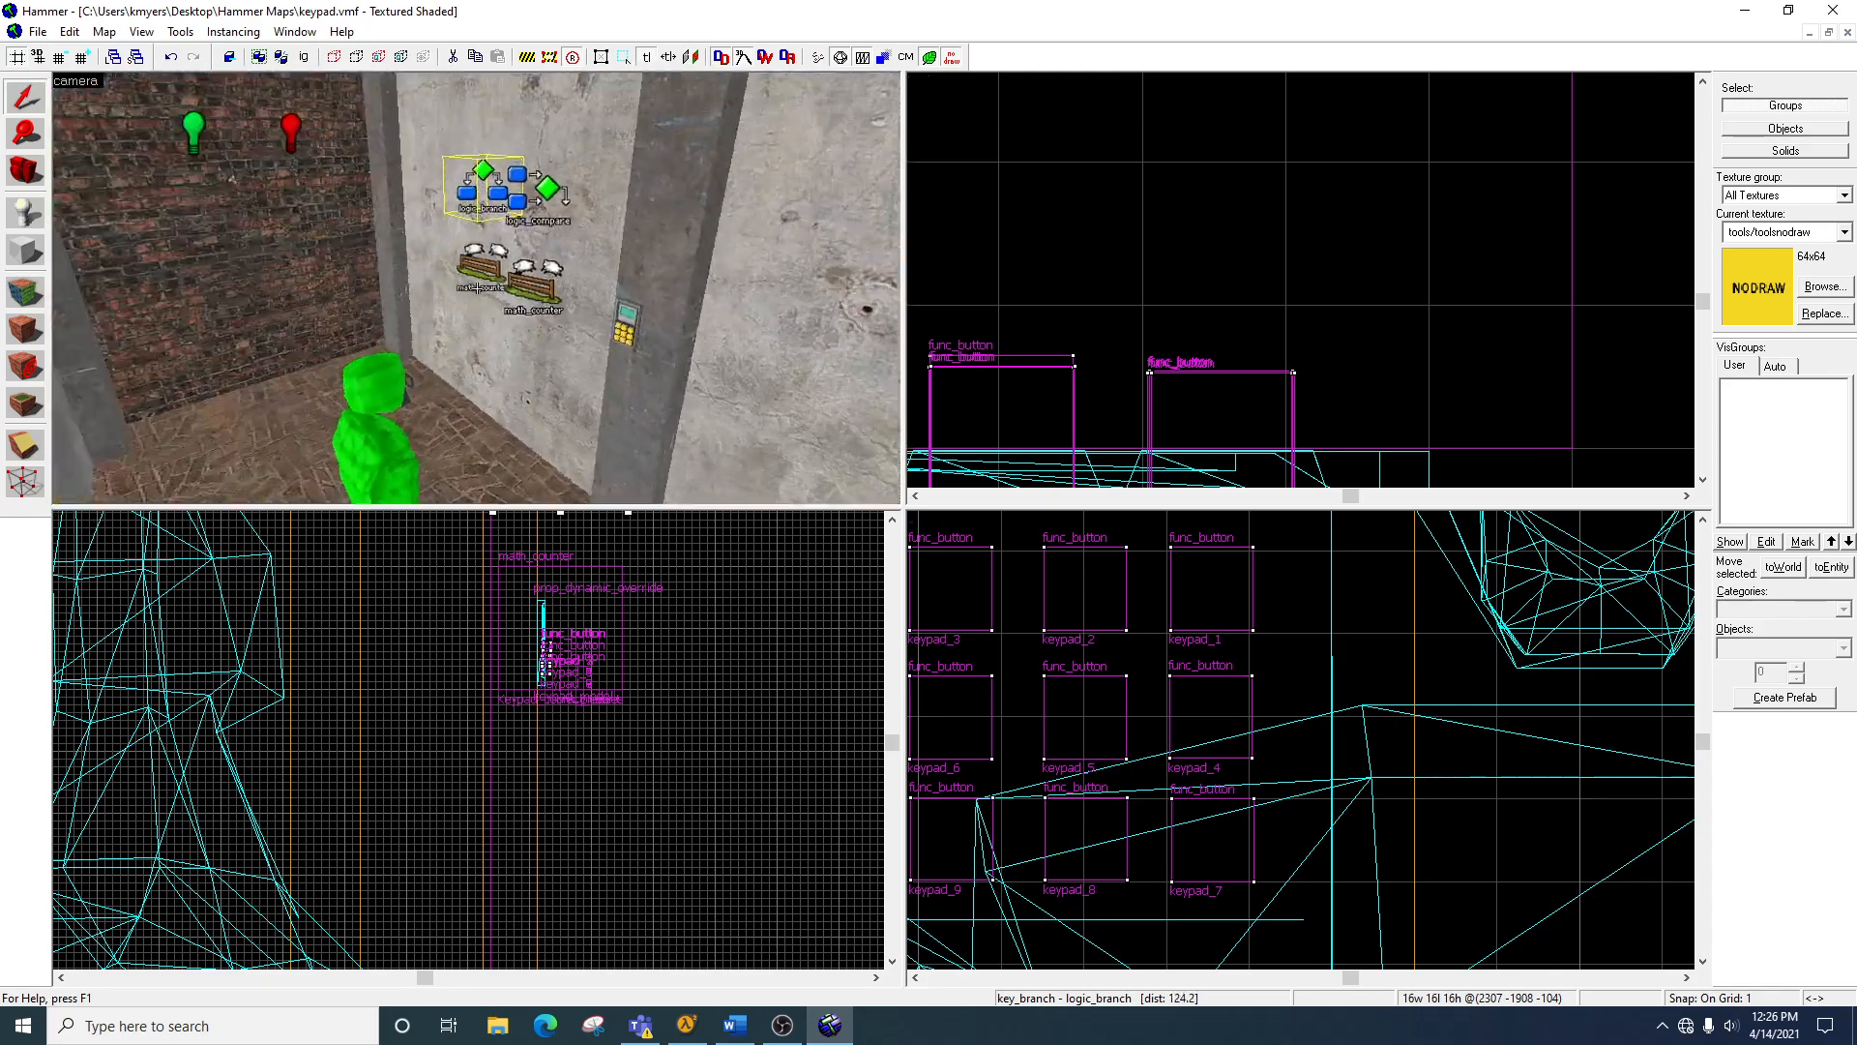
key("w")
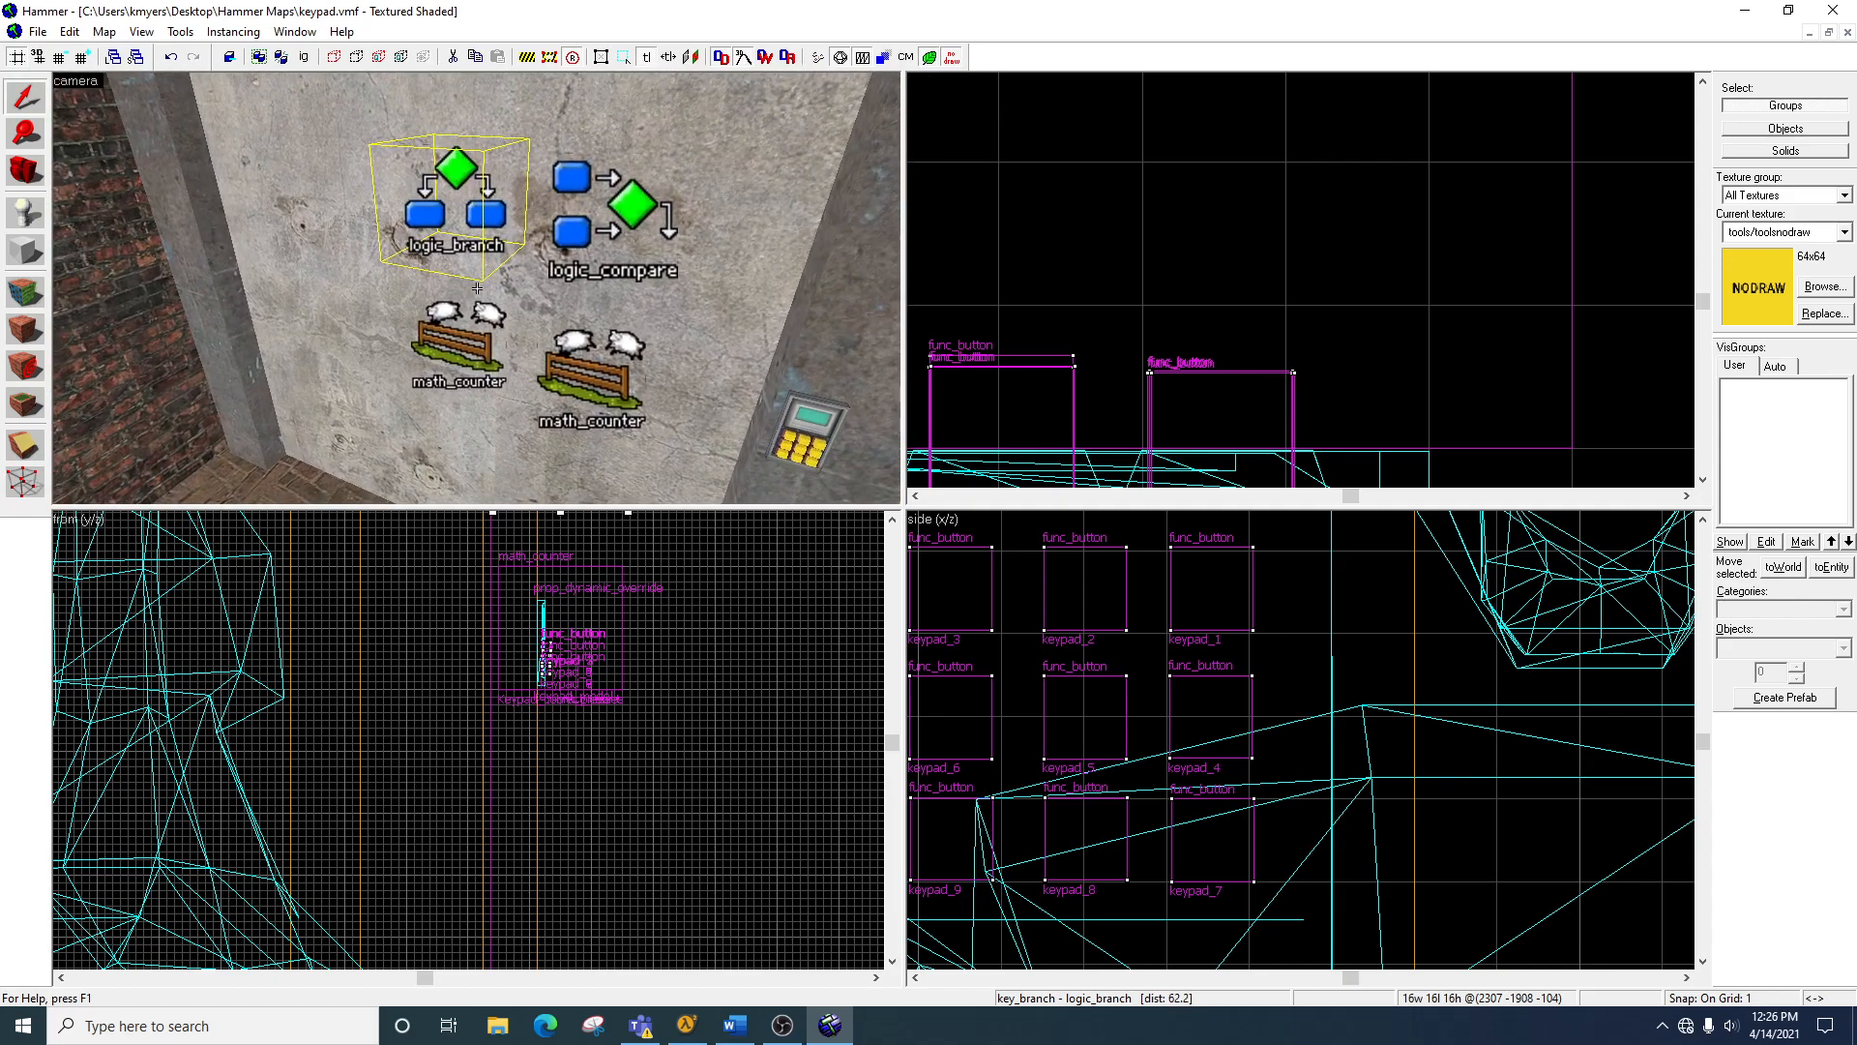
key("s")
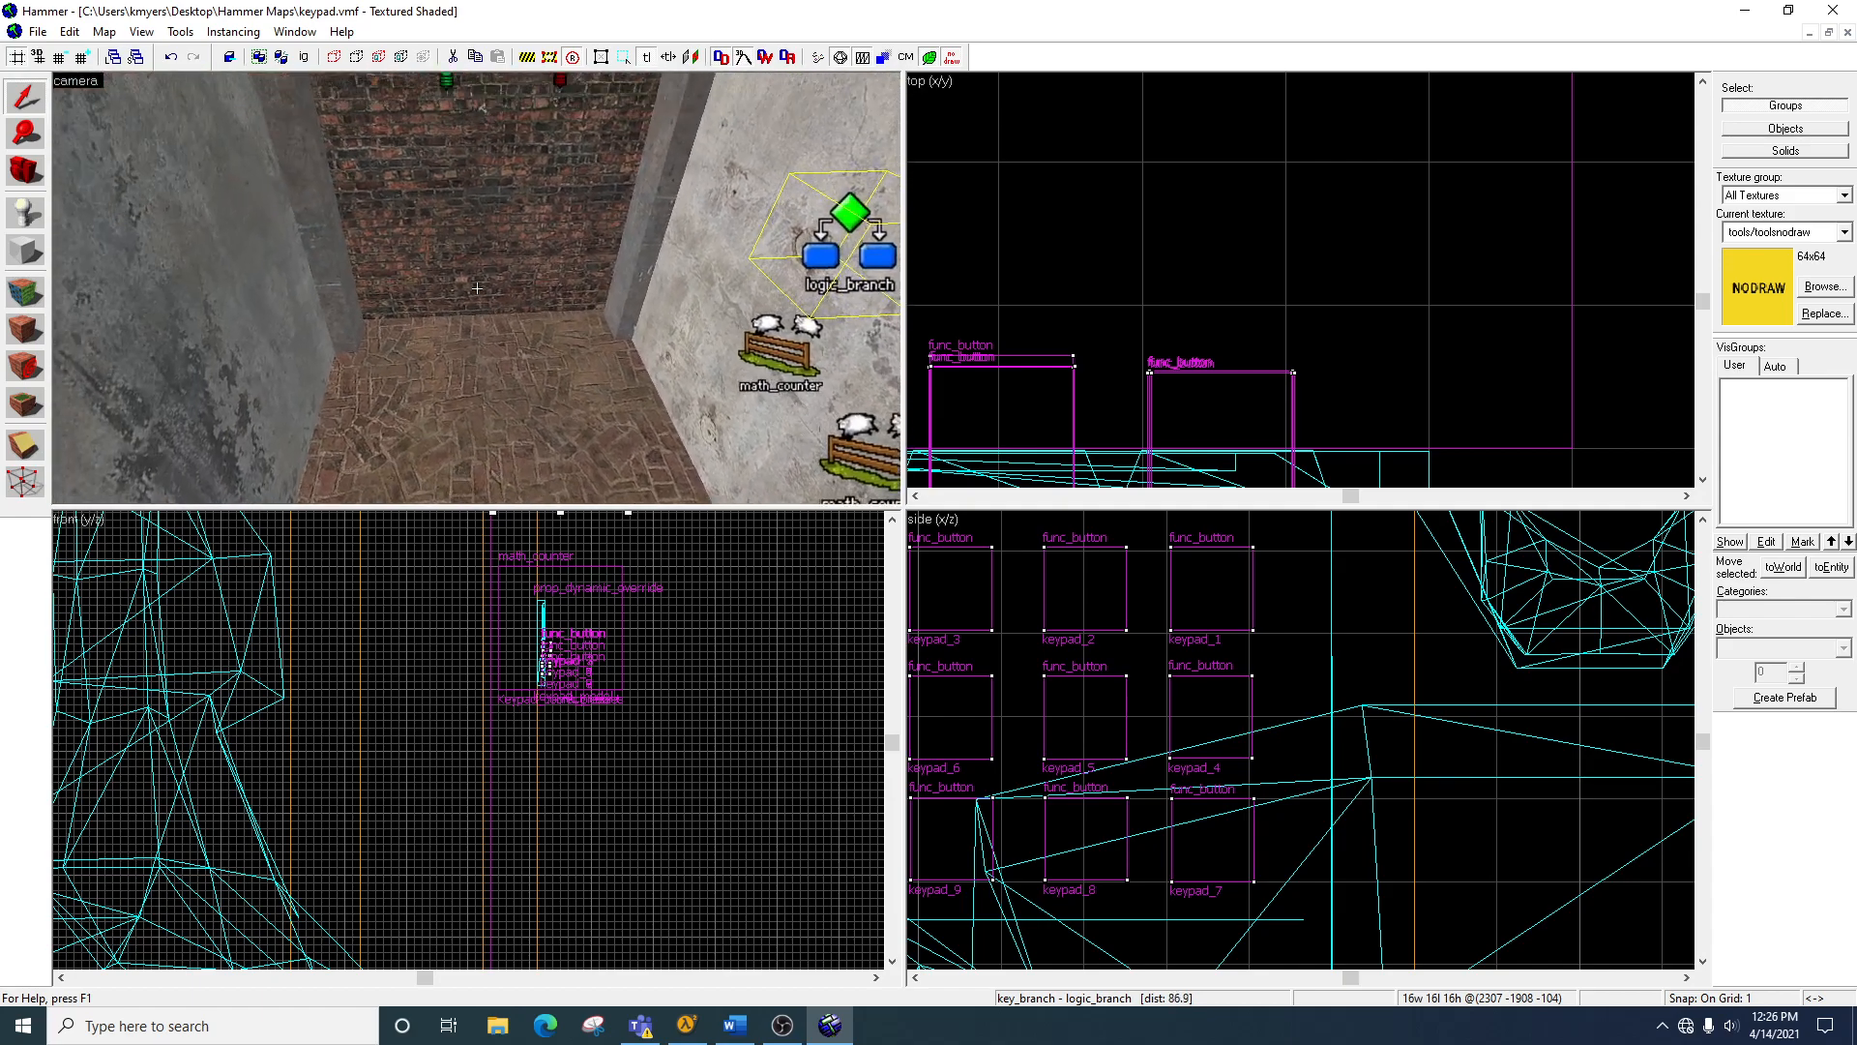
left_click(476, 288)
key("w")
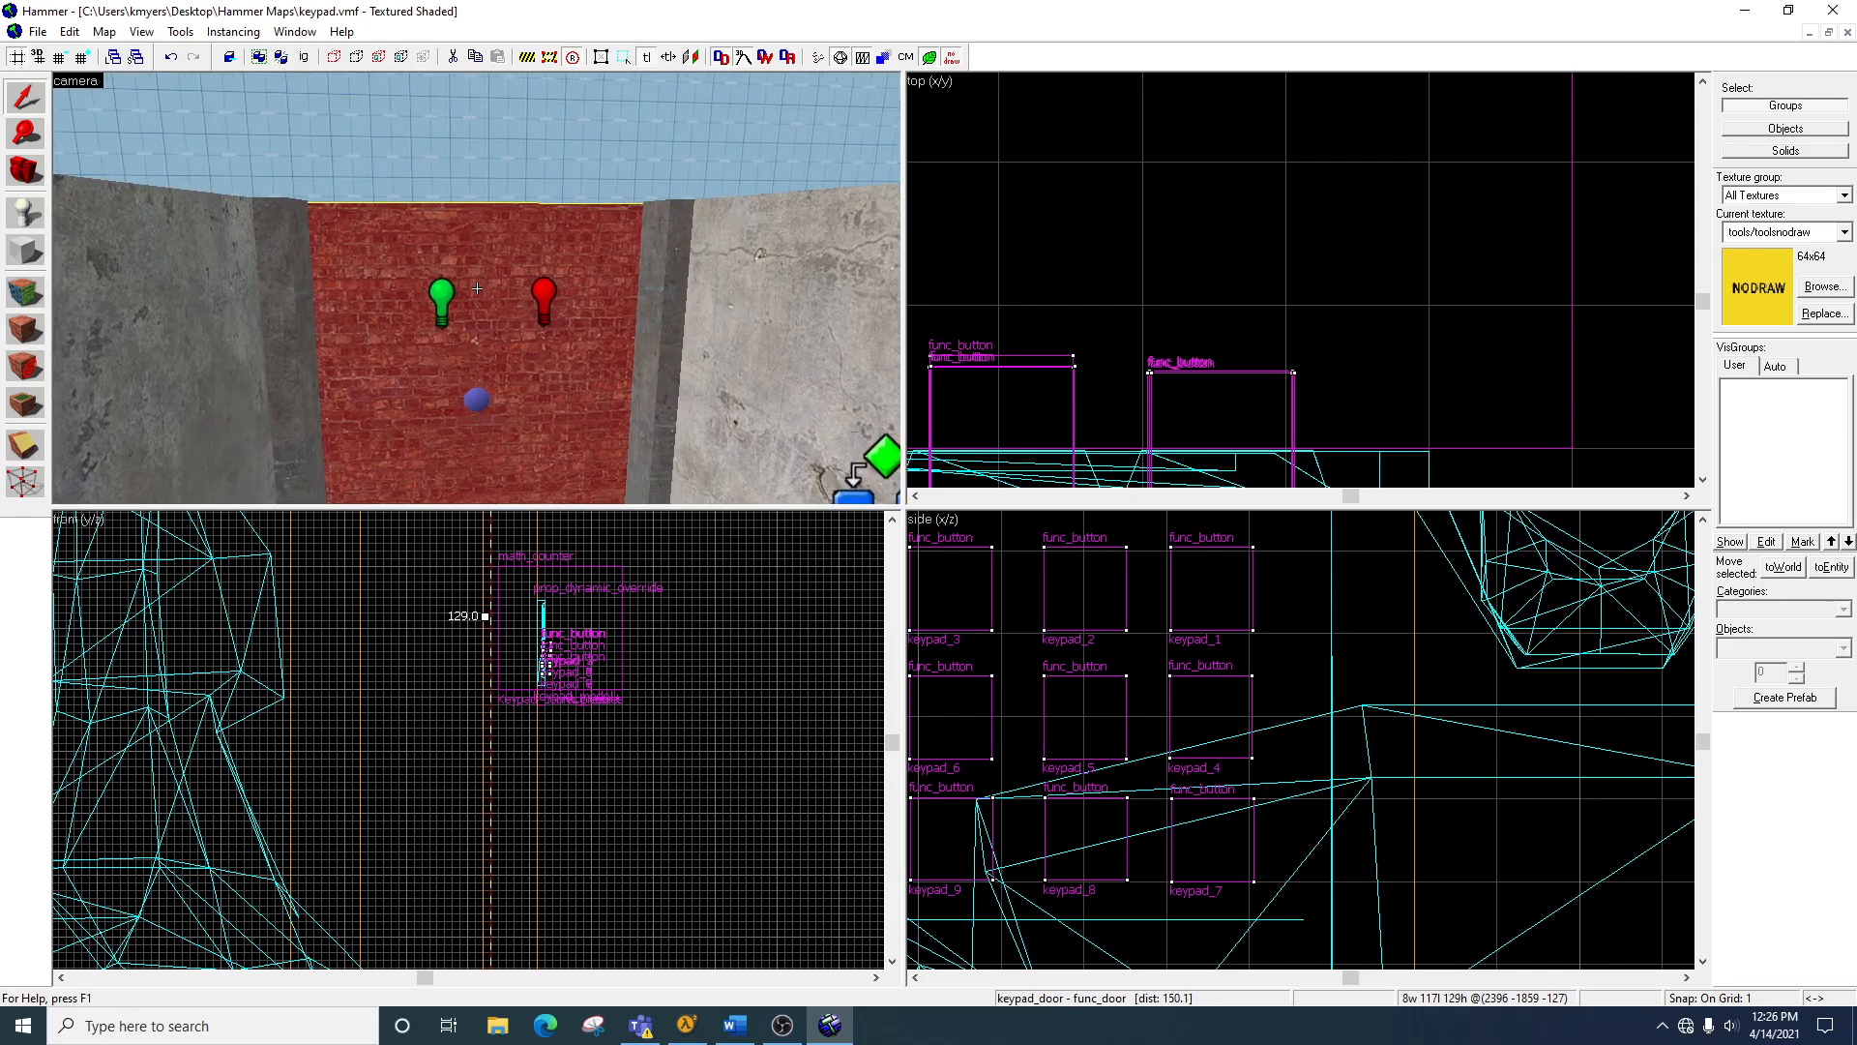
Step: Create a nodraw block 17 wide, 126 long and 129 high across the corridor, beyond the existing brick door
scroll(1131, 246, "down", 13)
scroll(1131, 246, "down", 8)
scroll(1384, 194, "down", 7)
scroll(1442, 210, "up", 2)
left_click(25, 250)
left_click_drag(1371, 159, 1389, 294)
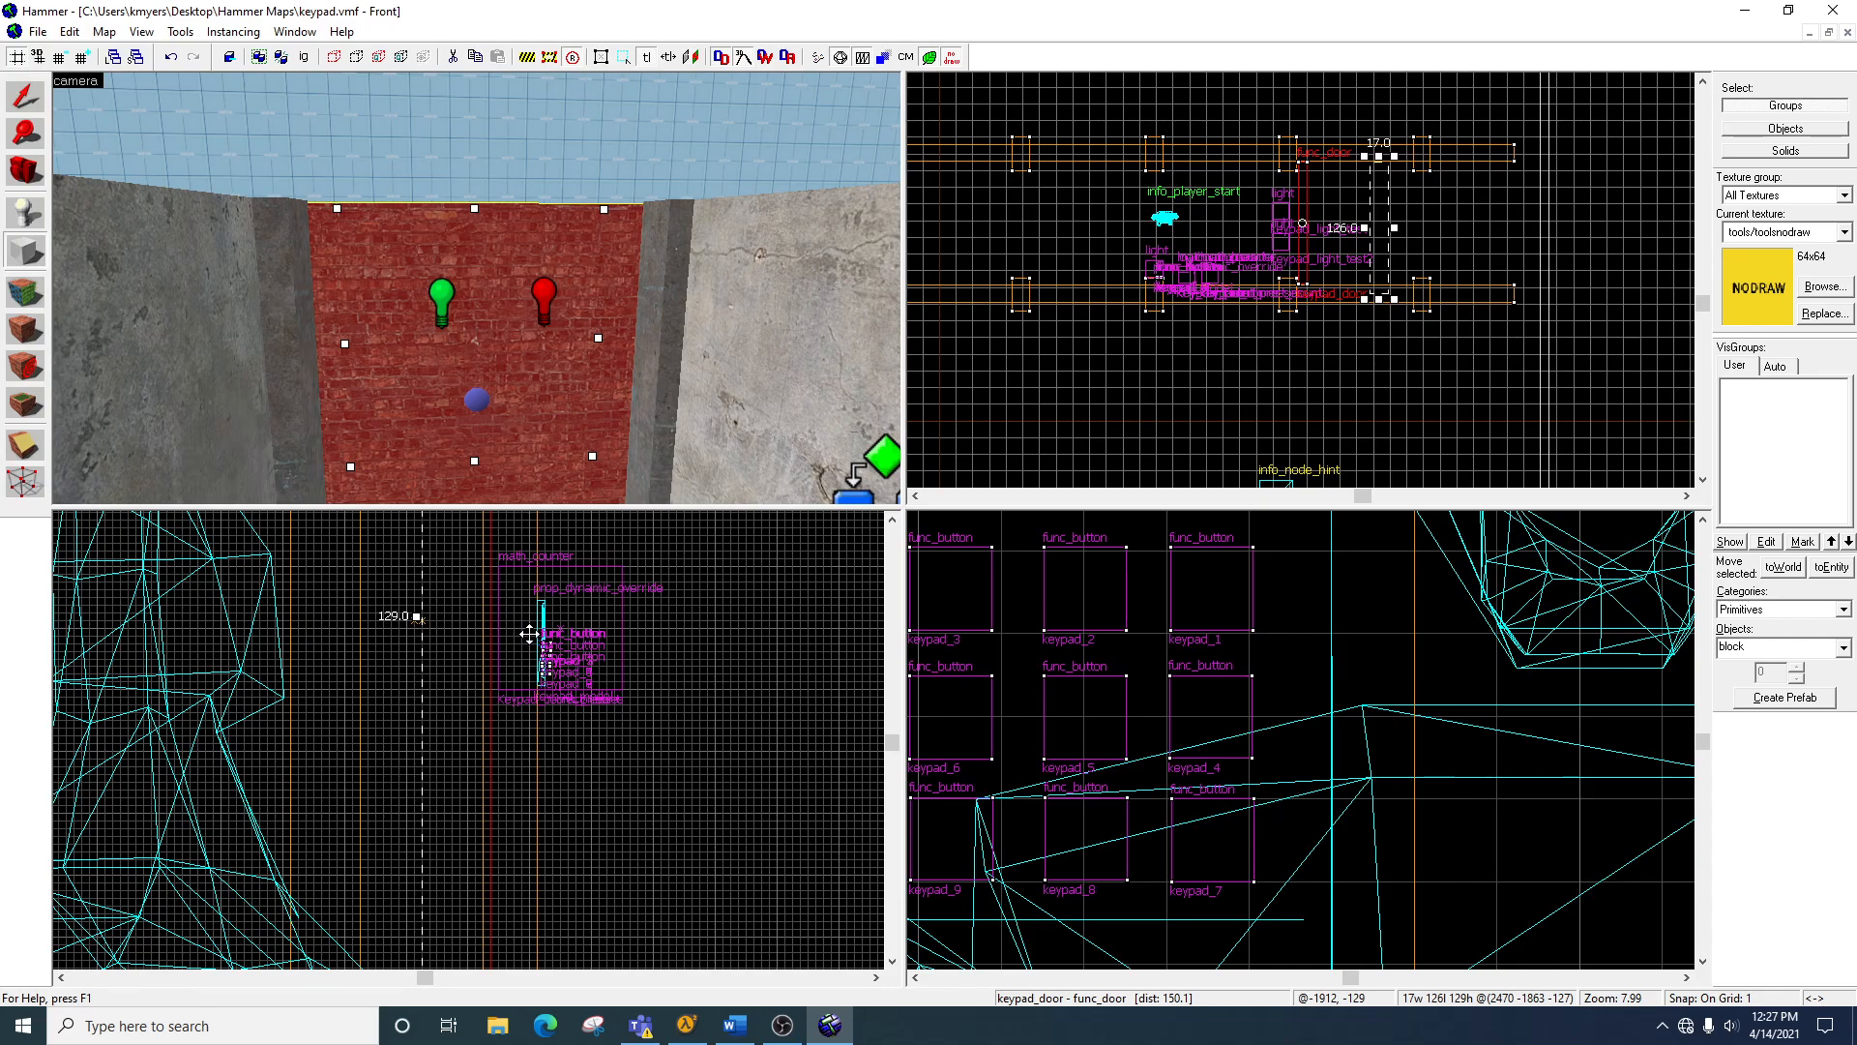
scroll(529, 634, "down", 6)
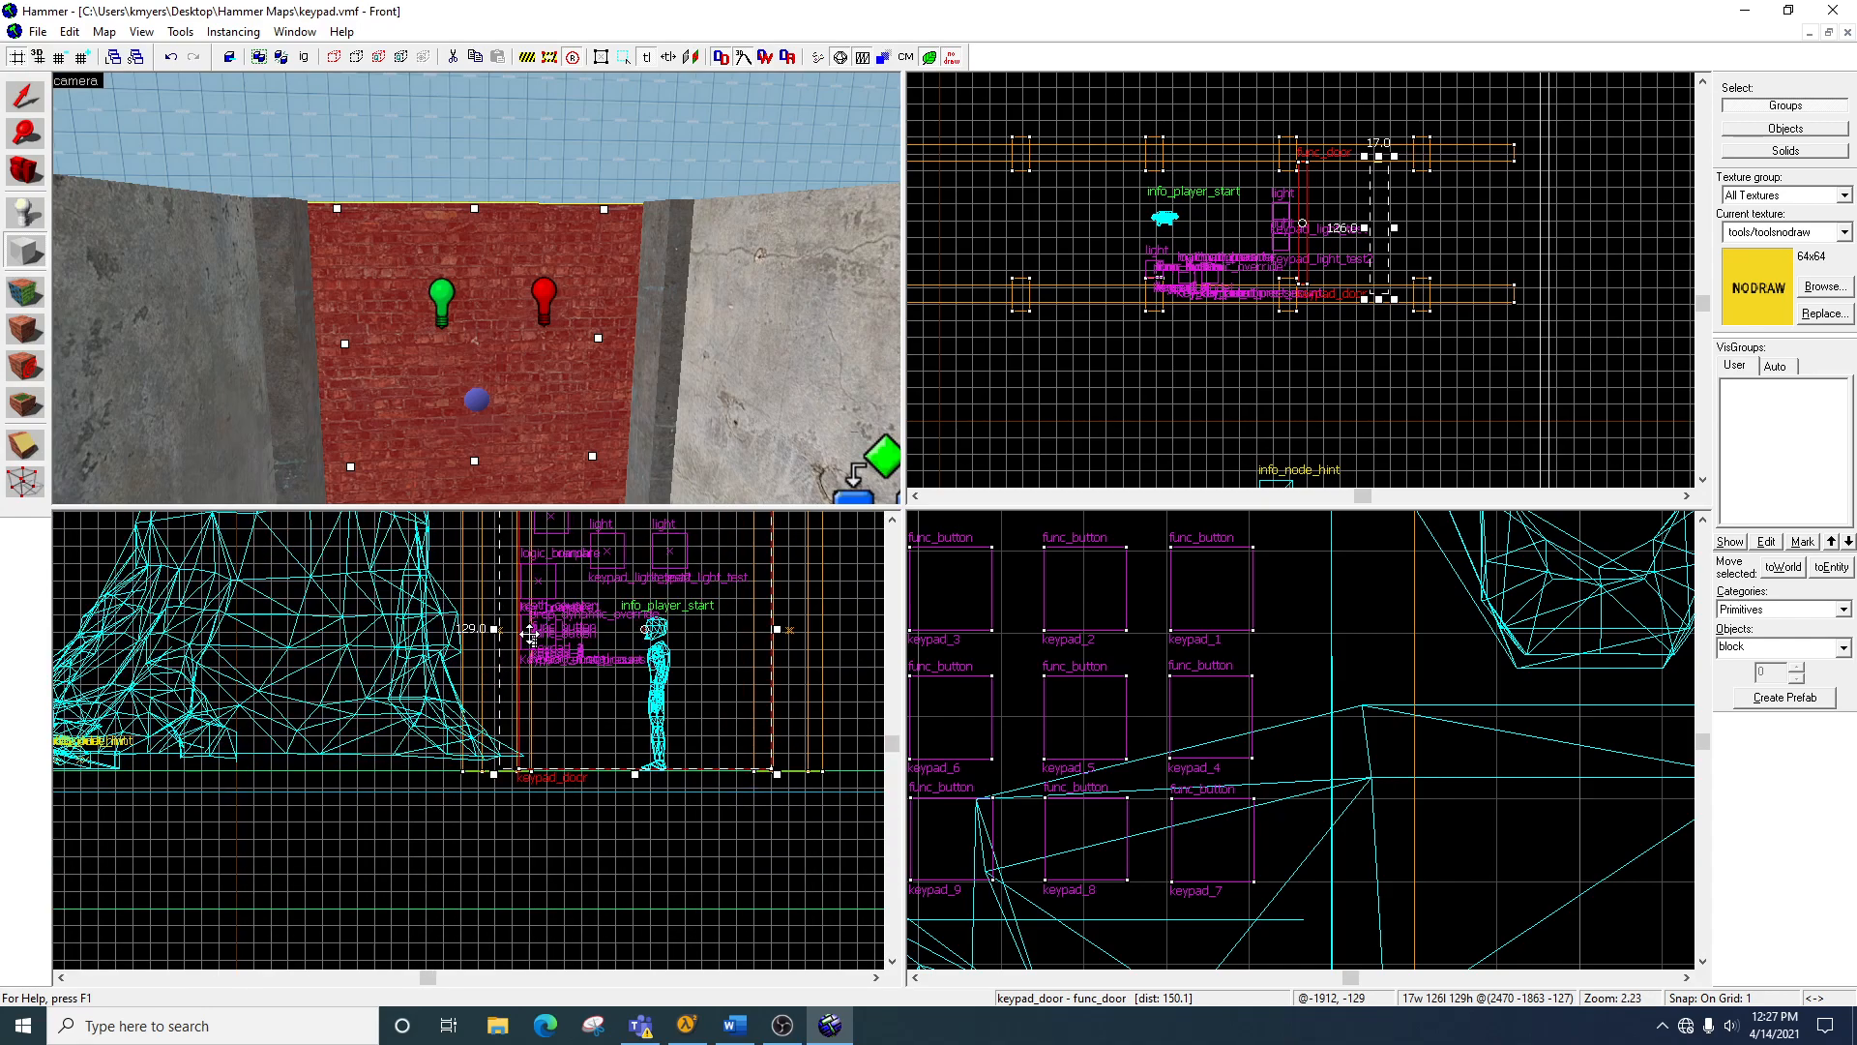
key("Return")
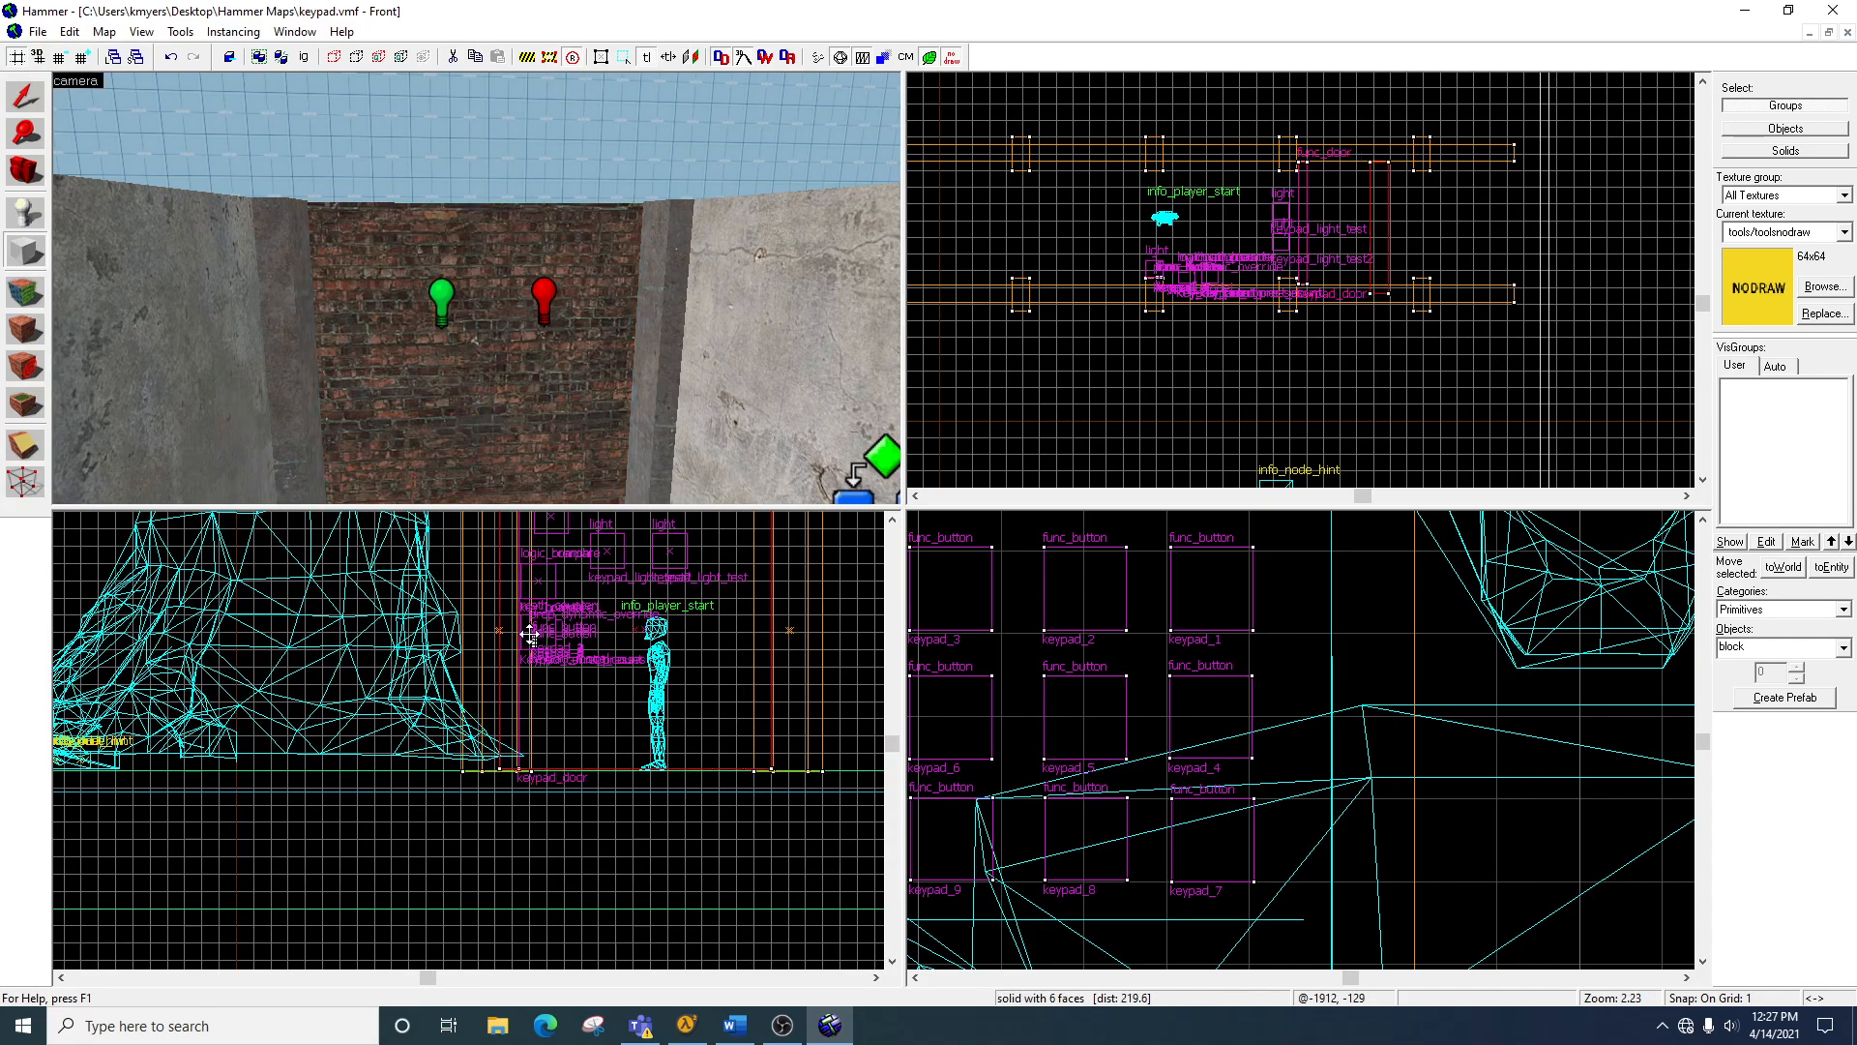
Step: Tie the new block to a func_door entity and apply the class change
left_click(25, 90)
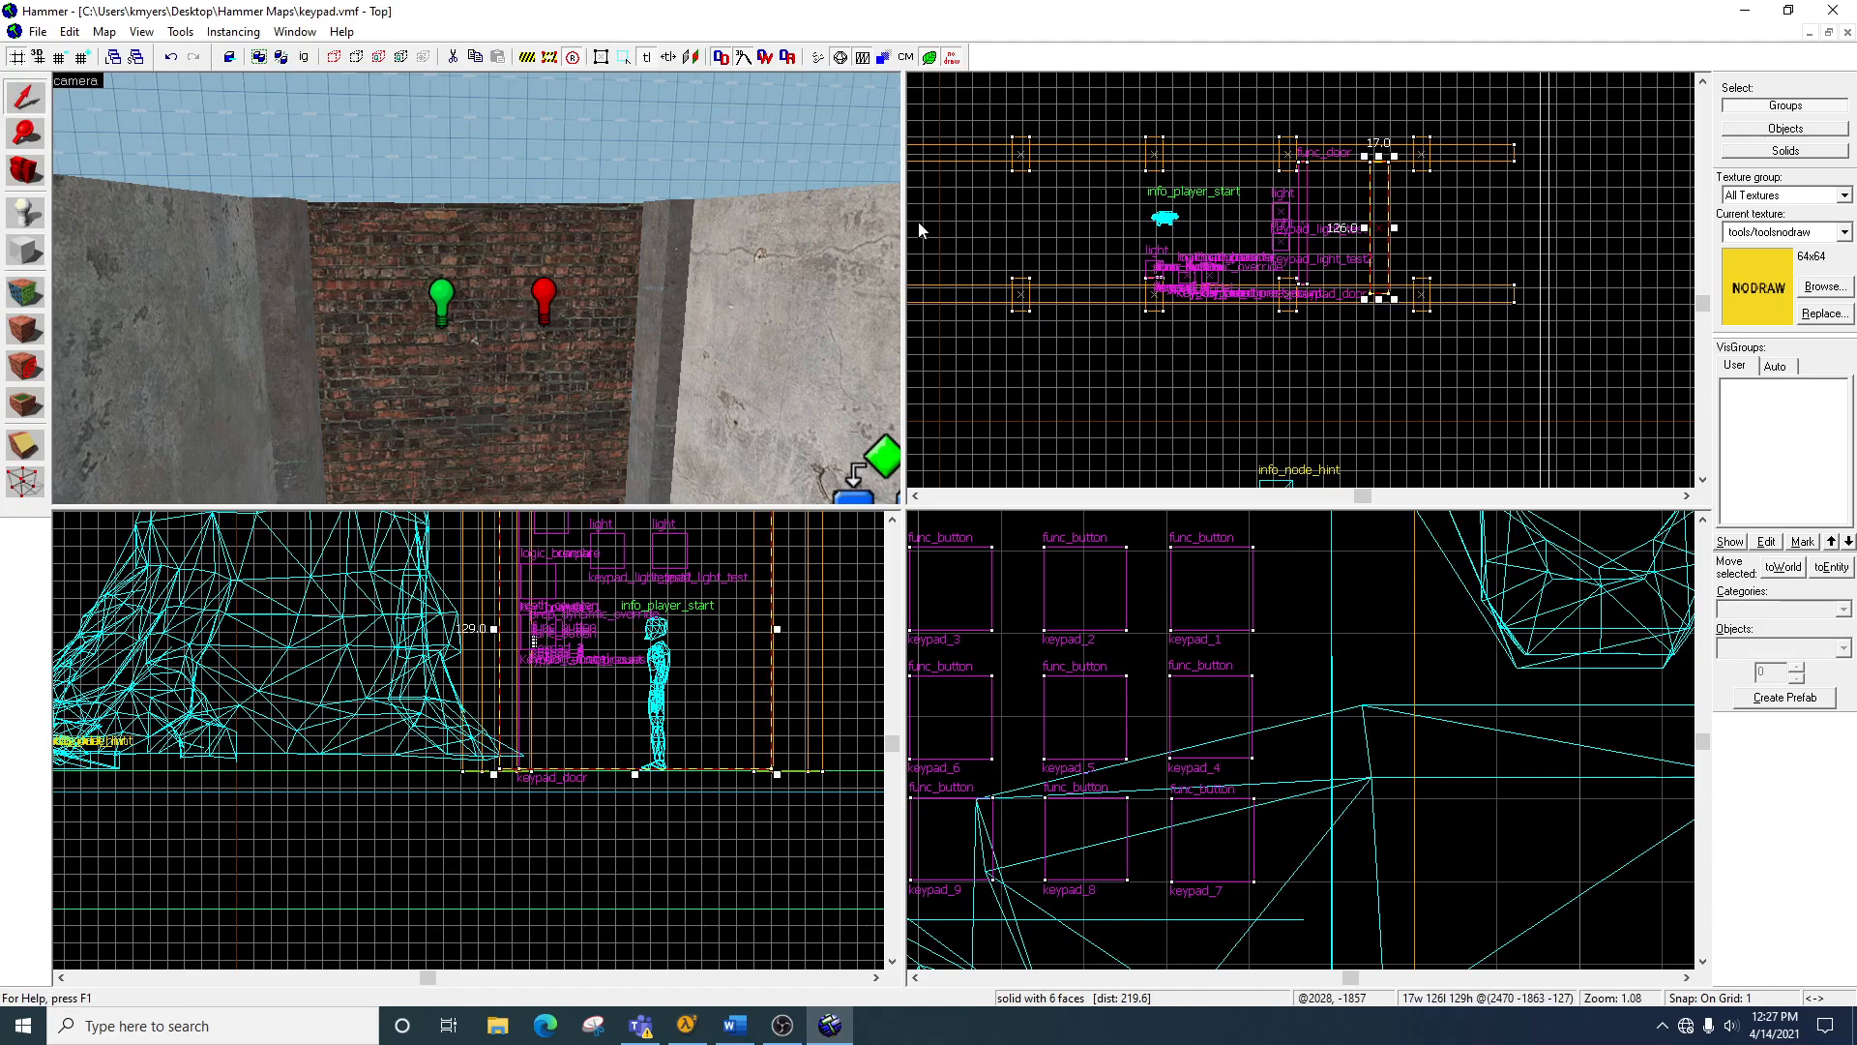
right_click(1385, 202)
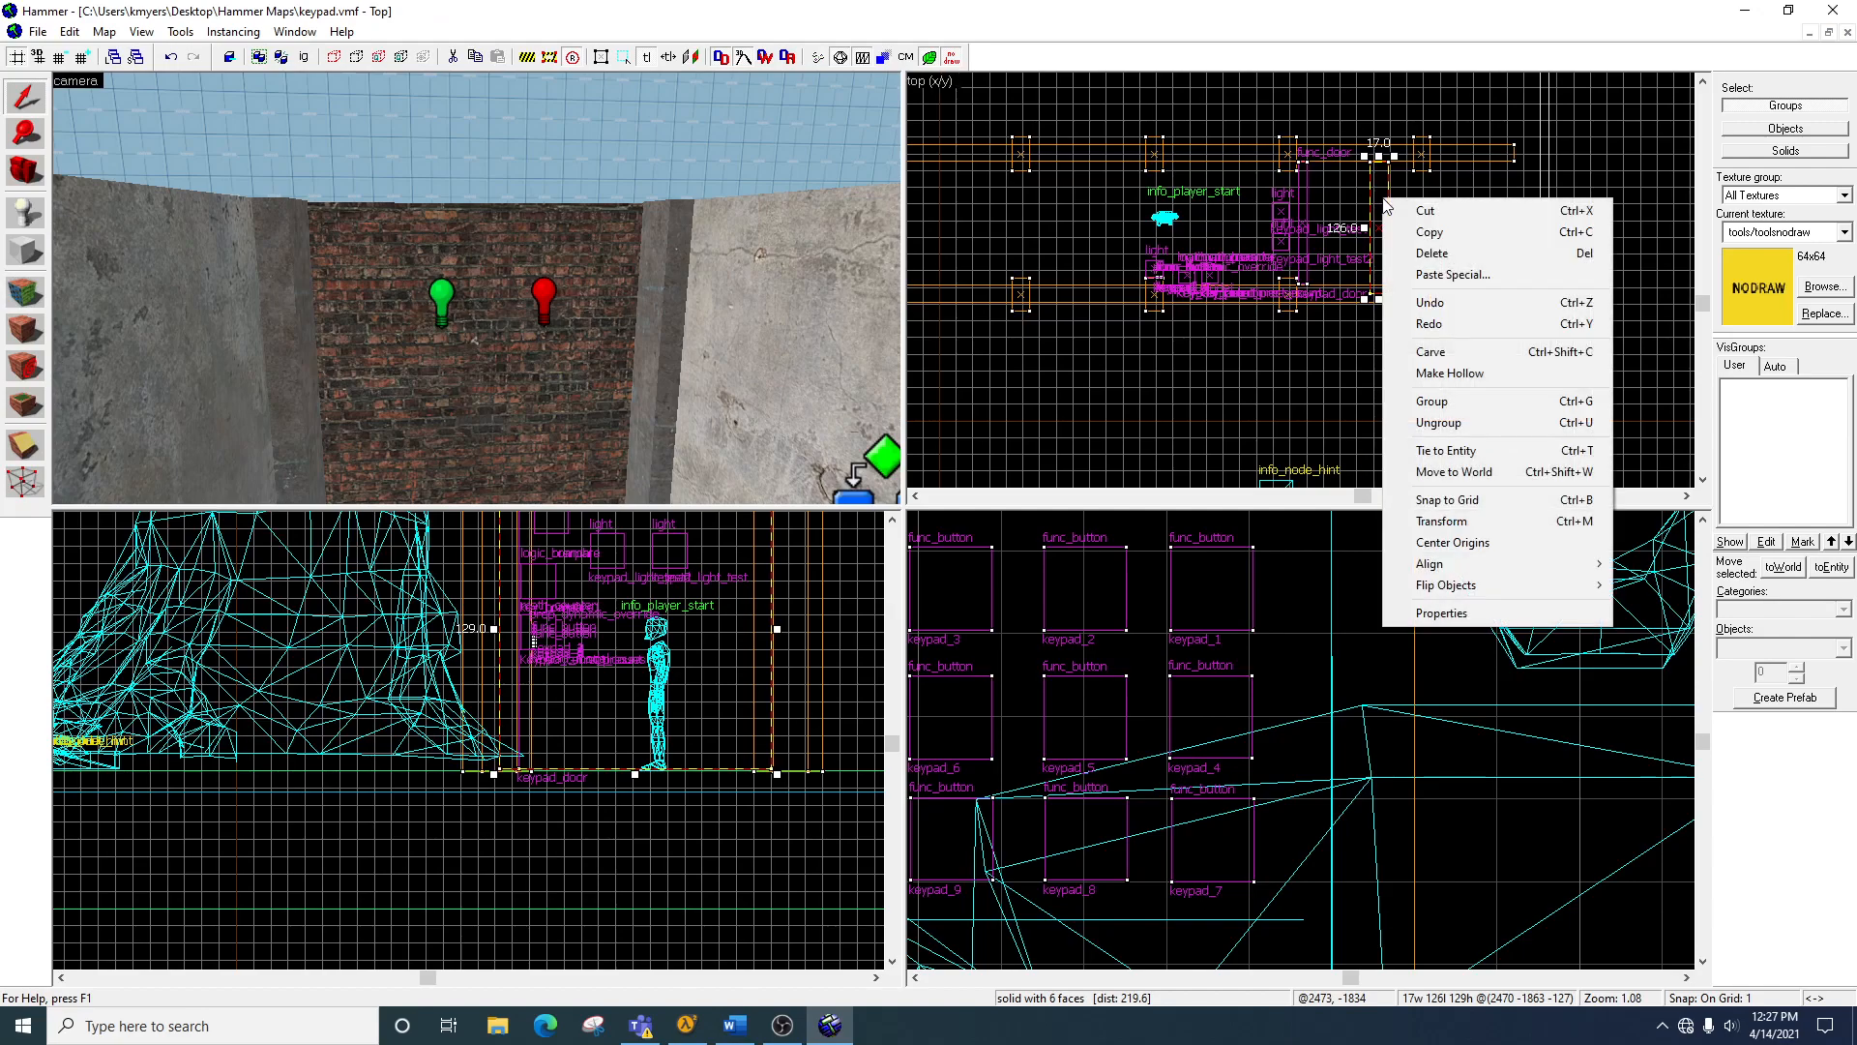
left_click(1446, 451)
left_click(884, 322)
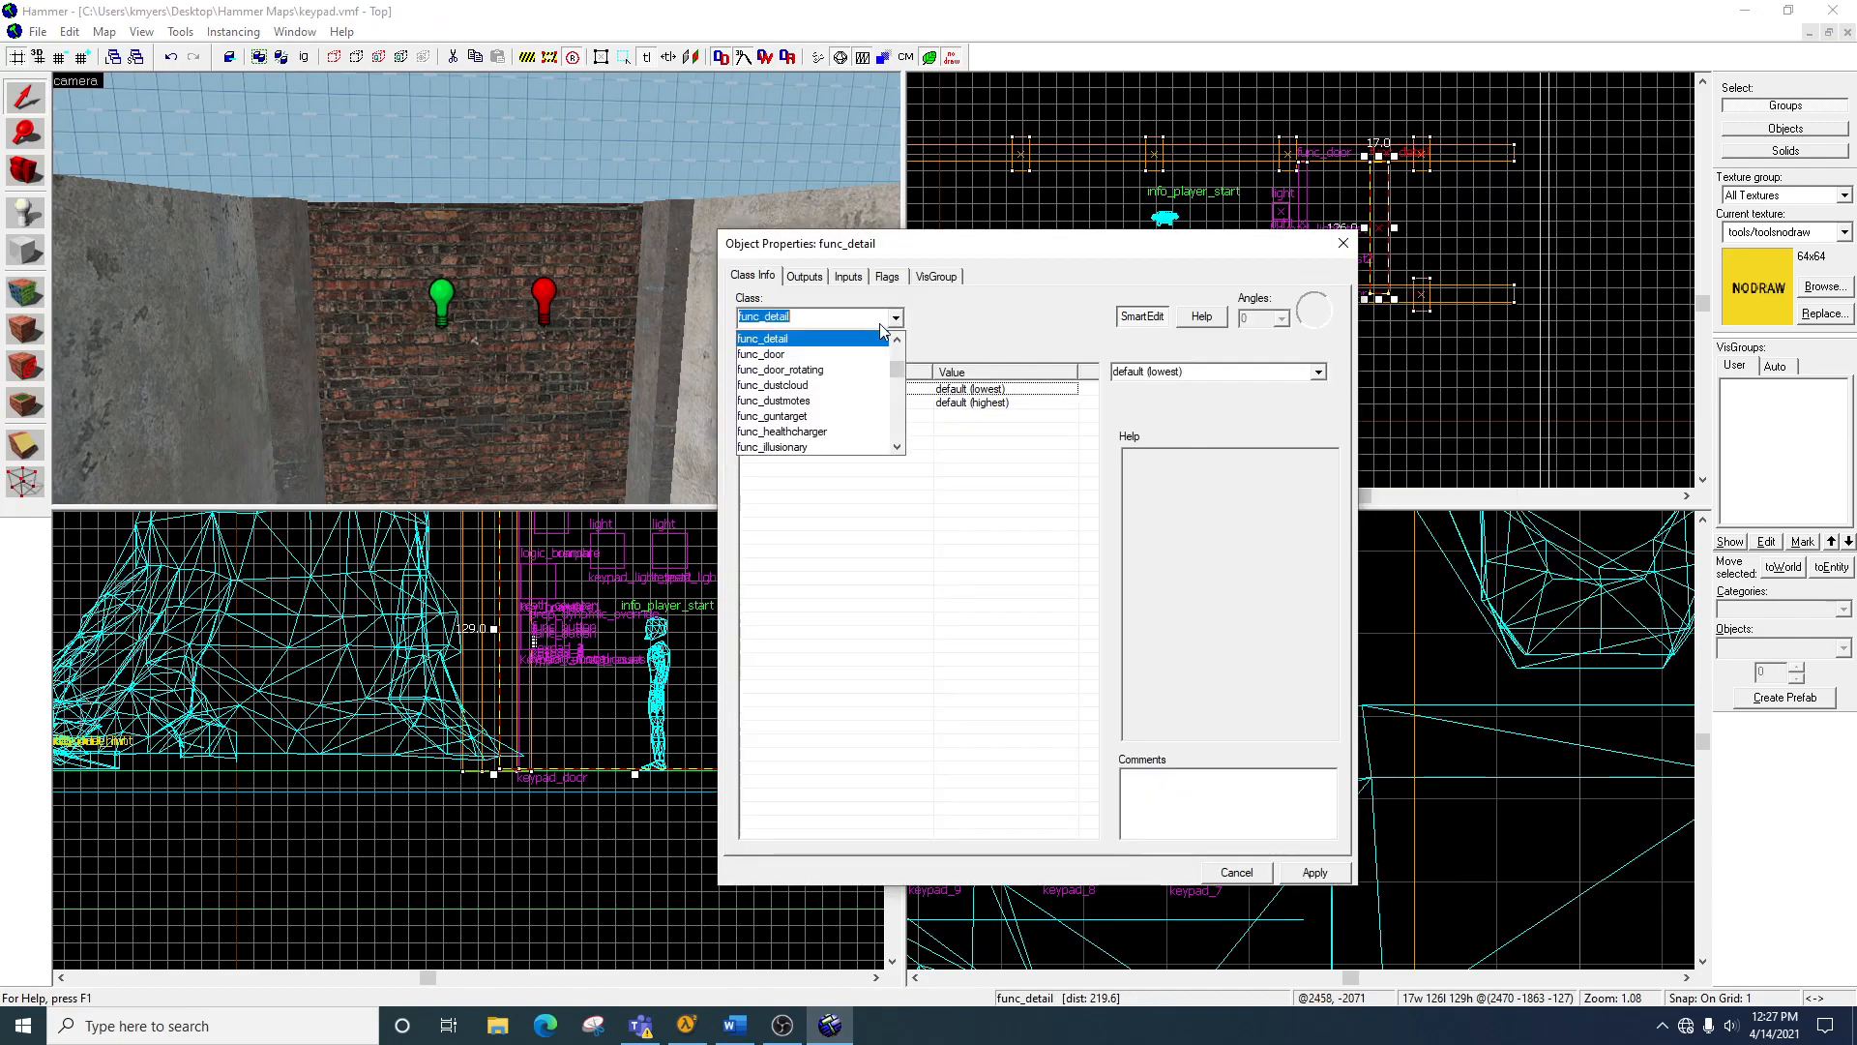
left_click(785, 354)
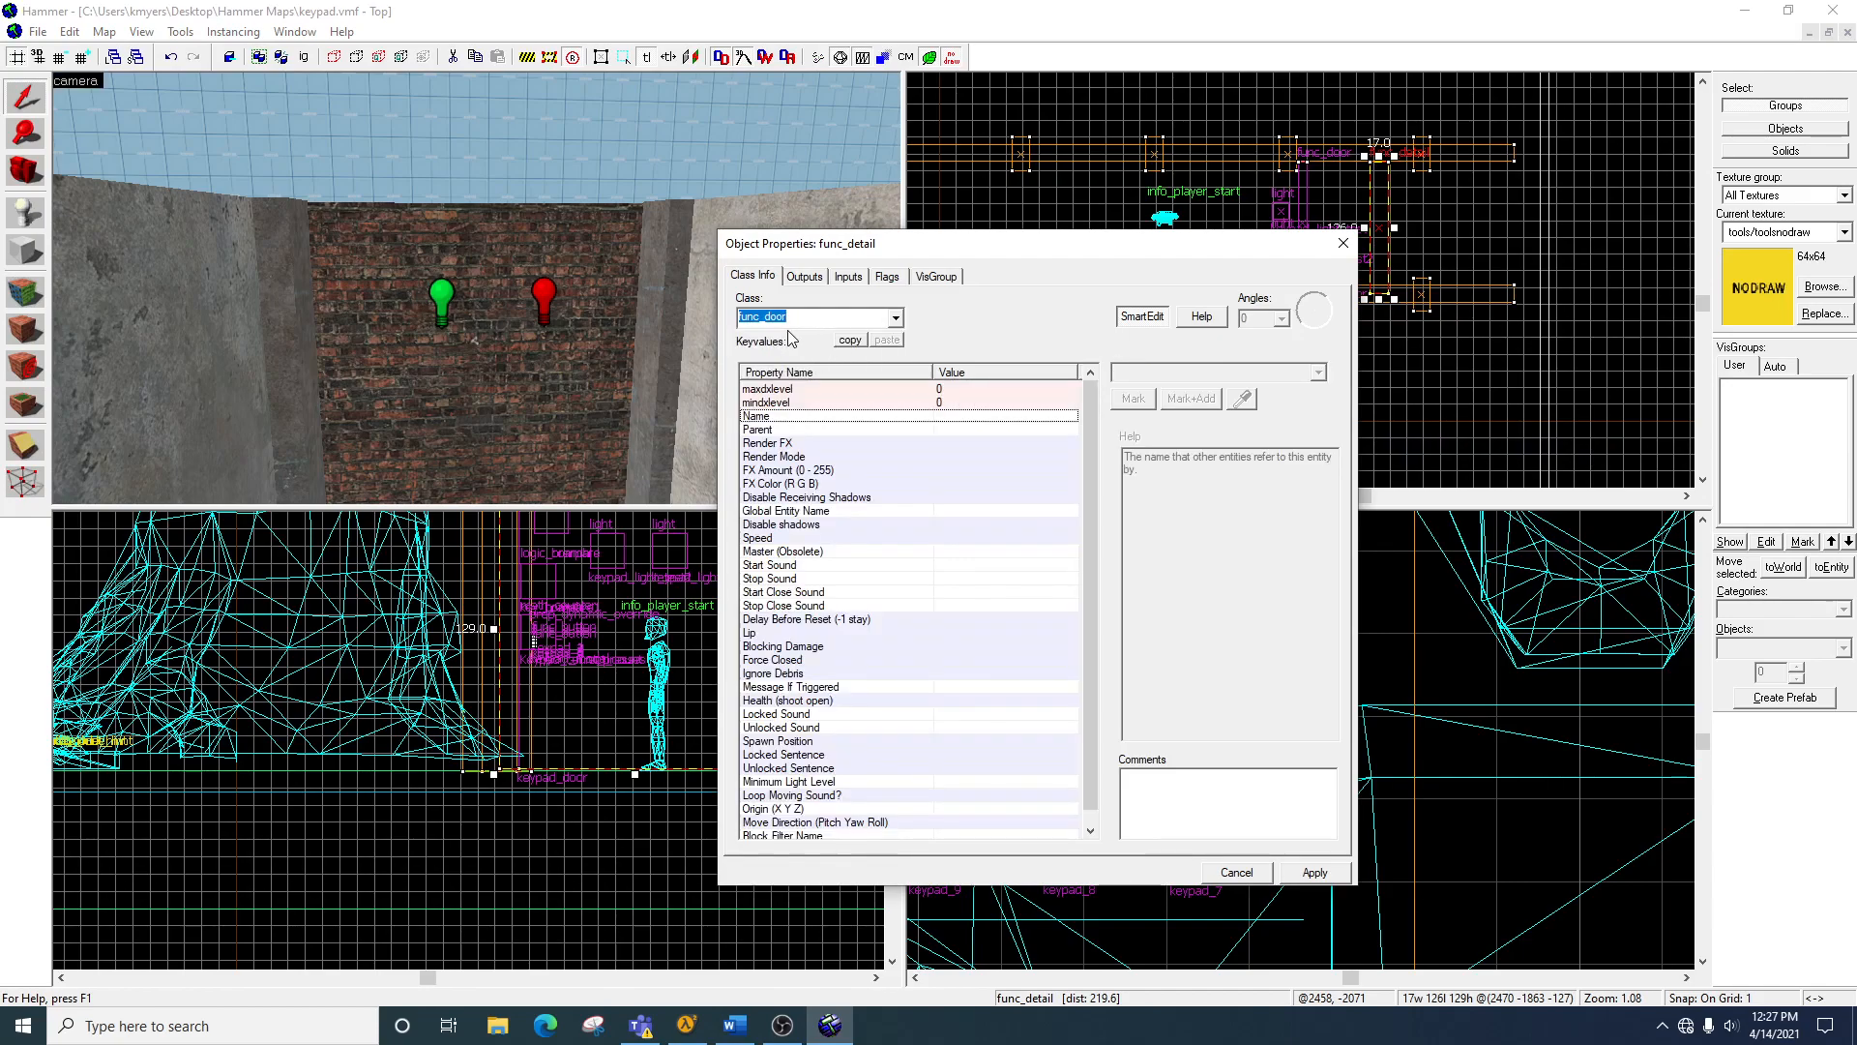
left_click(1302, 873)
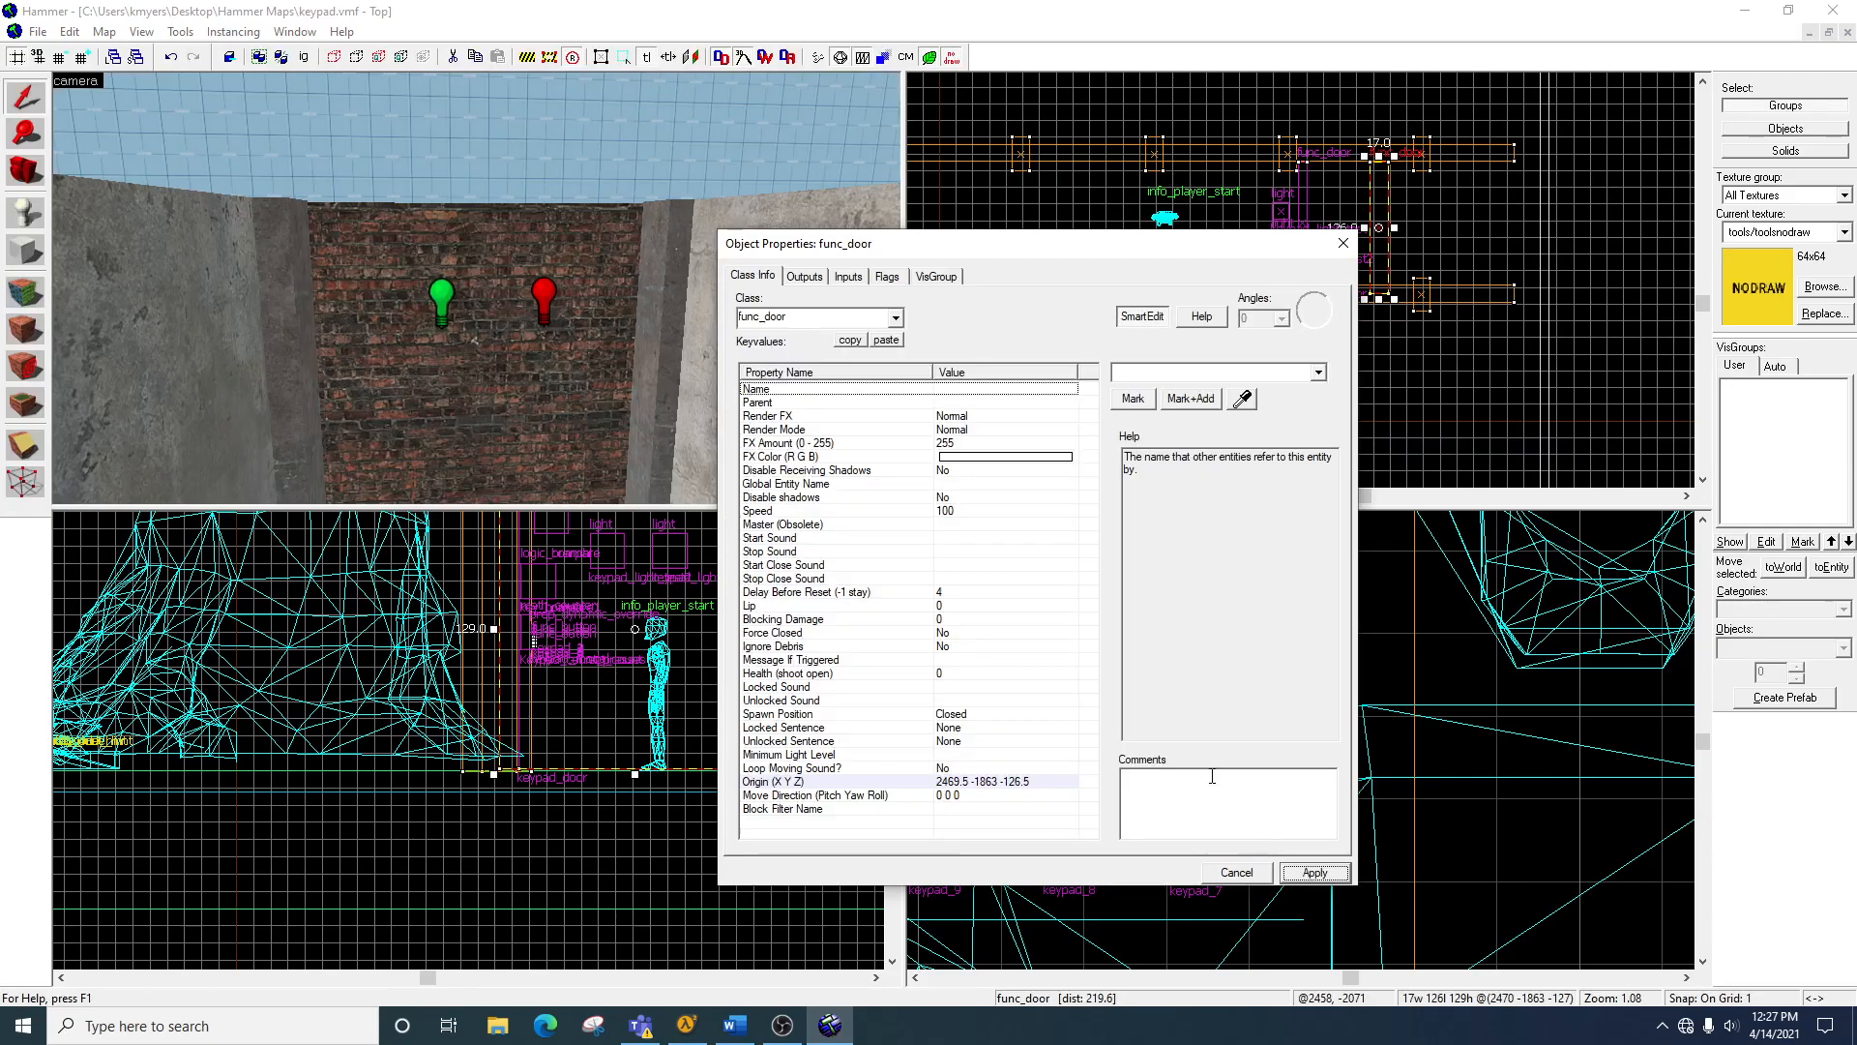
left_click(1341, 242)
Step: Open the properties of the brick keypad_door and examine its Move Direction setting beside the top view
left_click(511, 253)
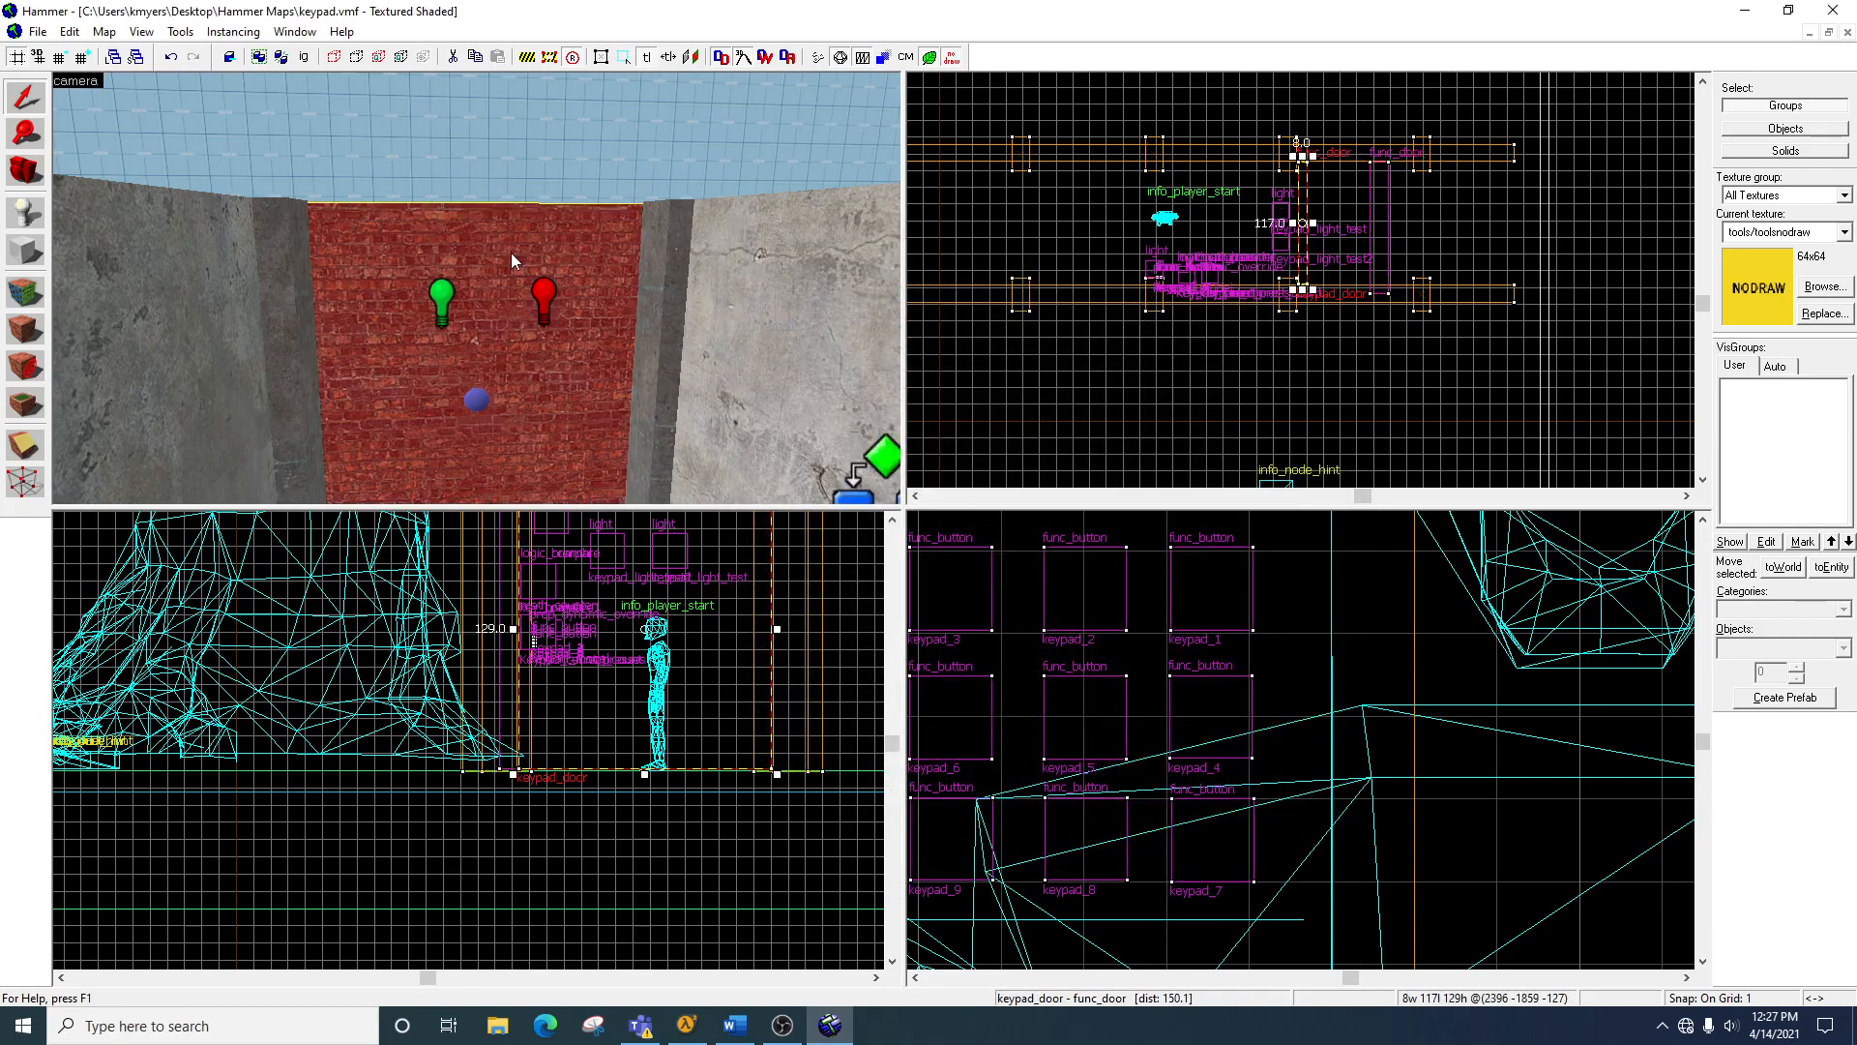
key("alt+Return")
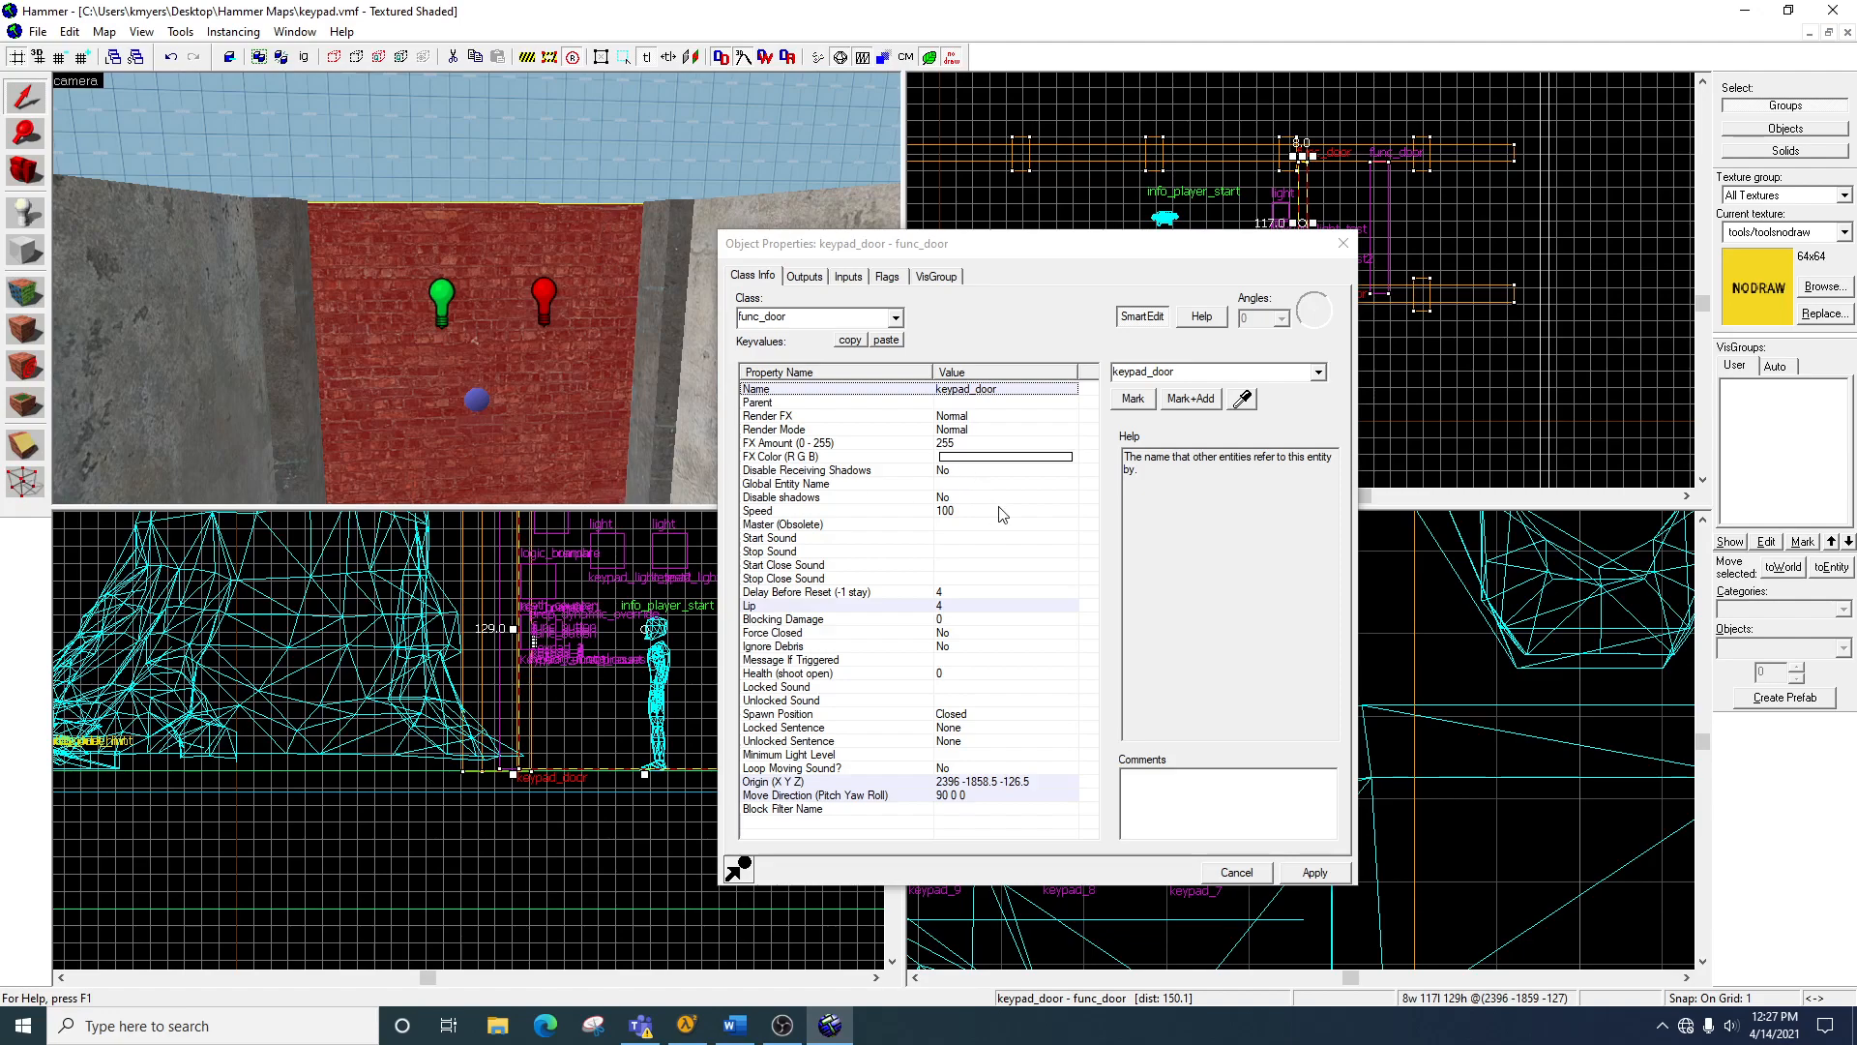
left_click(849, 795)
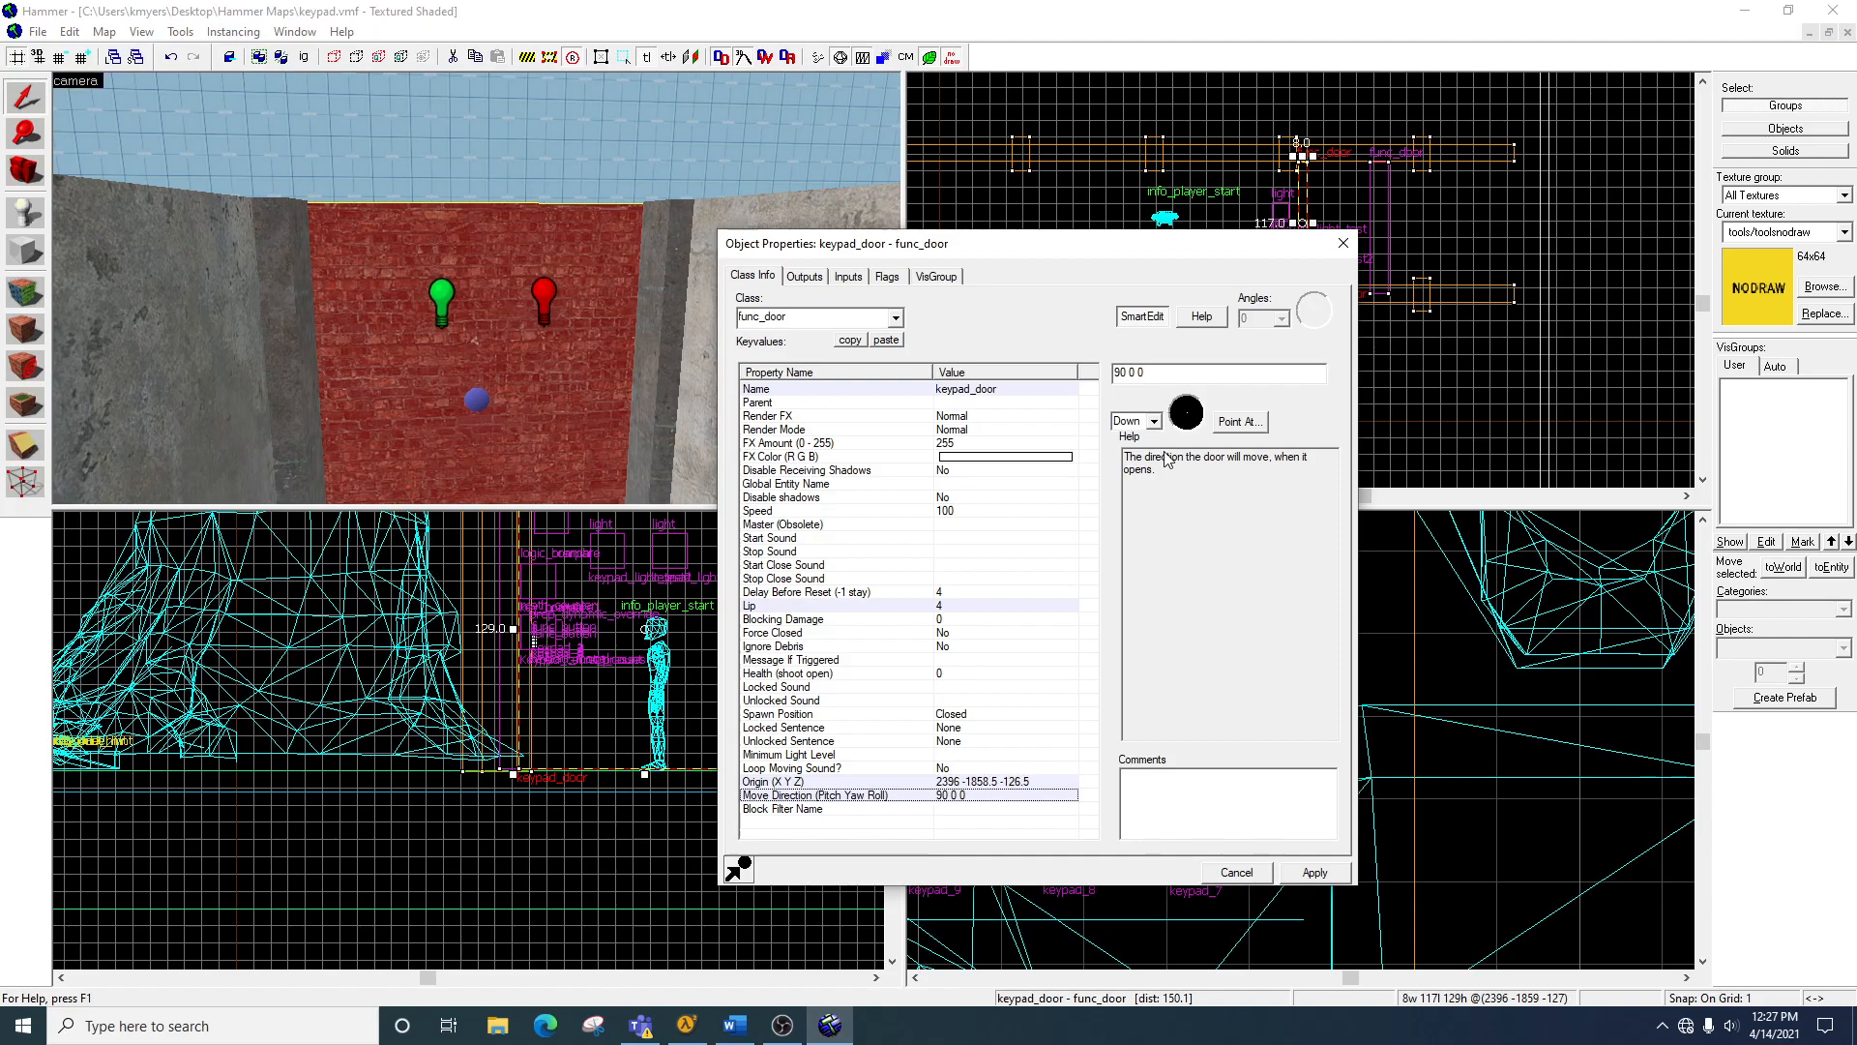
left_click_drag(1197, 247, 705, 335)
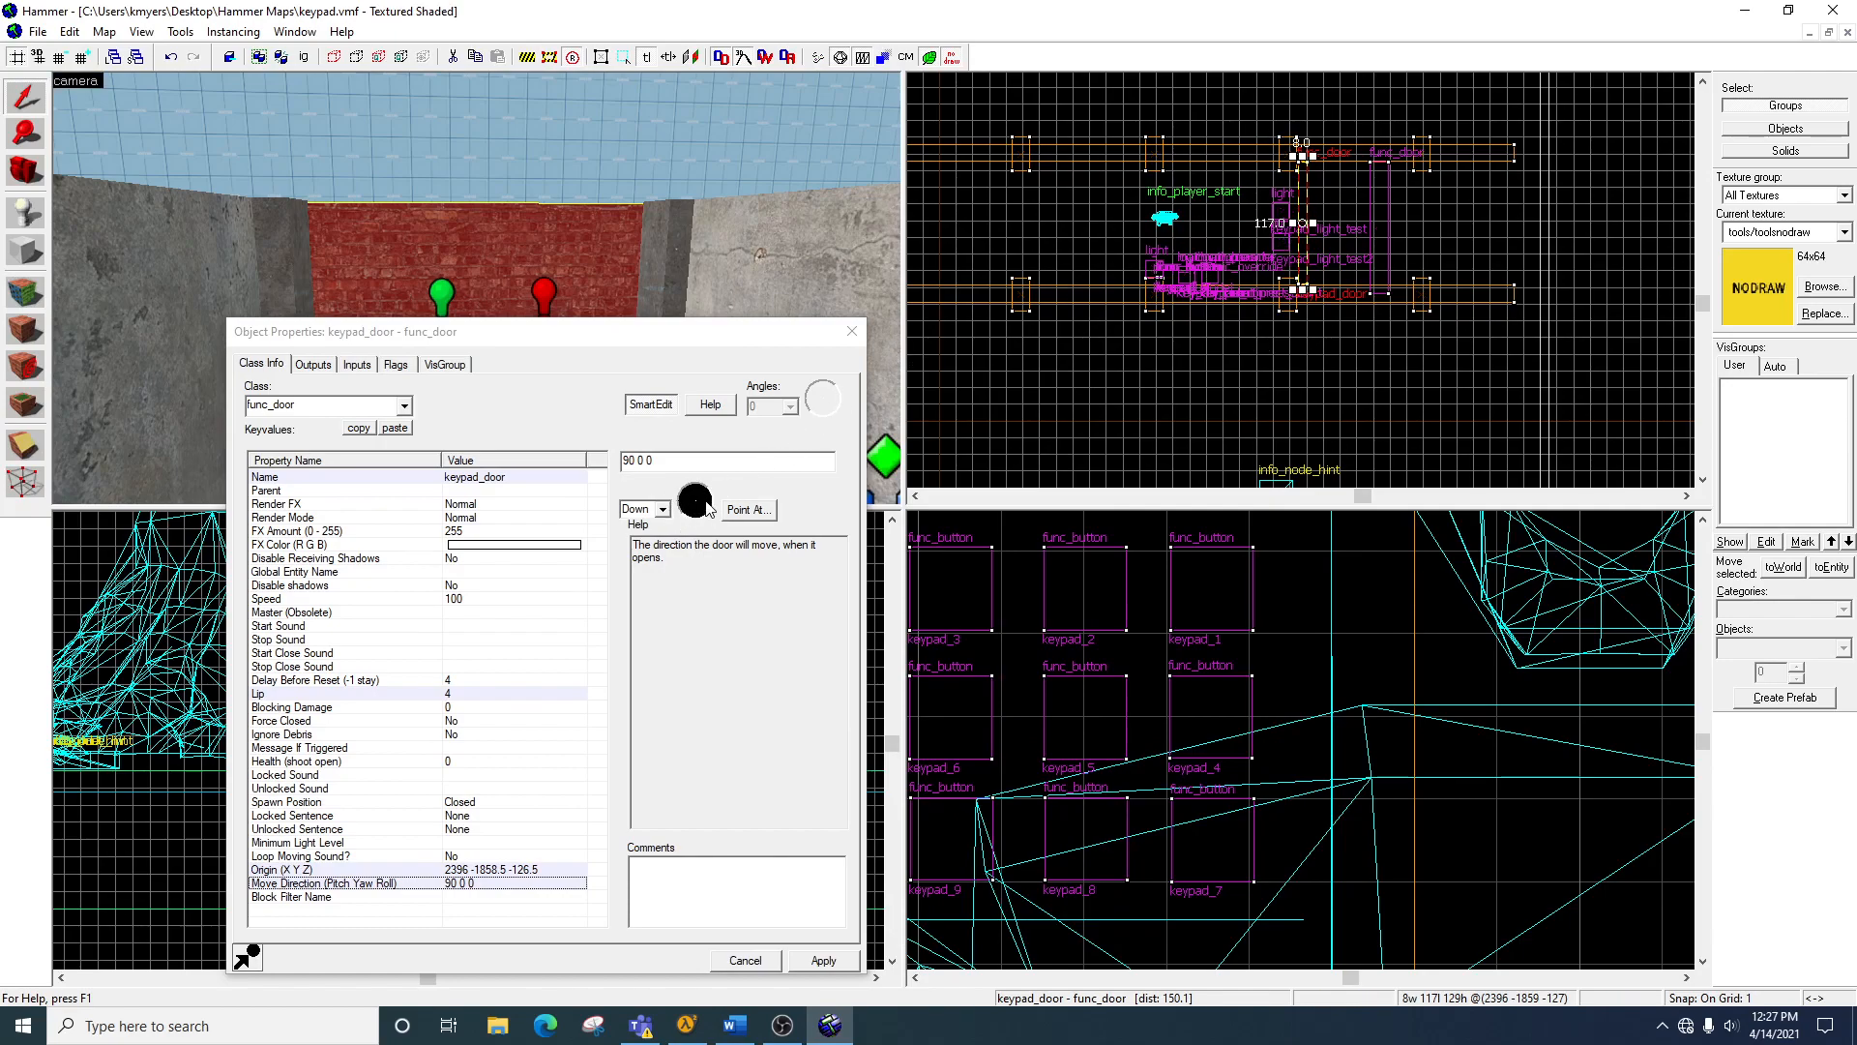
Step: Try a horizontal Move Direction of 0 96 0 for the brick keypad_door
left_click(704, 492)
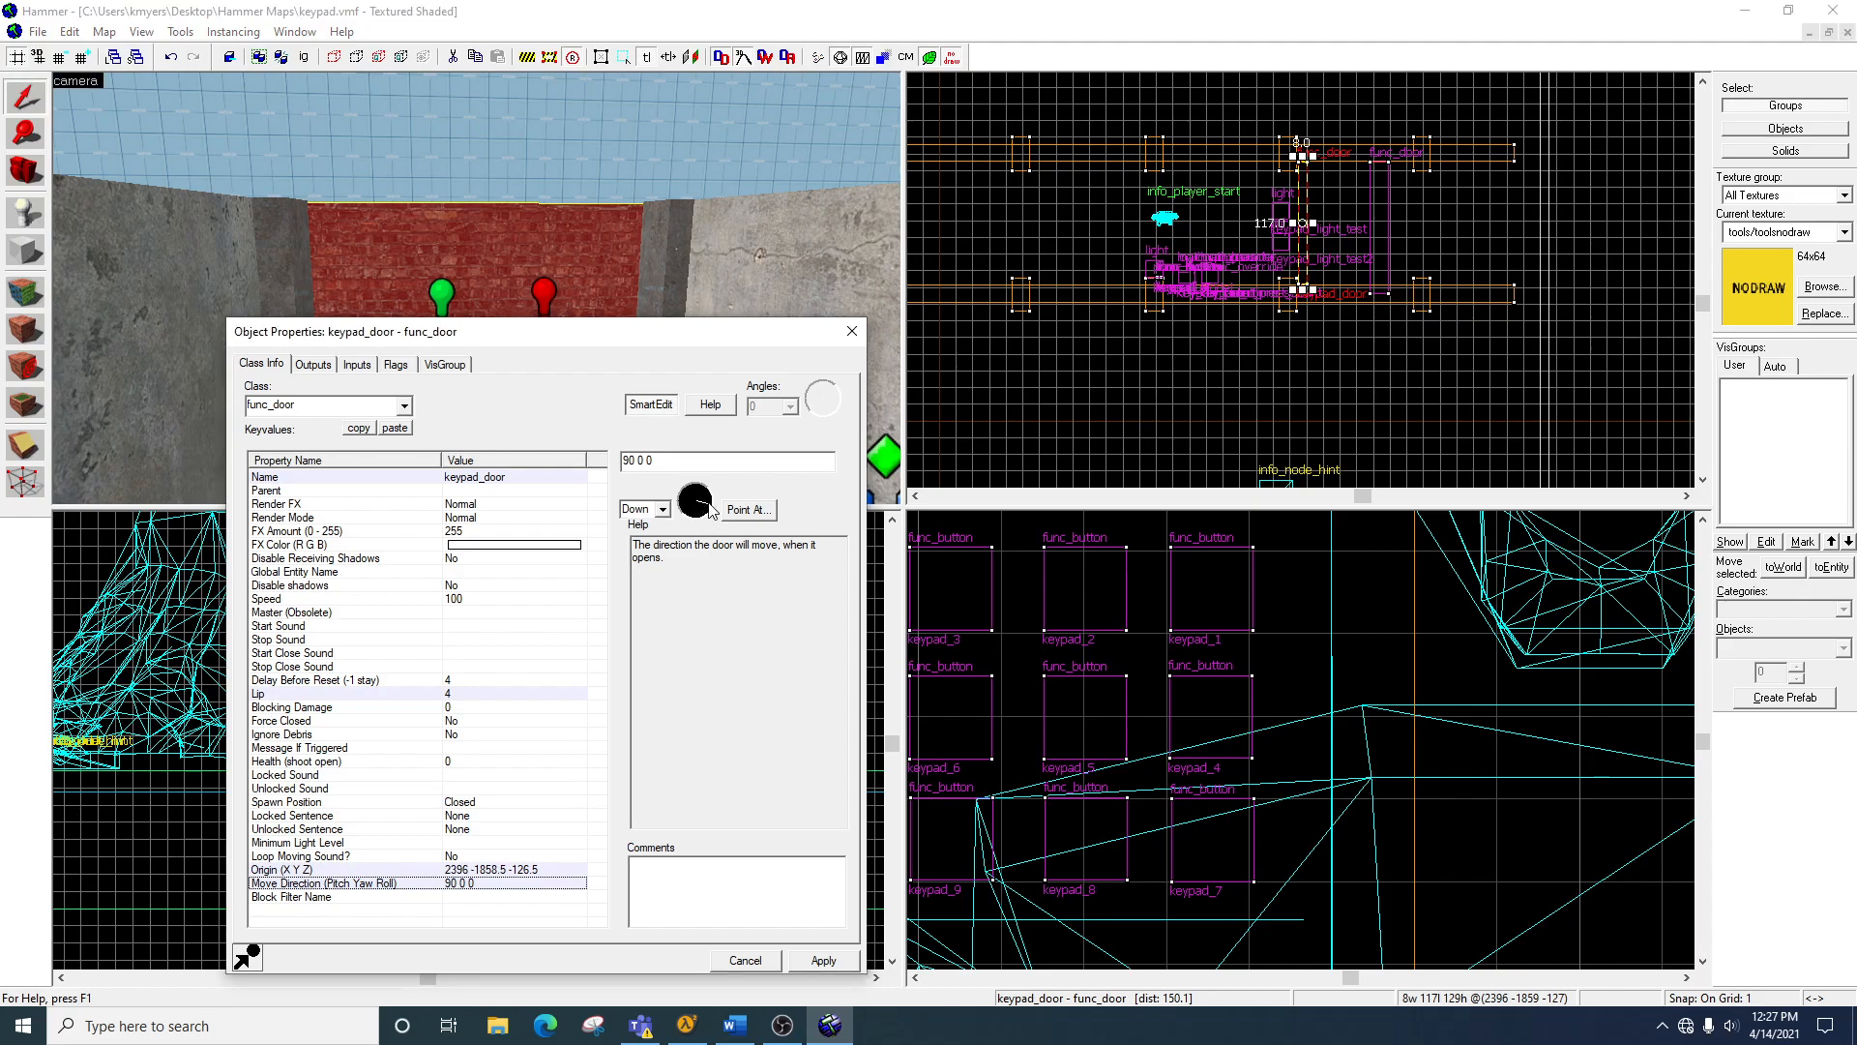
left_click(694, 493)
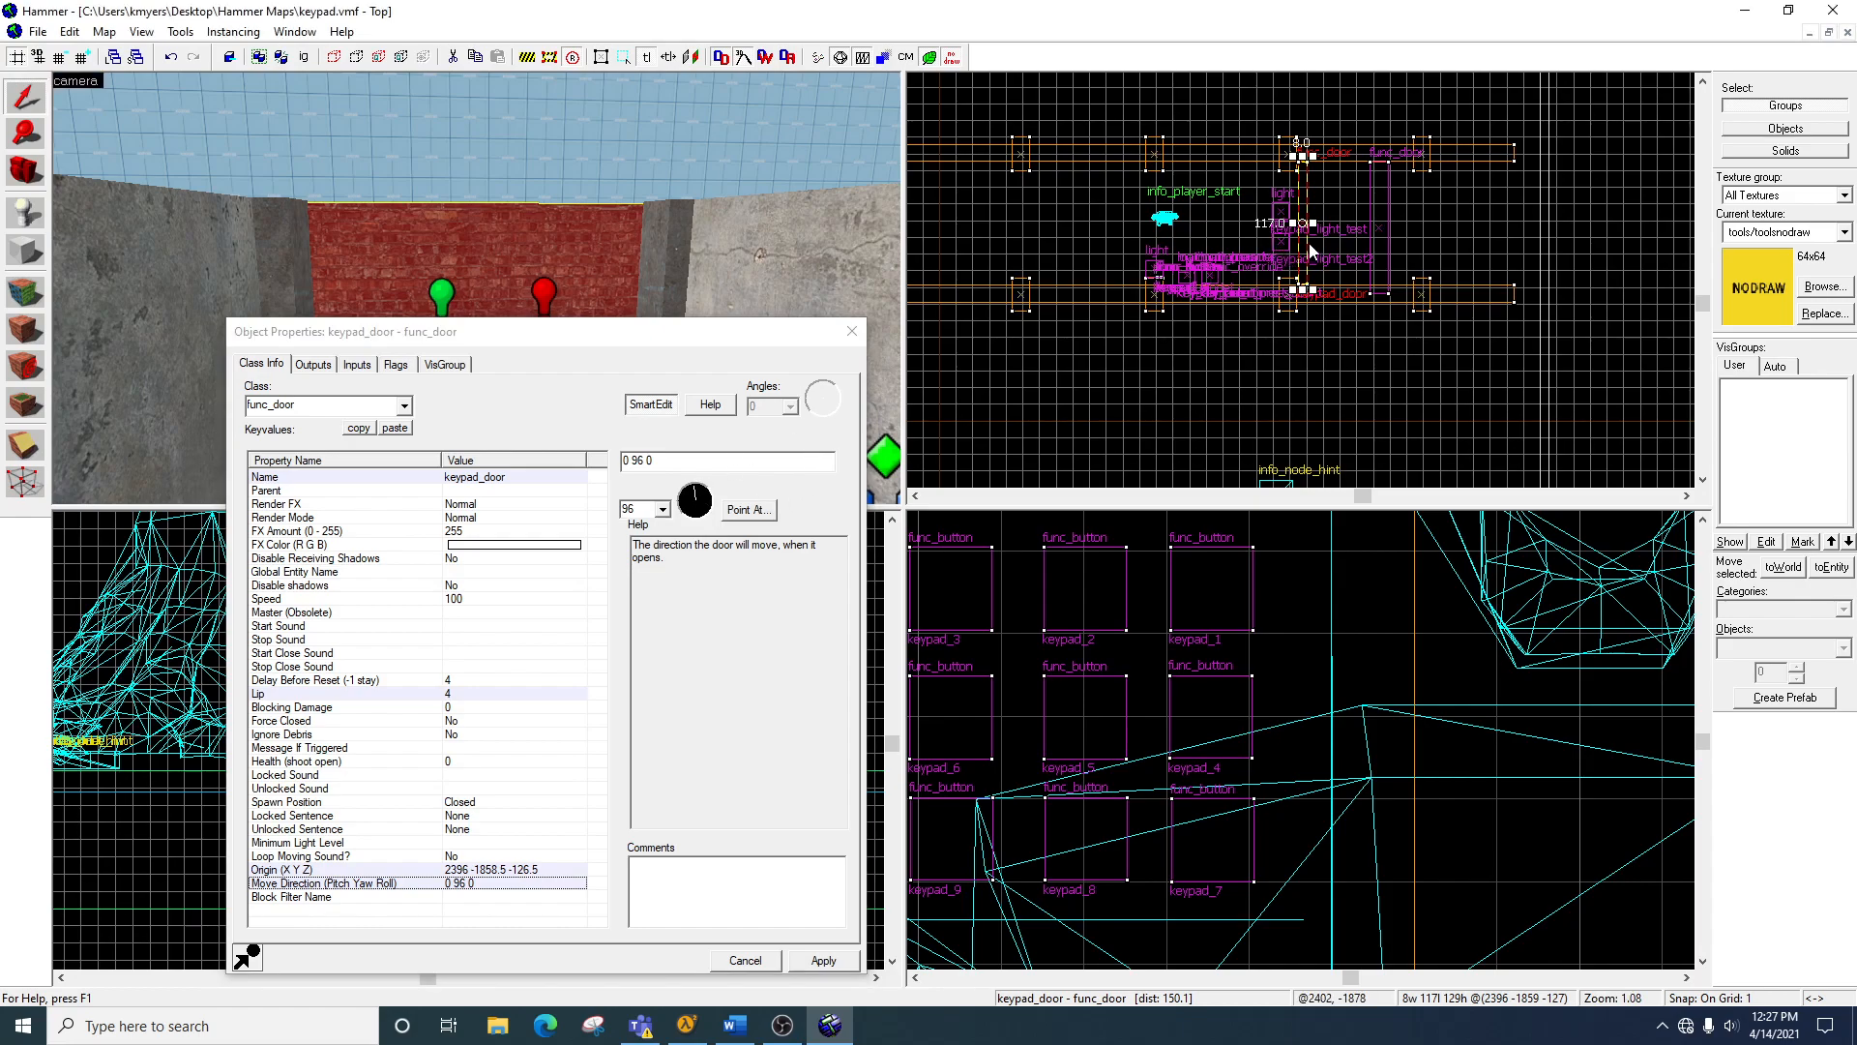
left_click(714, 507)
Step: Set the Move Direction of keypad_door to Down (90 0 0) and apply the change
left_click(663, 509)
left_click(636, 528)
left_click(663, 510)
left_click(652, 541)
left_click(664, 510)
left_click(648, 543)
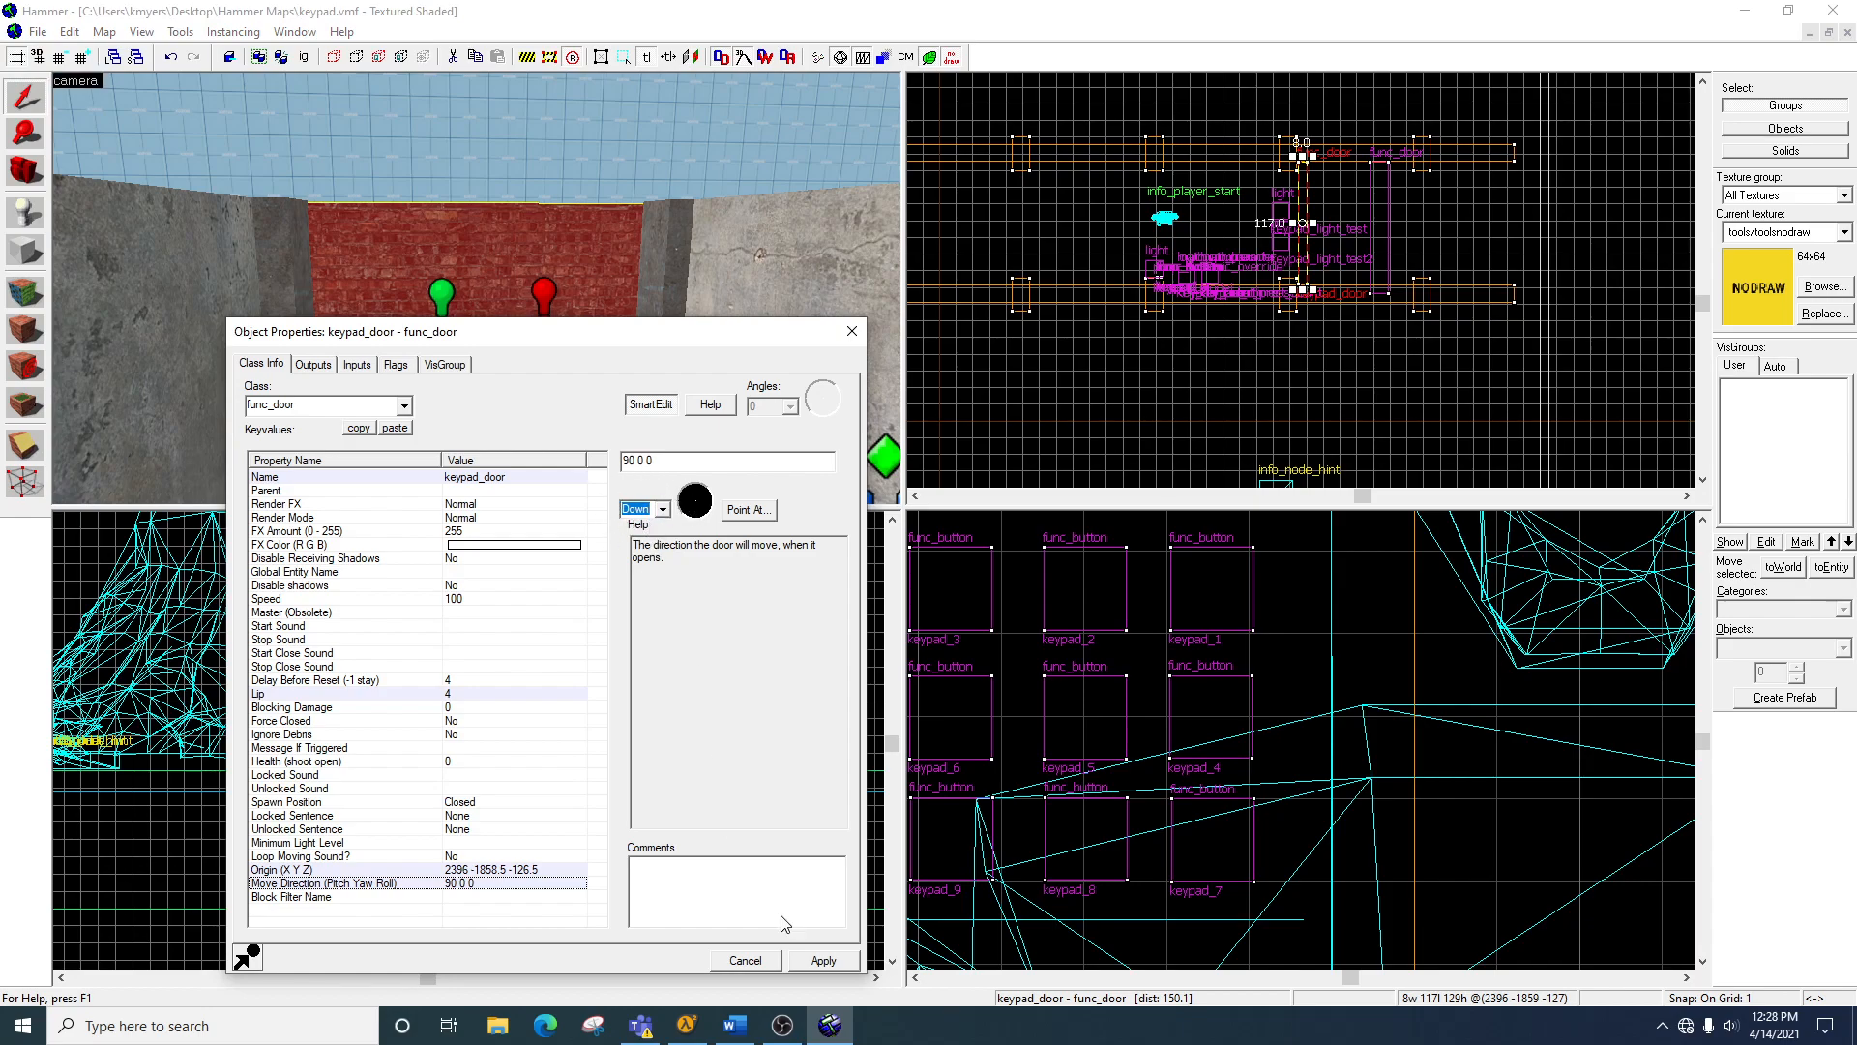
left_click(809, 964)
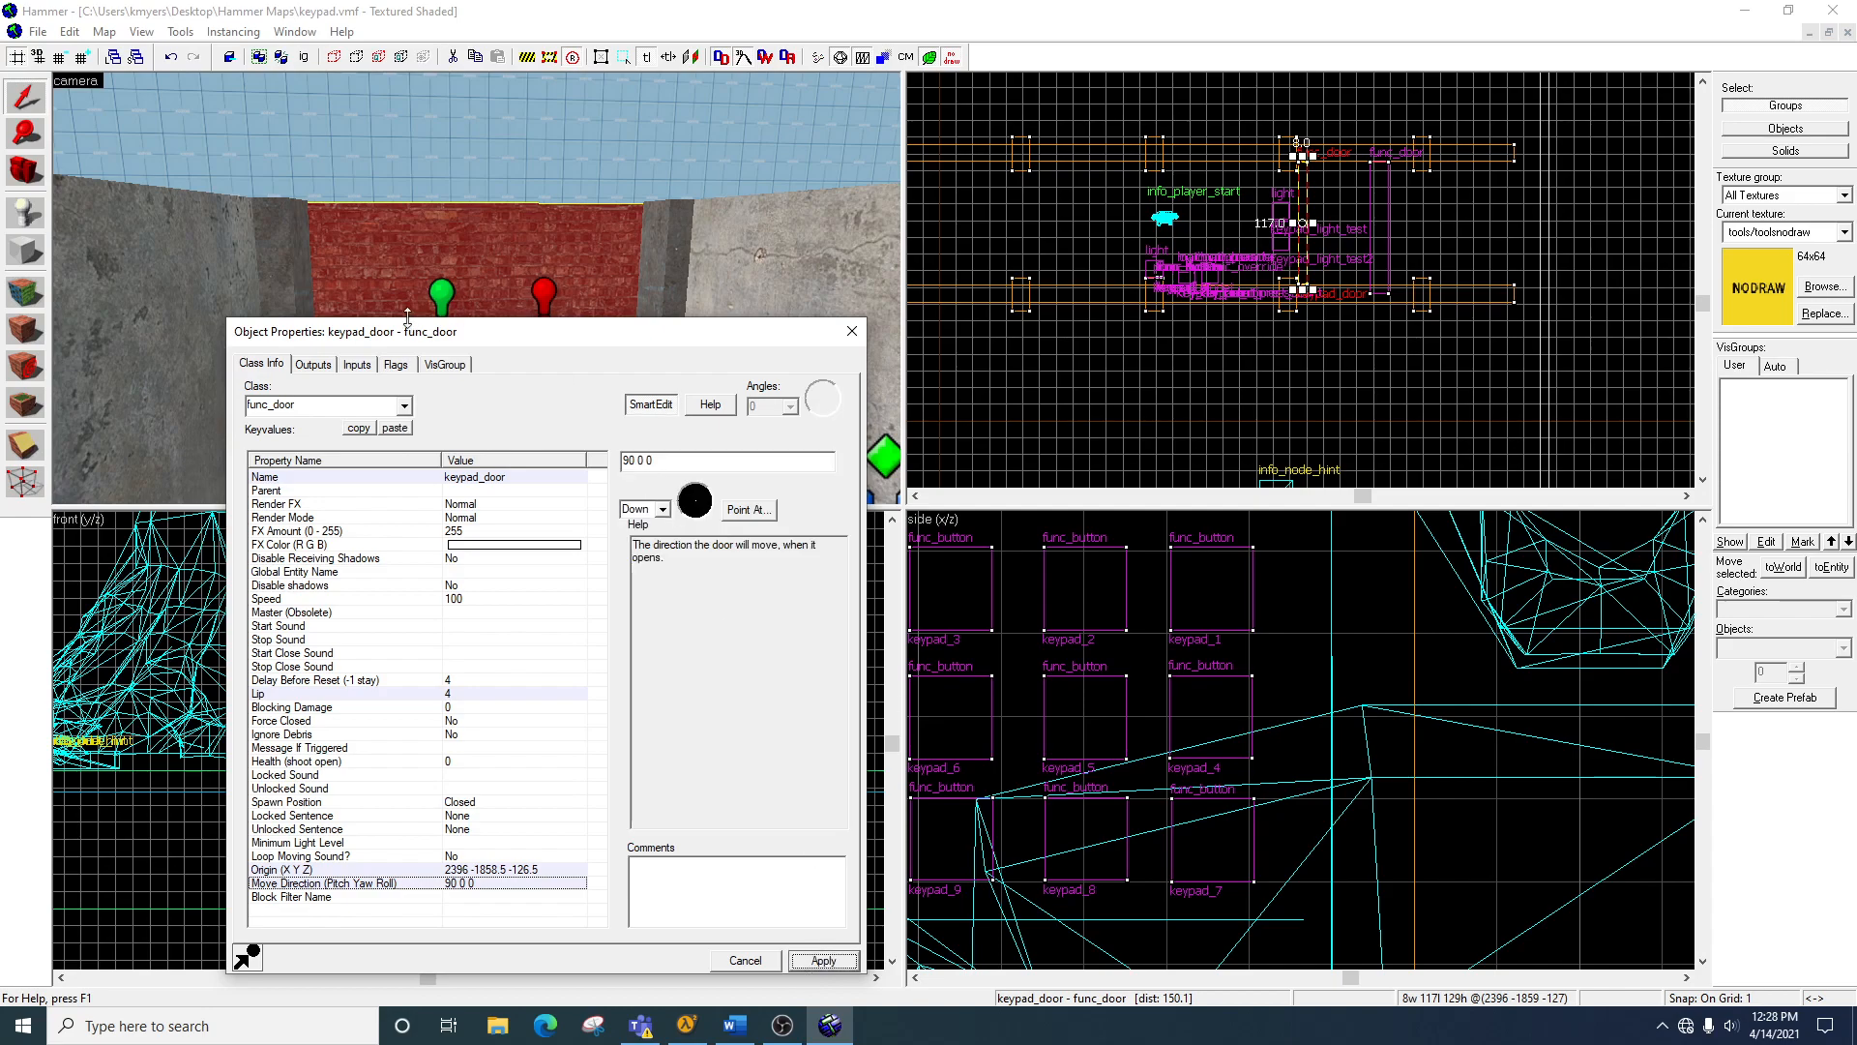
Step: Check the flags of keypad_door, including Toggle, and close its properties
left_click(396, 365)
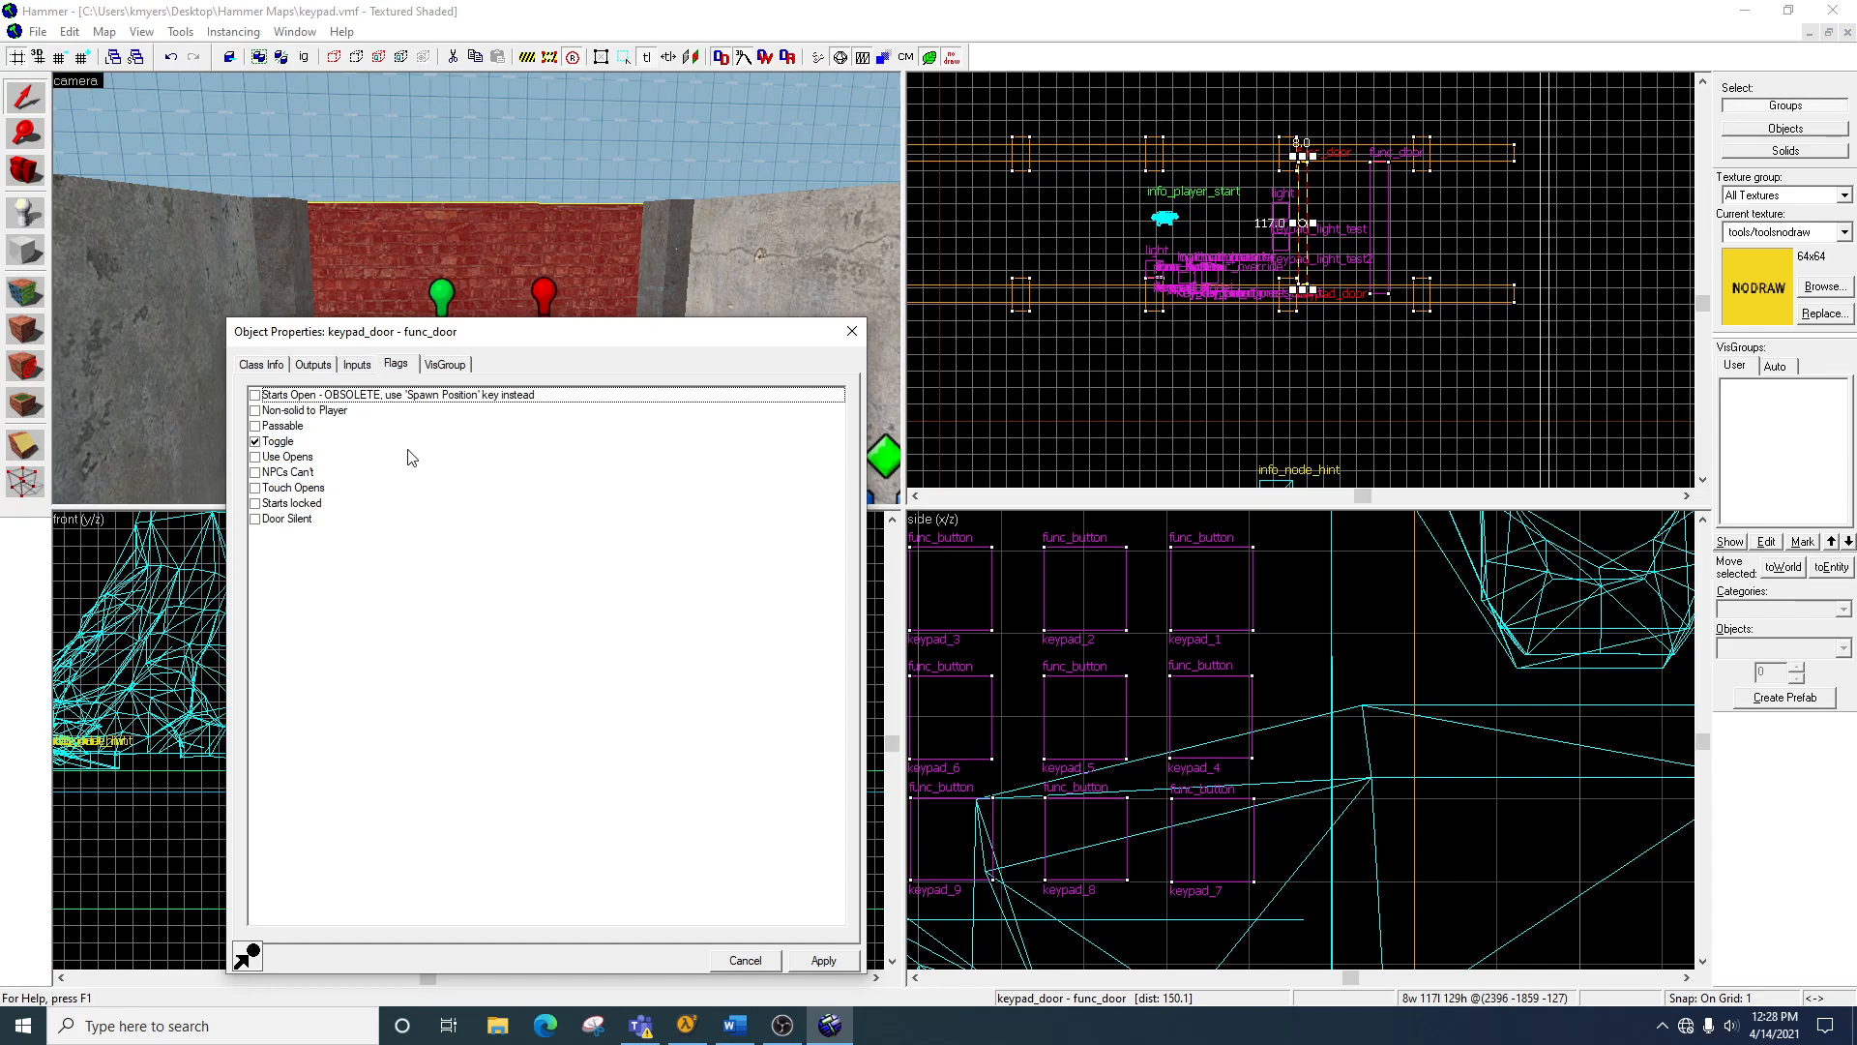
left_click(815, 963)
left_click(852, 331)
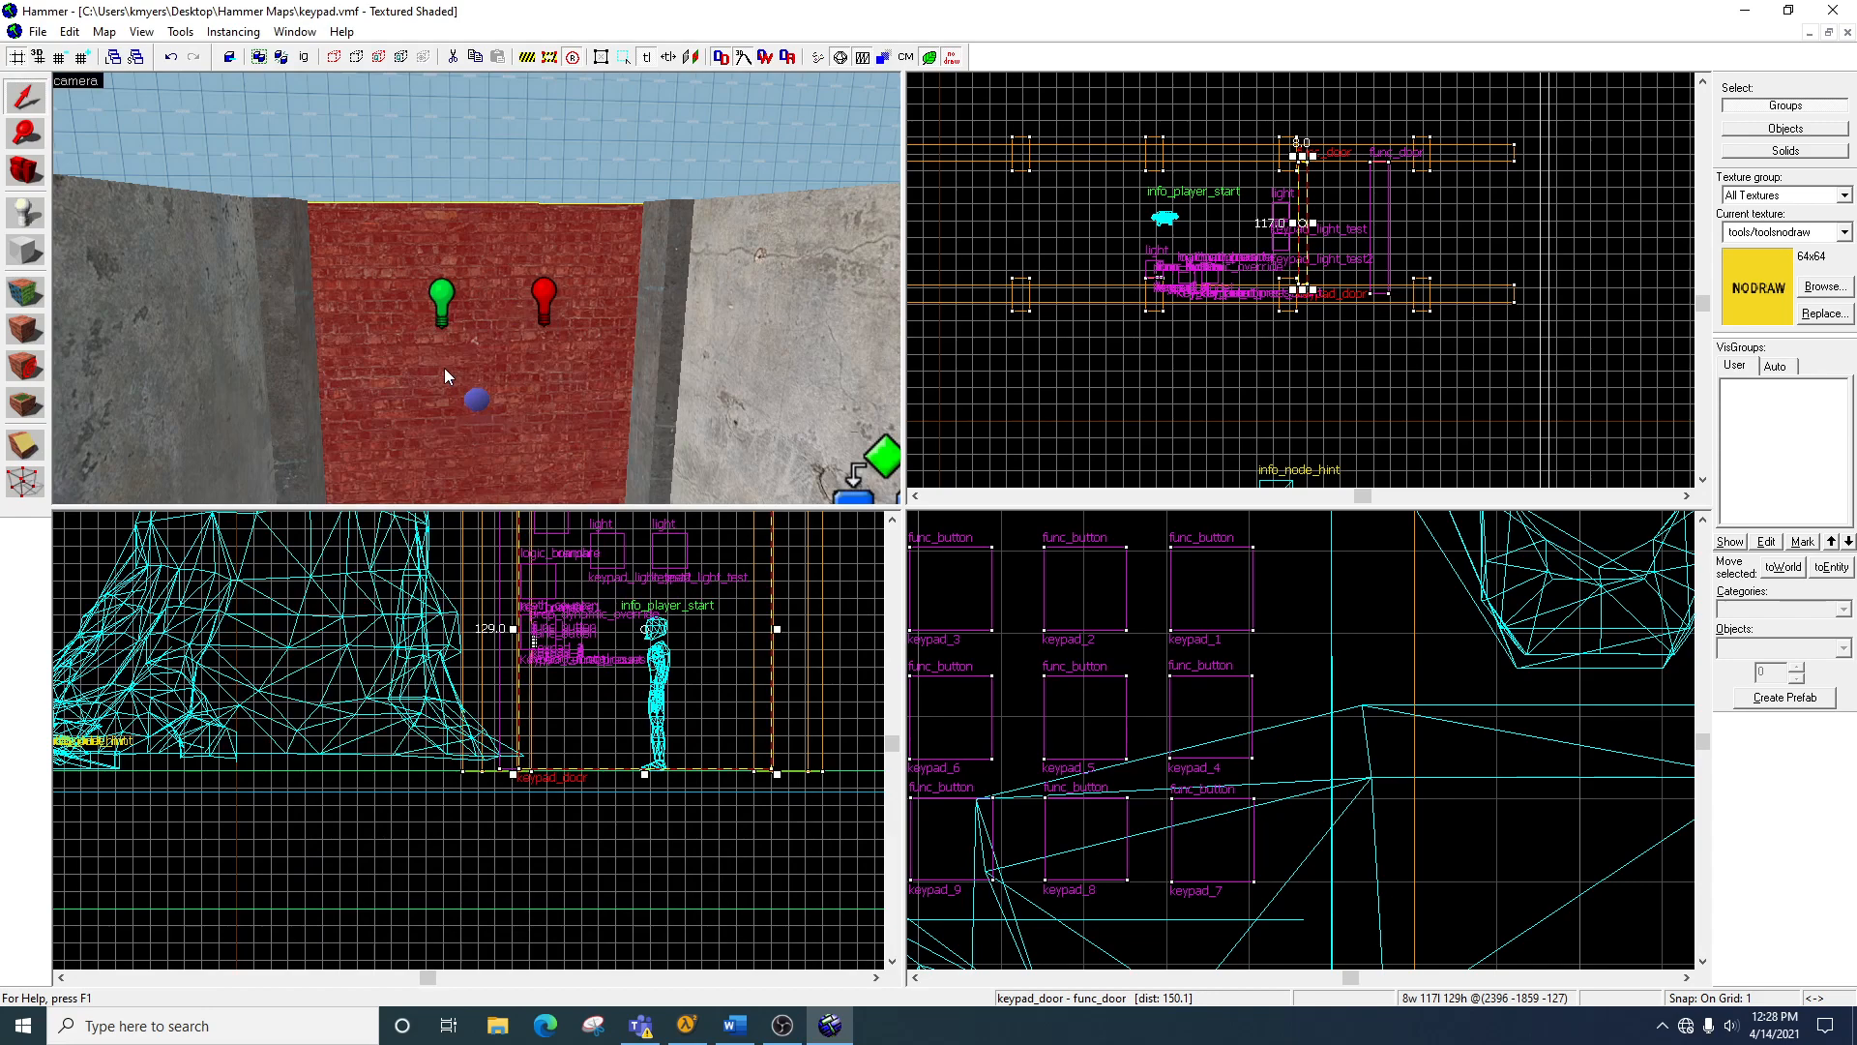
Step: Examine the logic_branch, logic_compare and two math_counter entities near the keypad in the 3D view
key("z")
key("w")
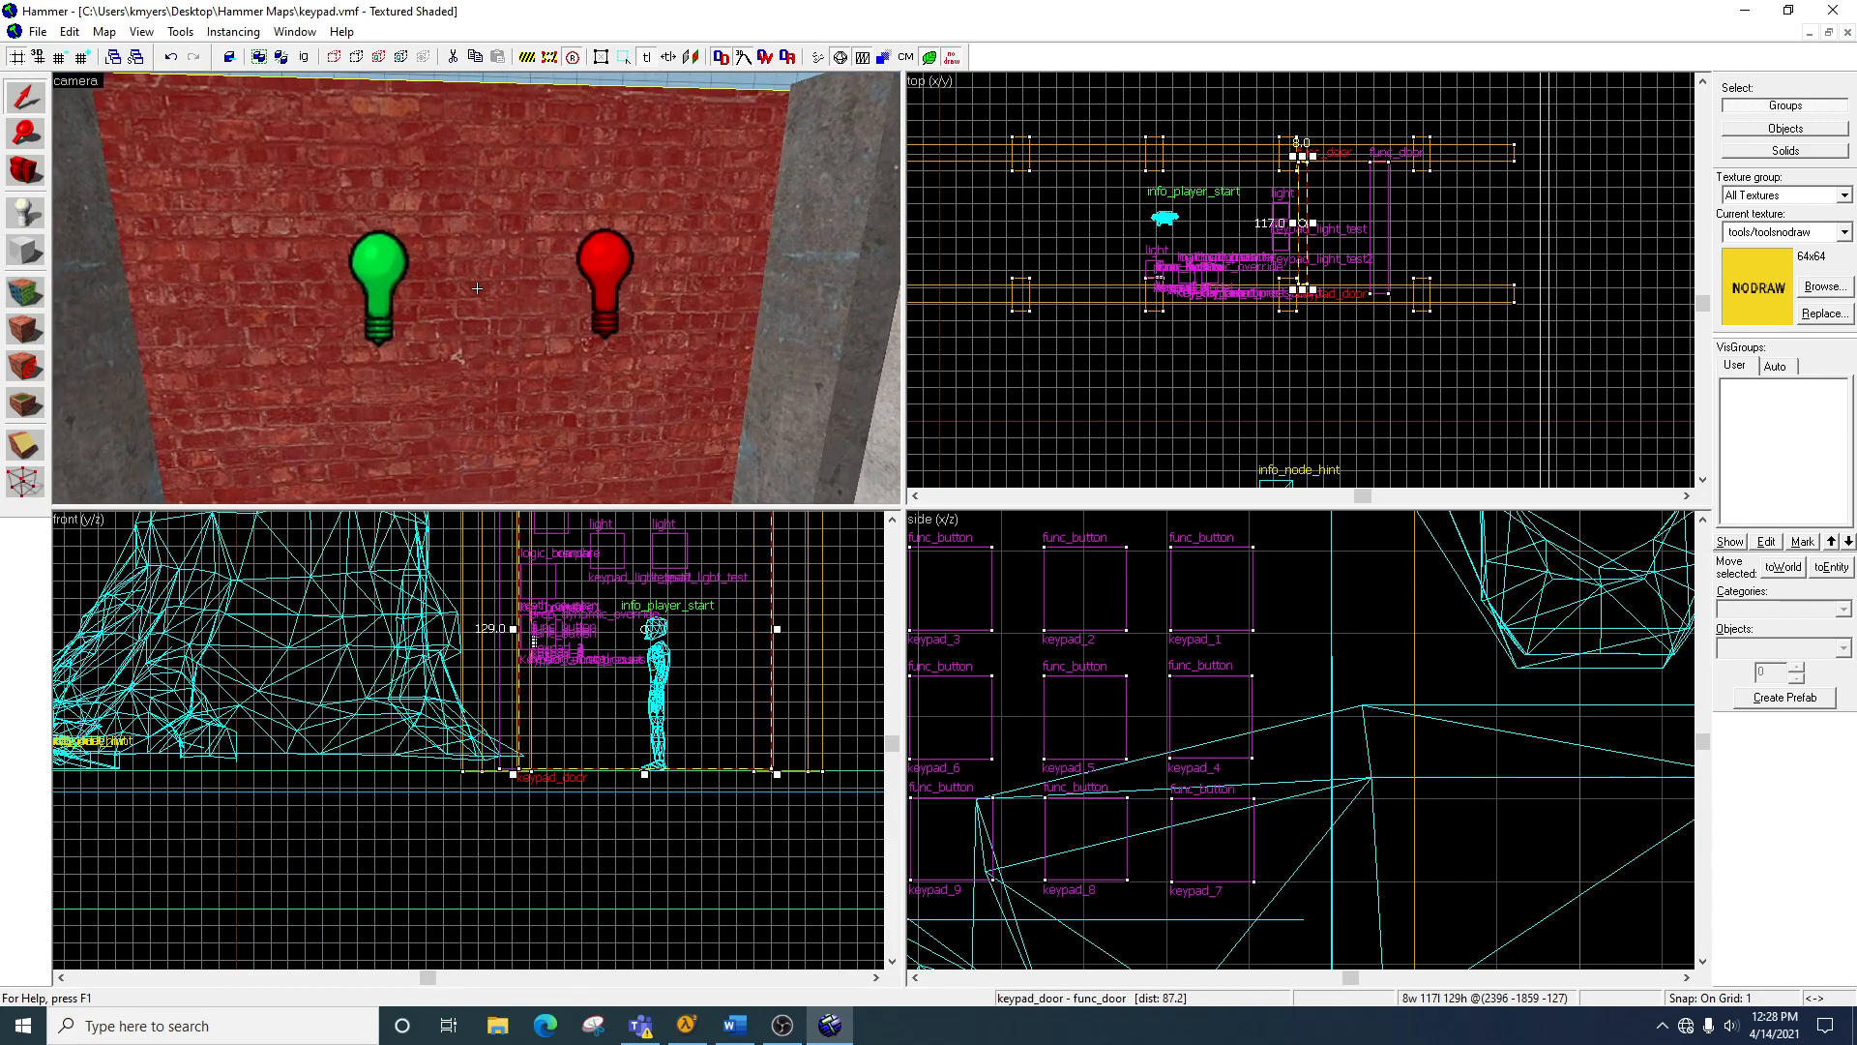
key("s")
key("s")
key("w")
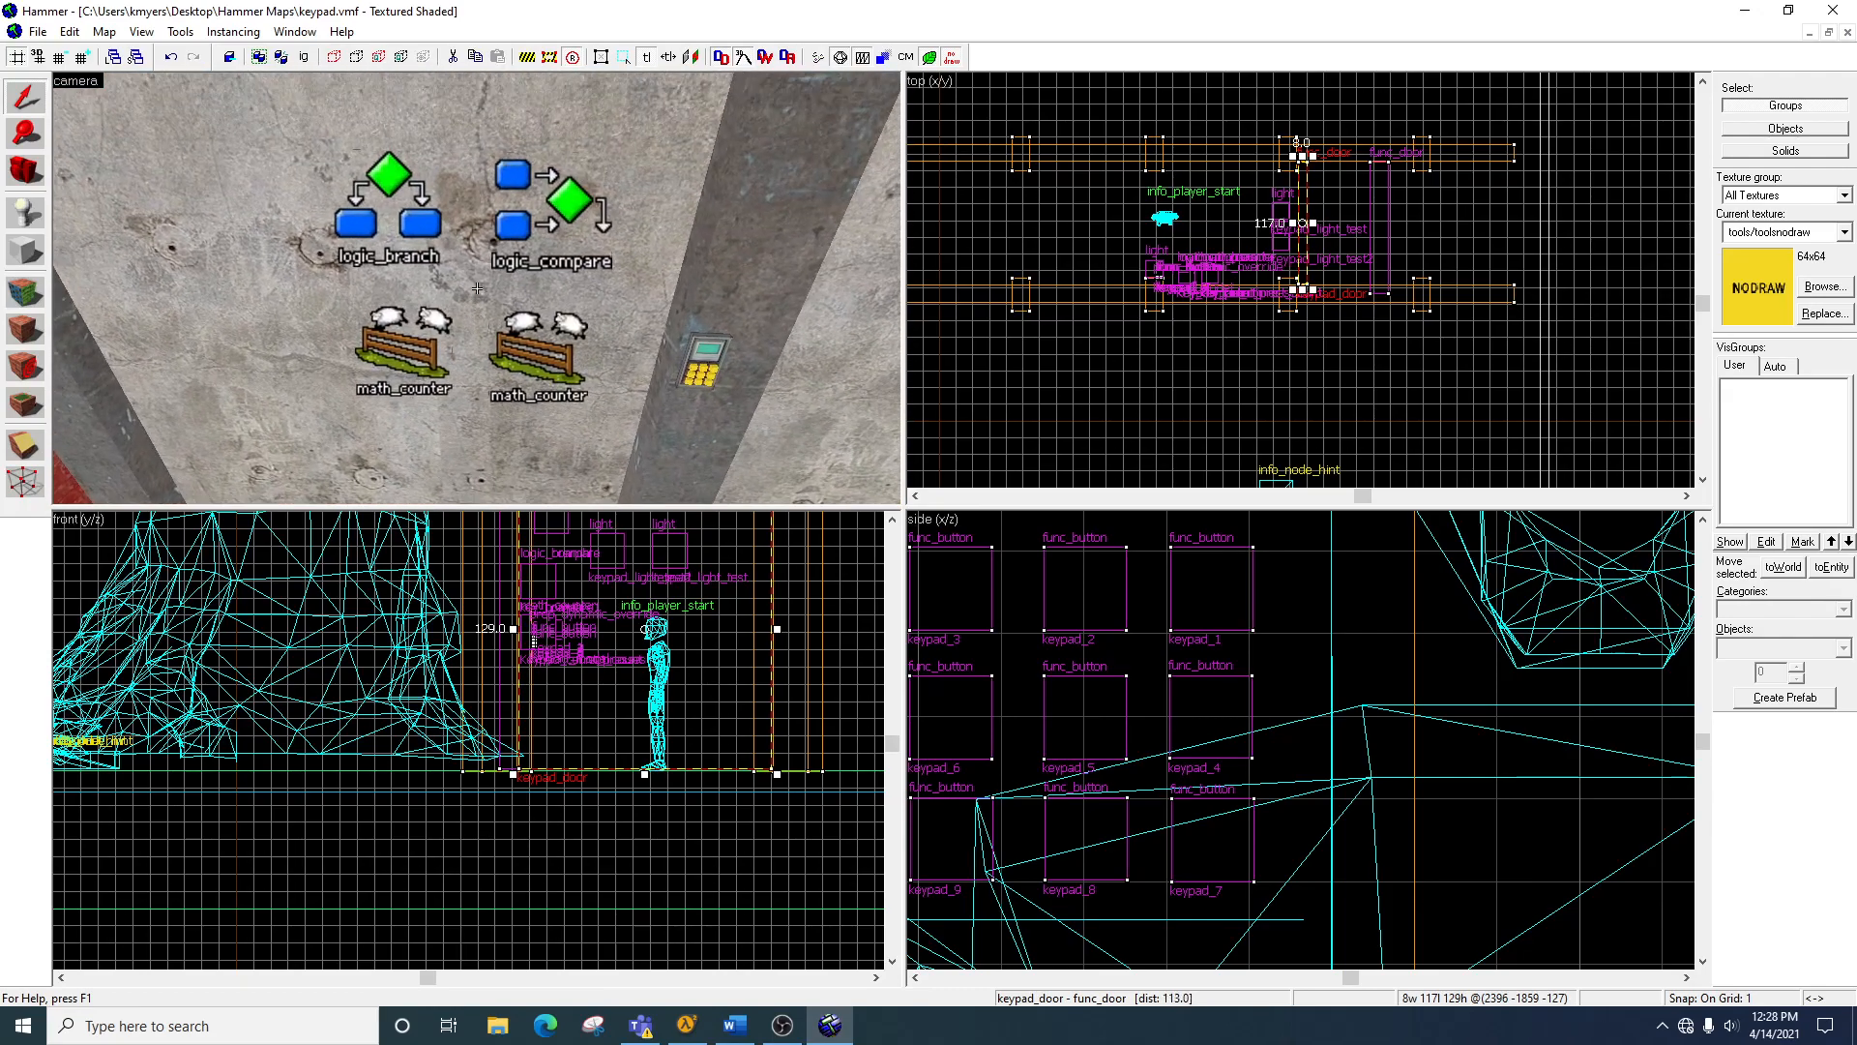
key("w")
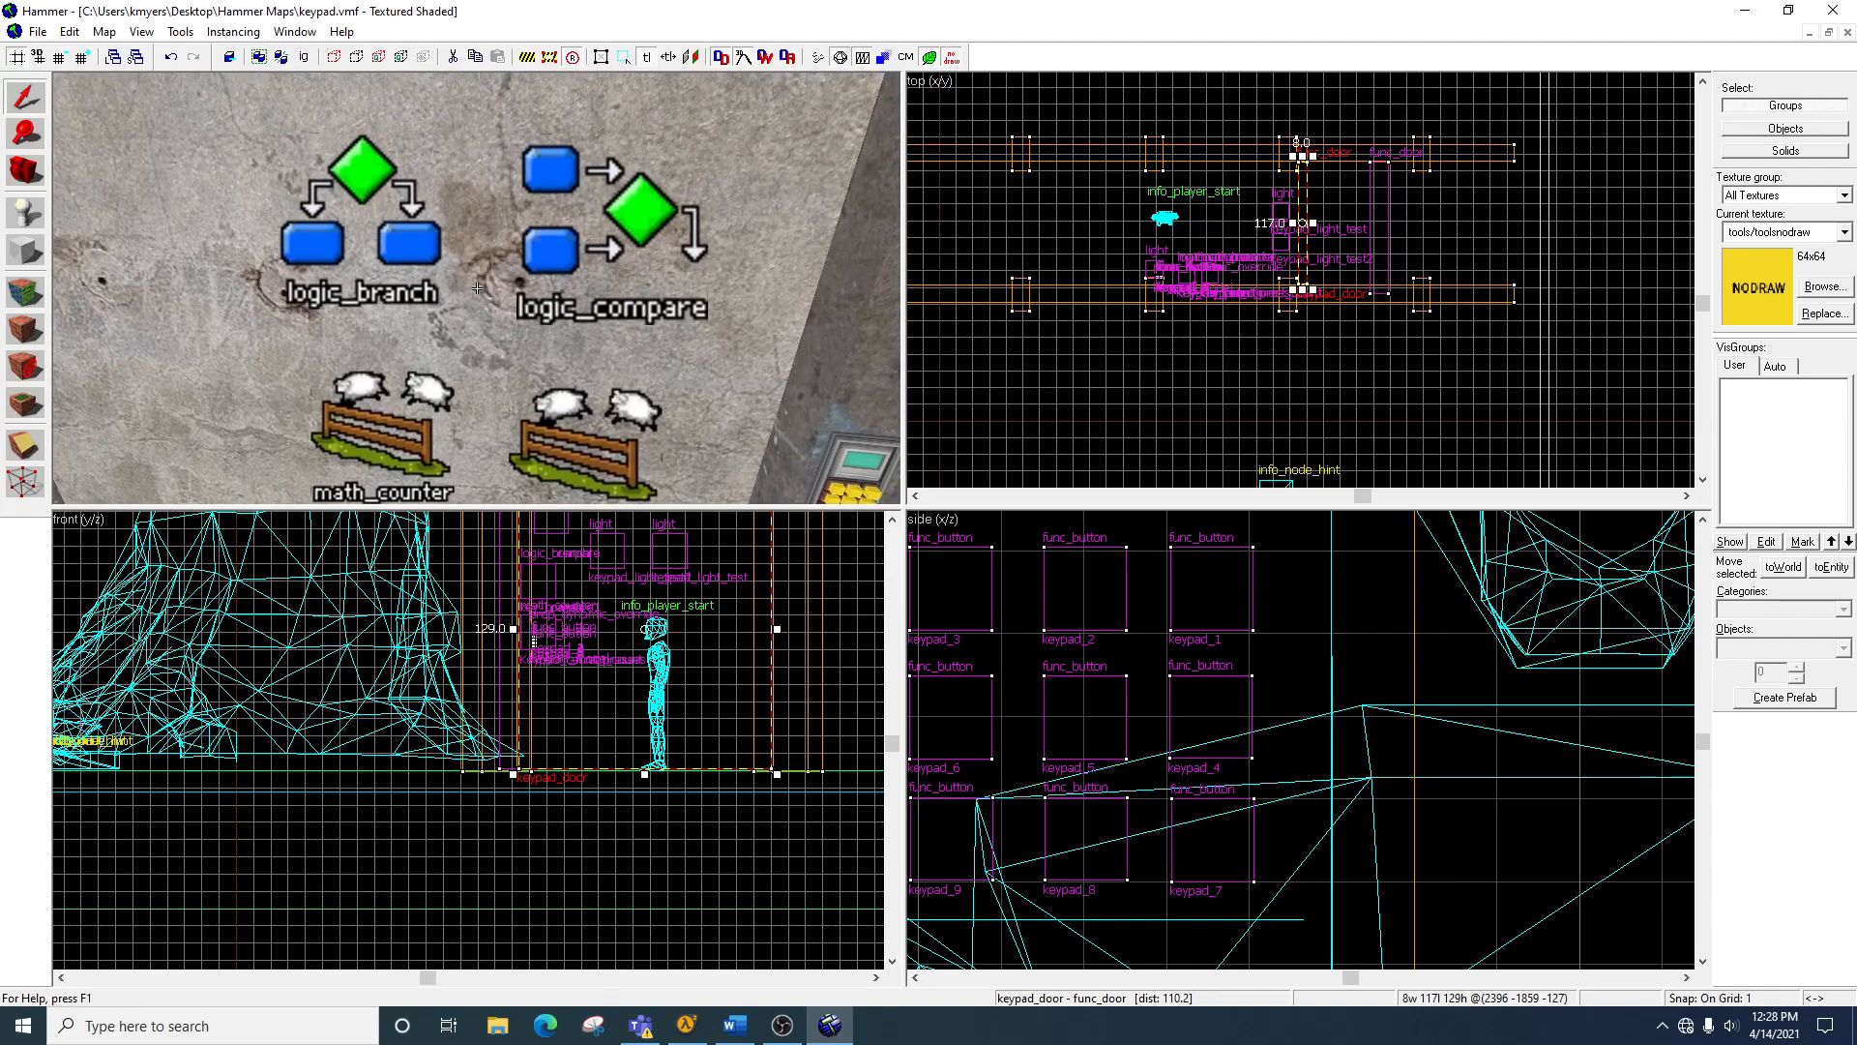
key("s")
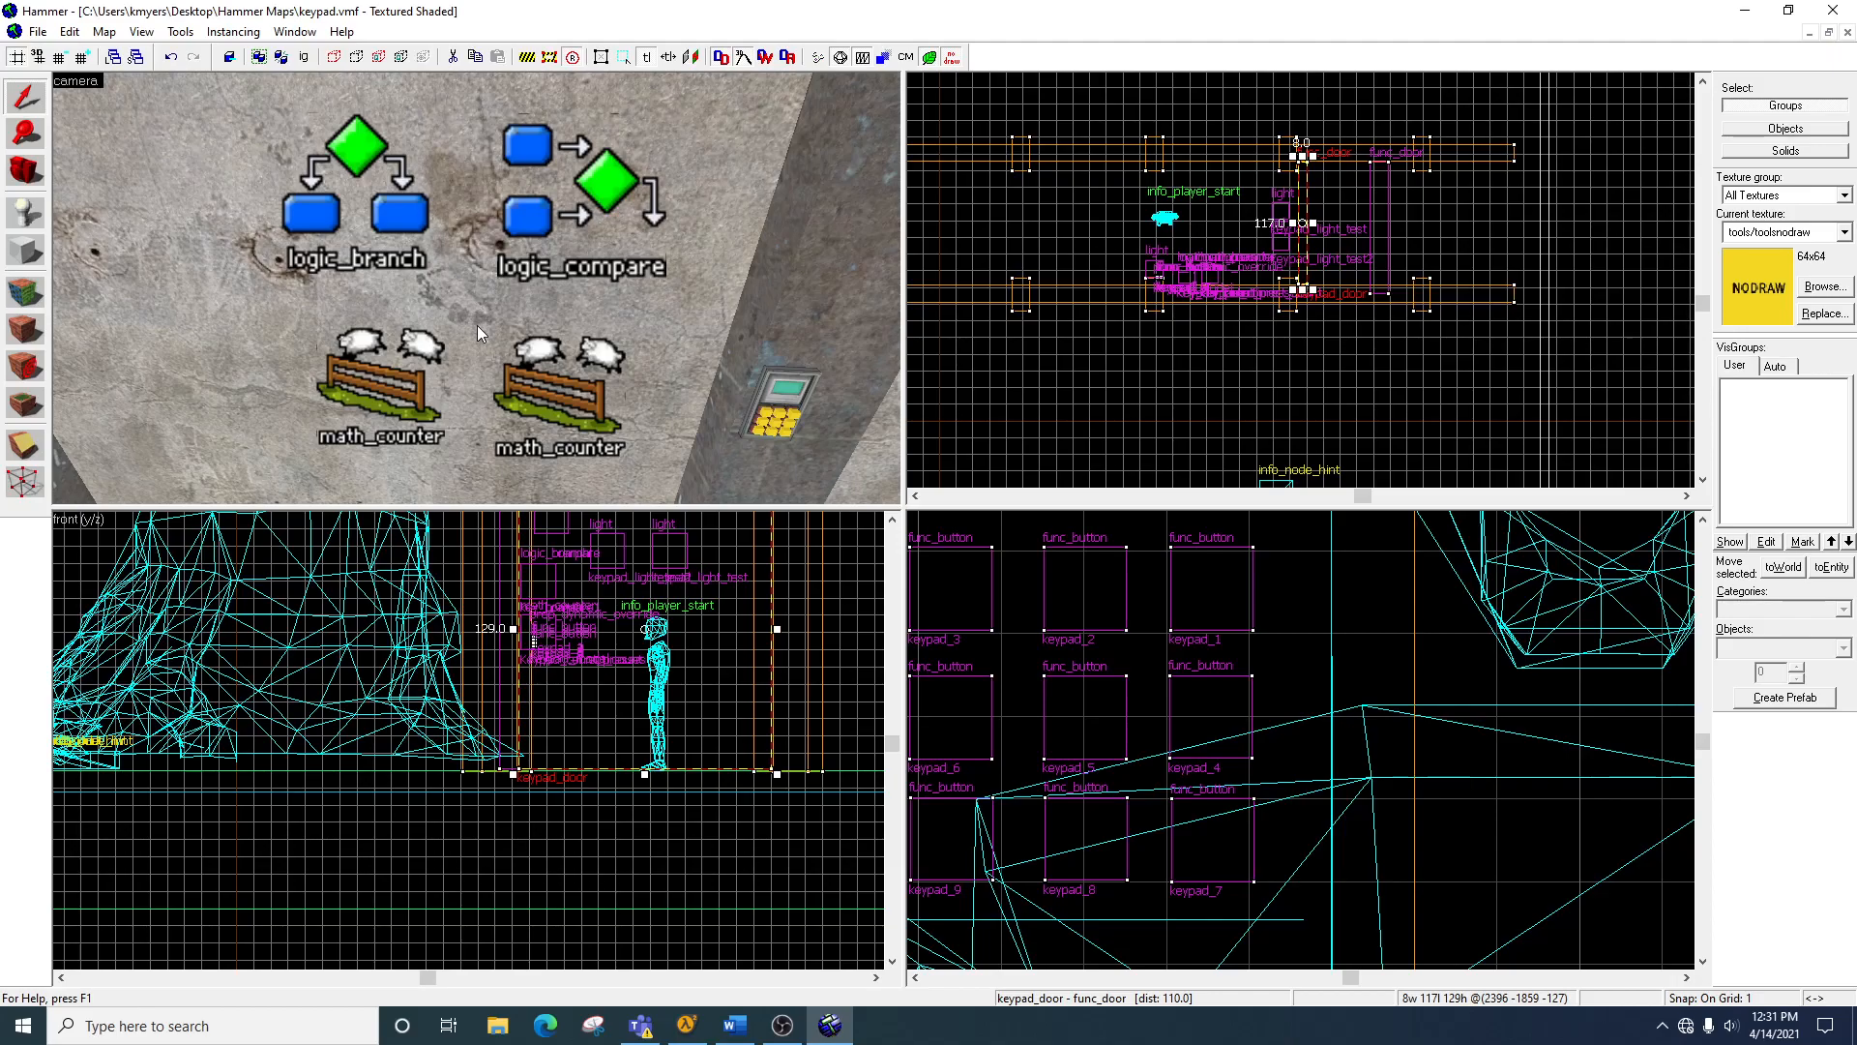
Step: Select the keypad model on the wall and open its object properties
key("z")
key("w")
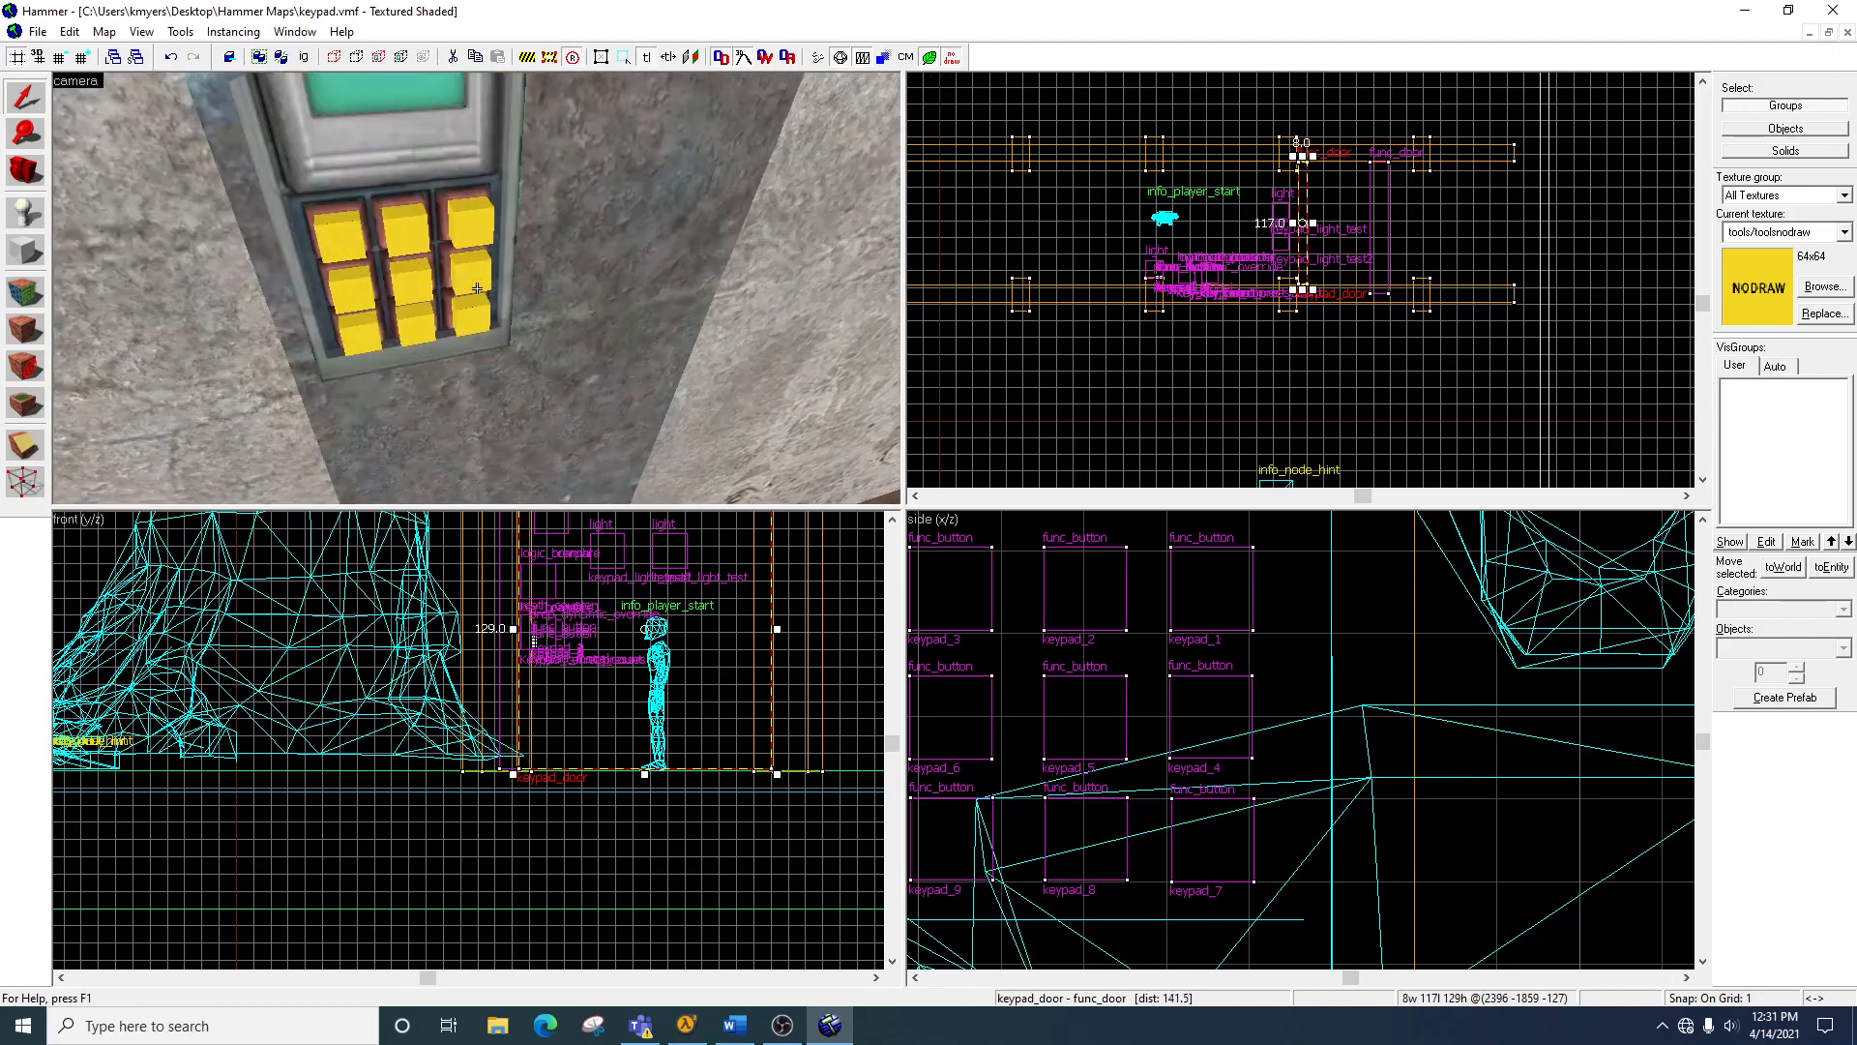
key("s")
key("w")
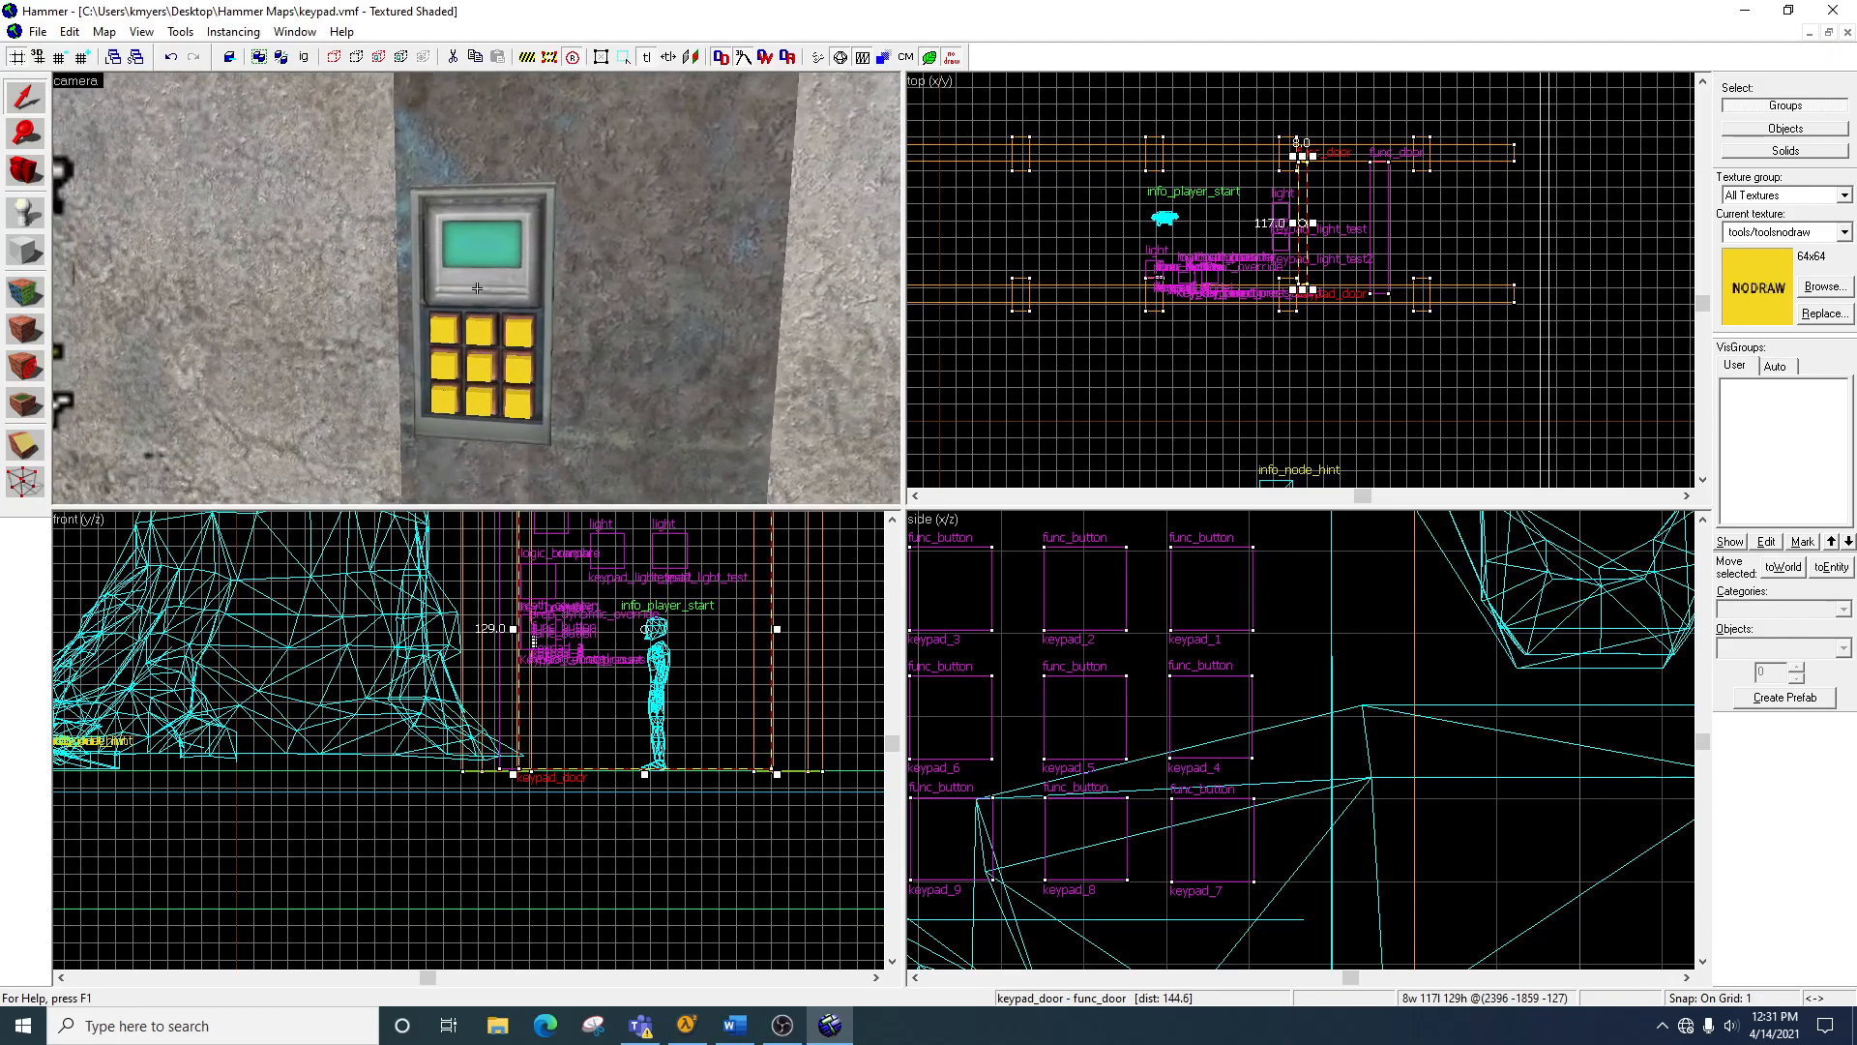
left_click(478, 288)
key("alt+Return")
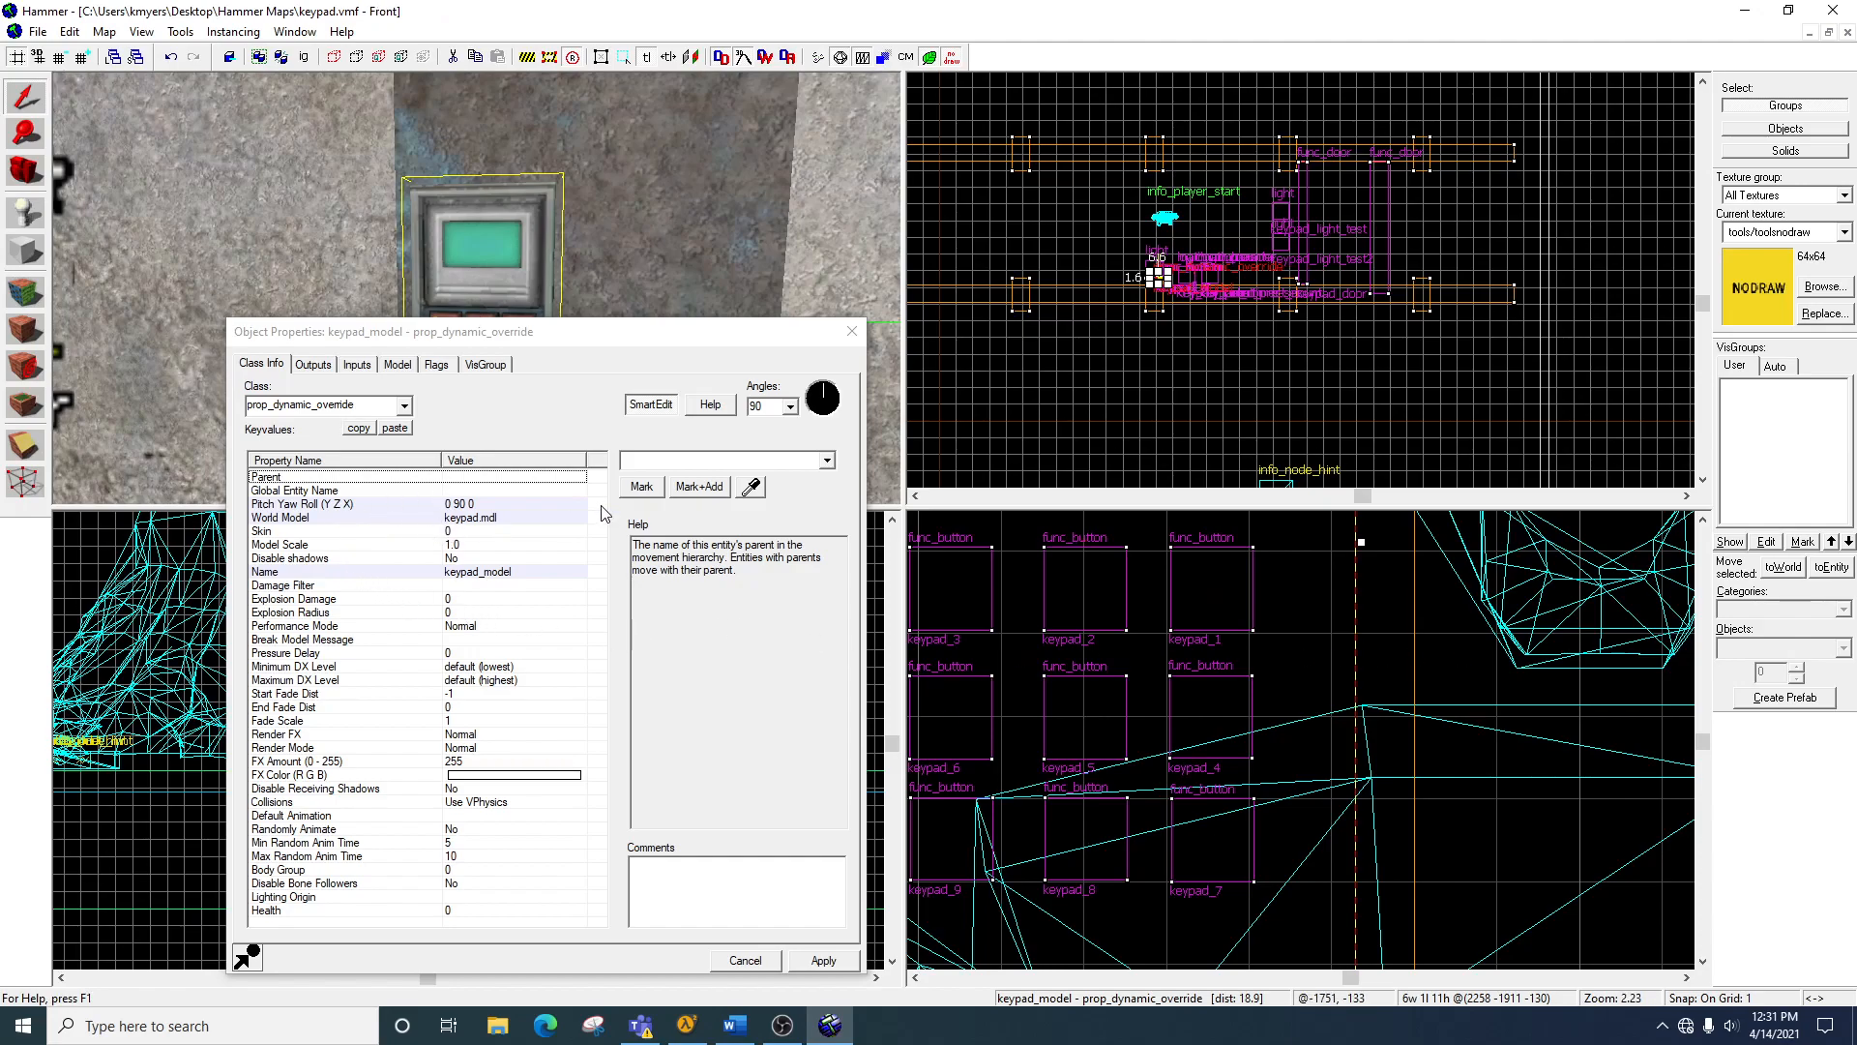
Step: Examine the World Model, Name and flags of the prop_dynamic_override keypad, then close its properties
left_click(476, 520)
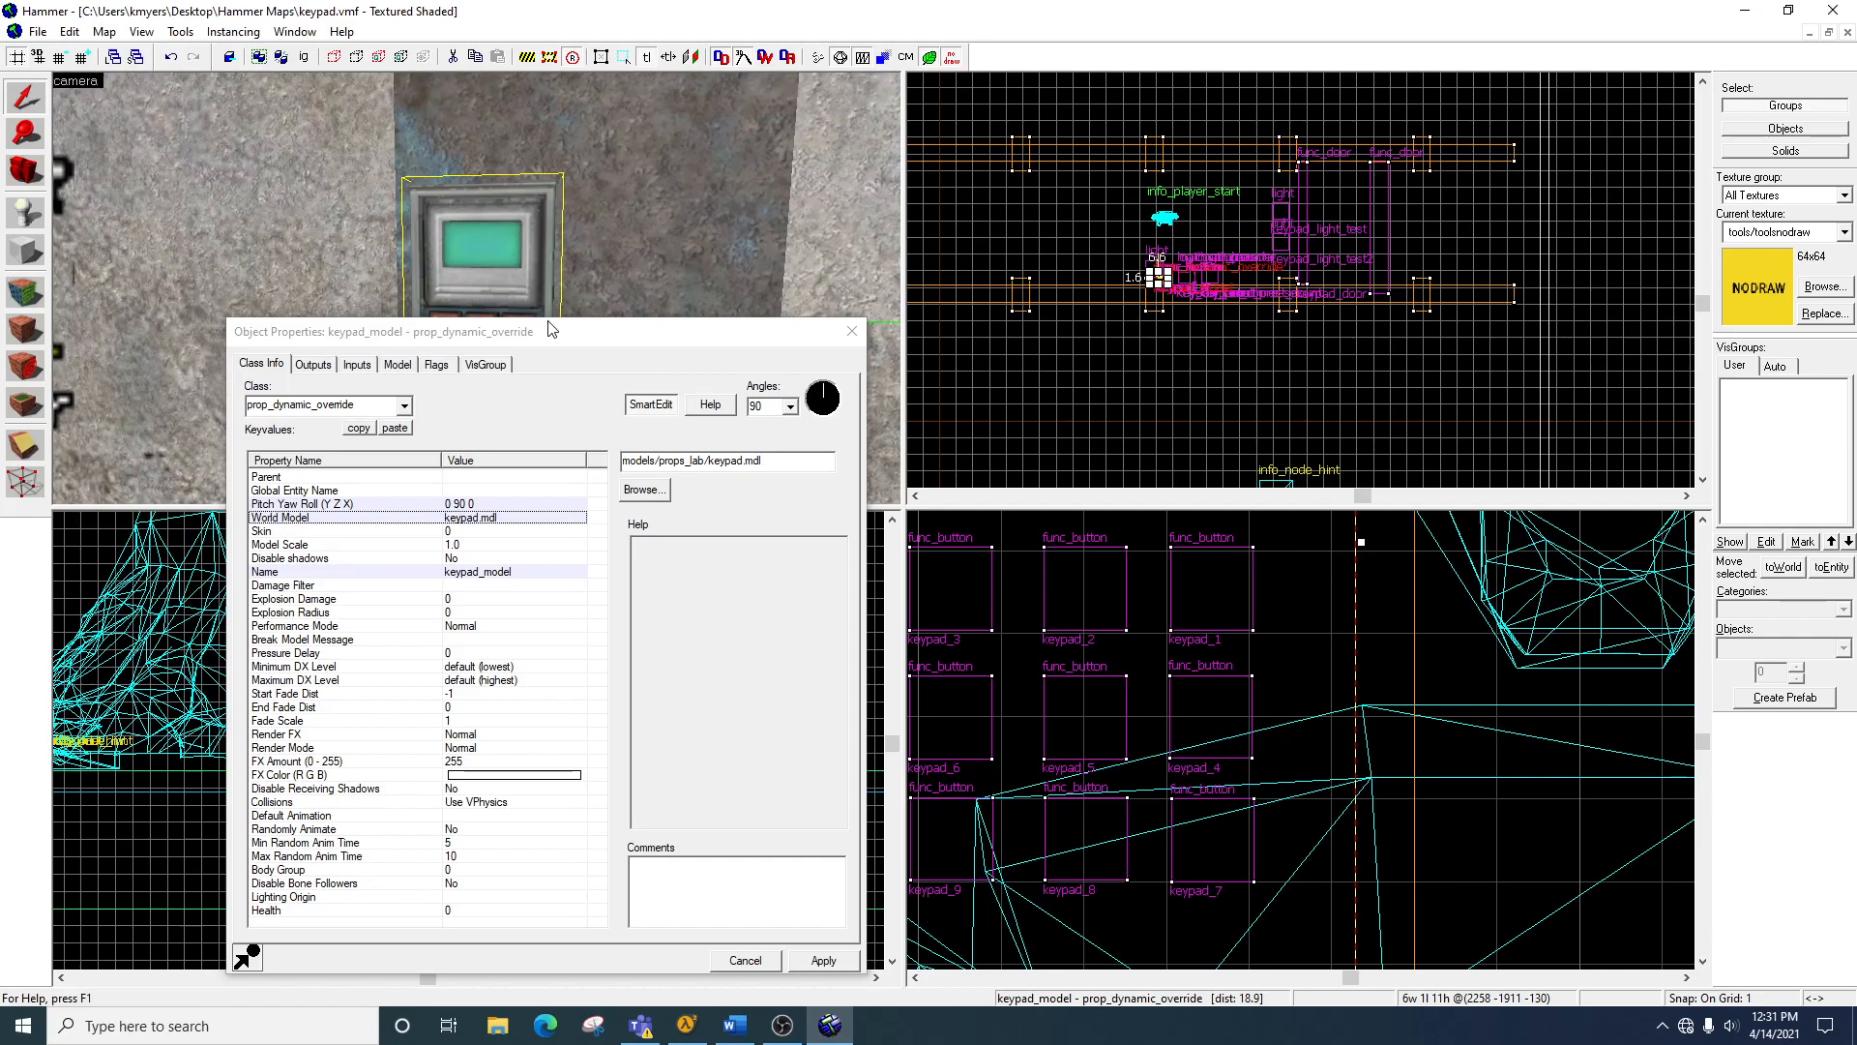
left_click(459, 576)
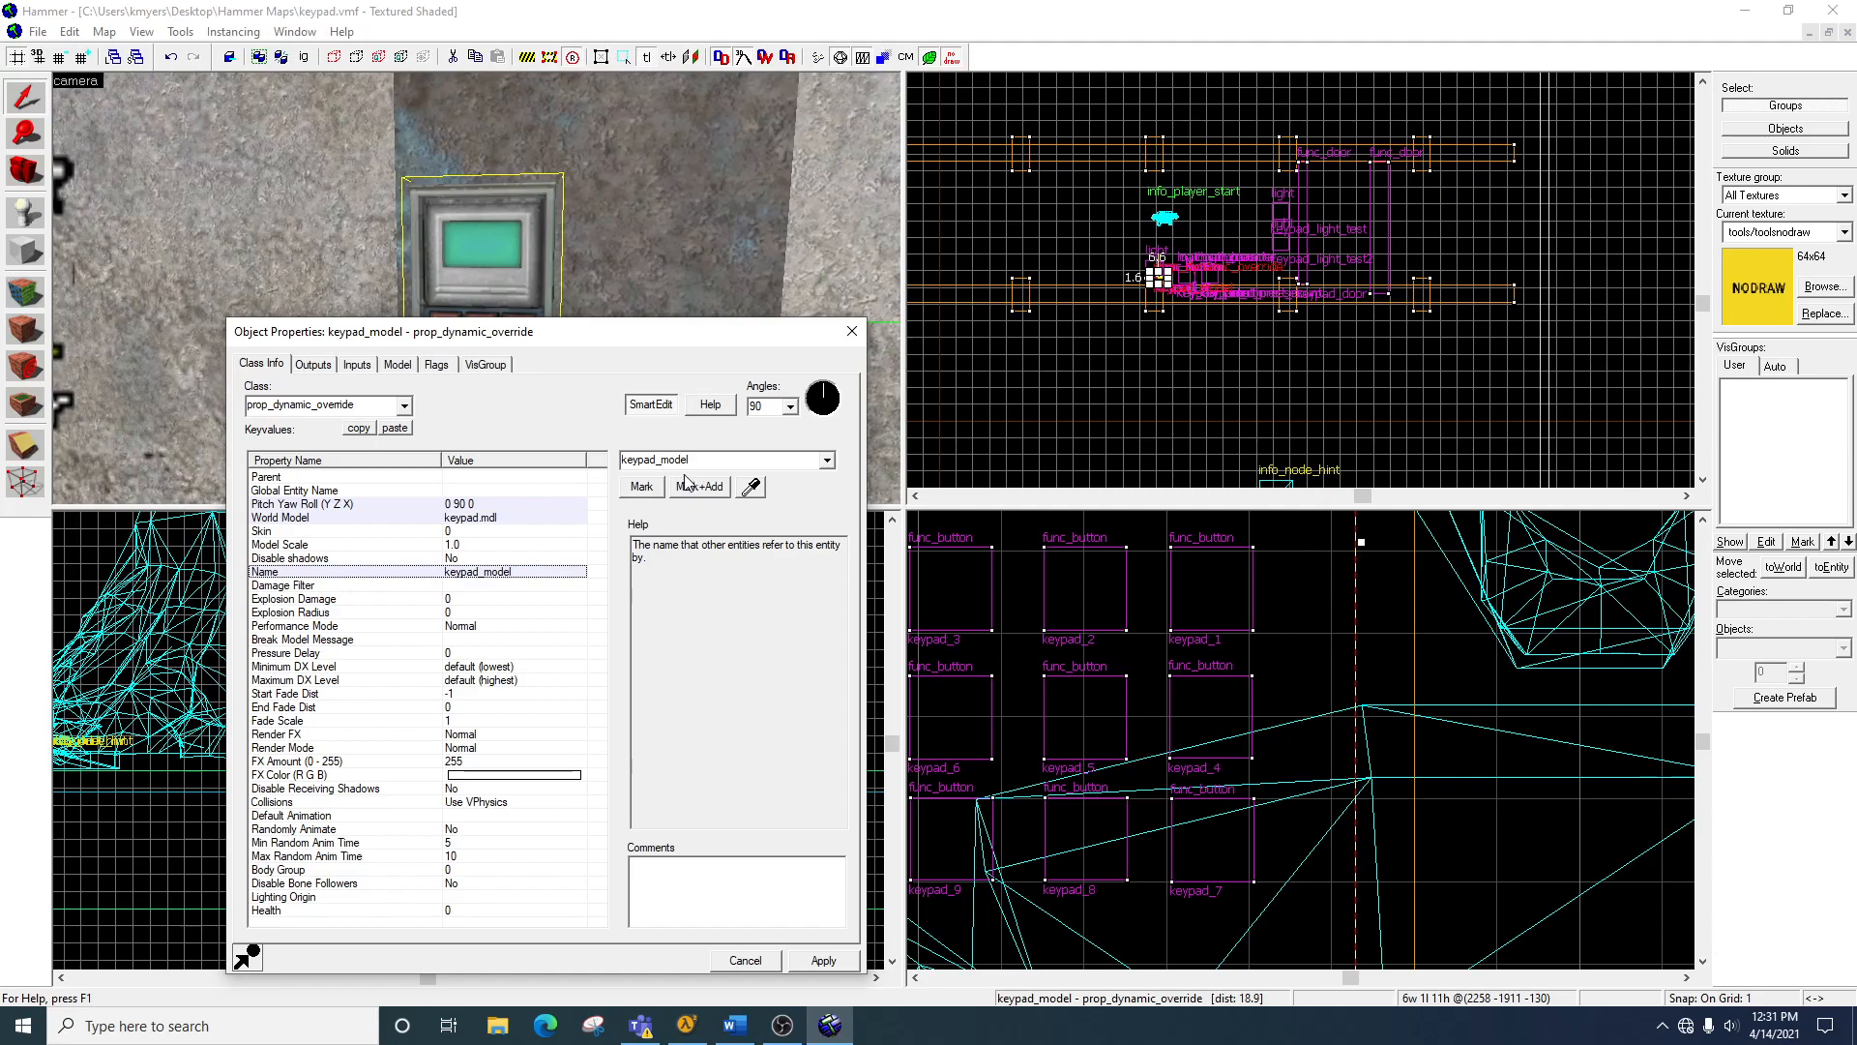
left_click(437, 366)
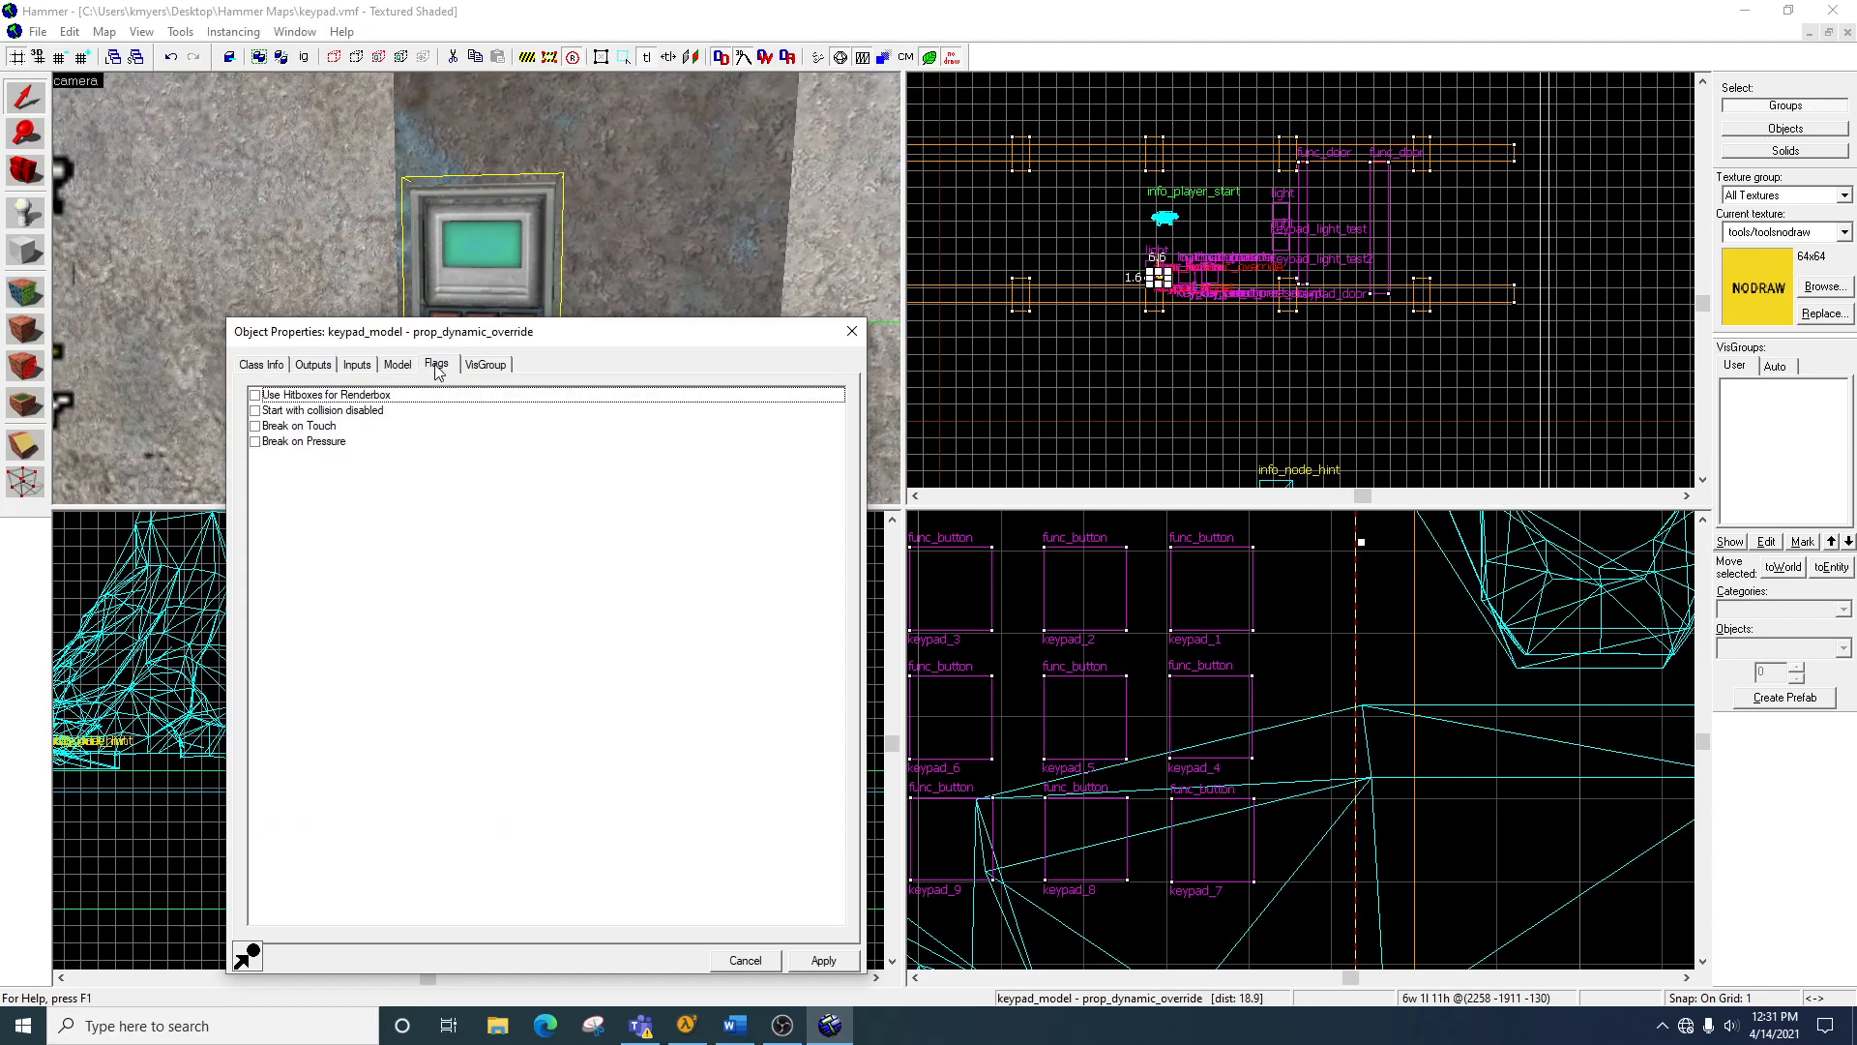
left_click(274, 365)
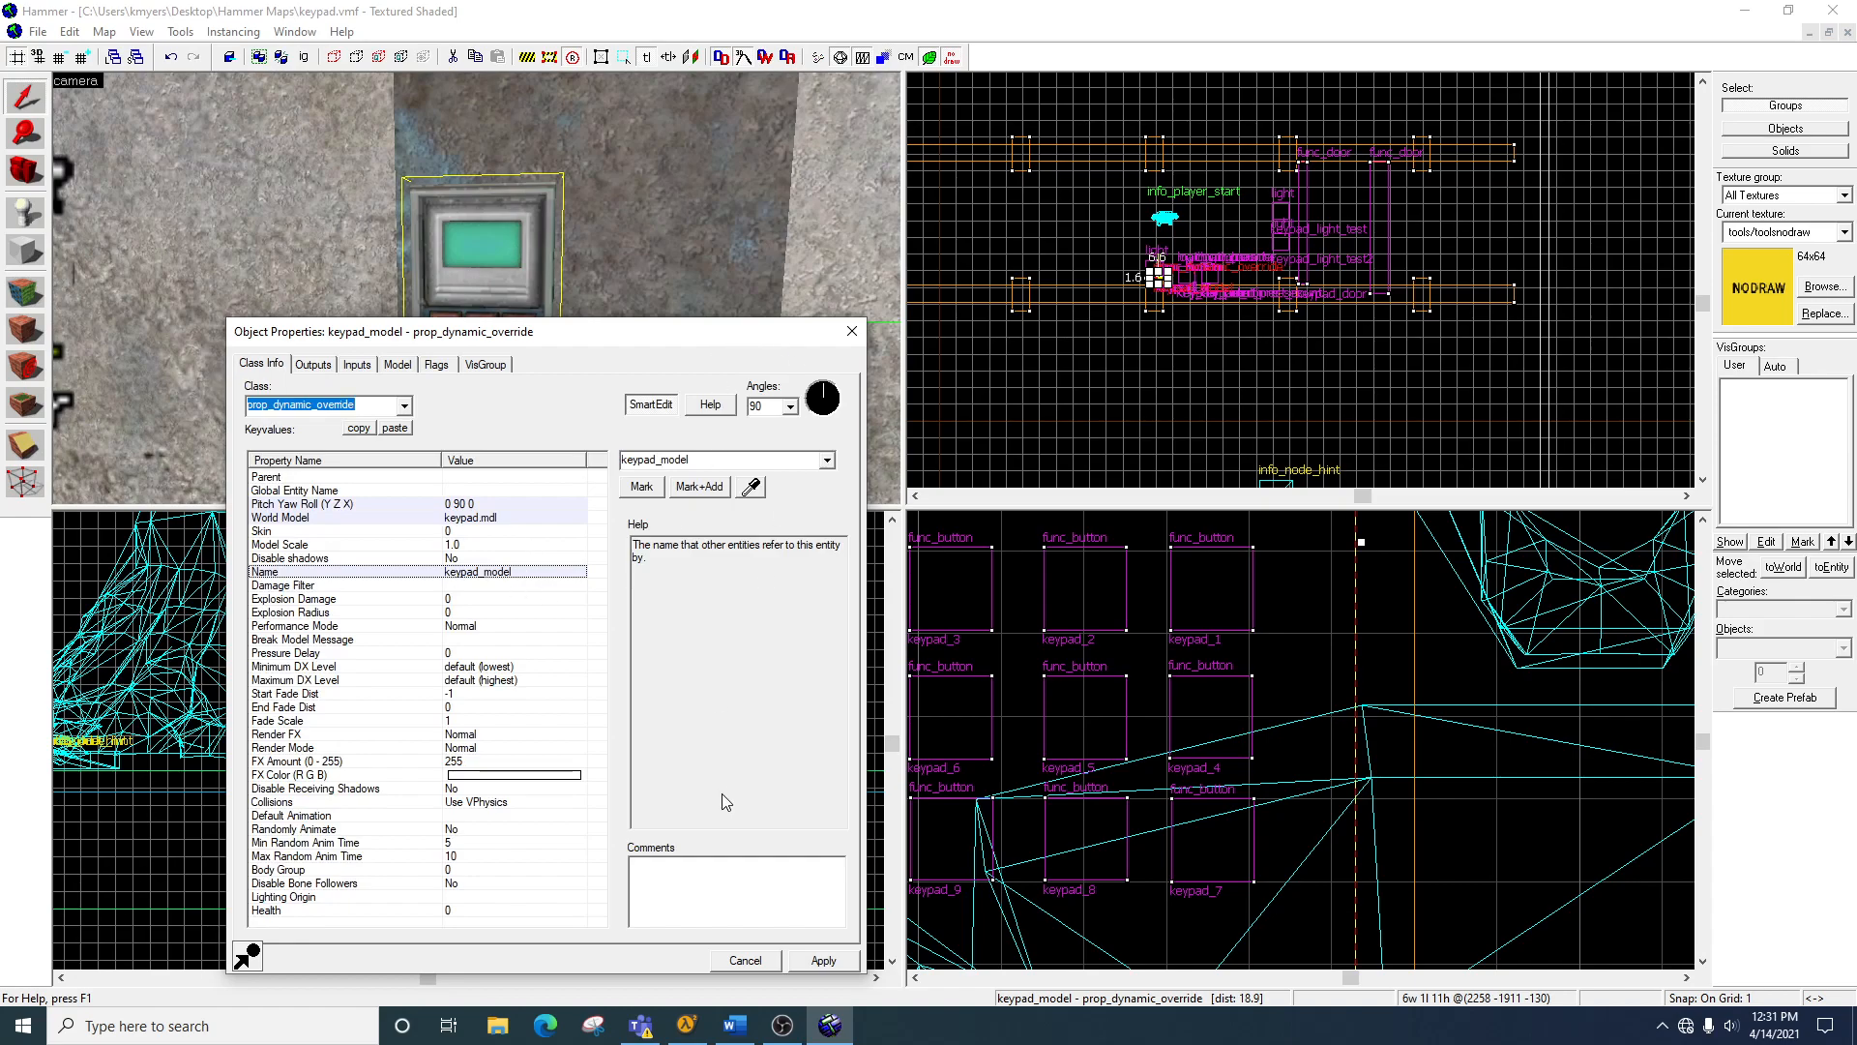
left_click(824, 962)
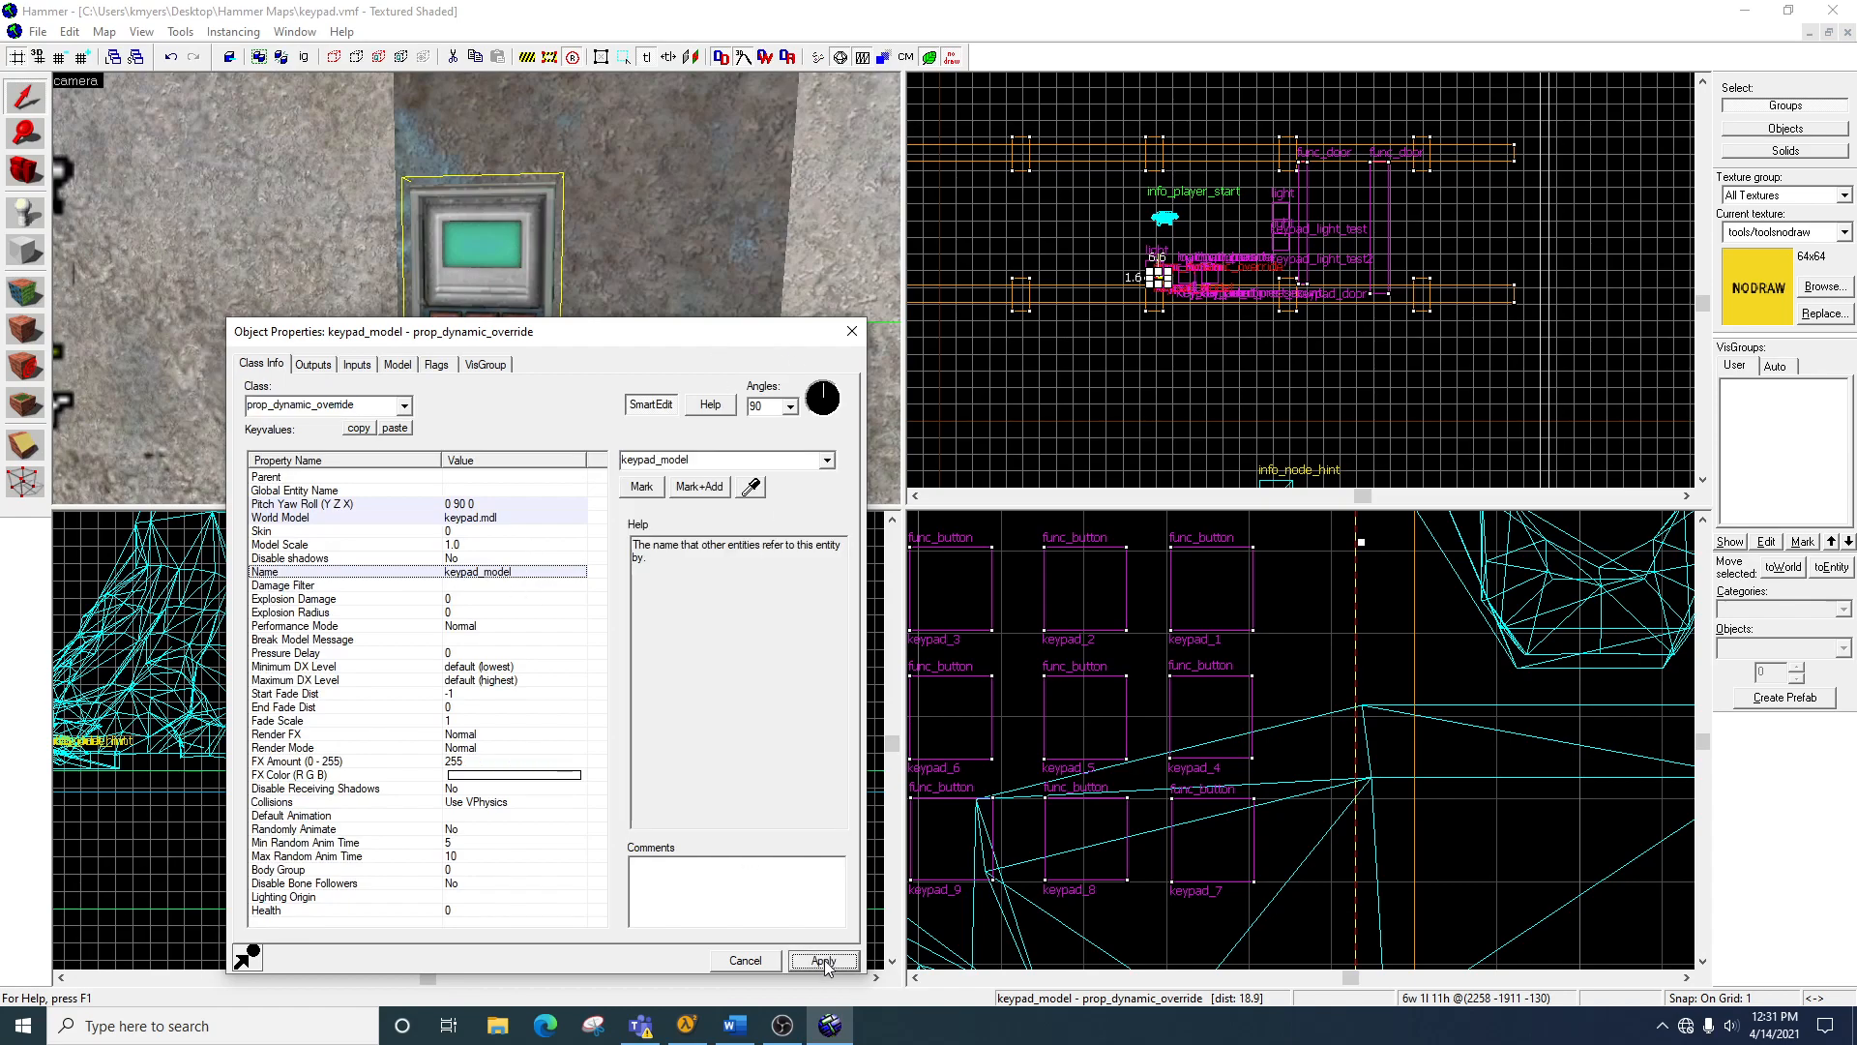
left_click(852, 331)
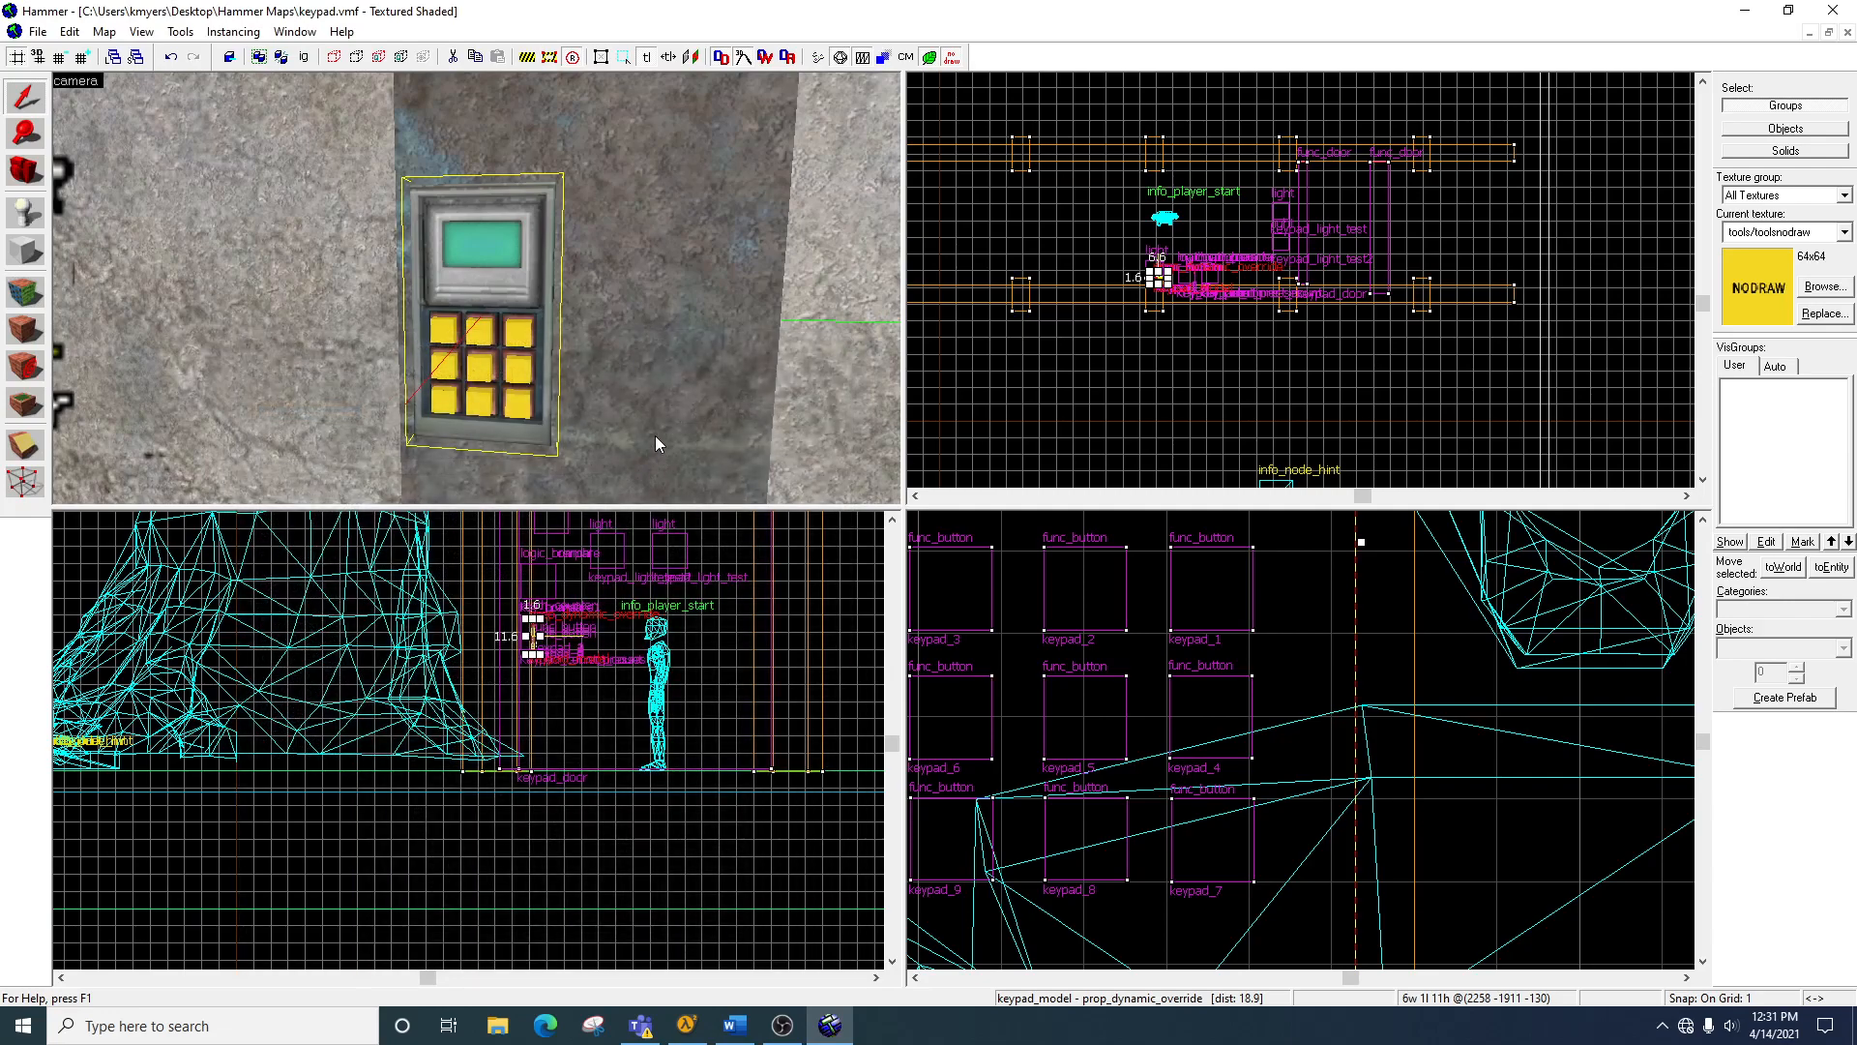
Step: Check each of the nine yellow func_button blocks on the keypad, row by row, ending on keypad_1
left_click(441, 333)
left_click(481, 332)
left_click(519, 333)
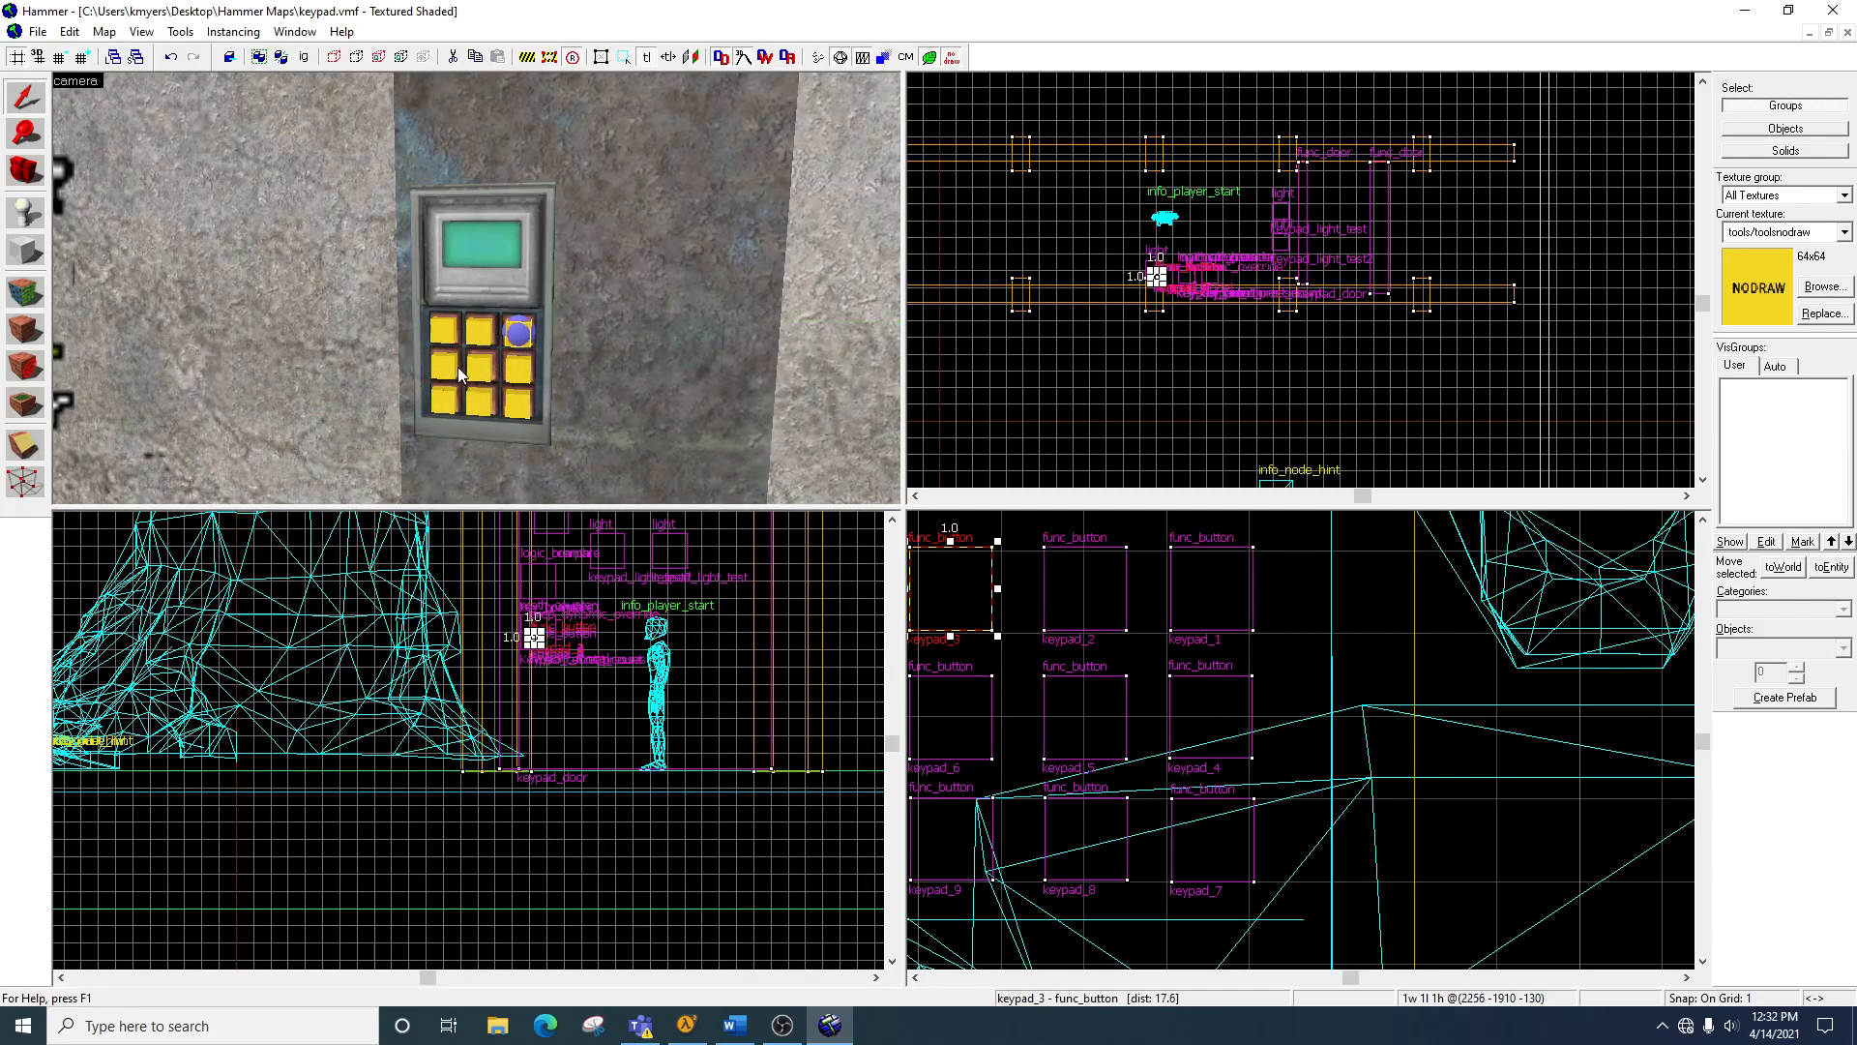
left_click(443, 370)
left_click(480, 370)
left_click(521, 371)
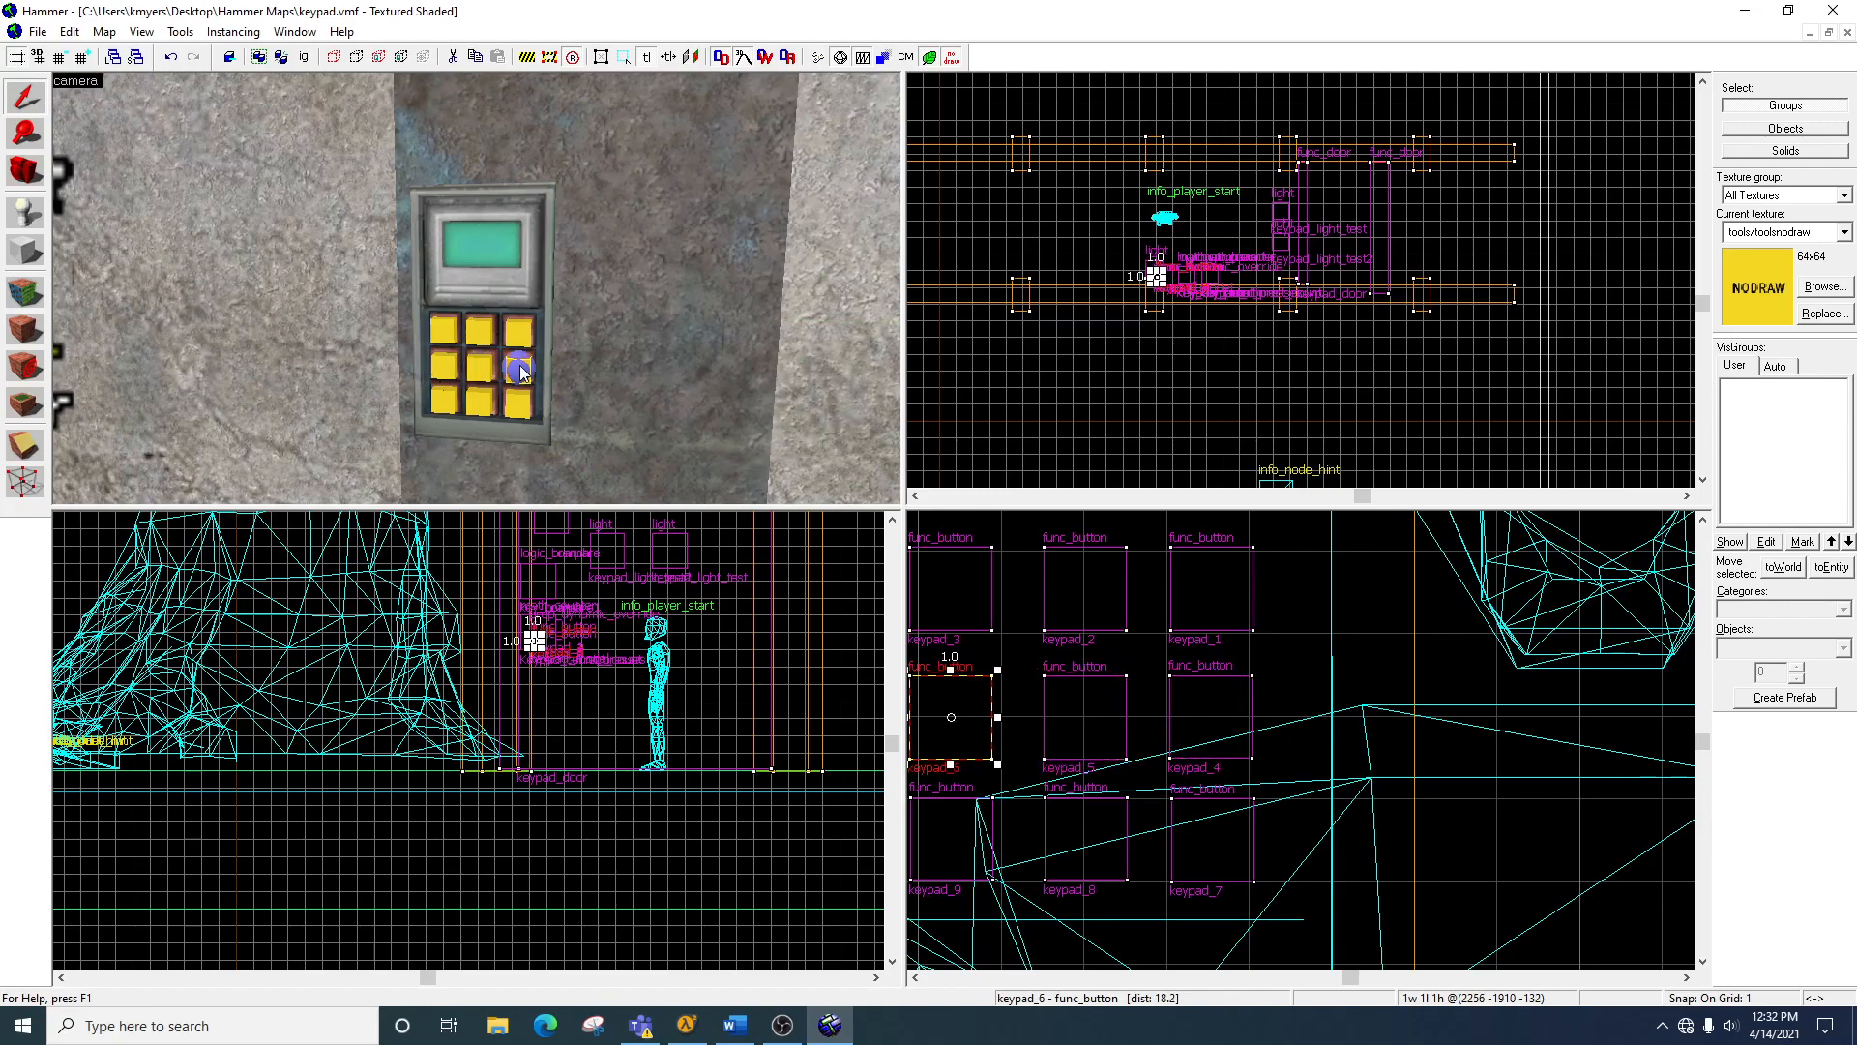
left_click(445, 400)
left_click(480, 399)
left_click(517, 407)
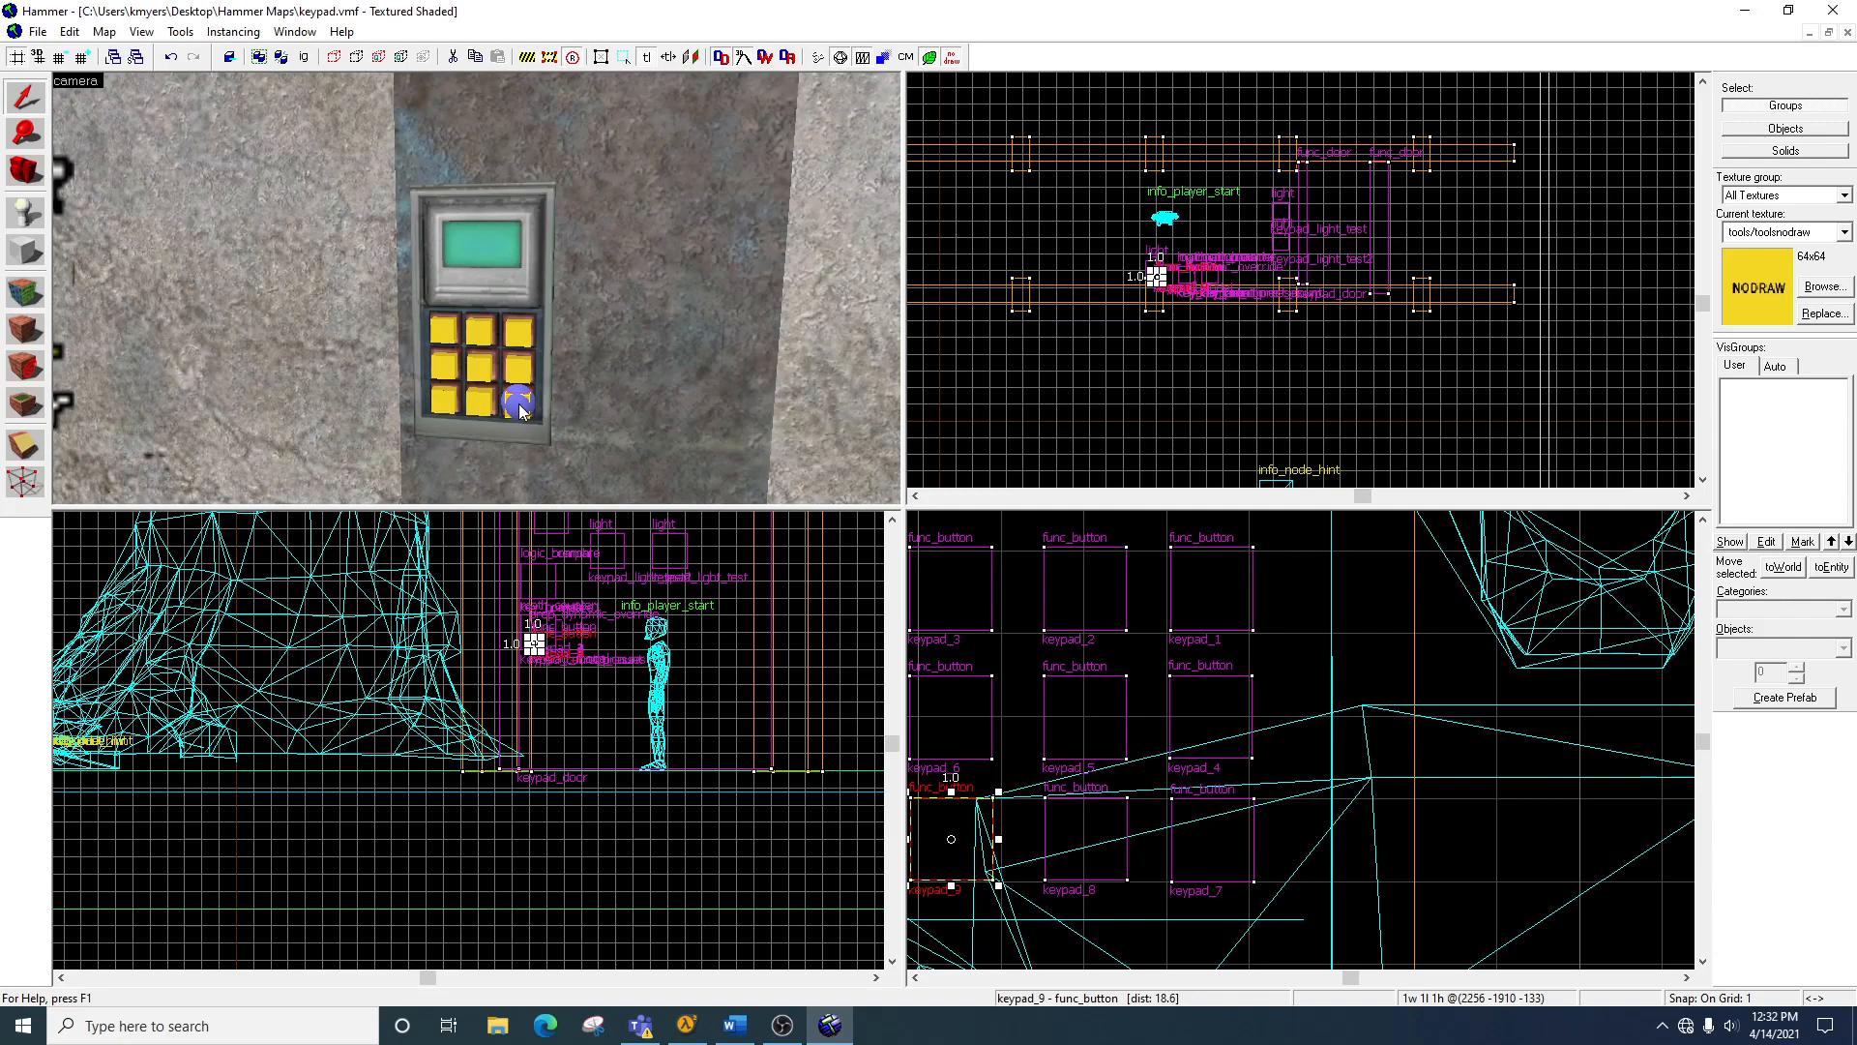
left_click(447, 343)
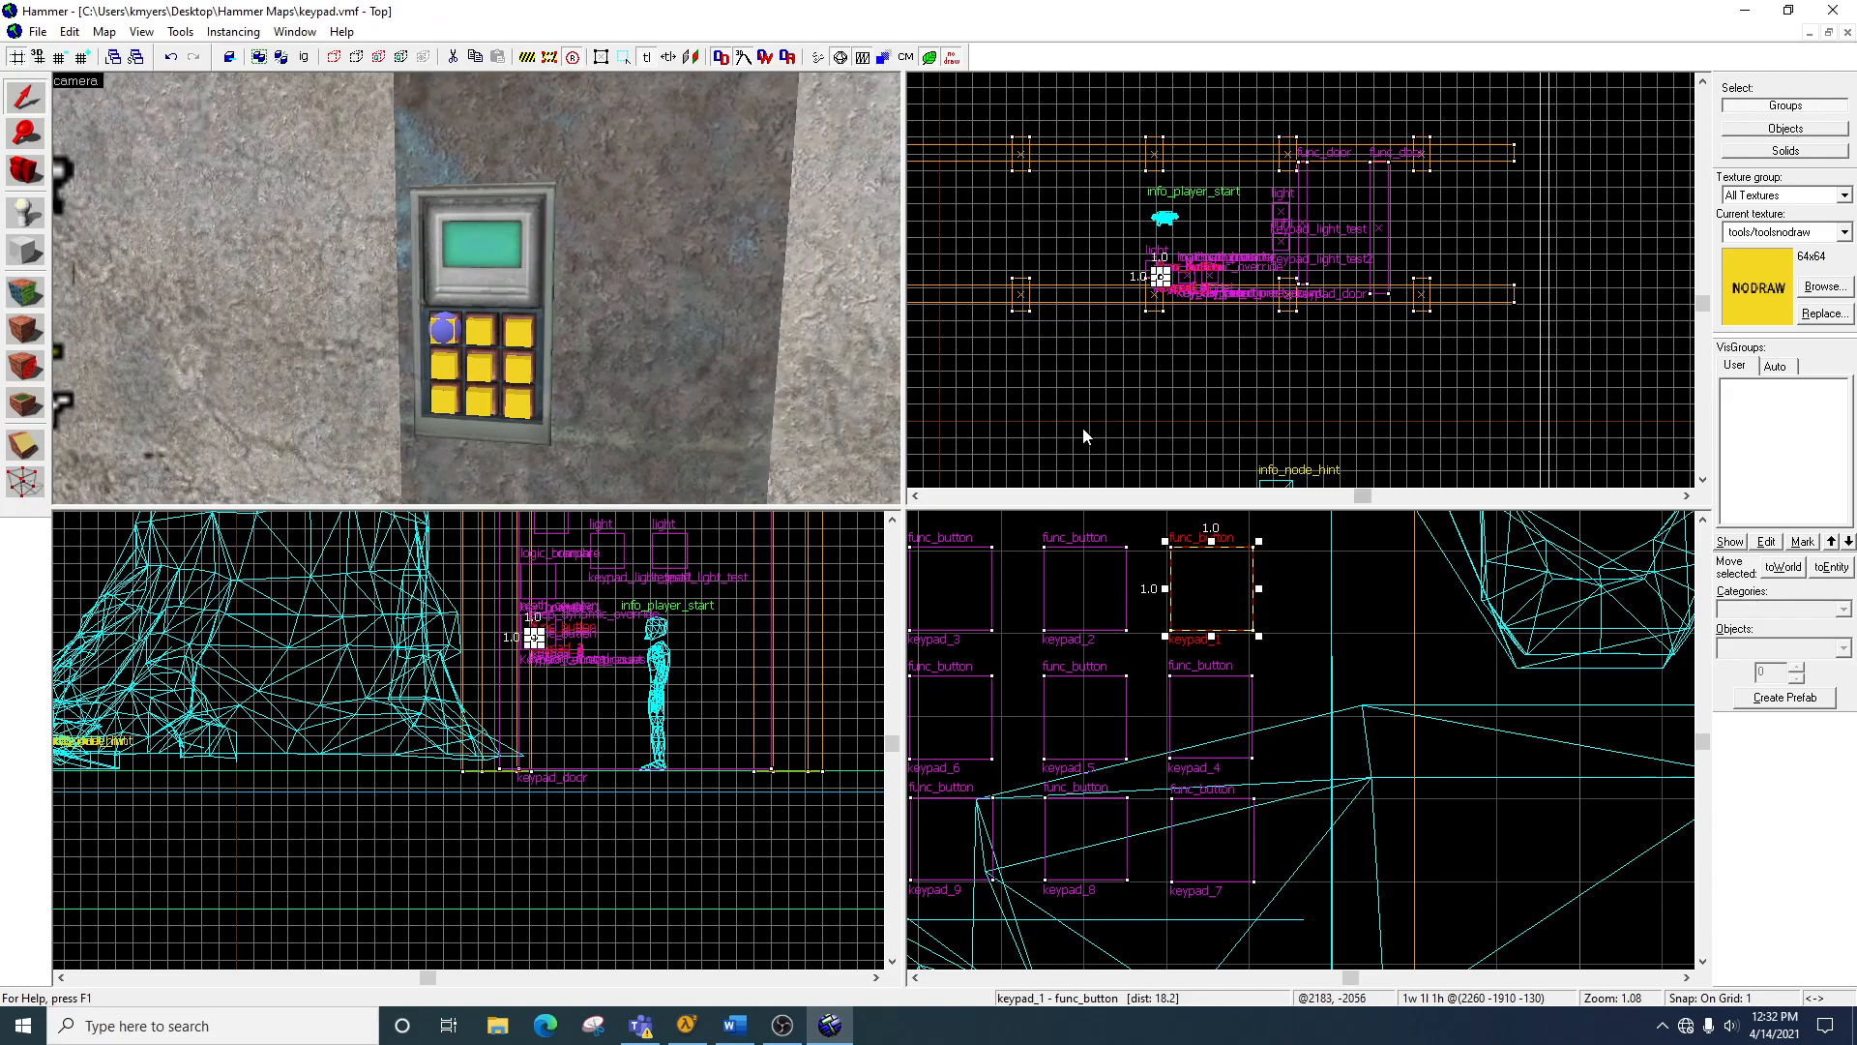
Step: Outline a 1 by 1 by 1 block beside the keypad buttons and position it out from the wall
scroll(1263, 644, "down", 7)
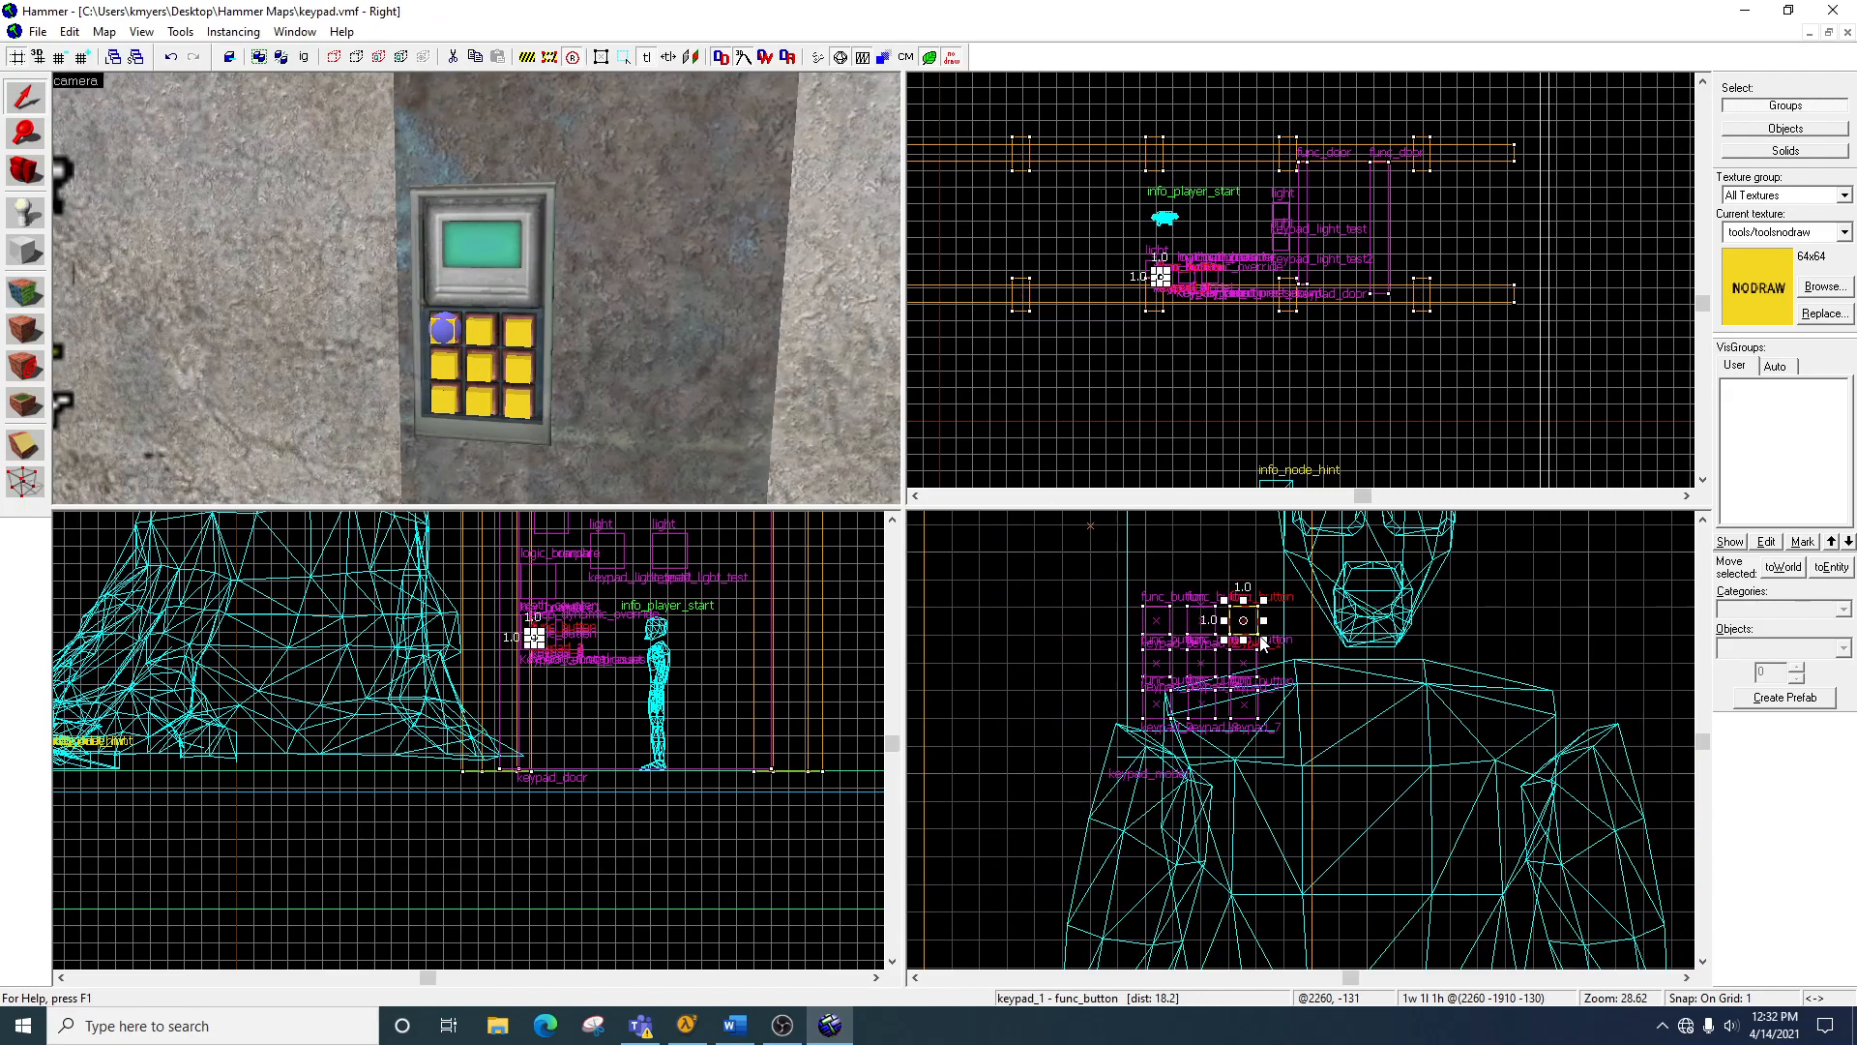
scroll(1263, 643, "up", 2)
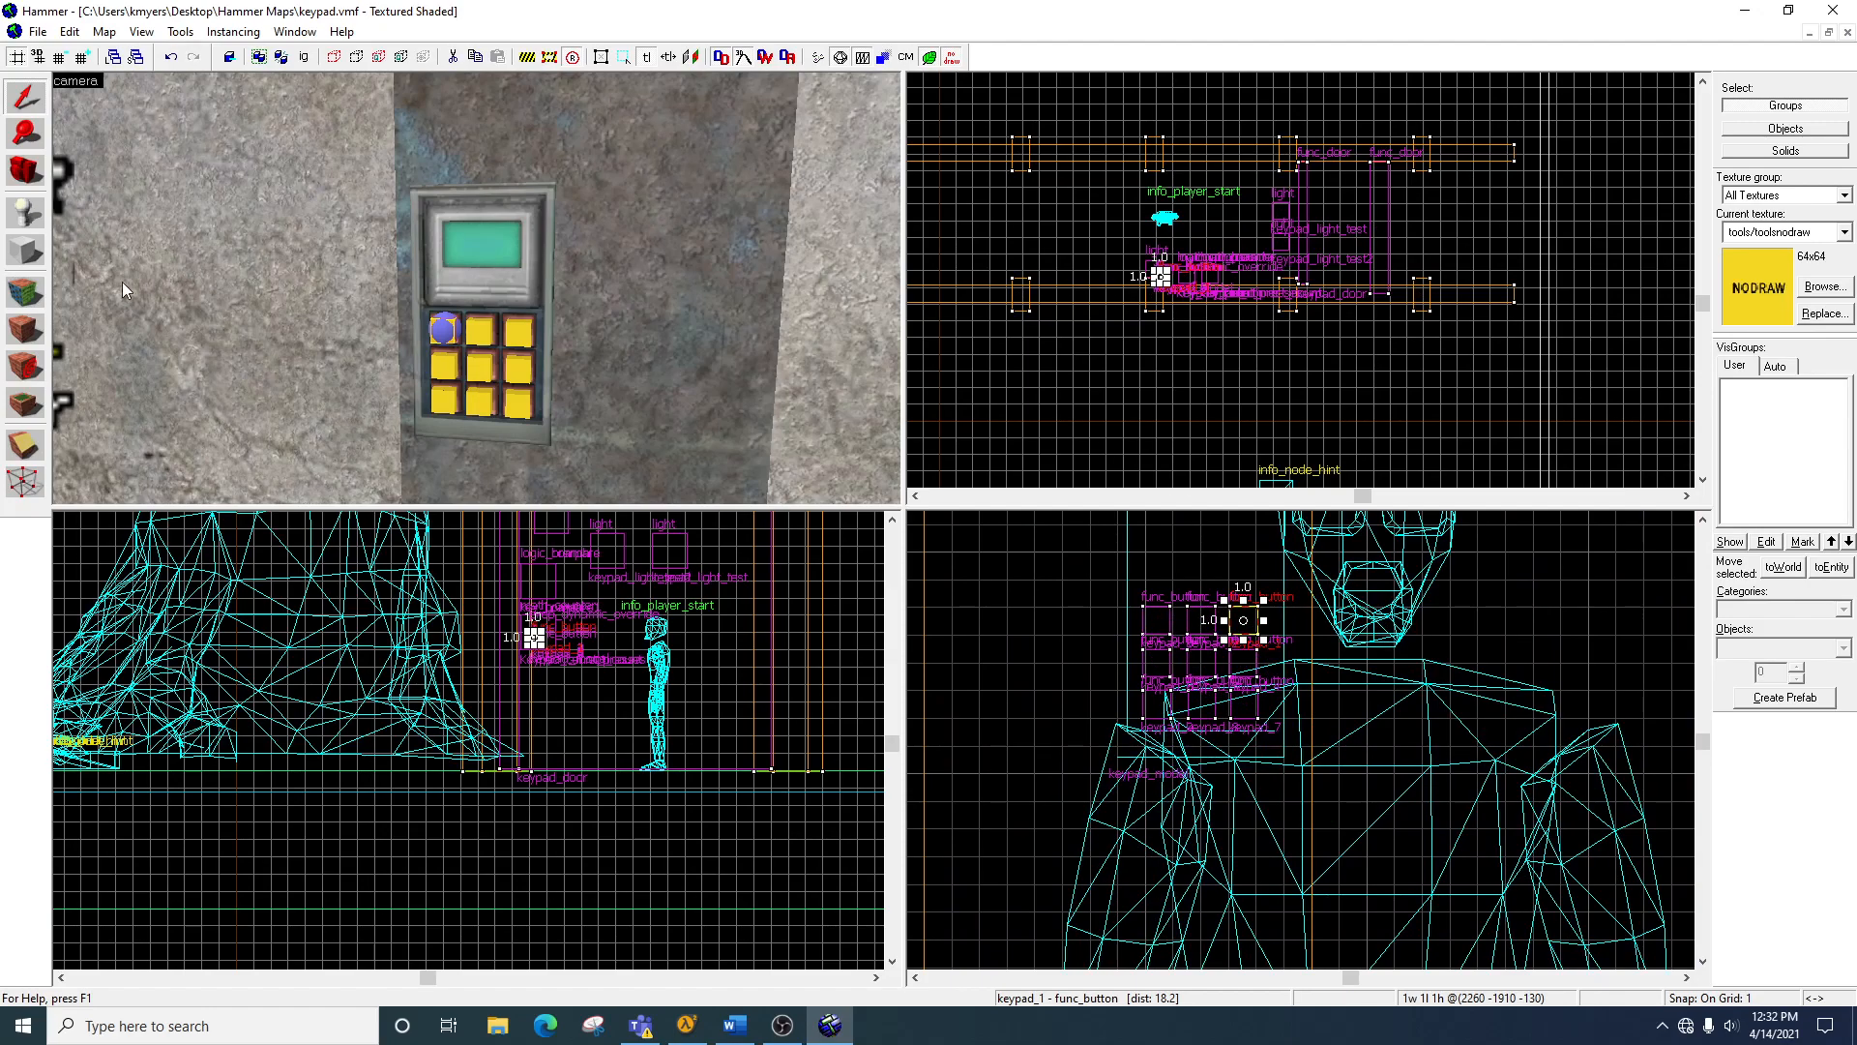
left_click(25, 250)
scroll(1030, 606, "up", 3)
left_click_drag(1038, 610, 1089, 662)
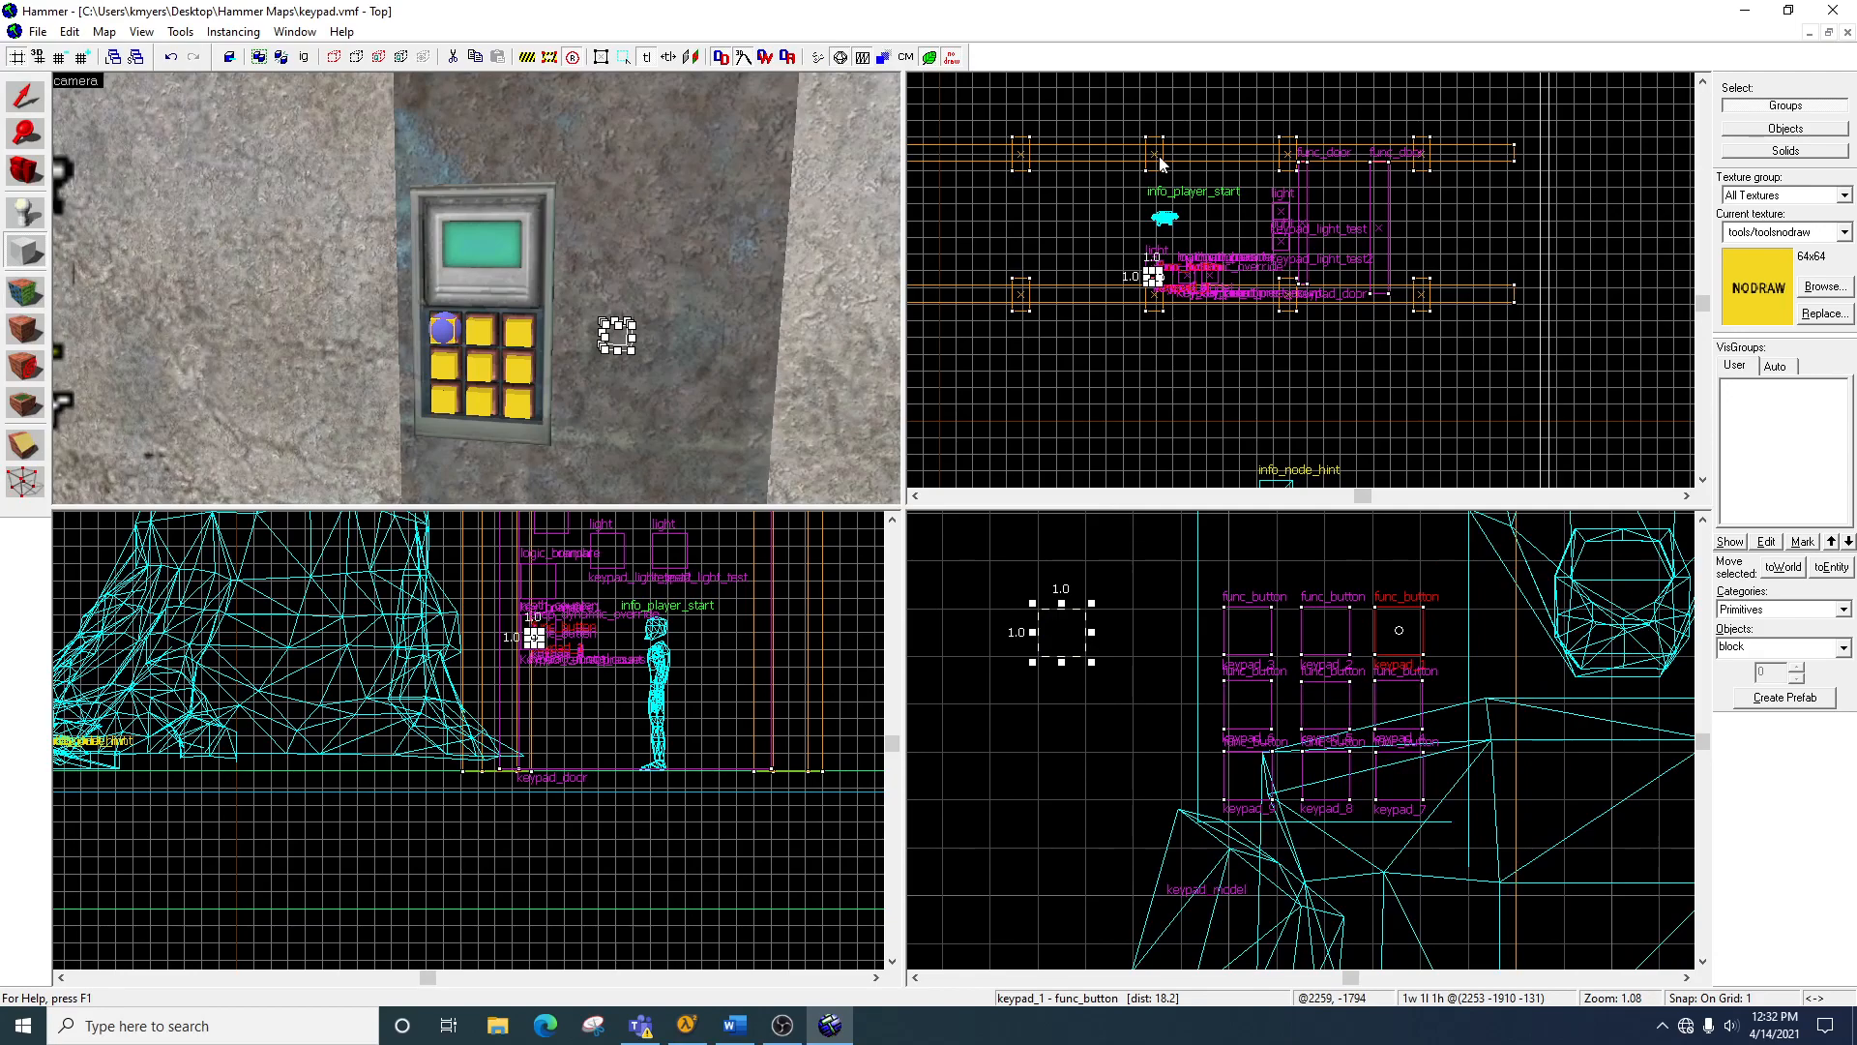
scroll(1157, 278, "up", 10)
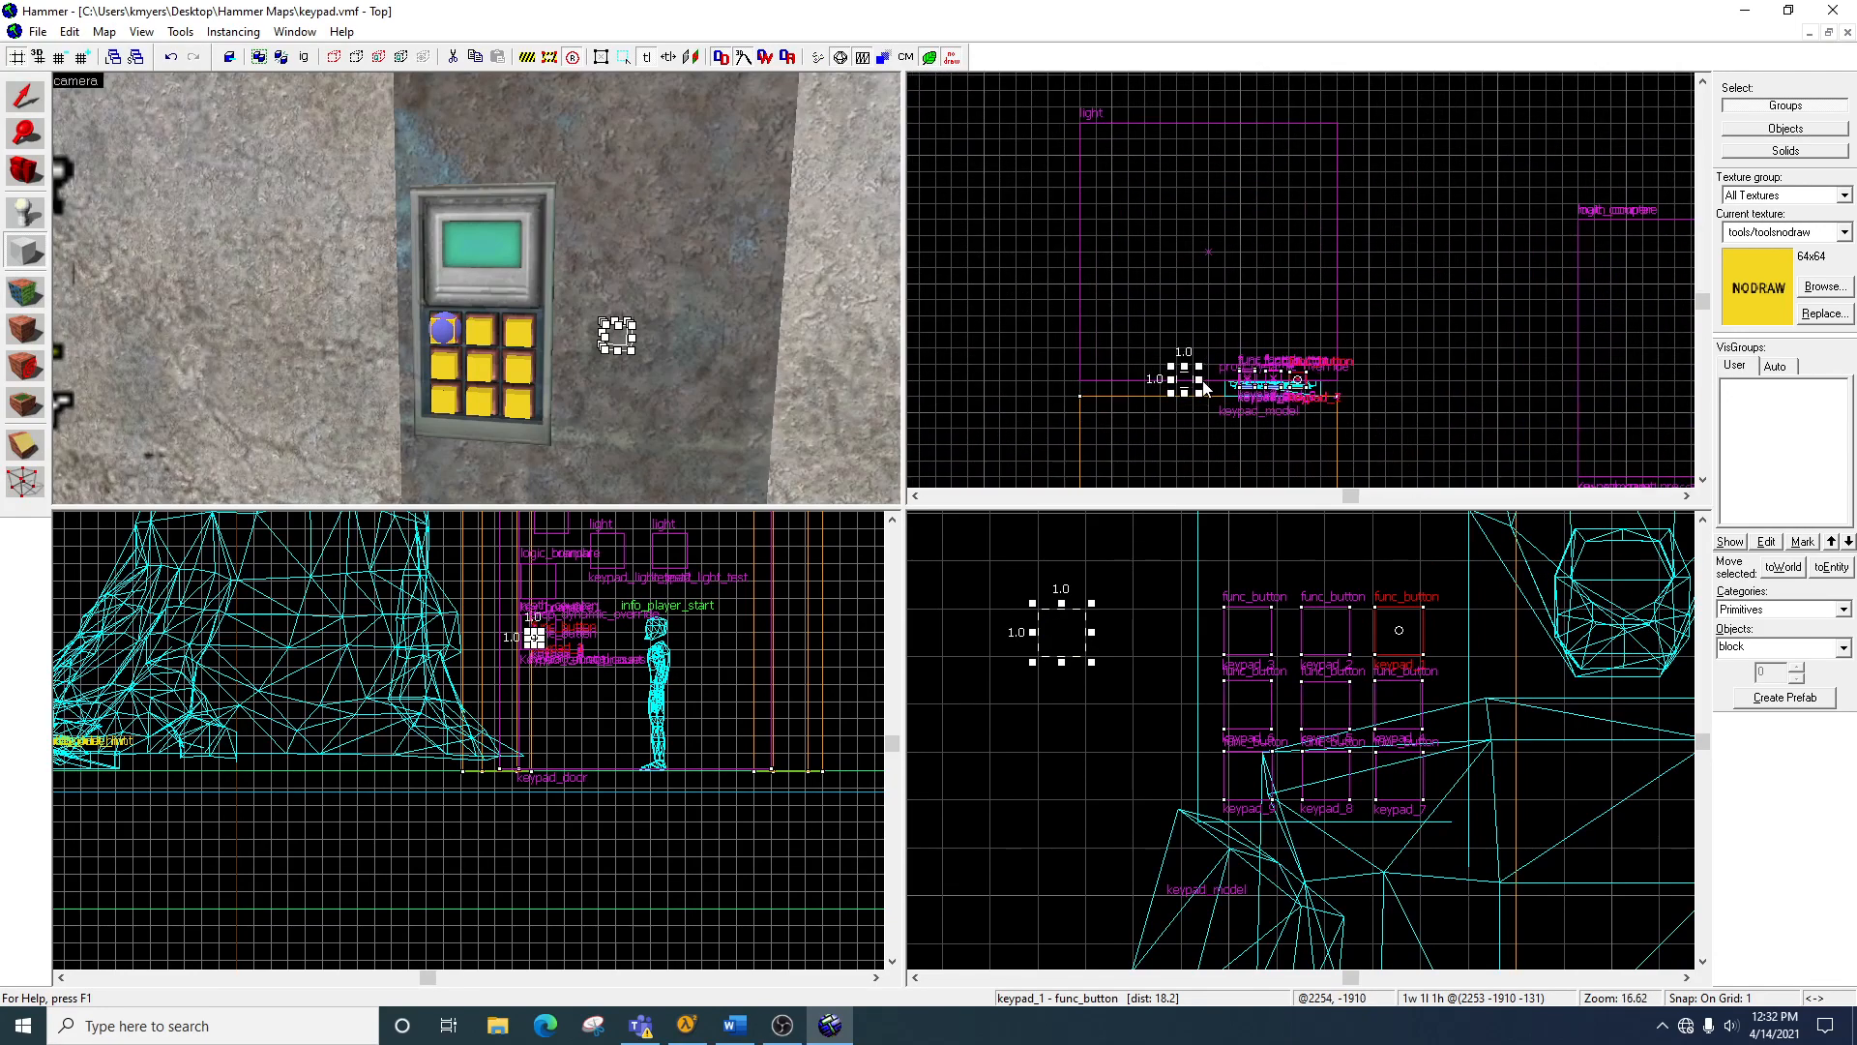
left_click_drag(1206, 387, 1287, 267)
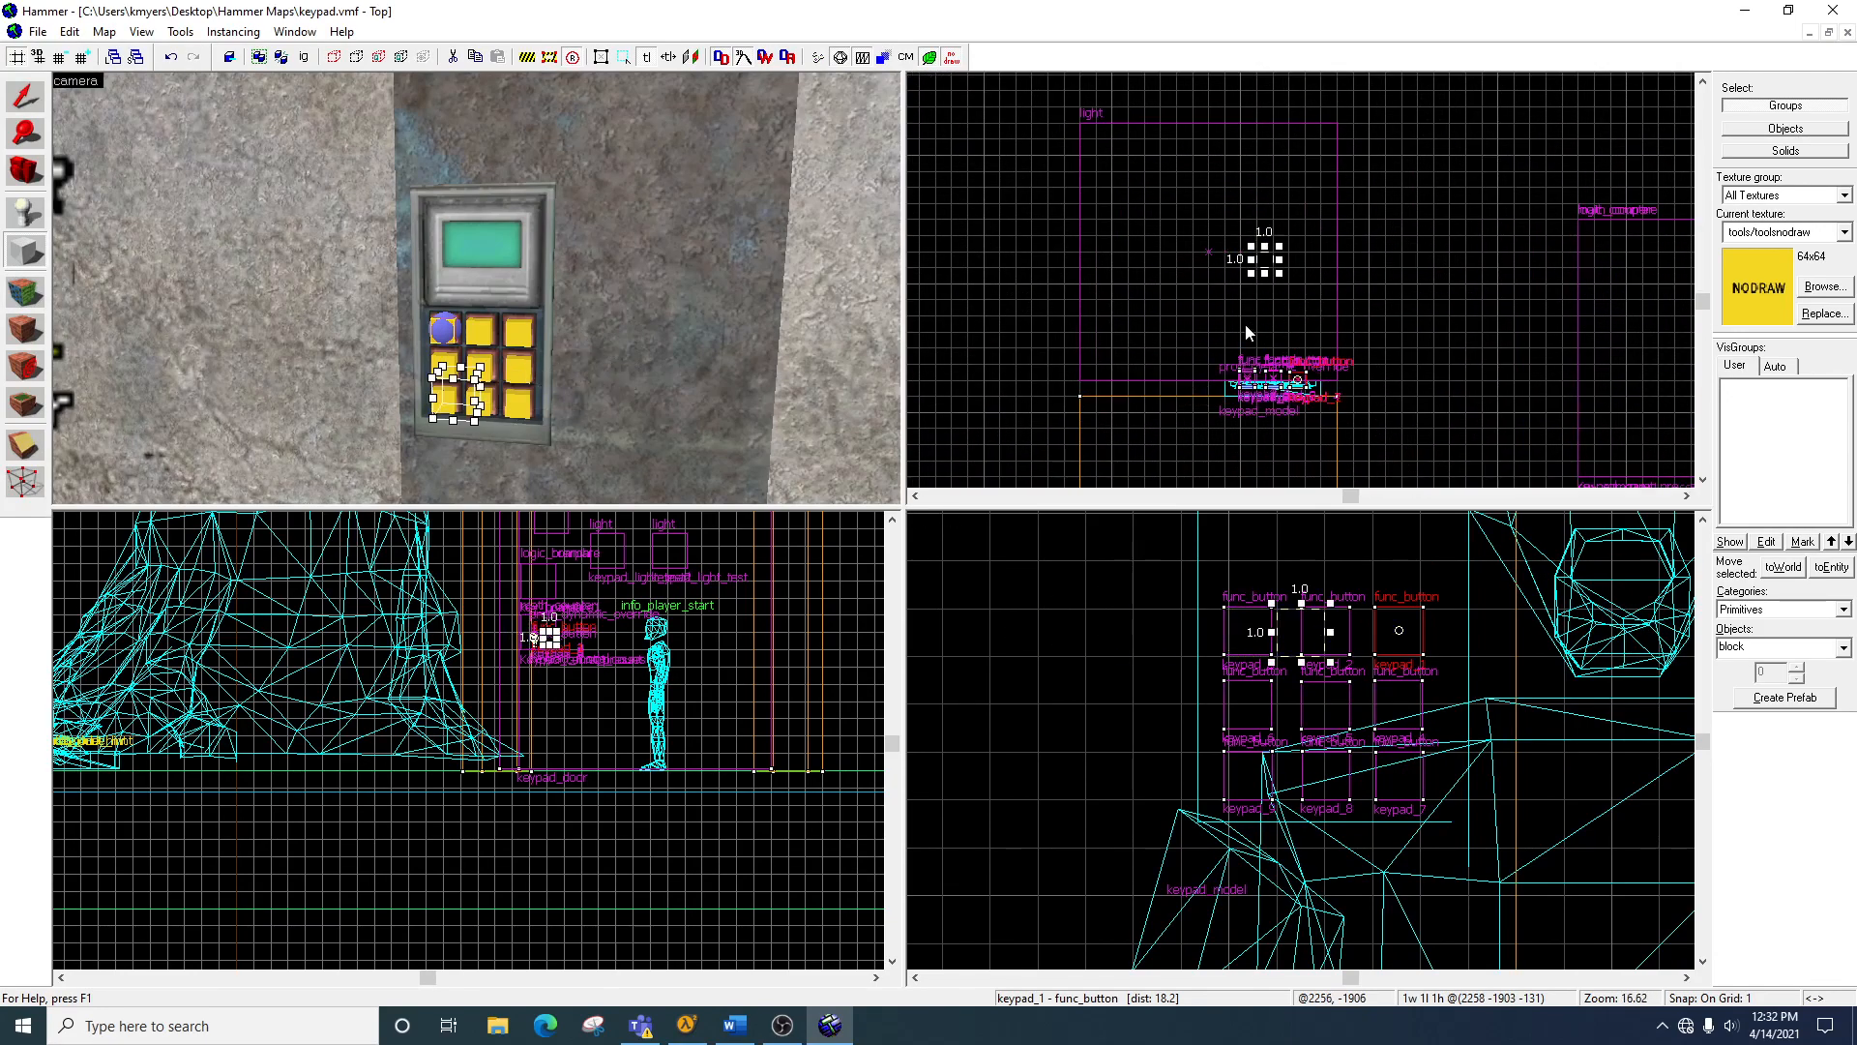
Step: Choose the tools/toolsnodraw texture and create the outlined 1-unit block
left_click(1820, 288)
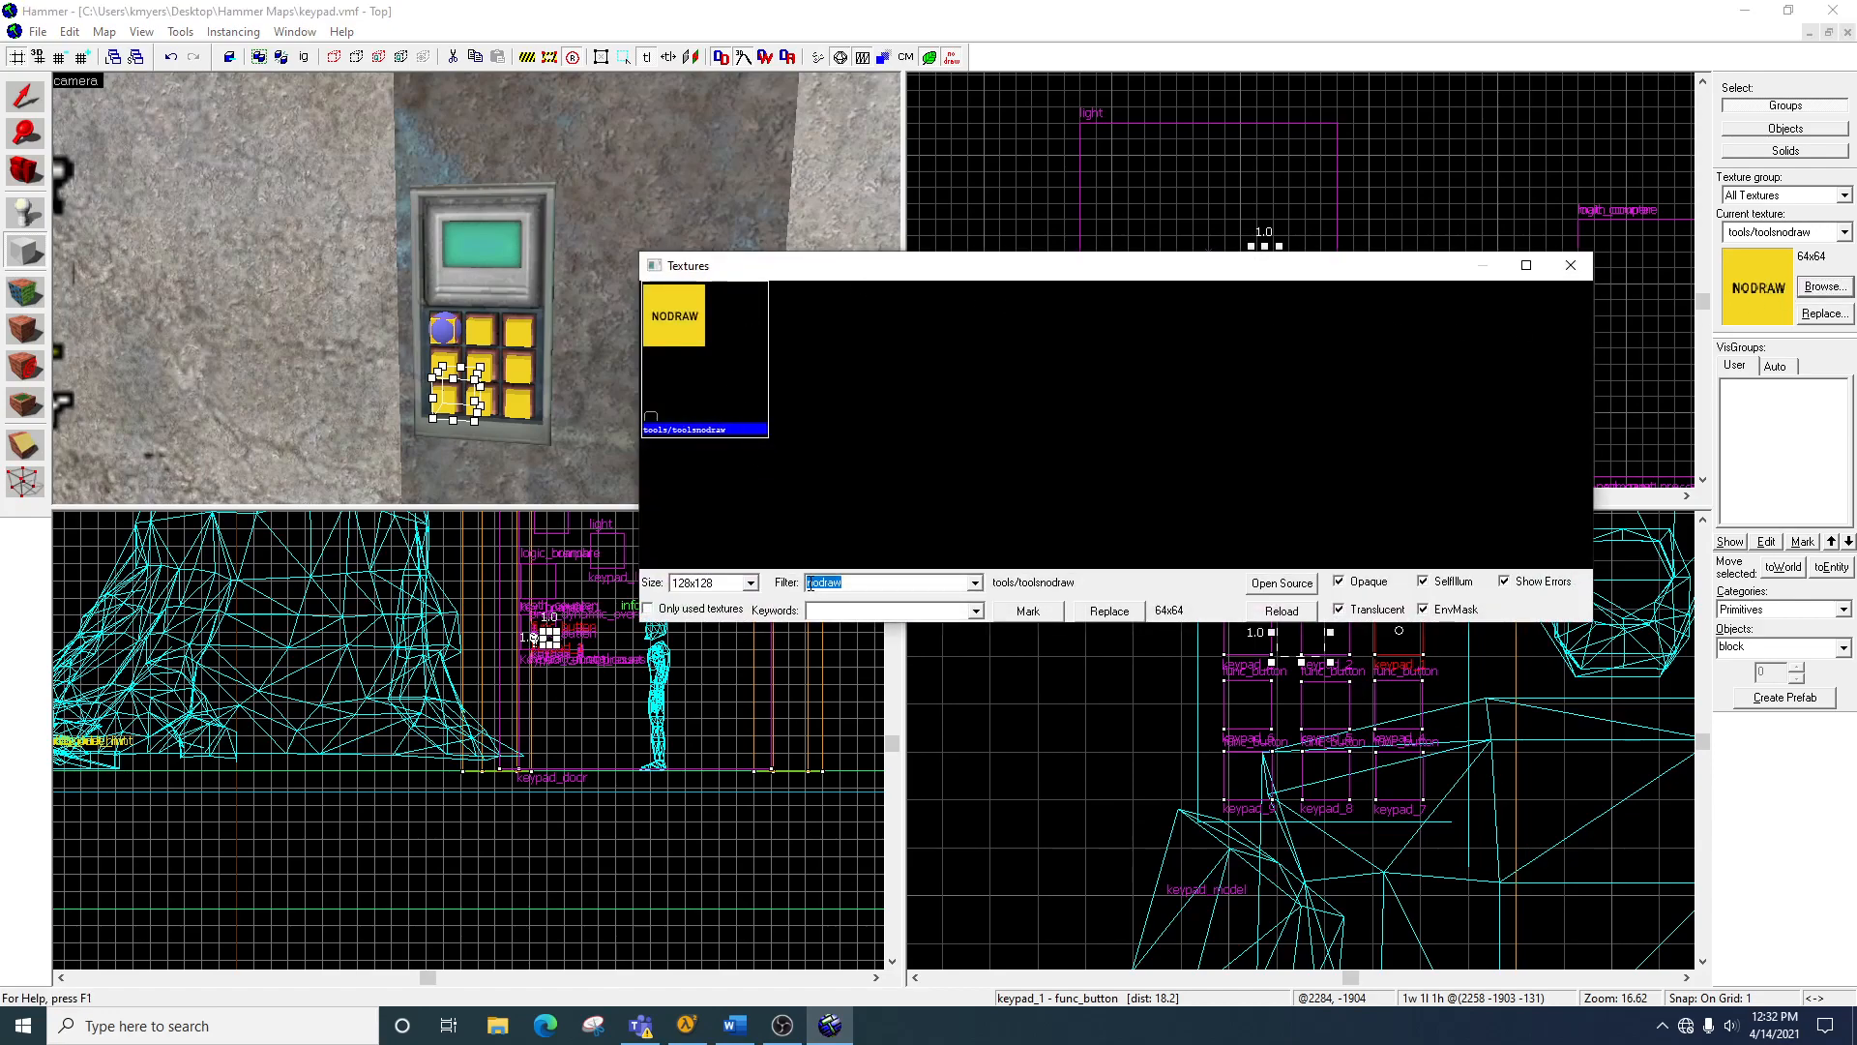
double_click(681, 322)
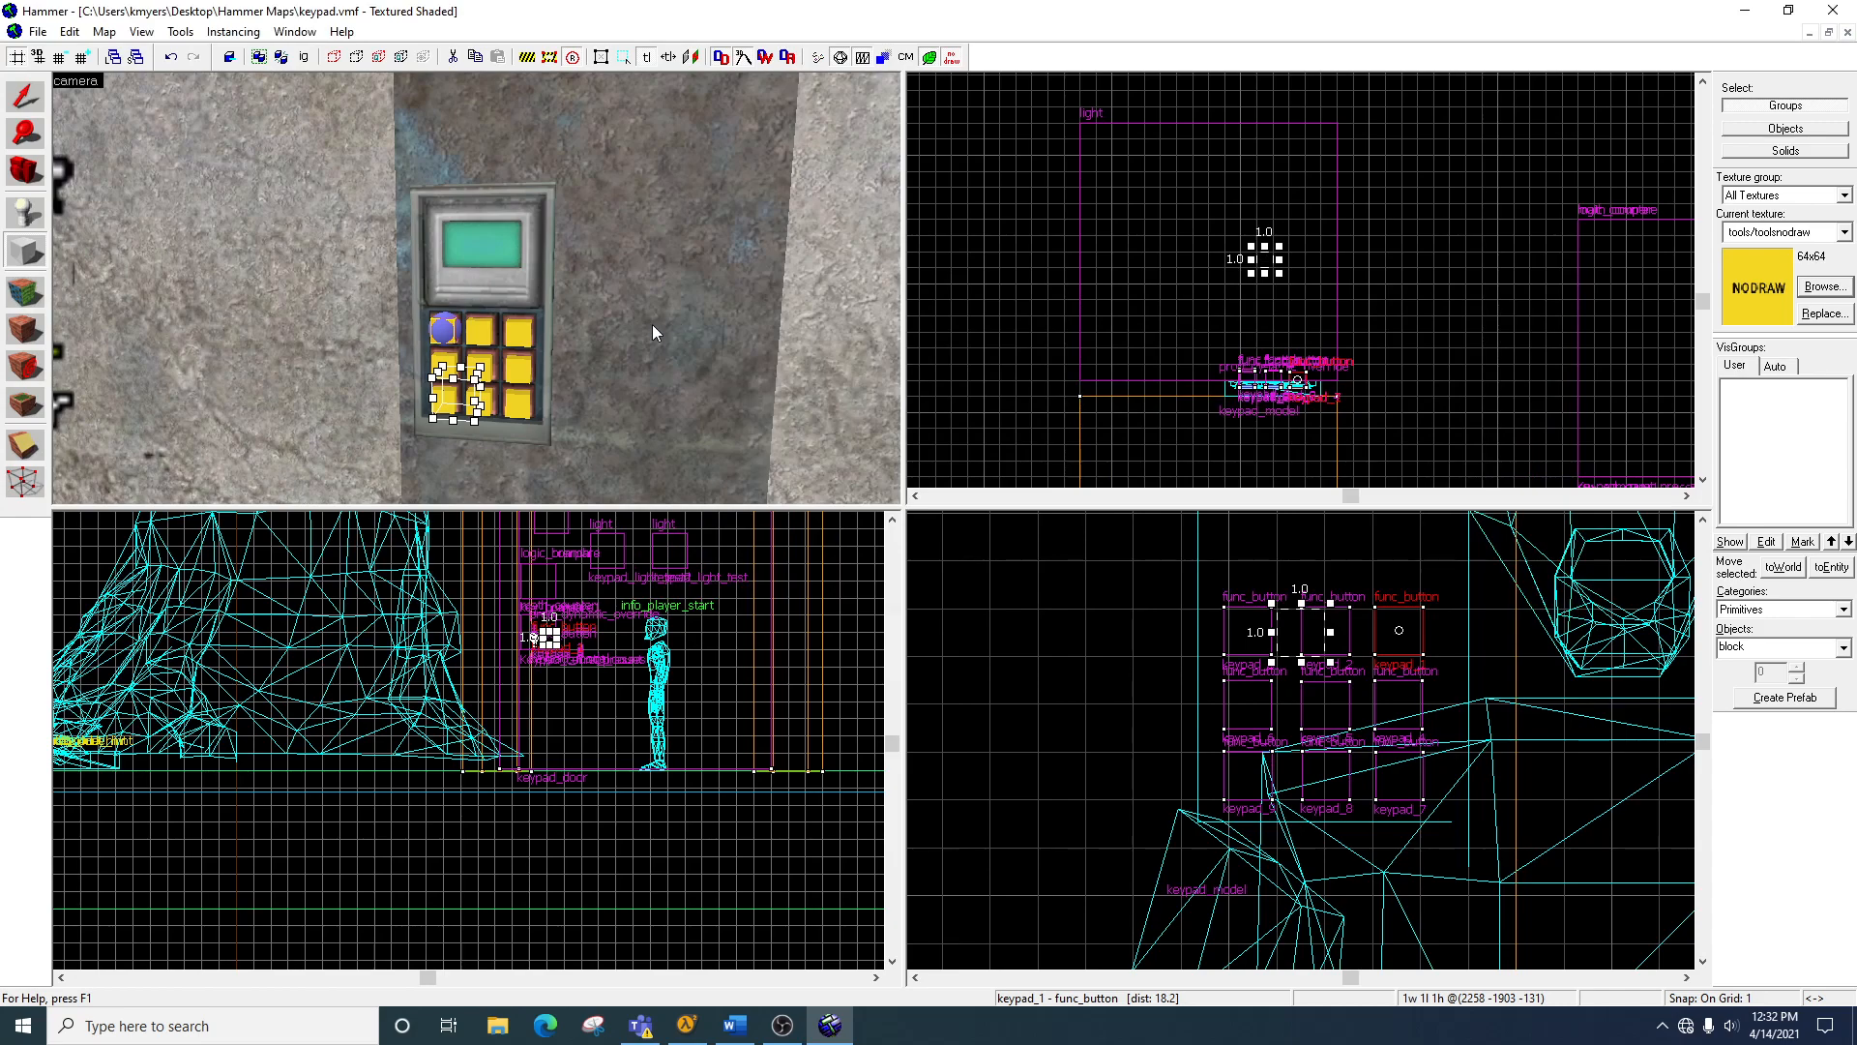
key("Return")
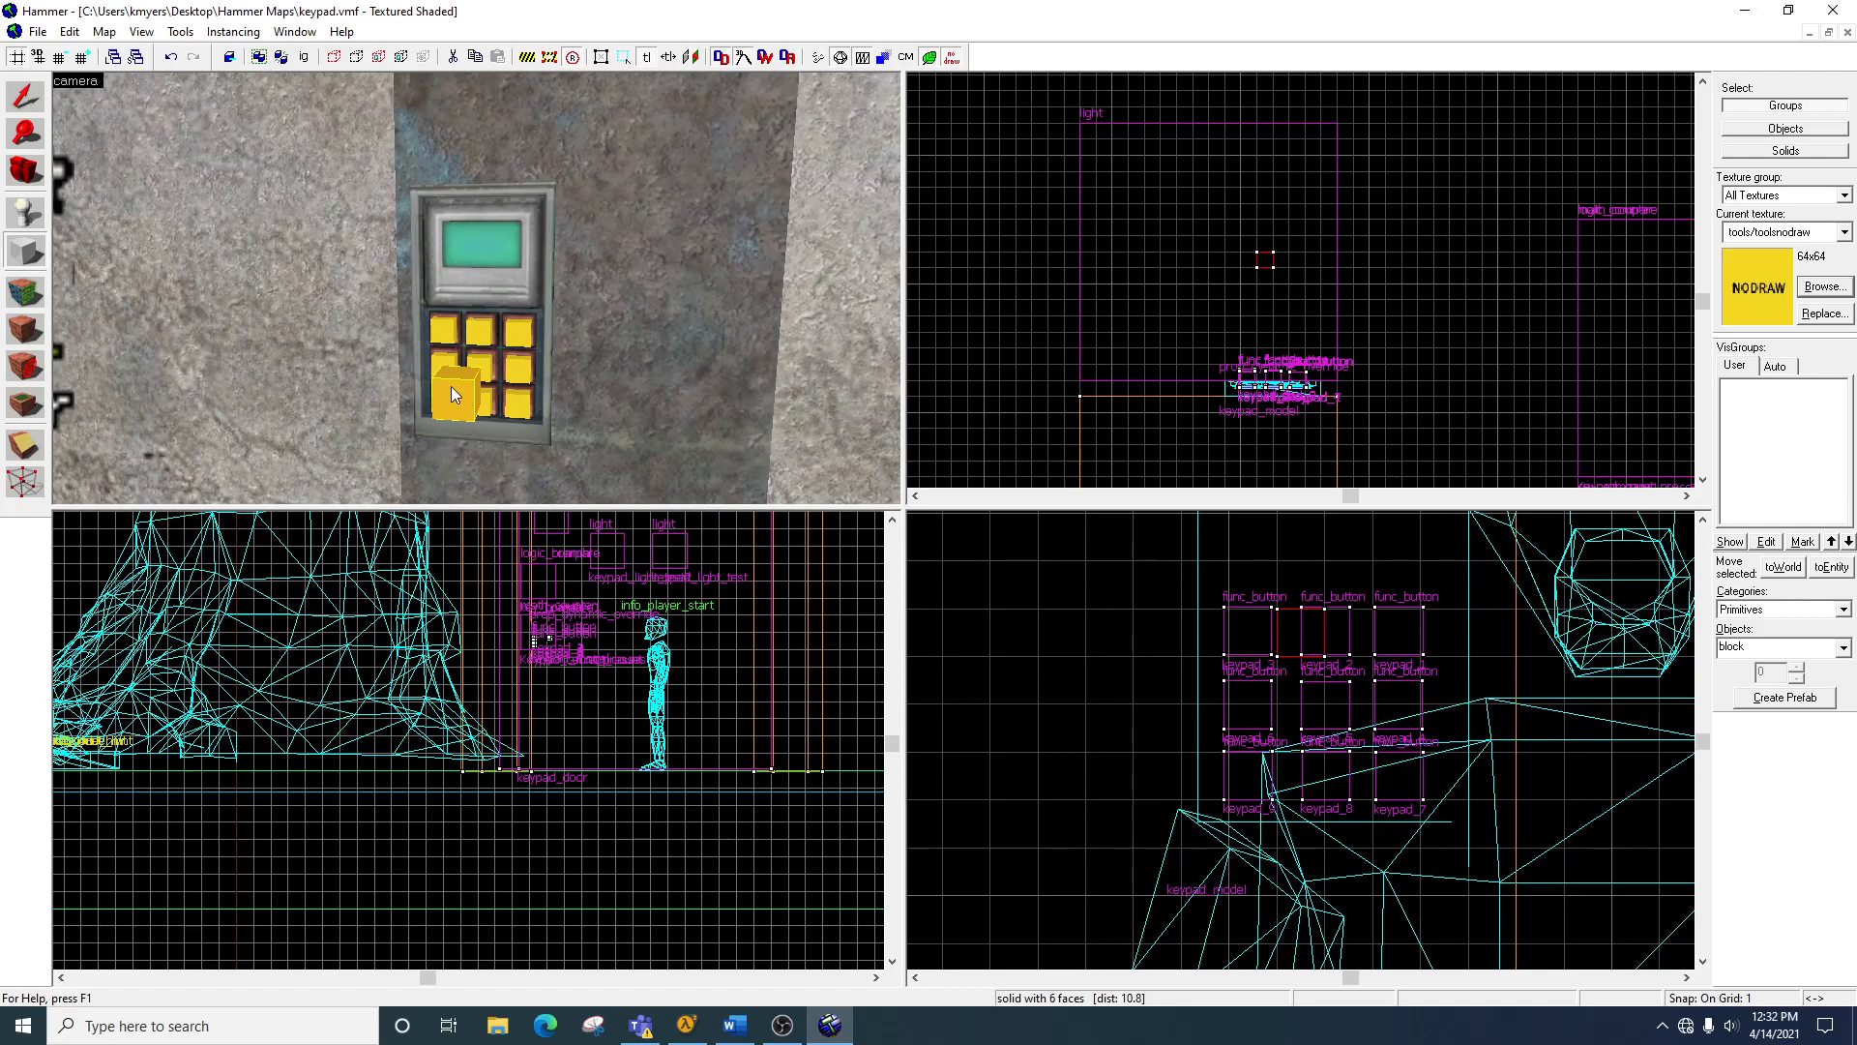
Step: Move the new block 3 units along X and 1 unit toward the wall, clear of the keypad buttons
left_click(25, 98)
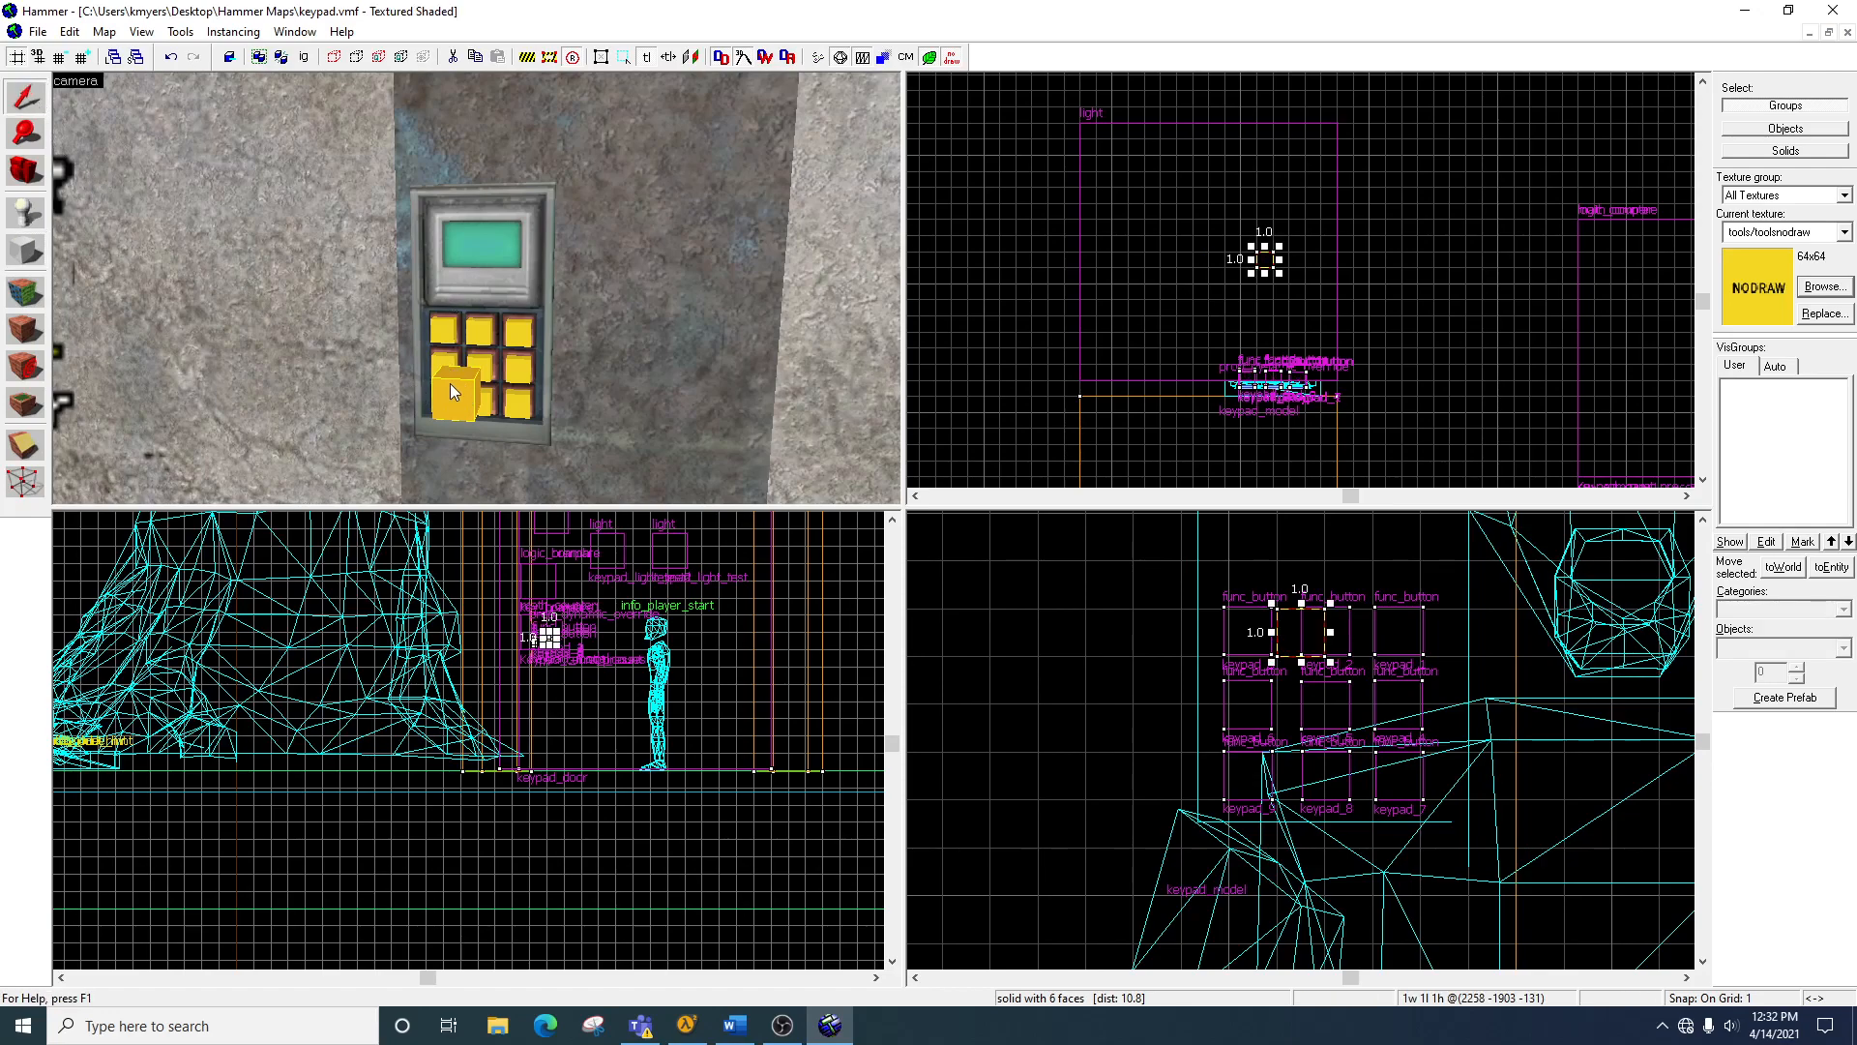
scroll(1269, 257, "up", 5)
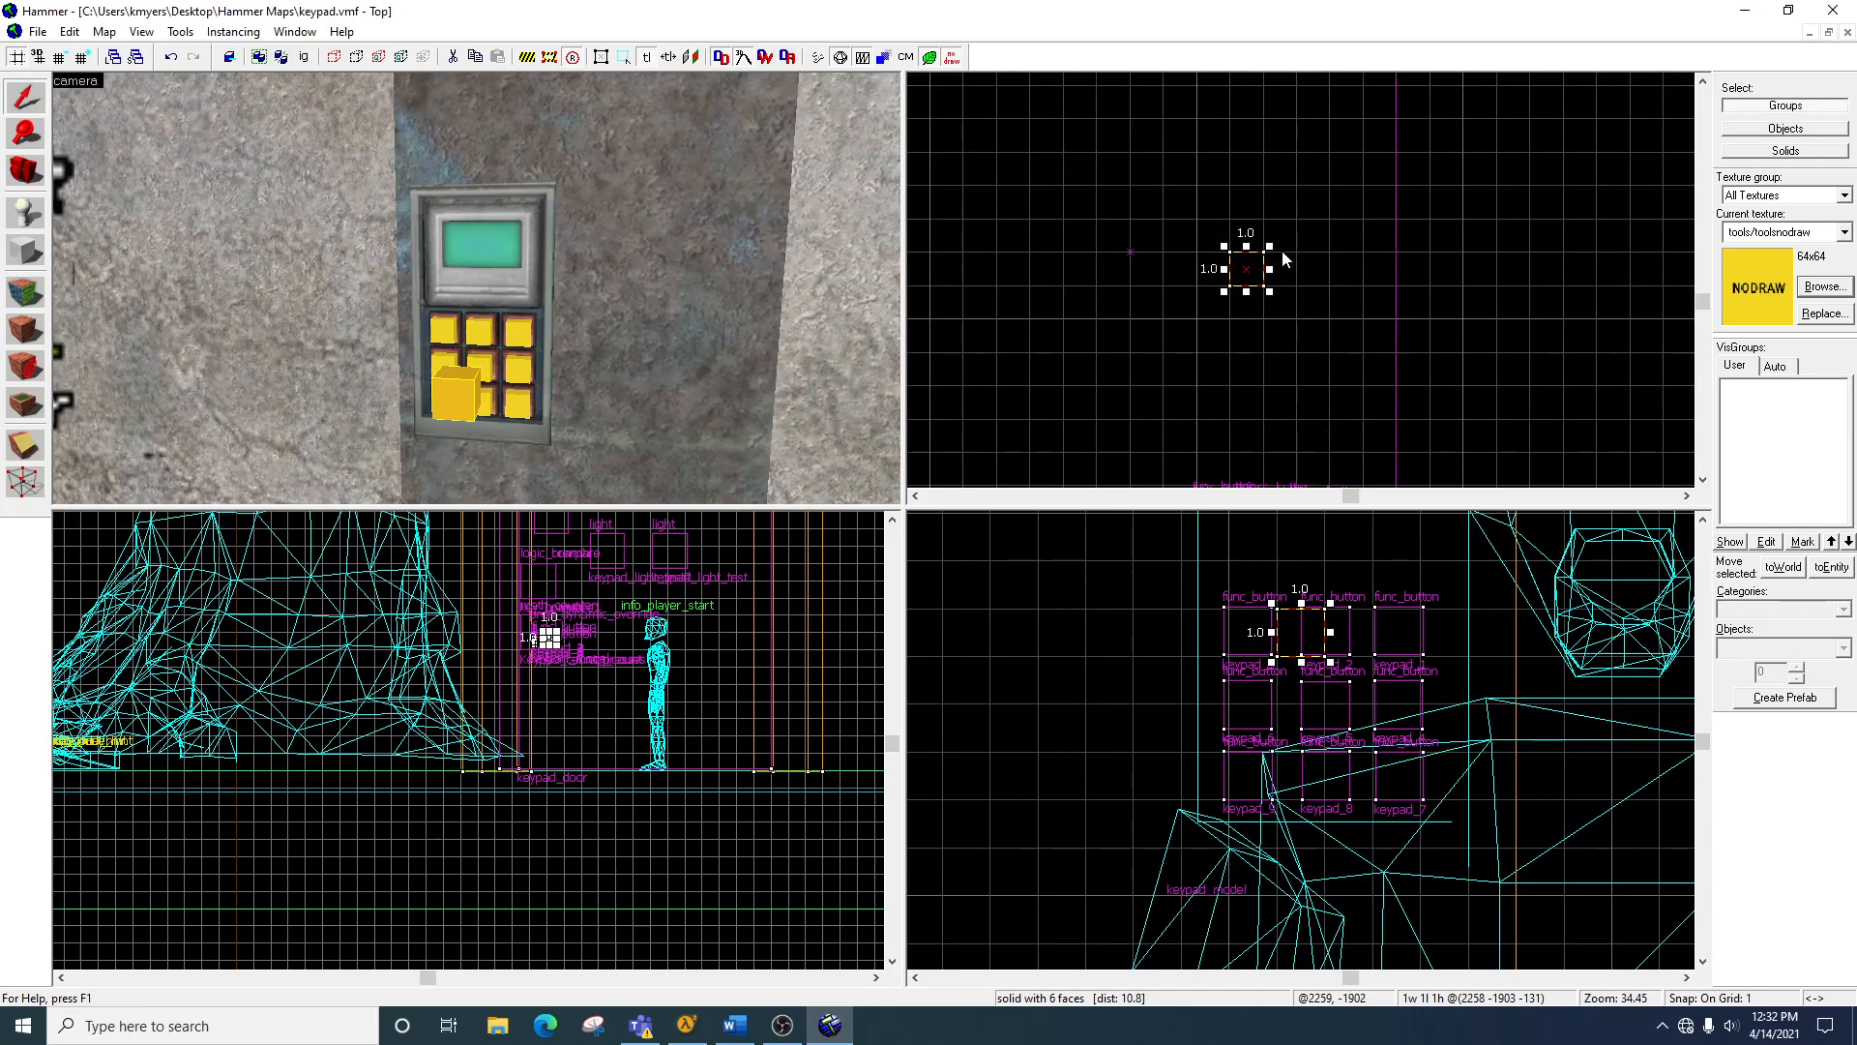
mouse_move(1248, 278)
left_mouse_down()
mouse_move(1340, 327)
mouse_move(1175, 334)
mouse_move(1275, 299)
mouse_move(1166, 290)
mouse_move(1308, 298)
mouse_move(1352, 327)
left_mouse_up()
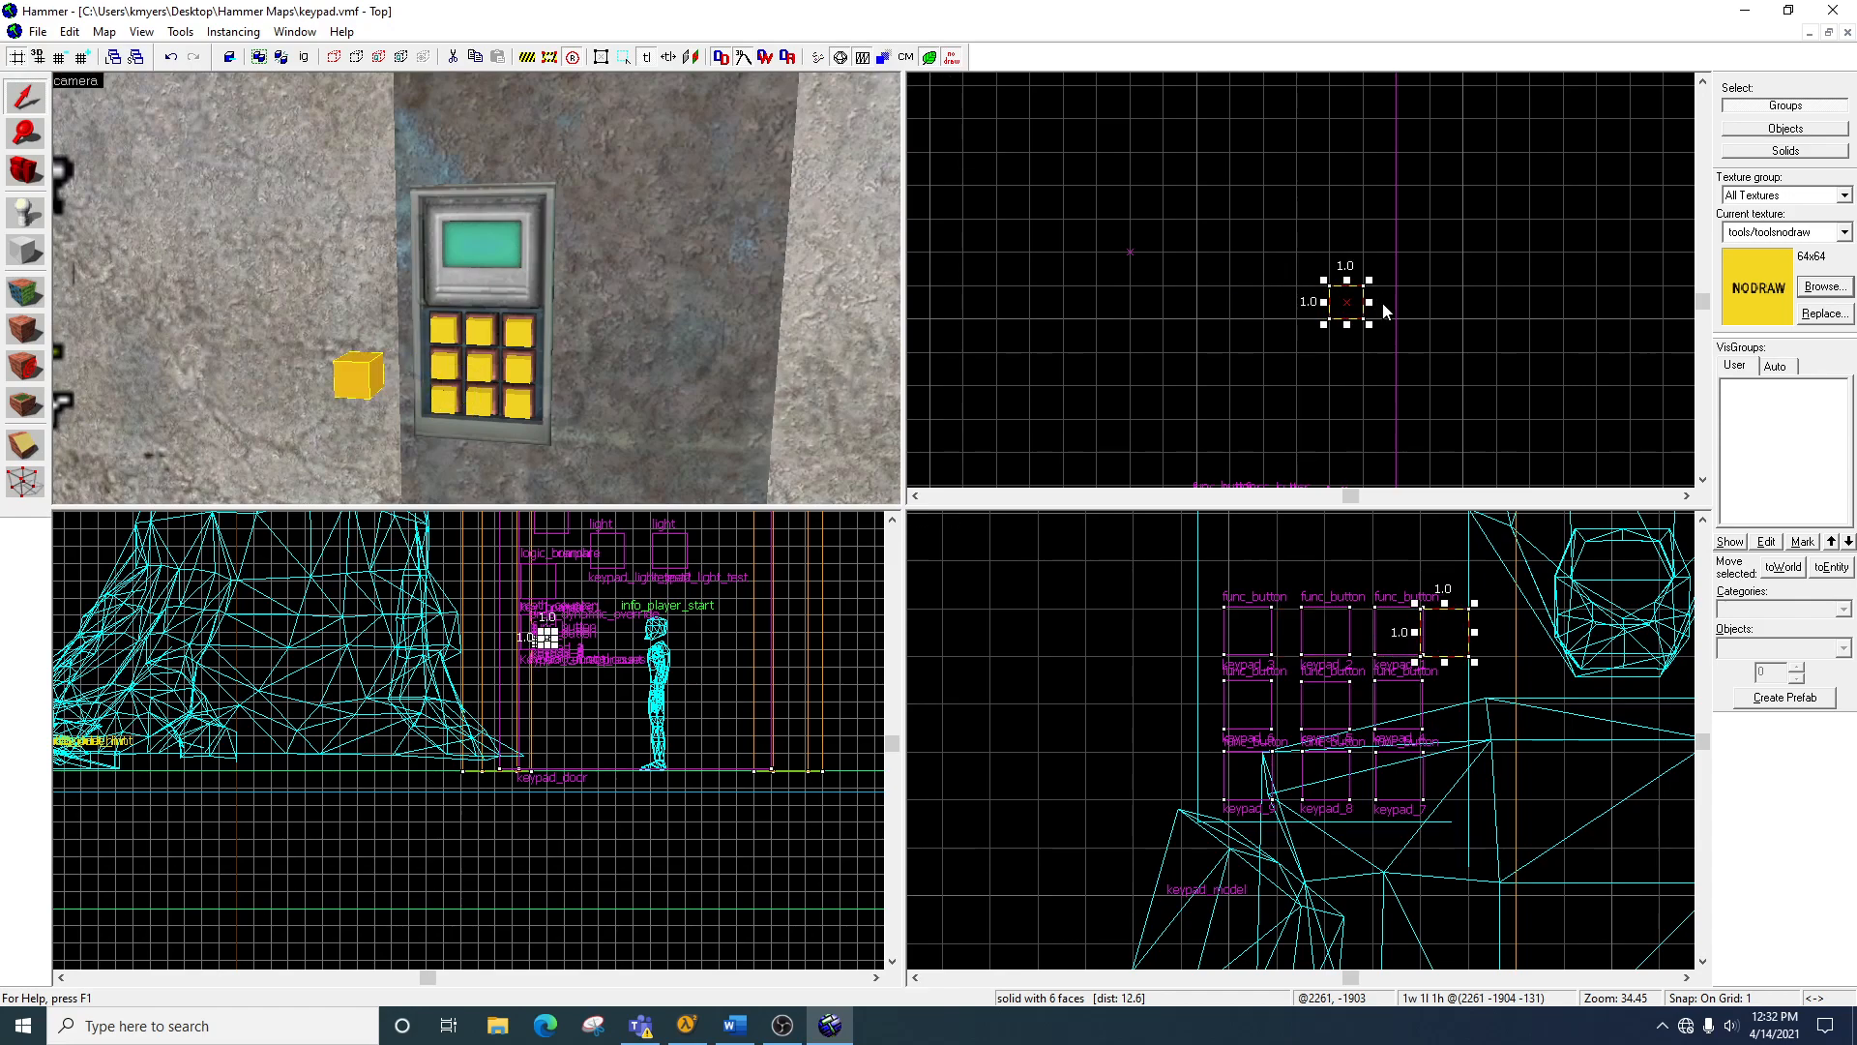
Step: Tie the new nodraw block to an entity of class func_button
right_click(1354, 301)
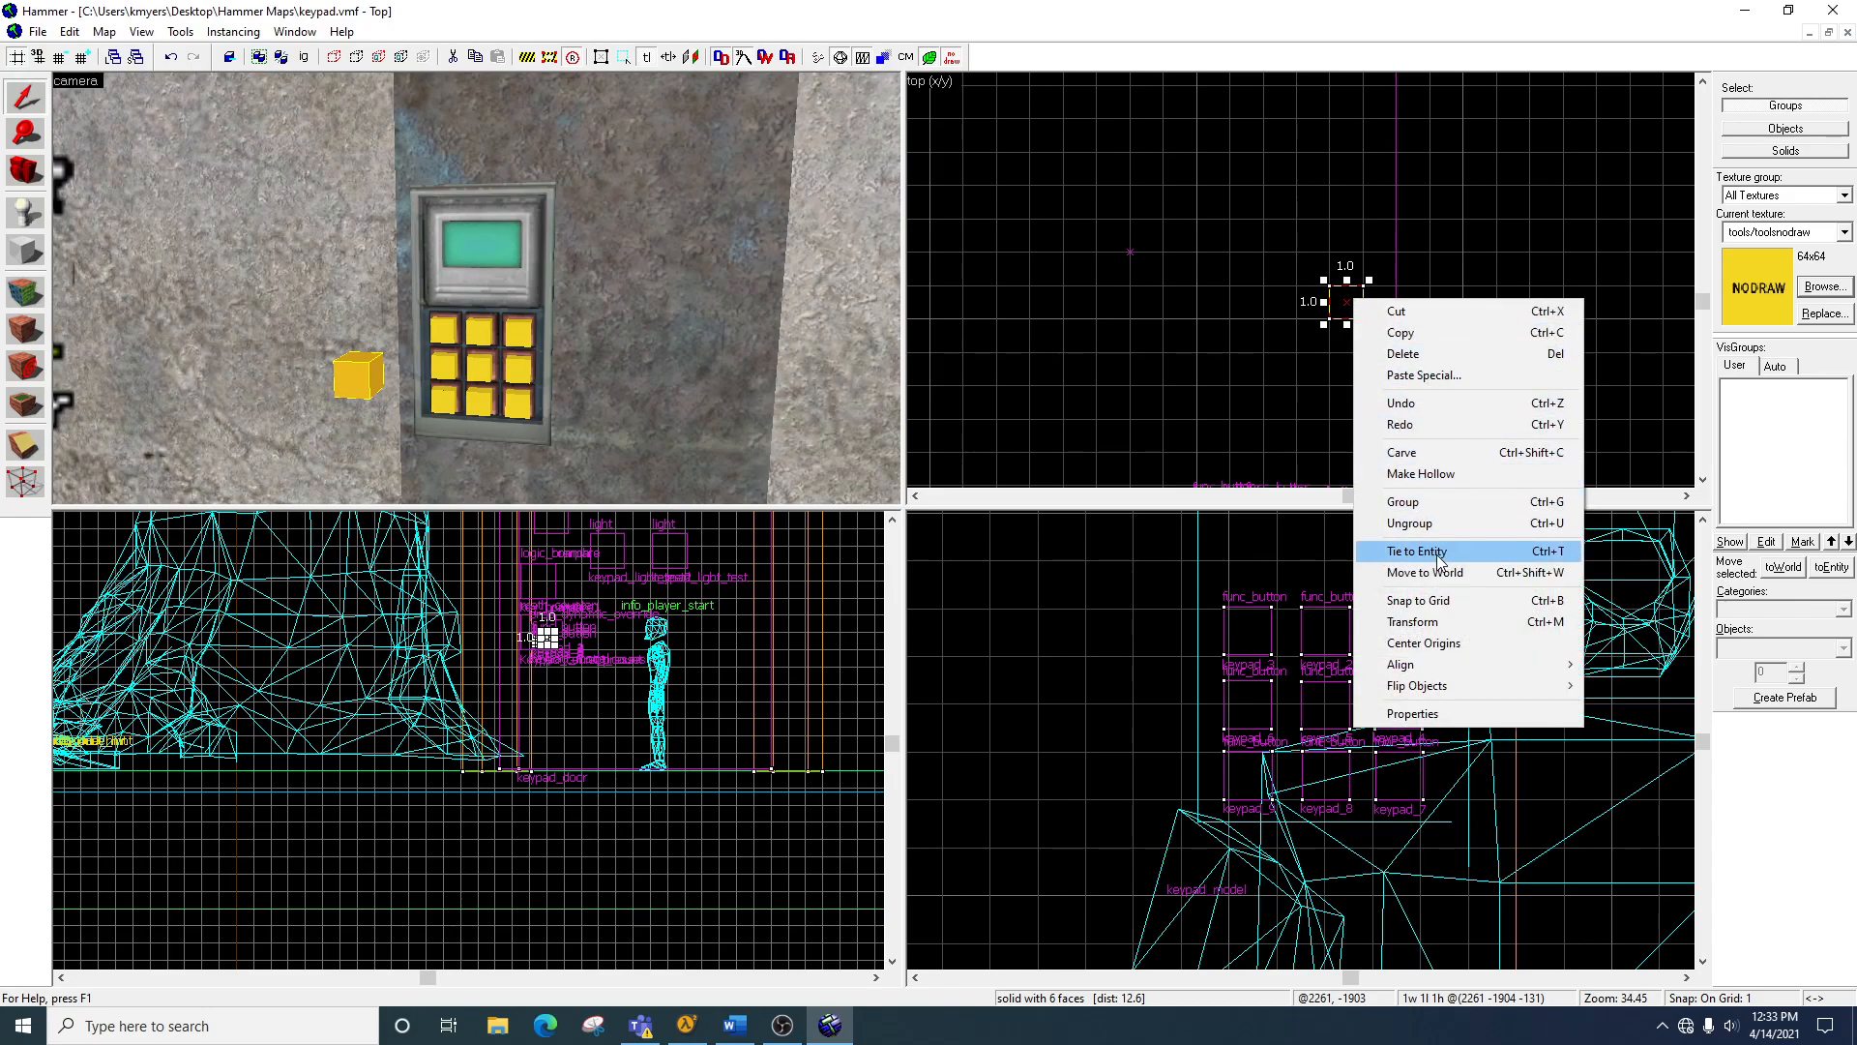
left_click(1436, 555)
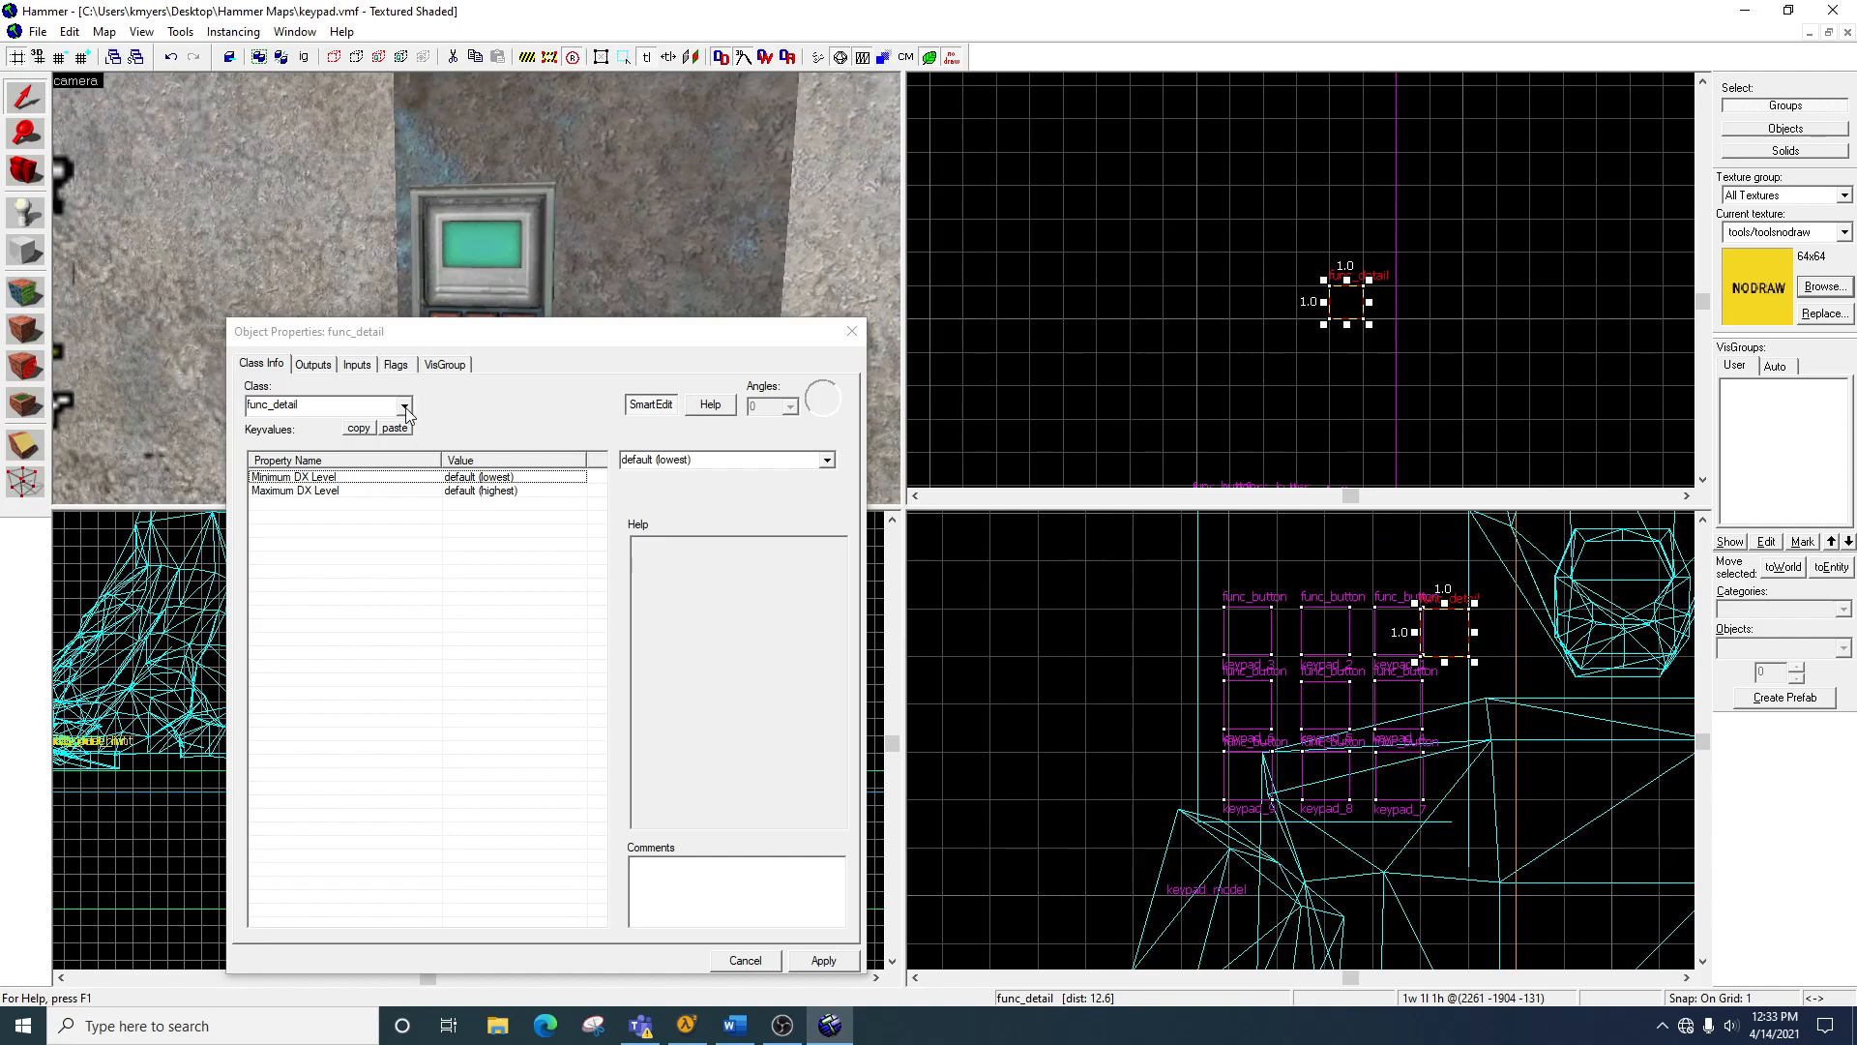
left_click(405, 407)
scroll(356, 458, "up", 2)
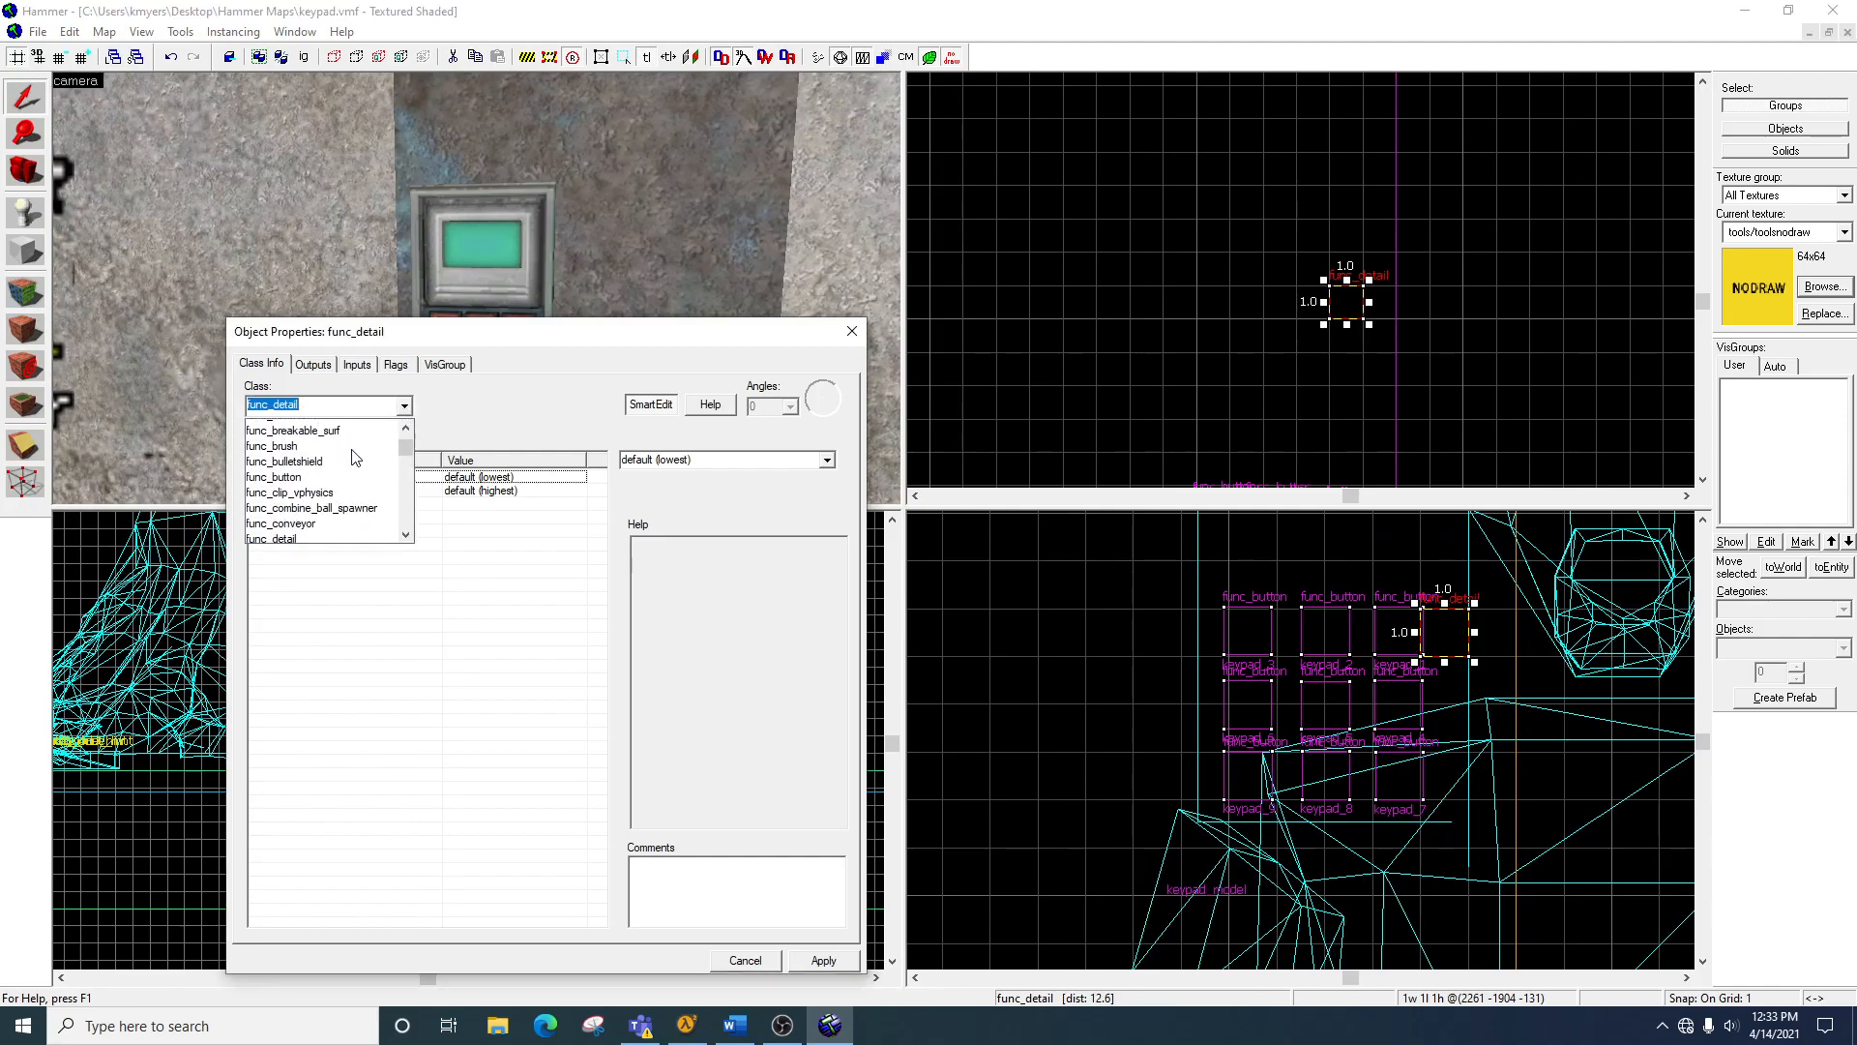
left_click(304, 504)
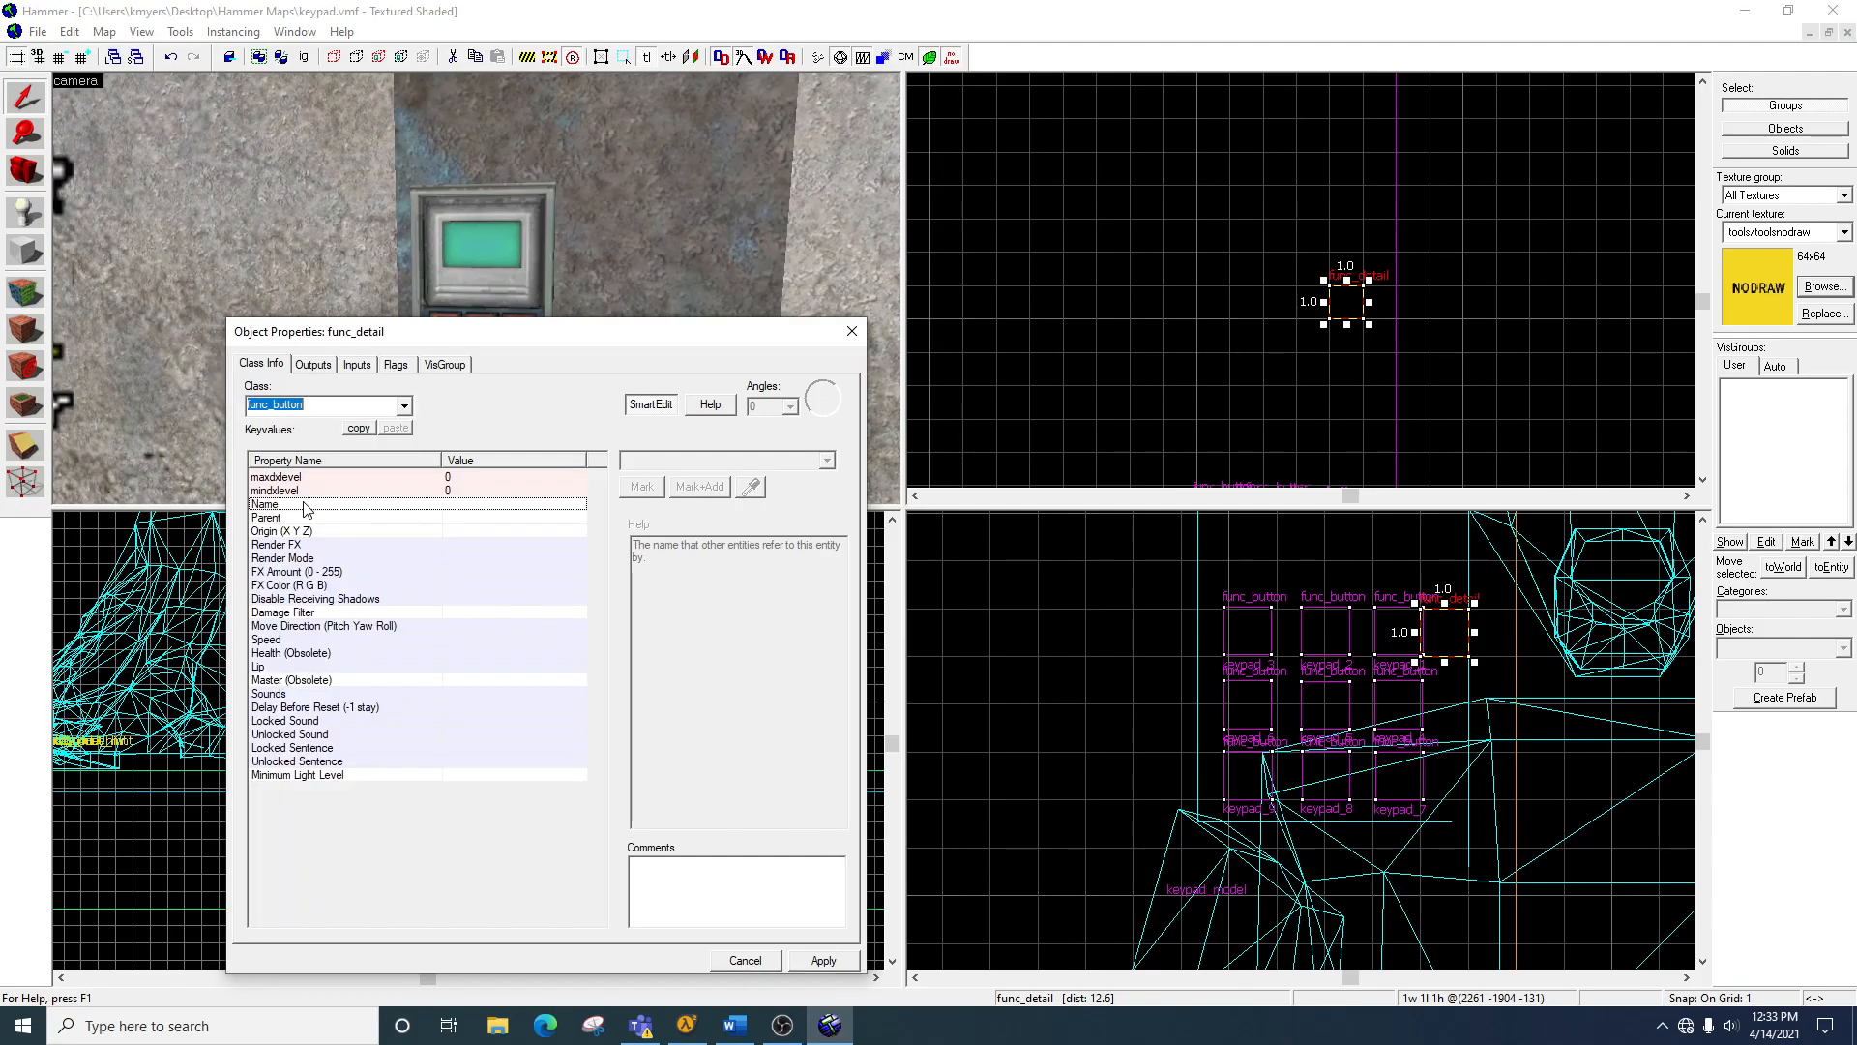
left_click(823, 961)
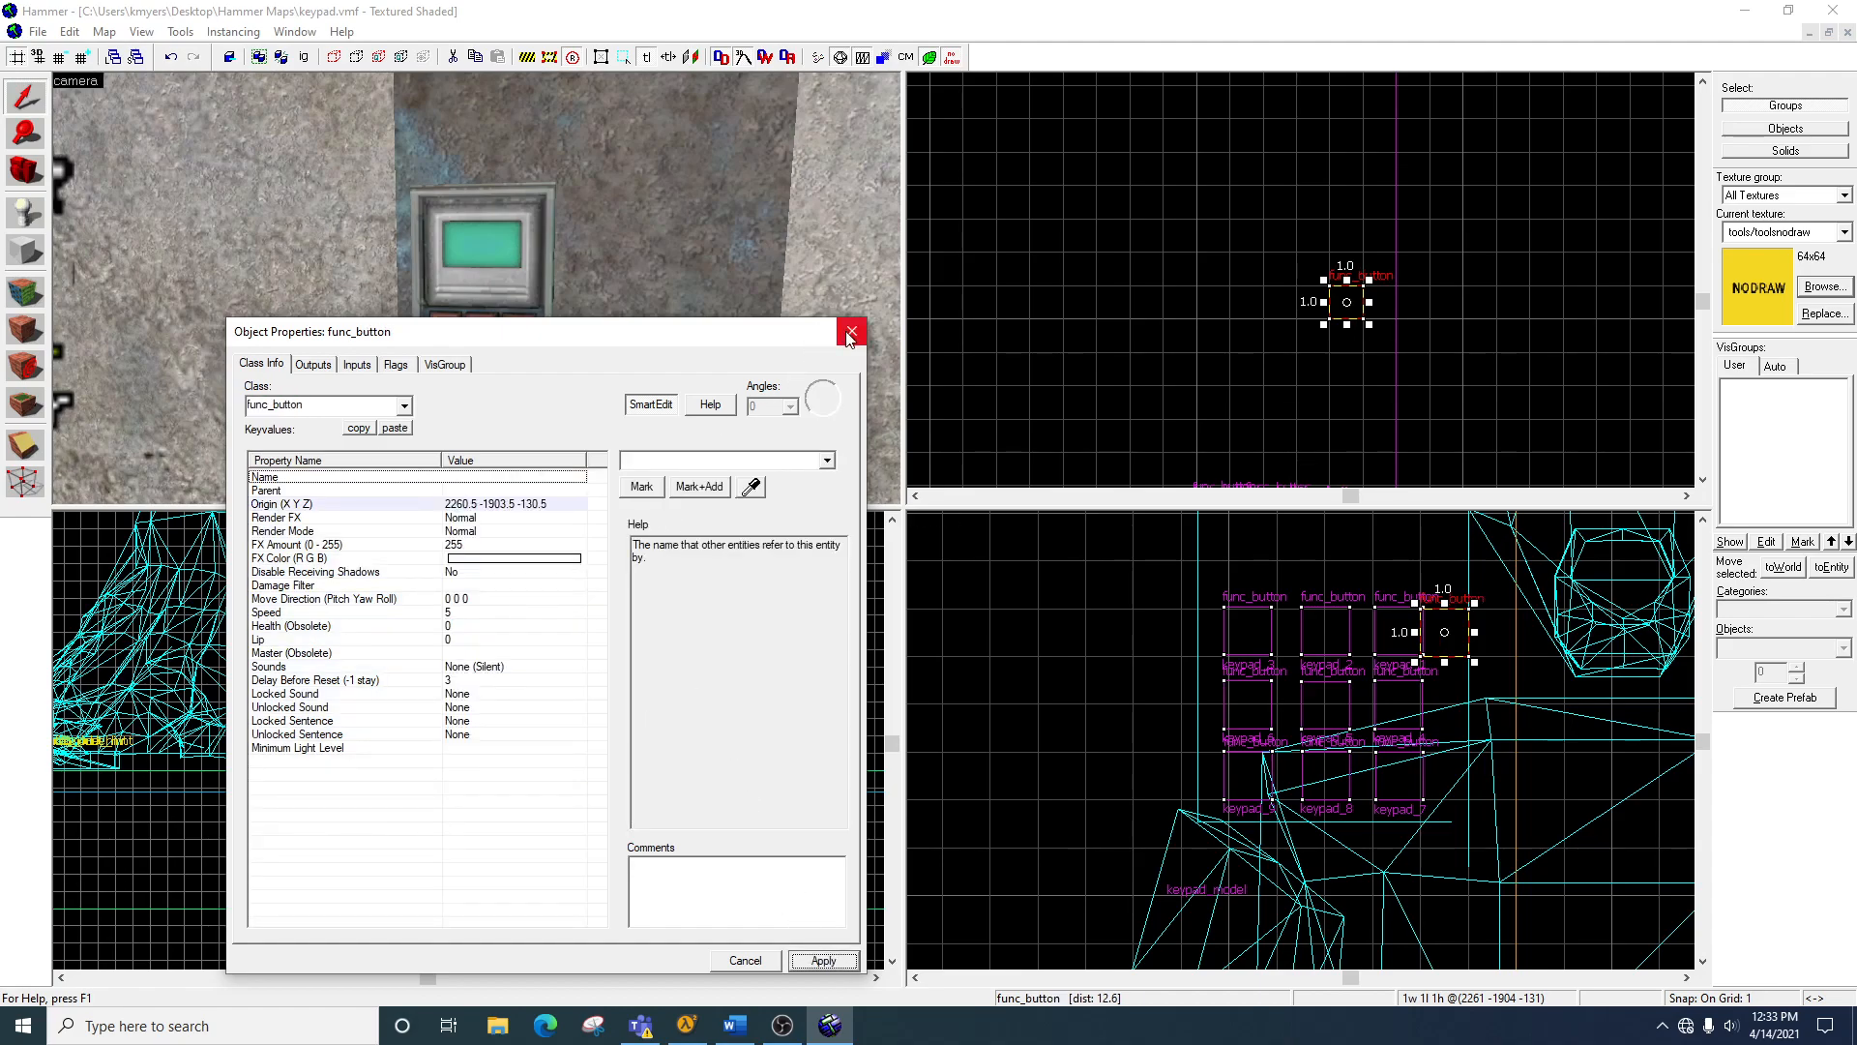
Step: Name the new func_button key1 and apply the name
left_click(638, 462)
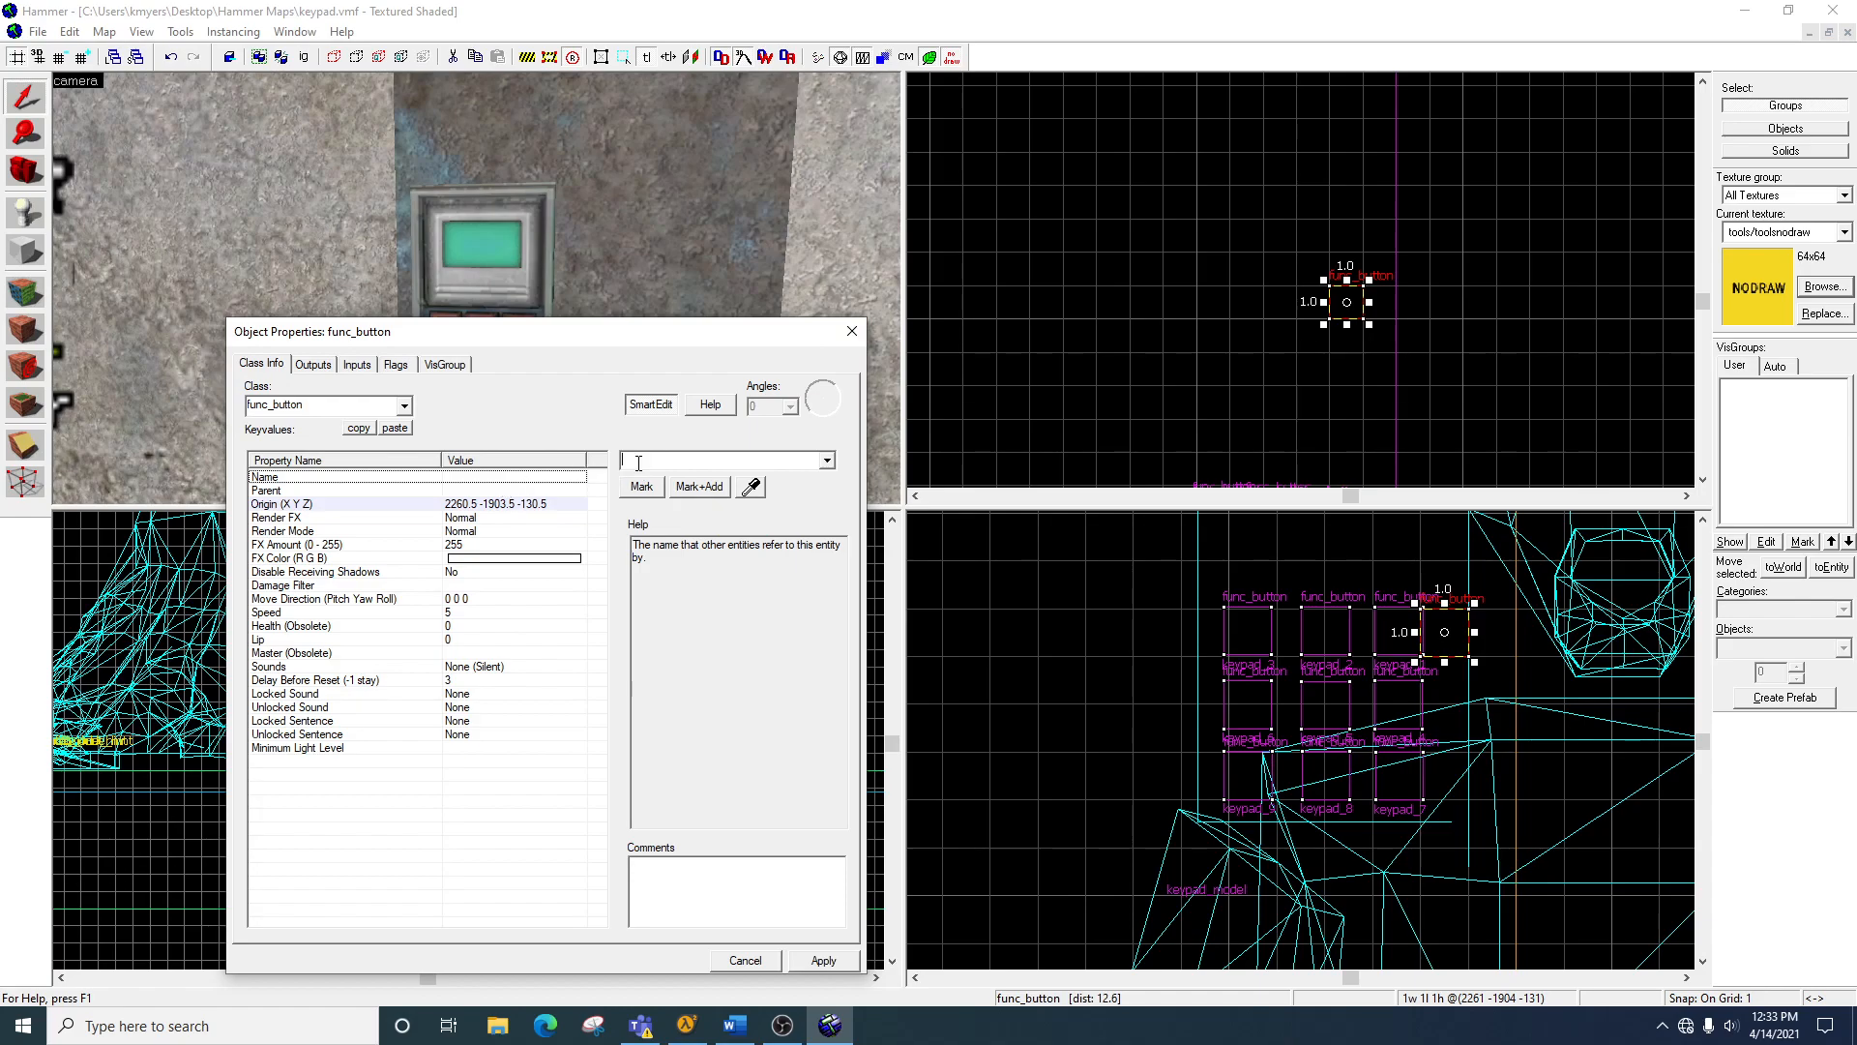
type("key1")
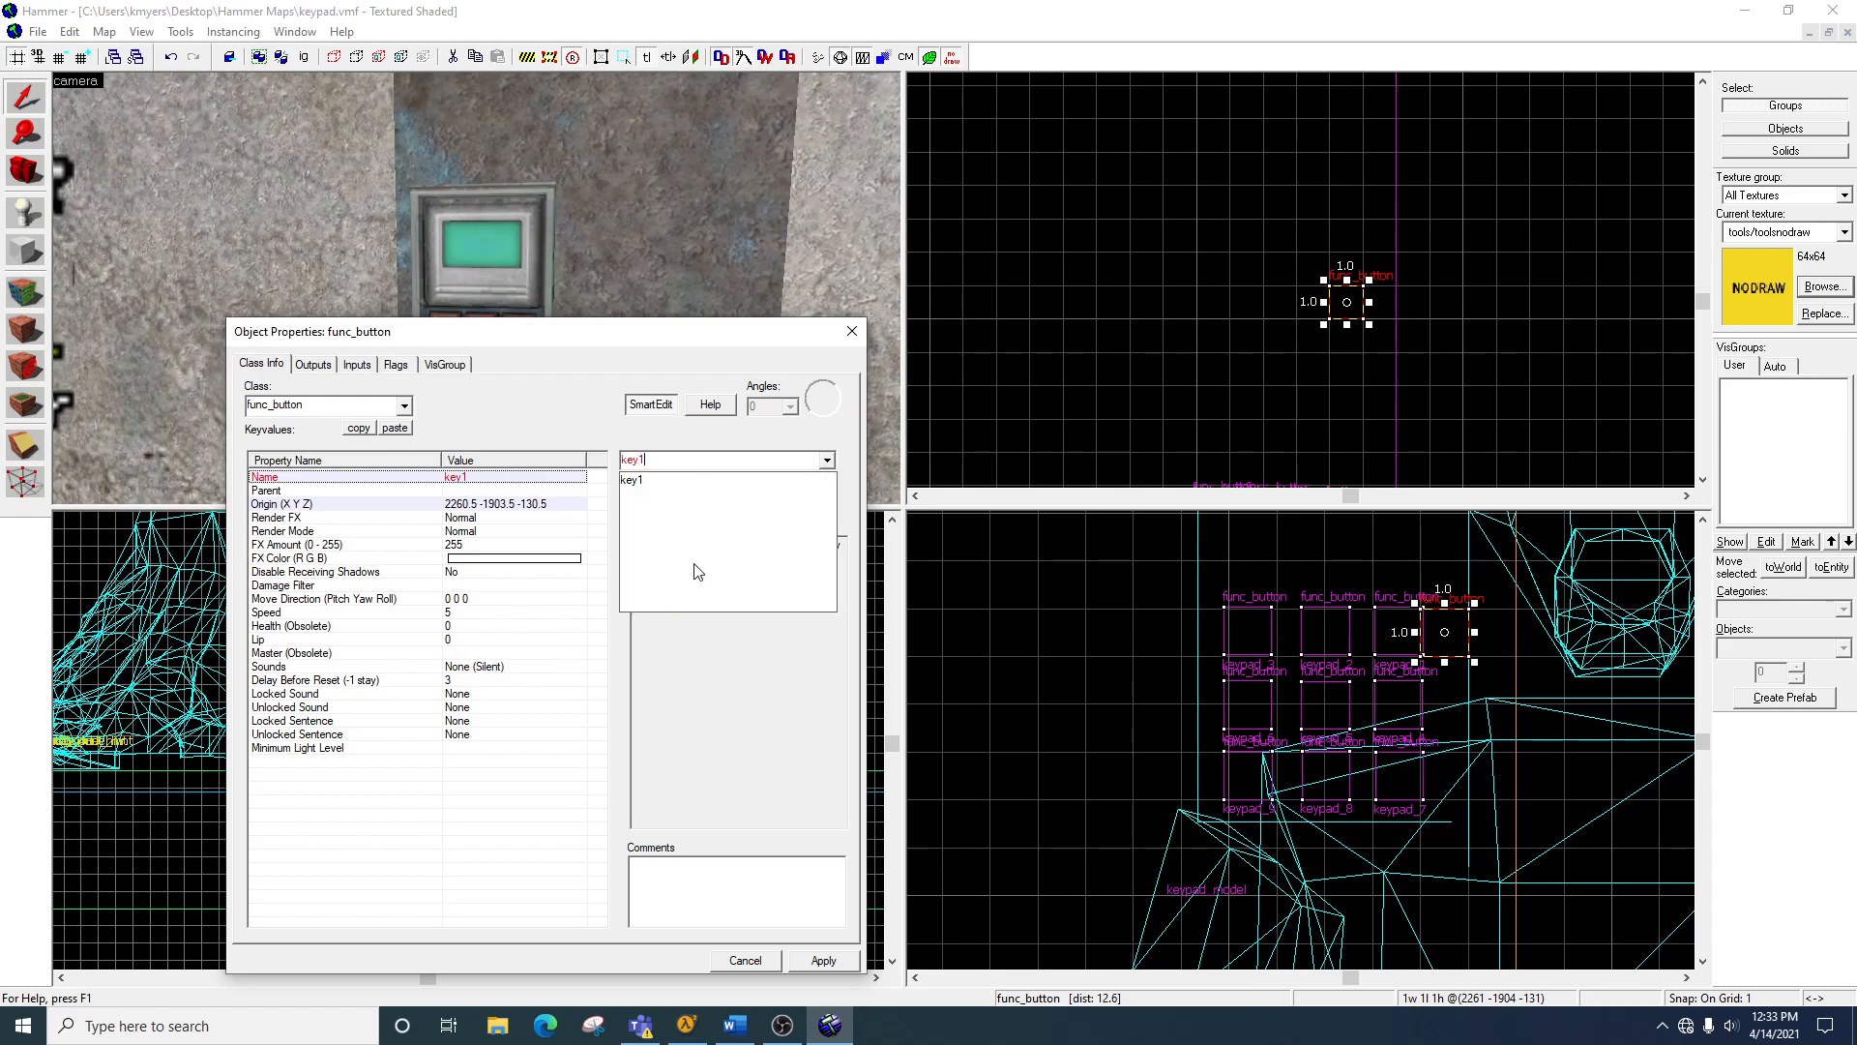
left_click(827, 962)
left_click(828, 961)
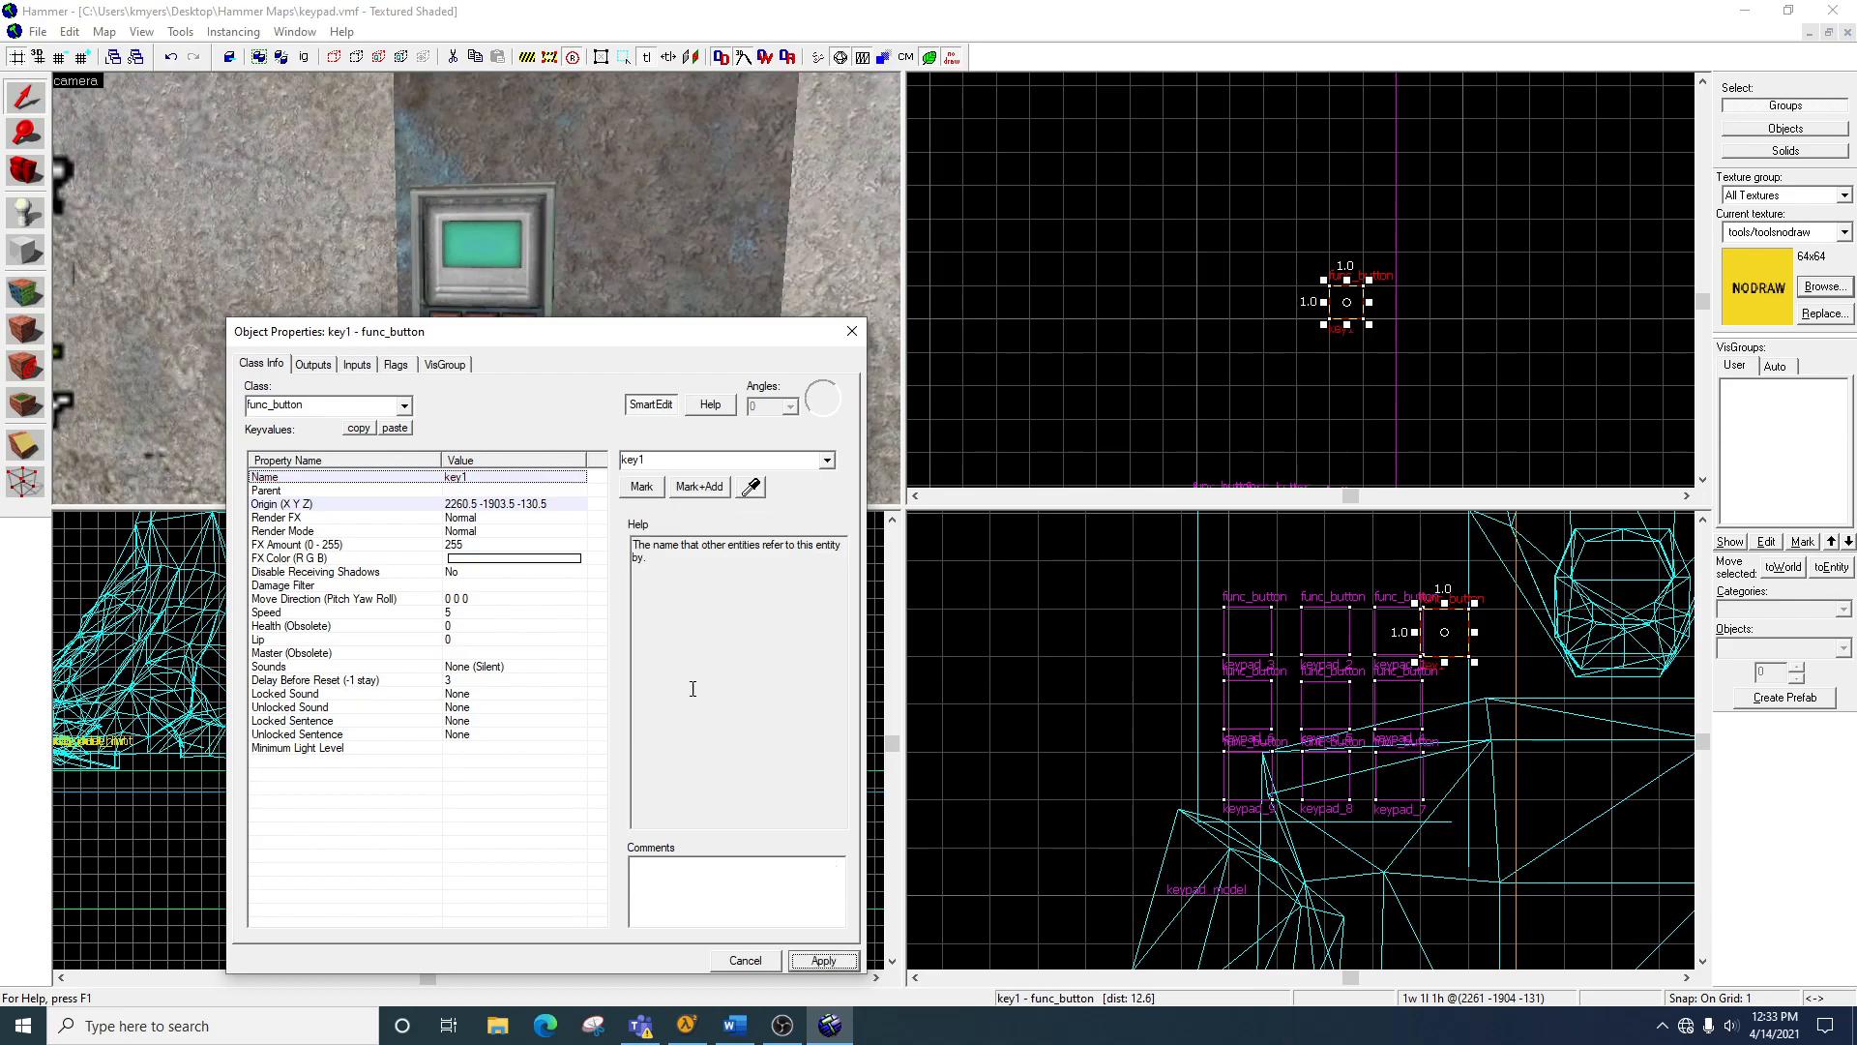
Step: Give key1 the small doop sound and a Delay Before Reset of 0, and apply both values
left_click(474, 667)
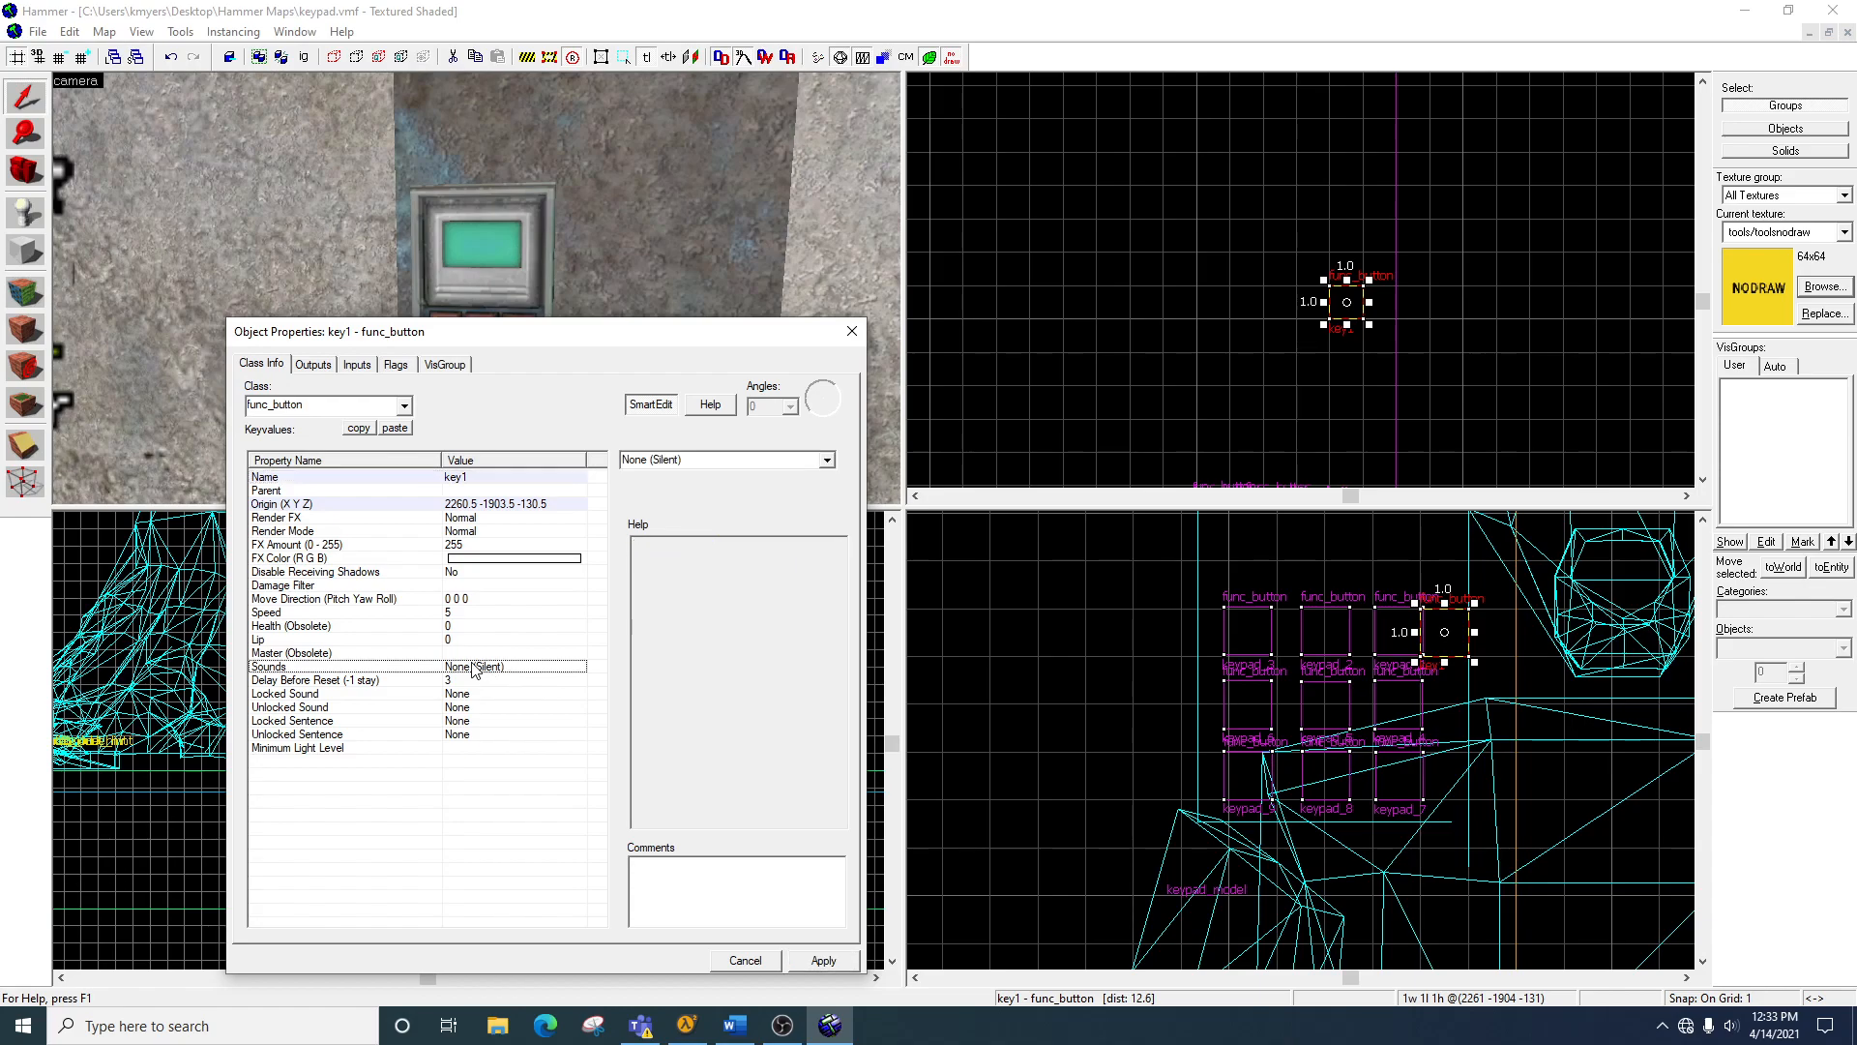
left_click(827, 460)
scroll(706, 550, "down", 4)
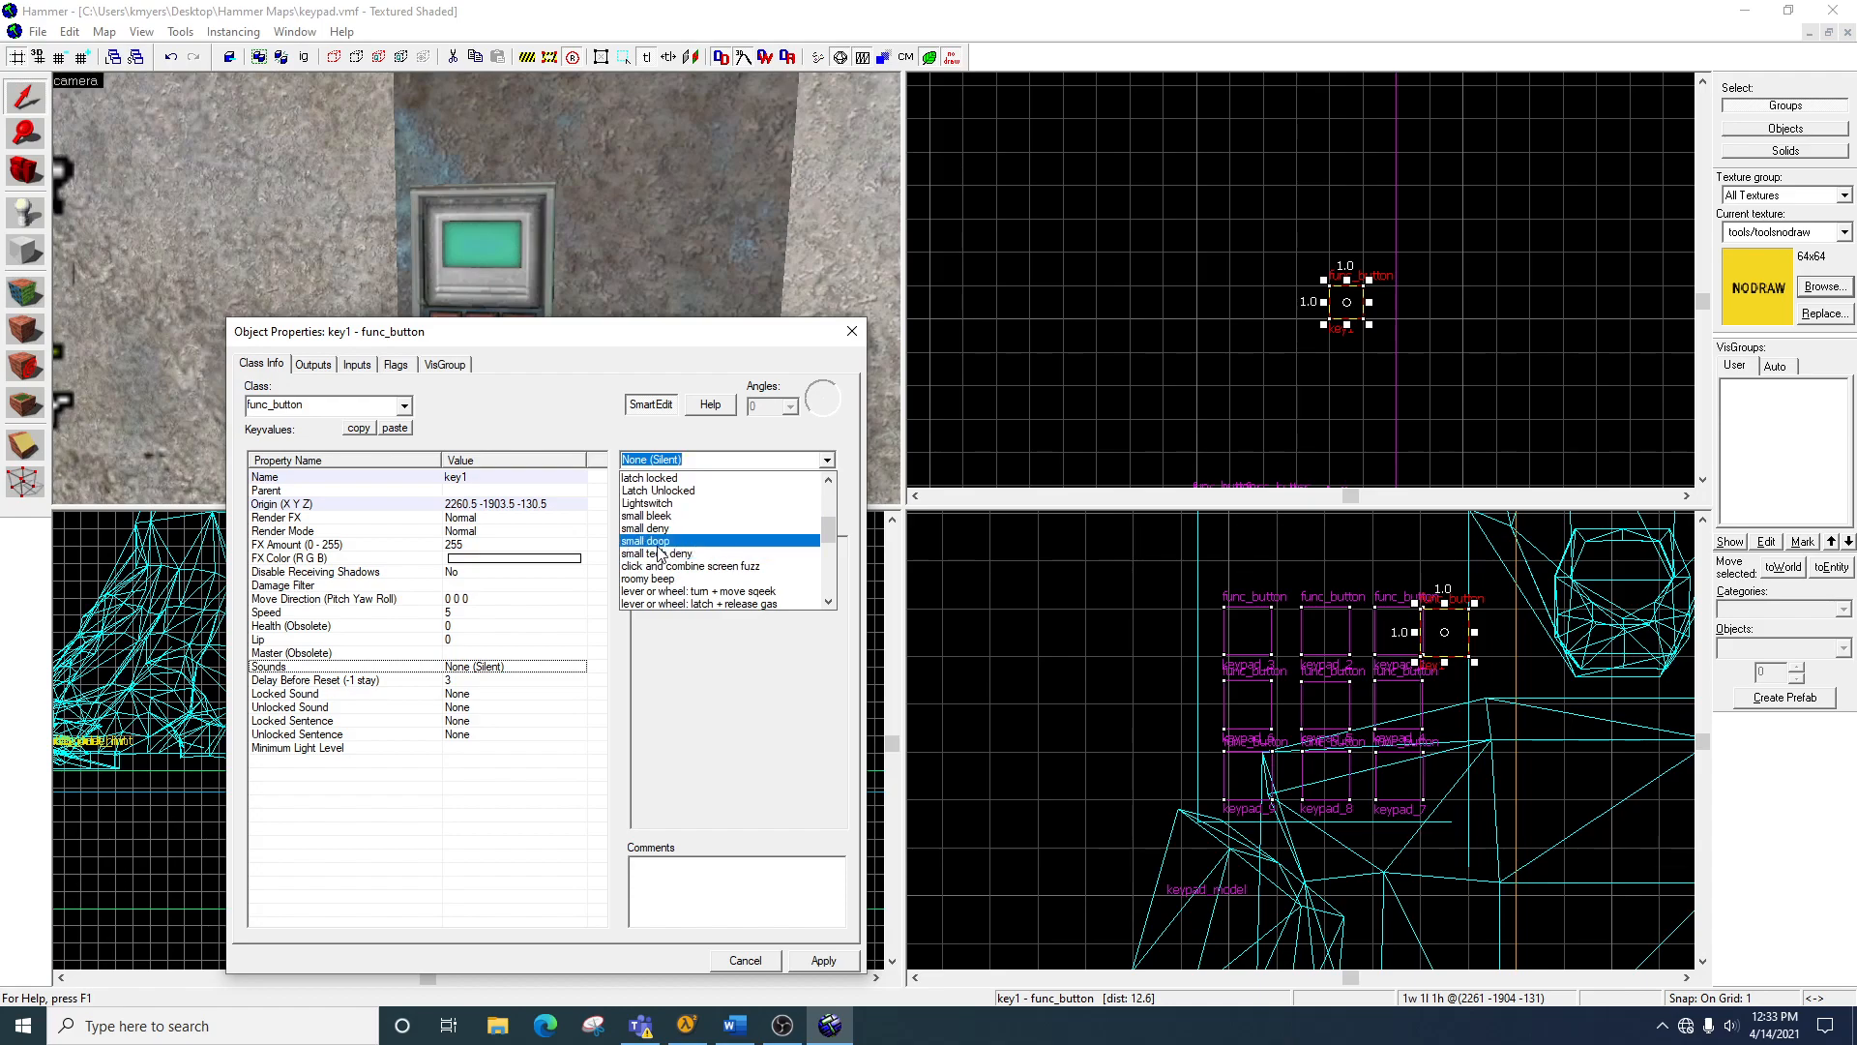
left_click(658, 542)
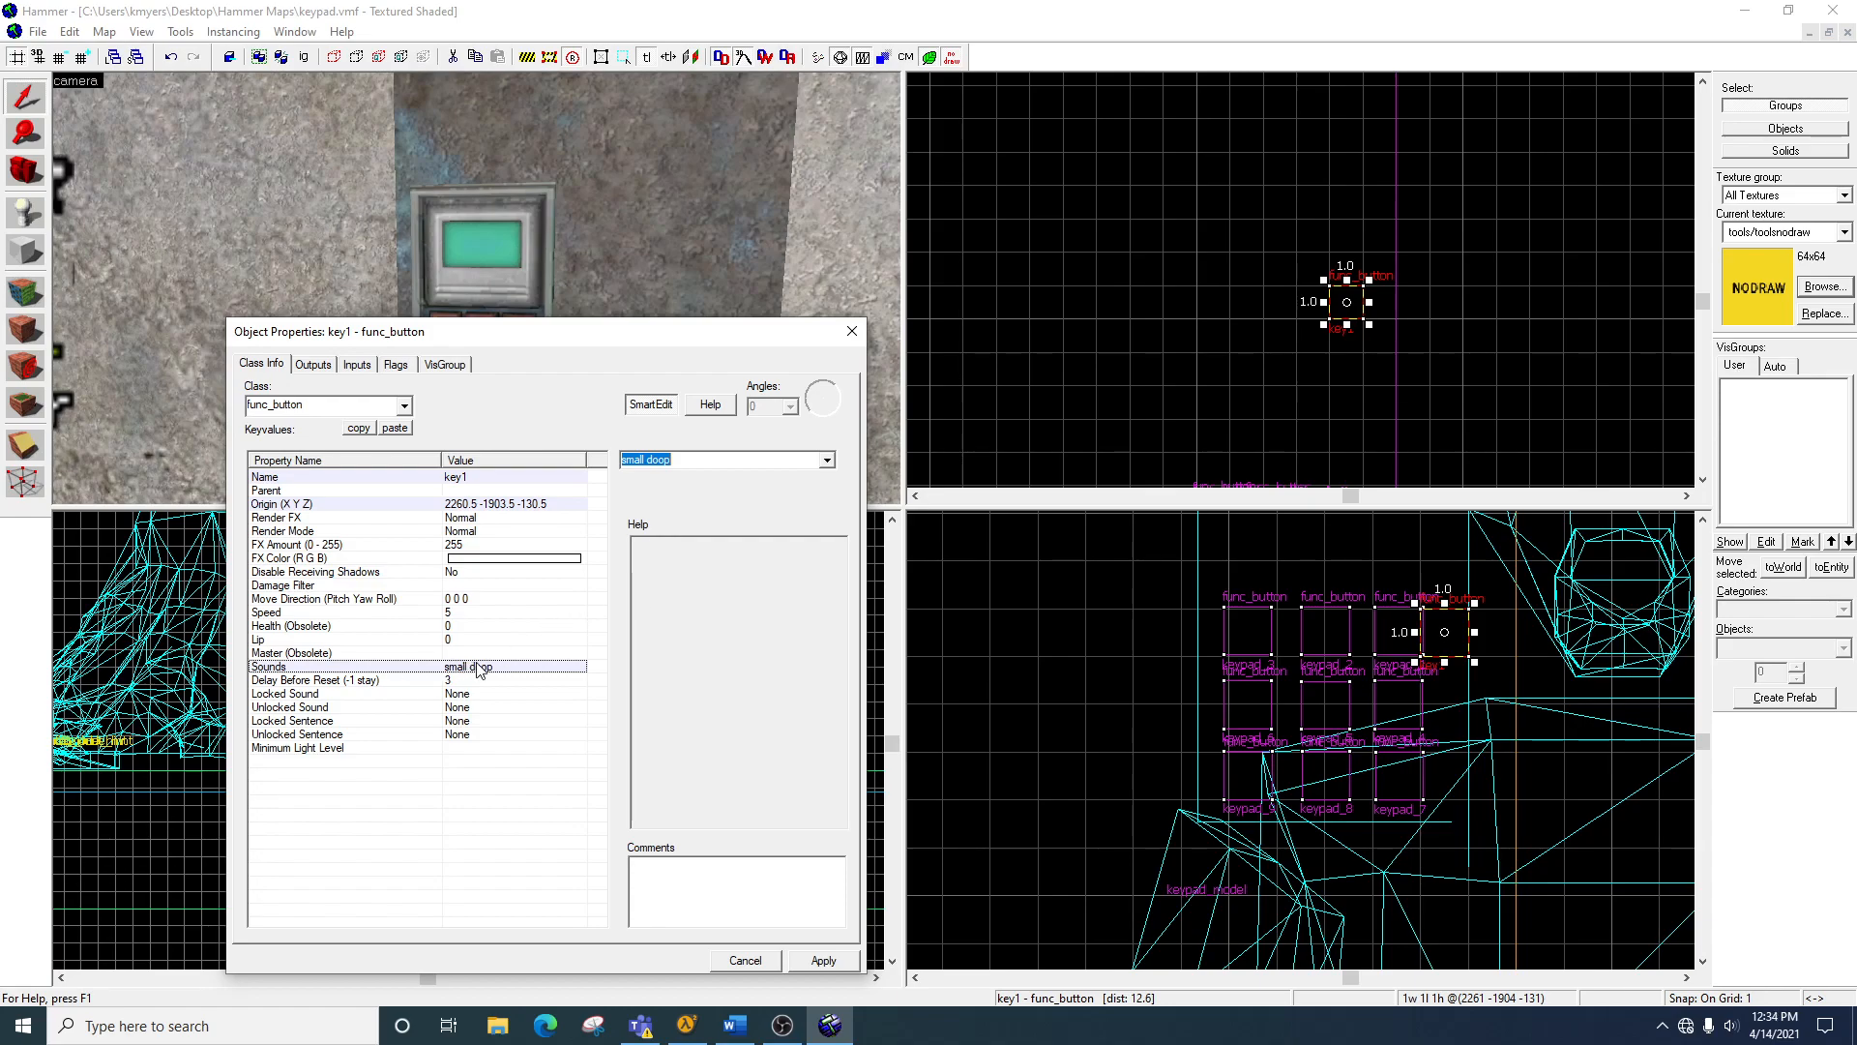
left_click(462, 681)
left_click_drag(643, 466, 612, 466)
type("0")
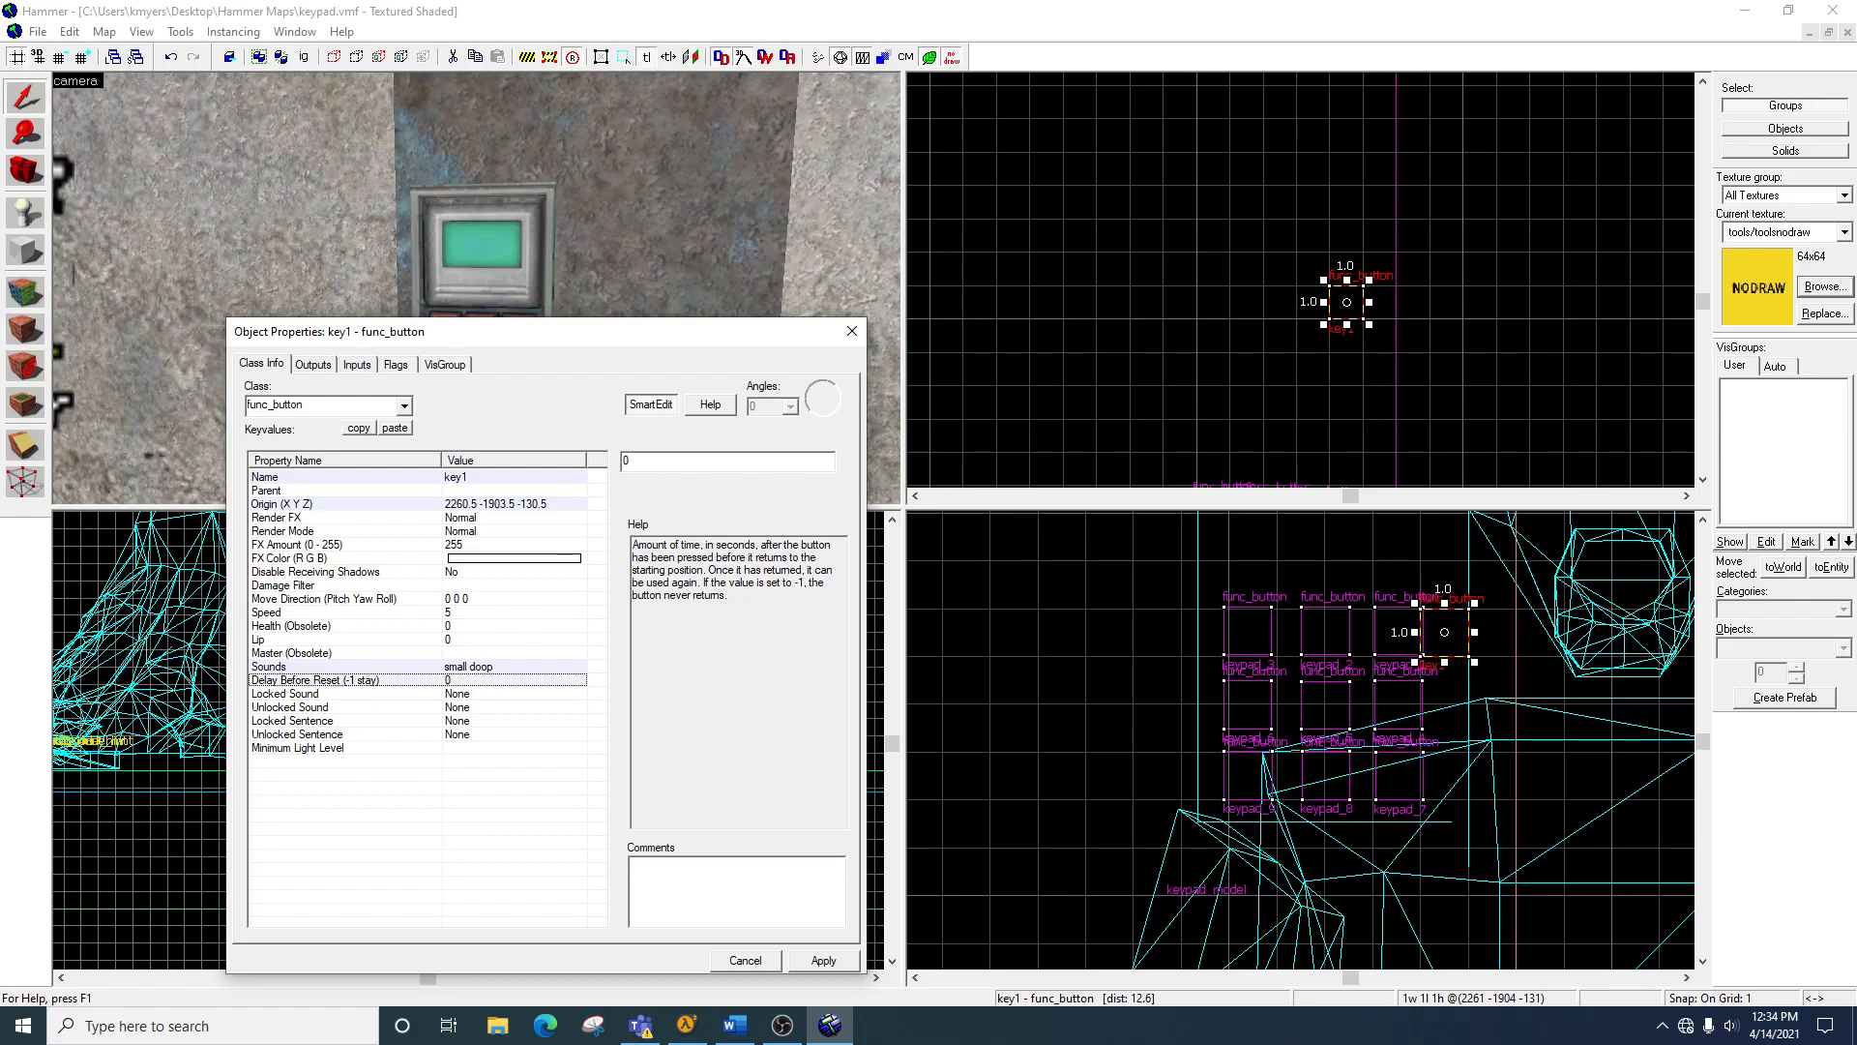
left_click(818, 959)
Step: Enable the Don't move flag on key1, apply it and close the object properties
left_click(395, 365)
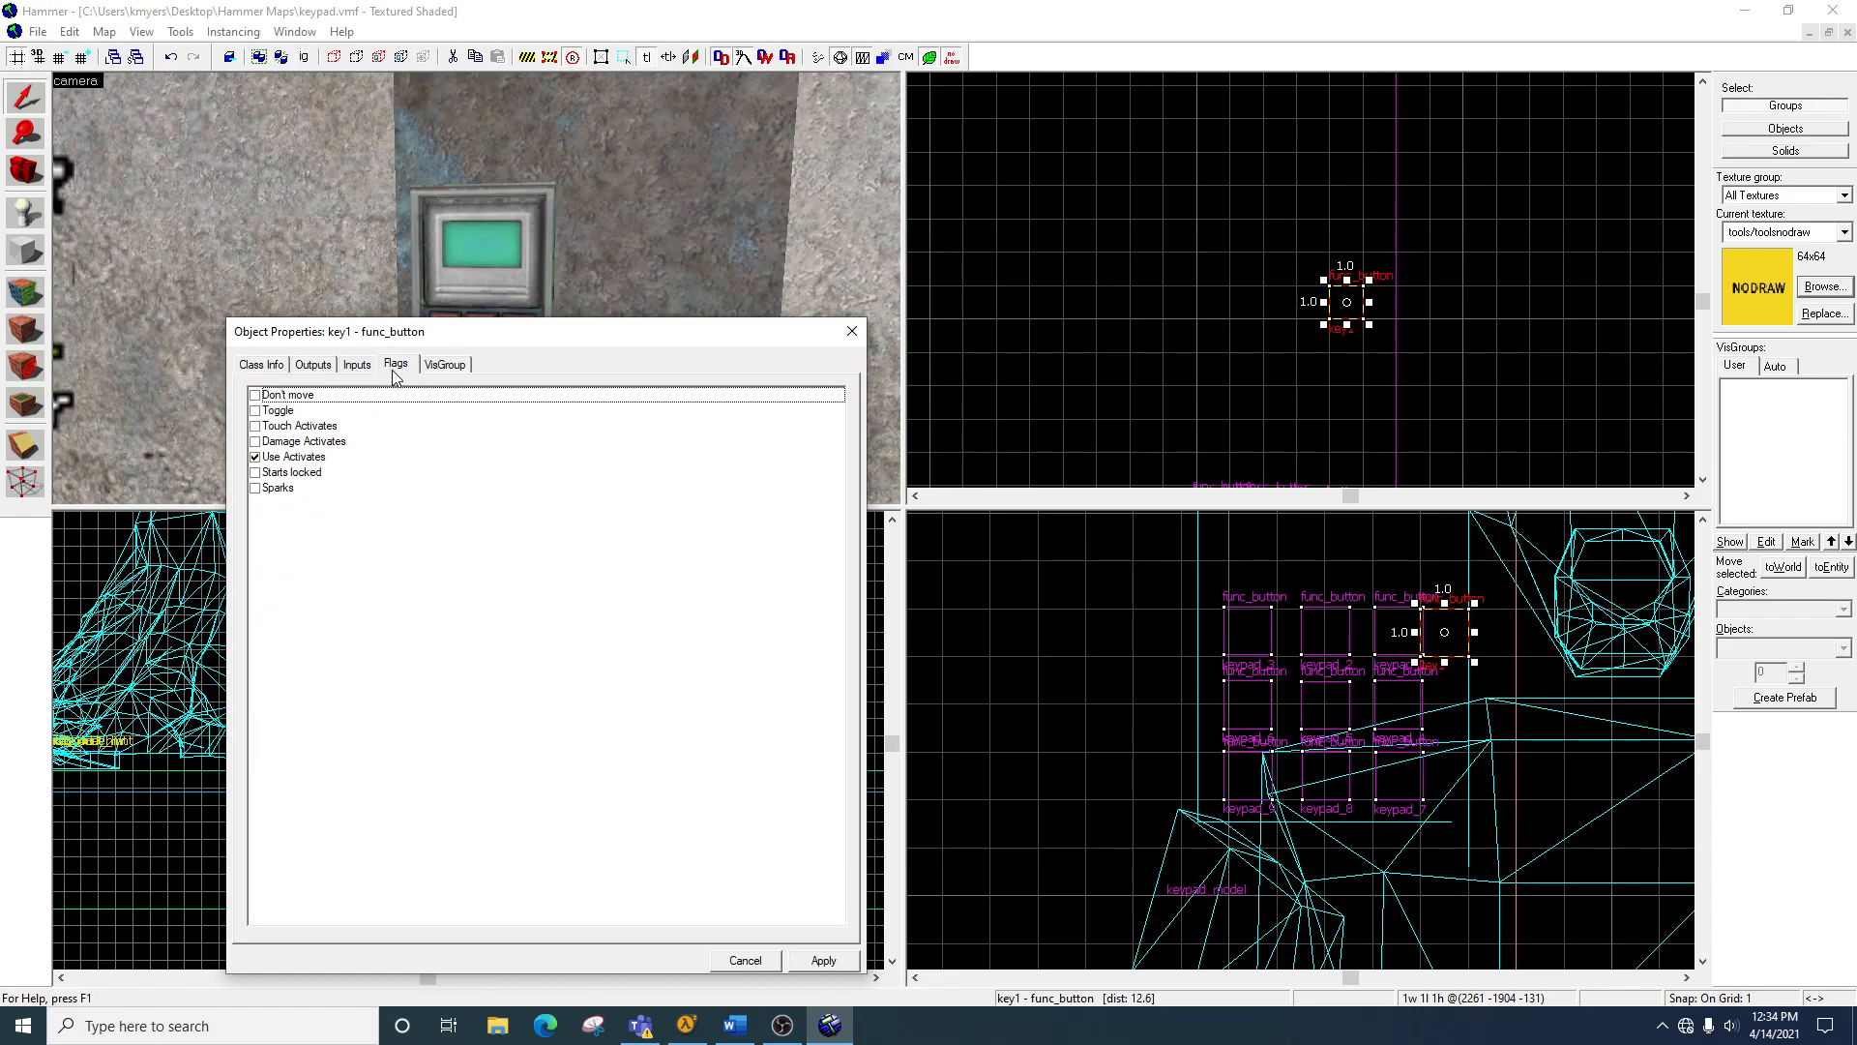
left_click(255, 396)
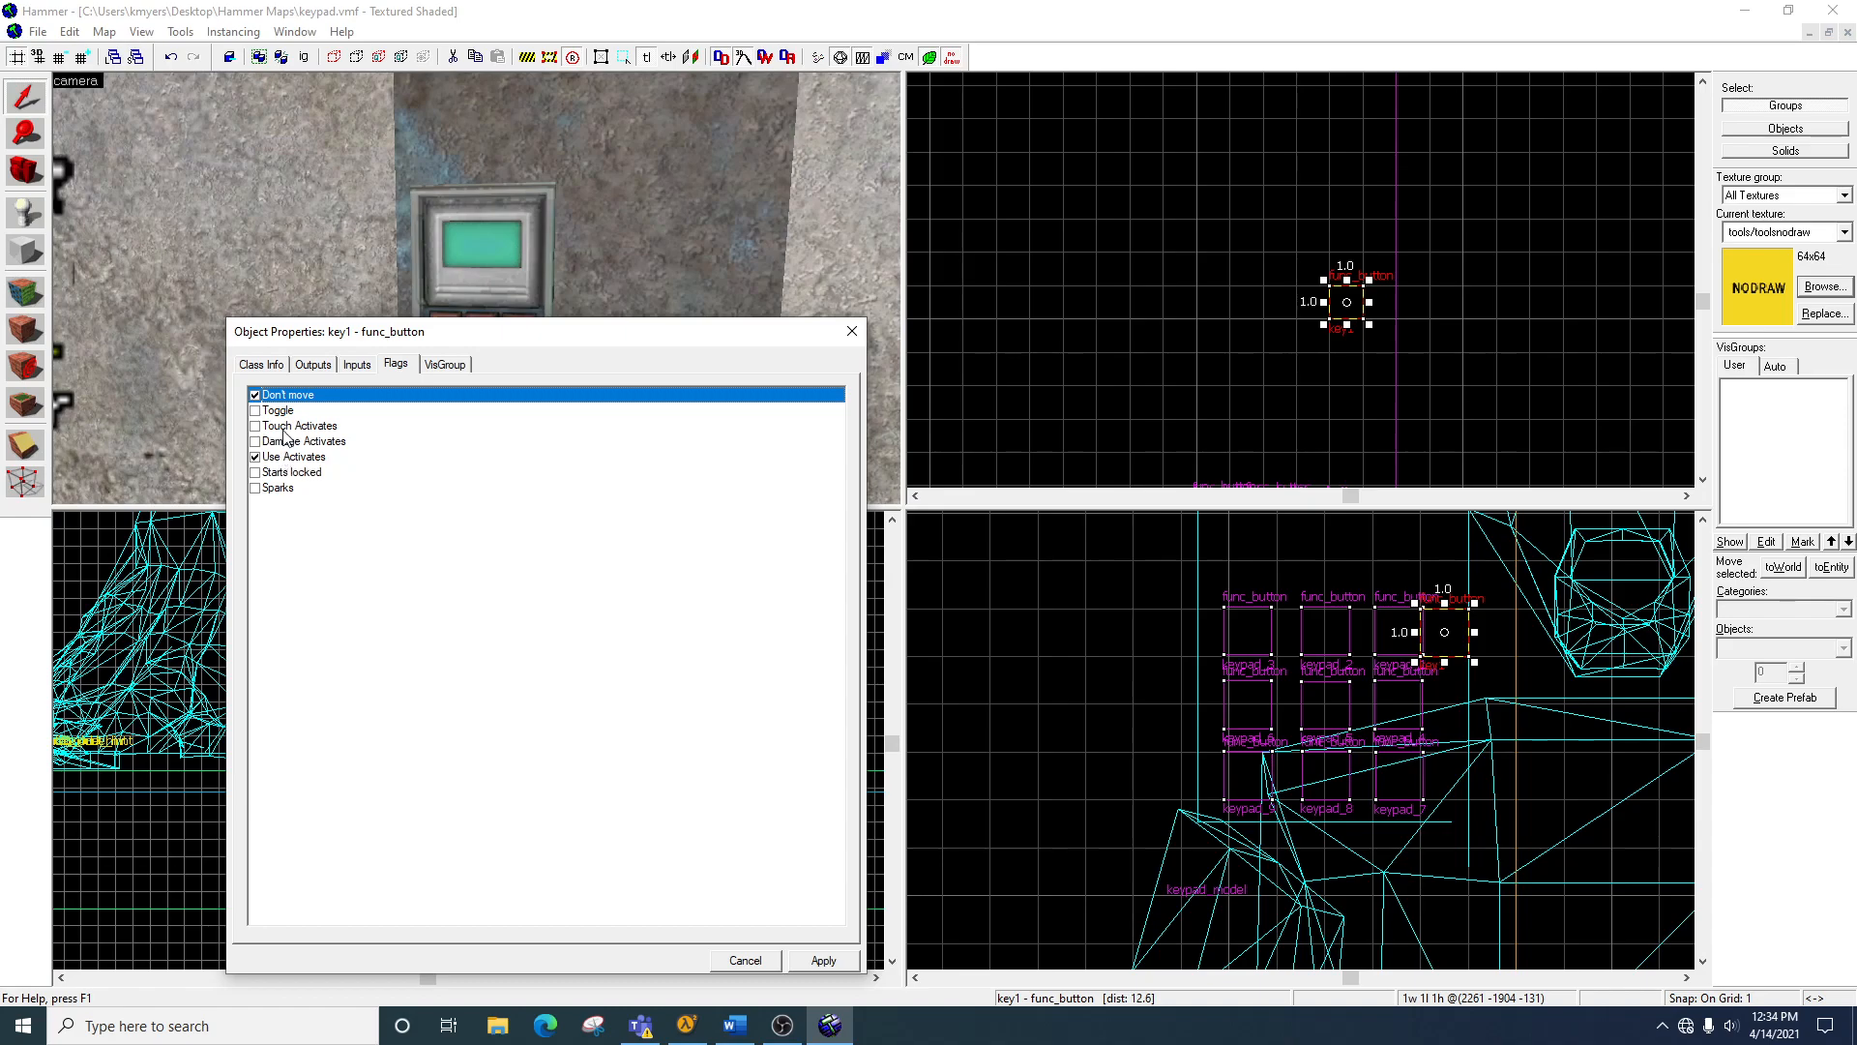
left_click(823, 961)
left_click(853, 332)
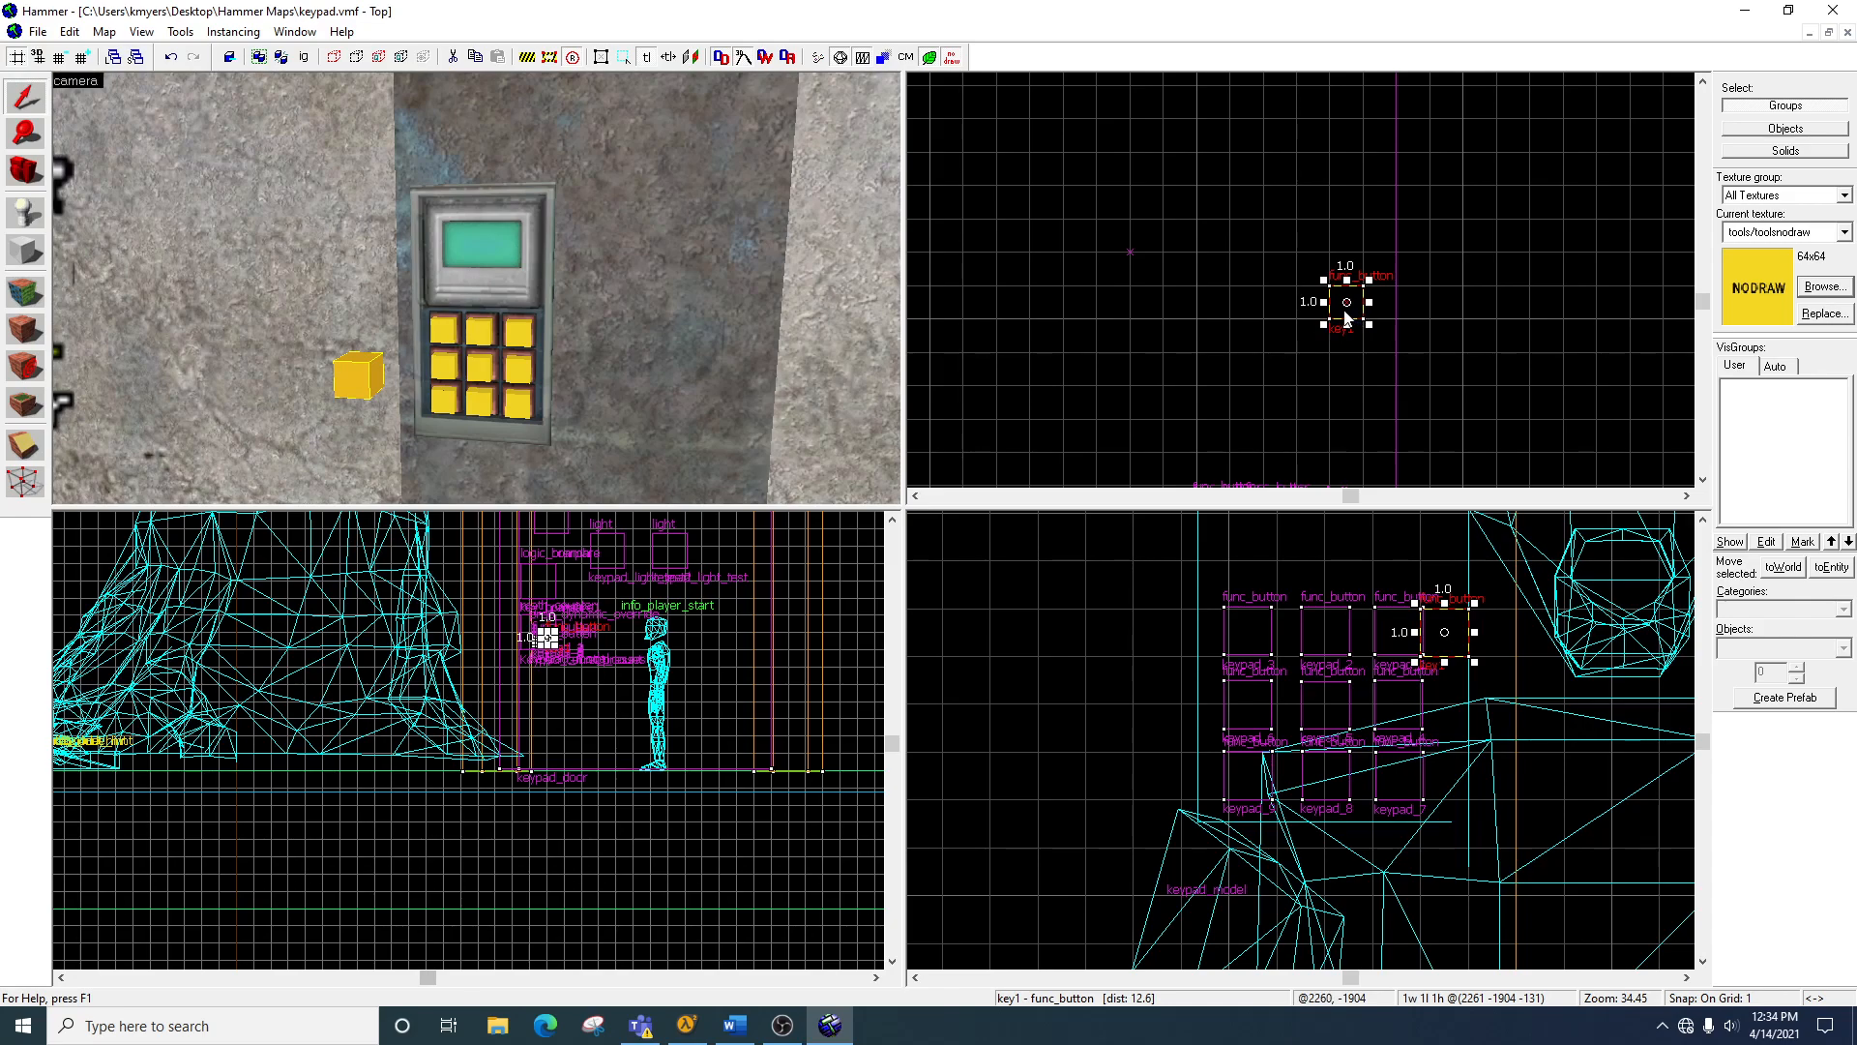
Step: Clone the key1 button five times in the top view, spreading the copies beside the original
left_click_drag(1344, 303, 1081, 247, "shift")
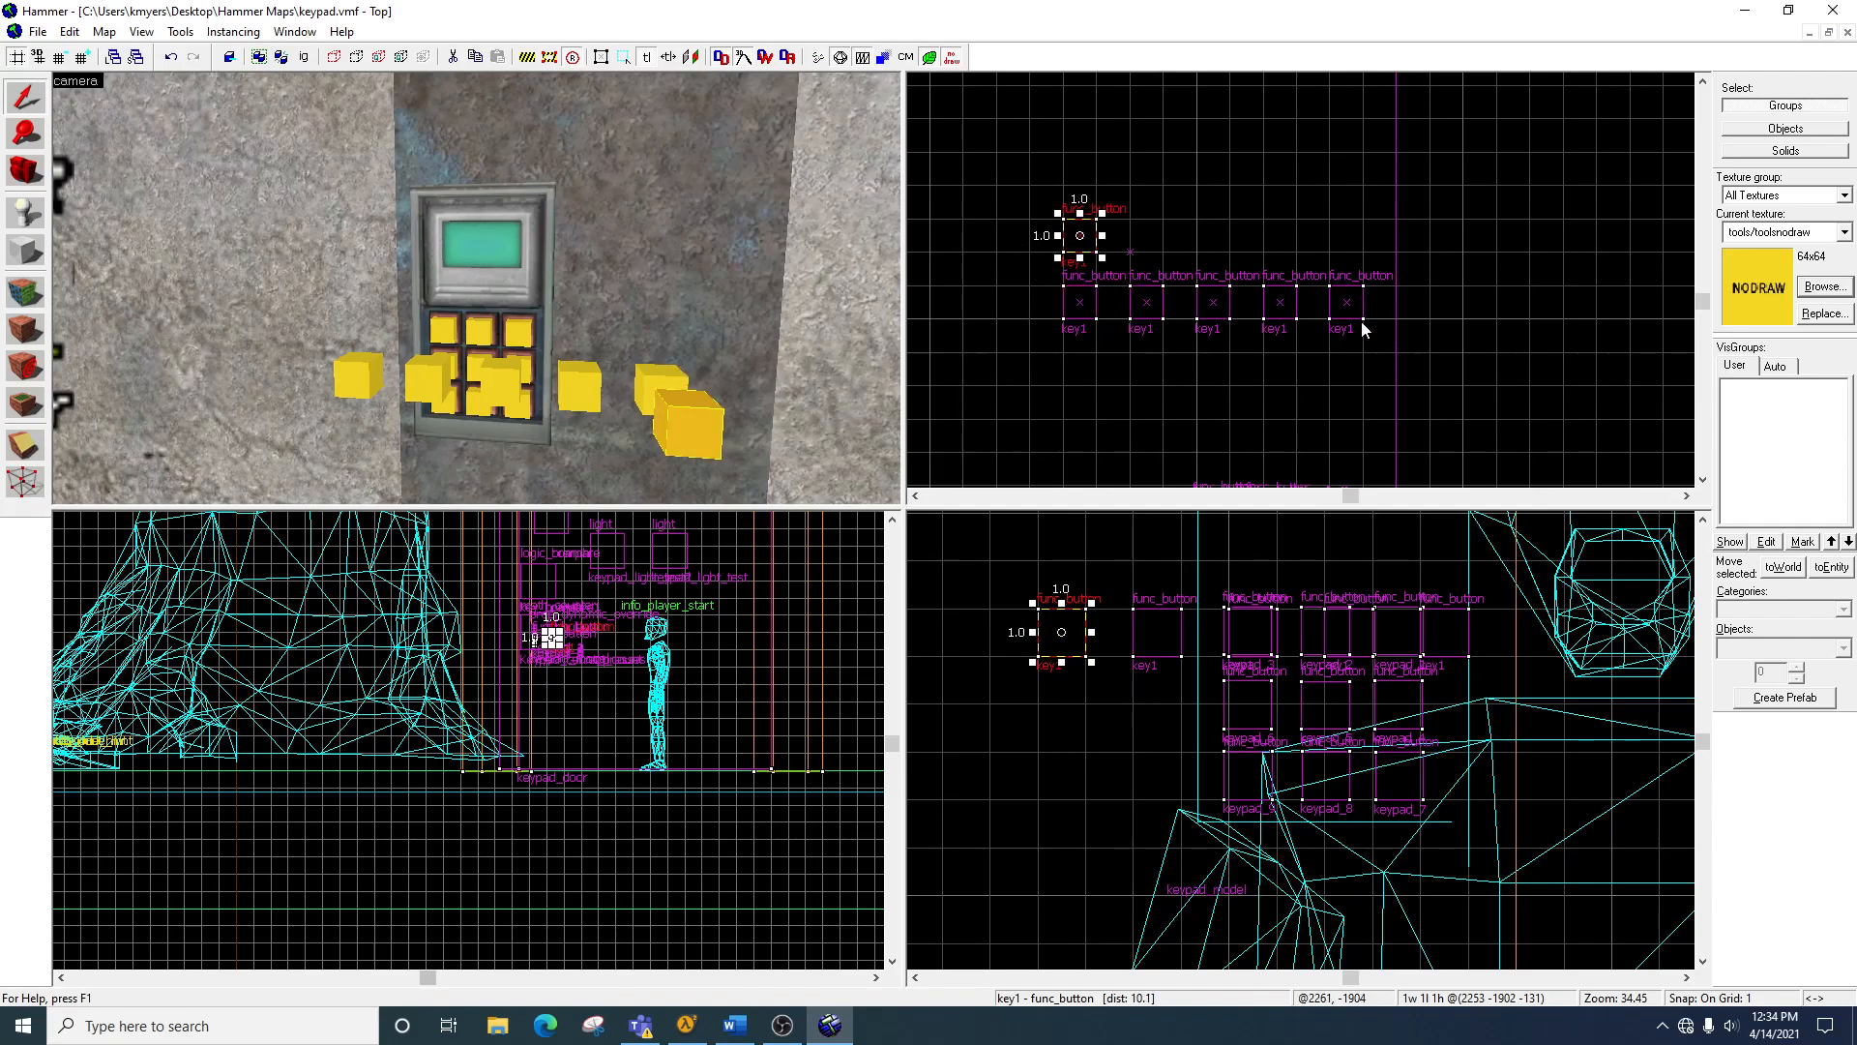
scroll(1308, 324, "up", 4)
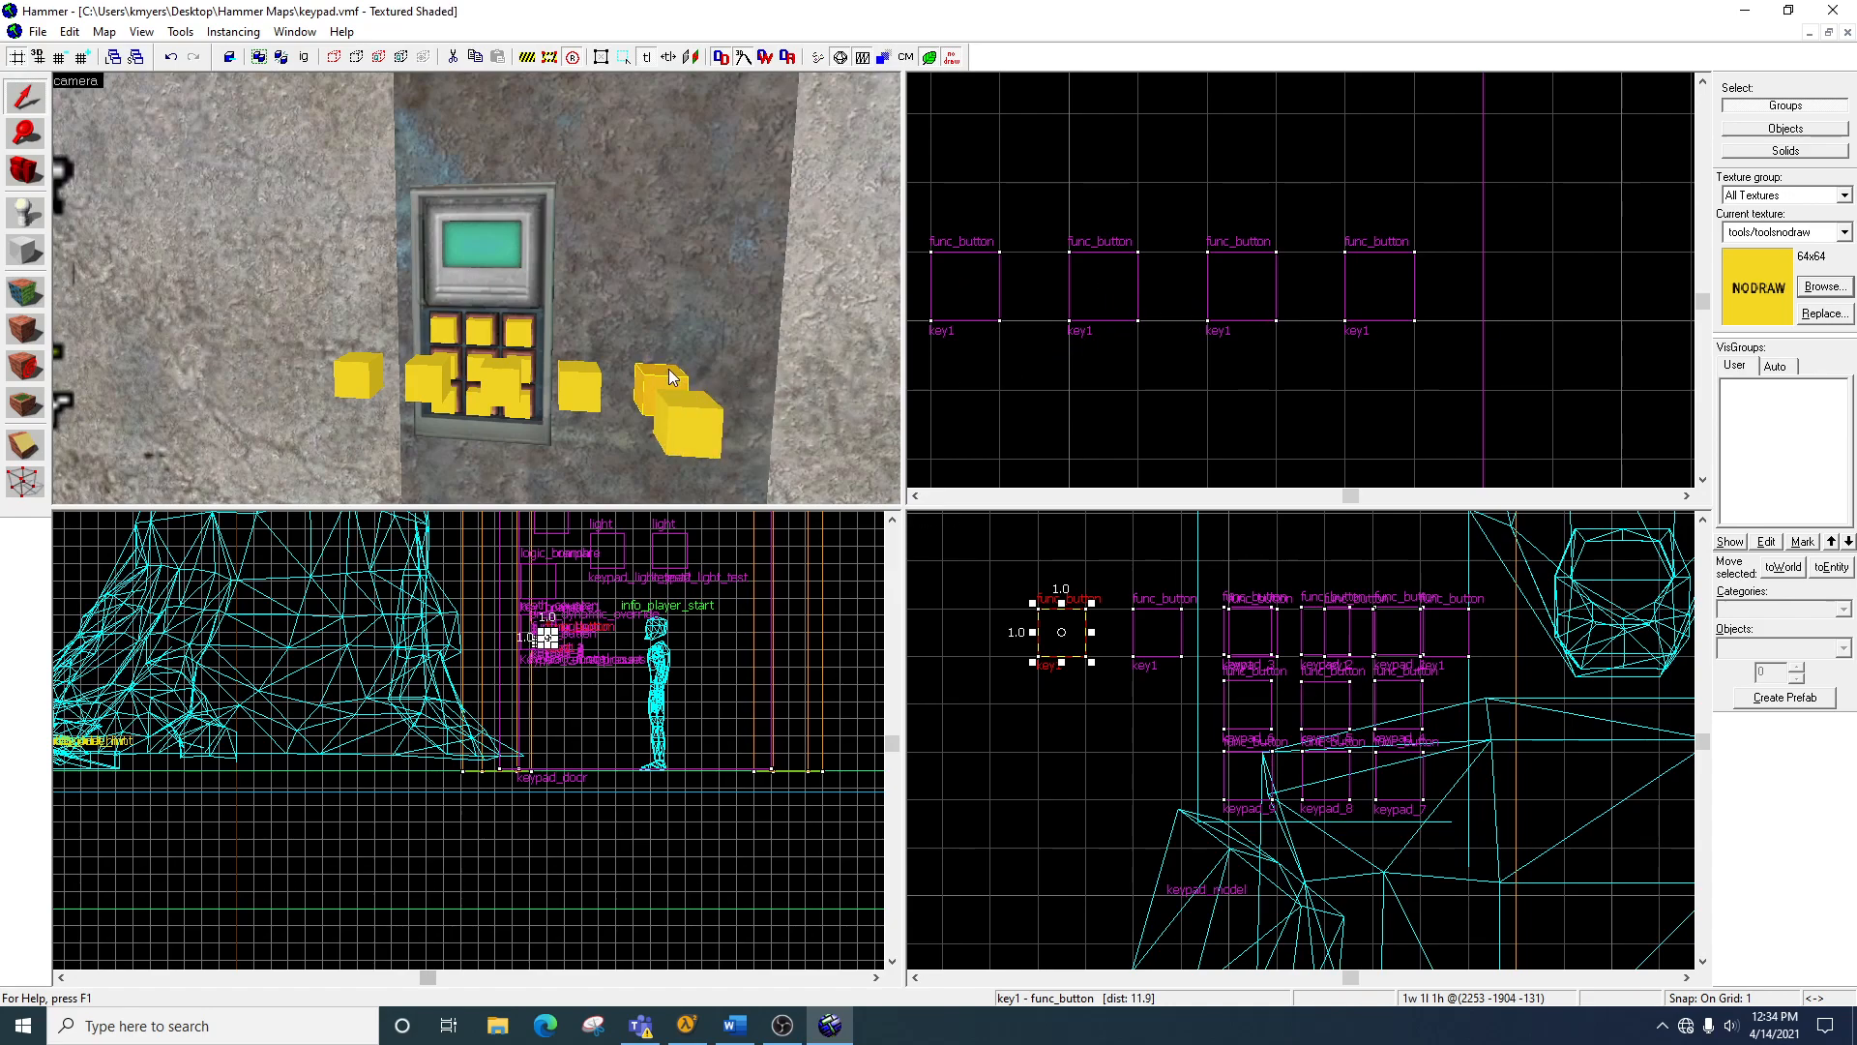
Step: Delete the five cloned key1 buttons one after another, keeping only the original
key("Delete")
left_click(689, 411)
key("Delete")
left_click(585, 386)
key("Delete")
left_click(508, 385)
key("Delete")
left_click(437, 381)
key("Delete")
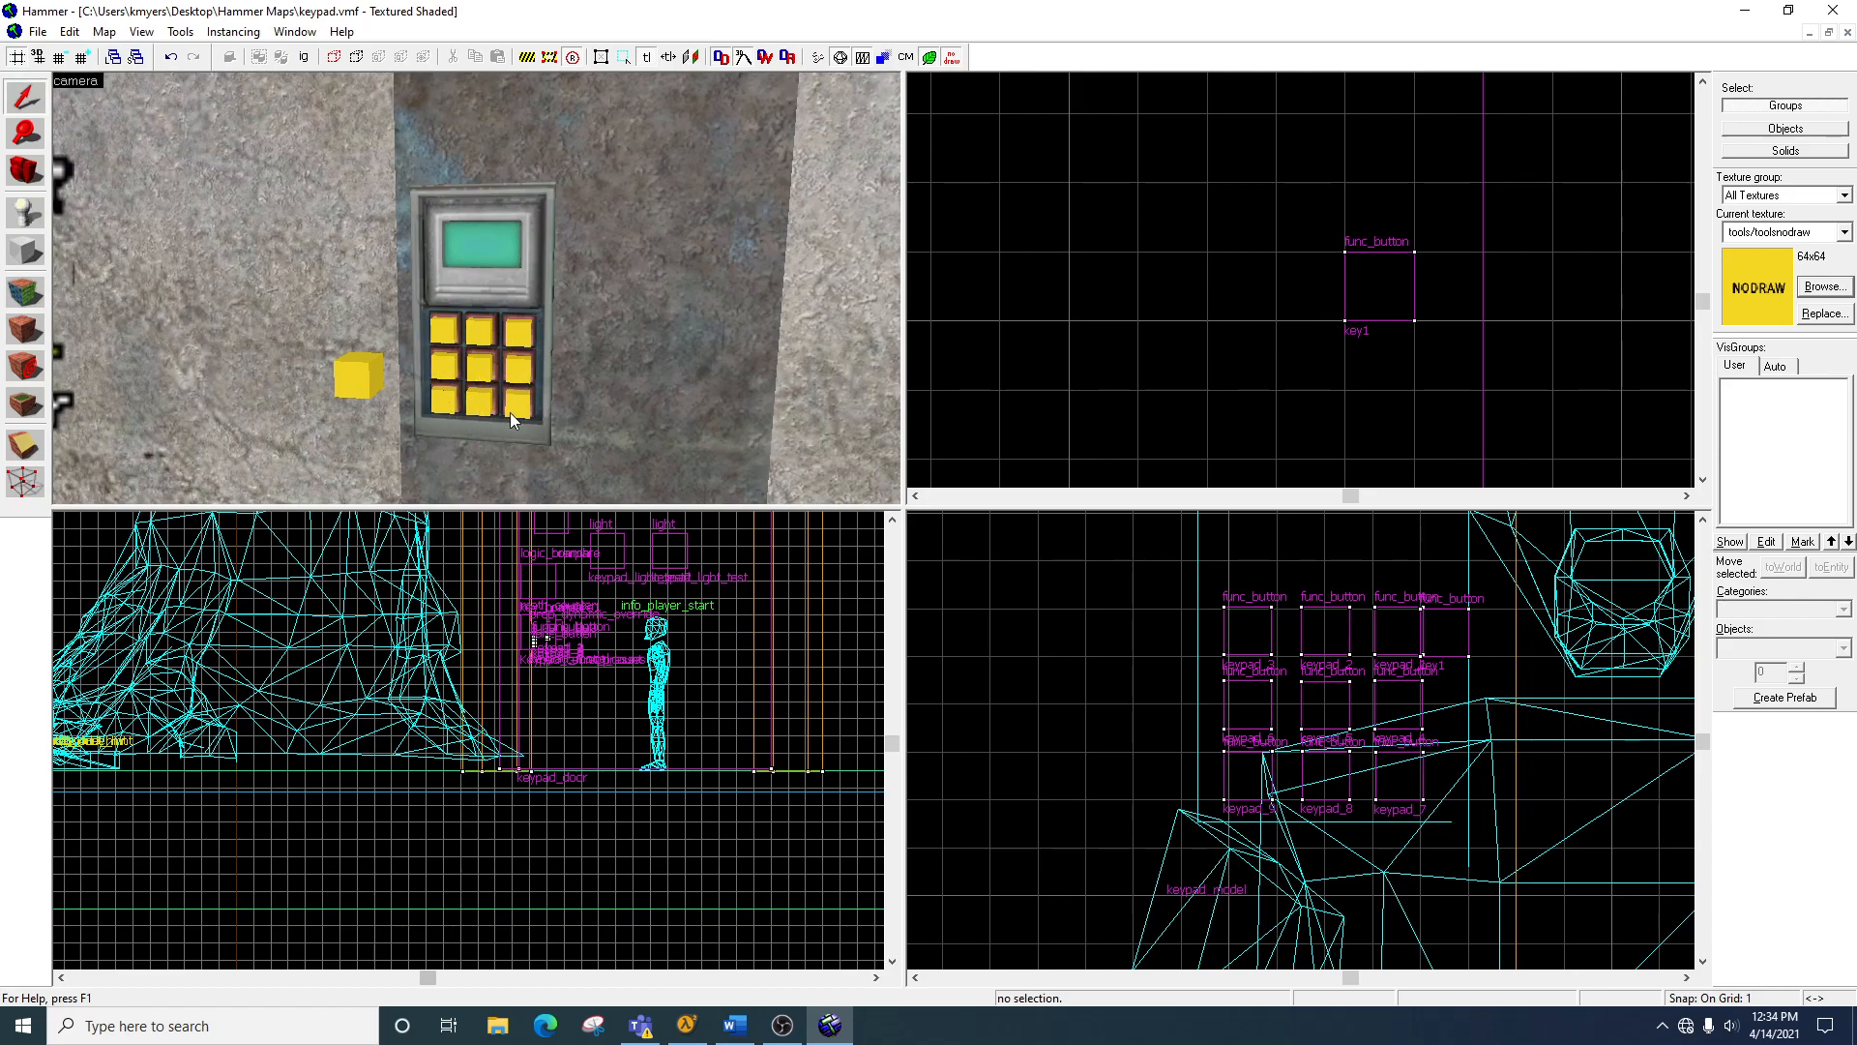
Step: Move the original key1 button 1 unit along X and 4 units toward the wall, in front of the keypad_1 button
left_click(368, 380)
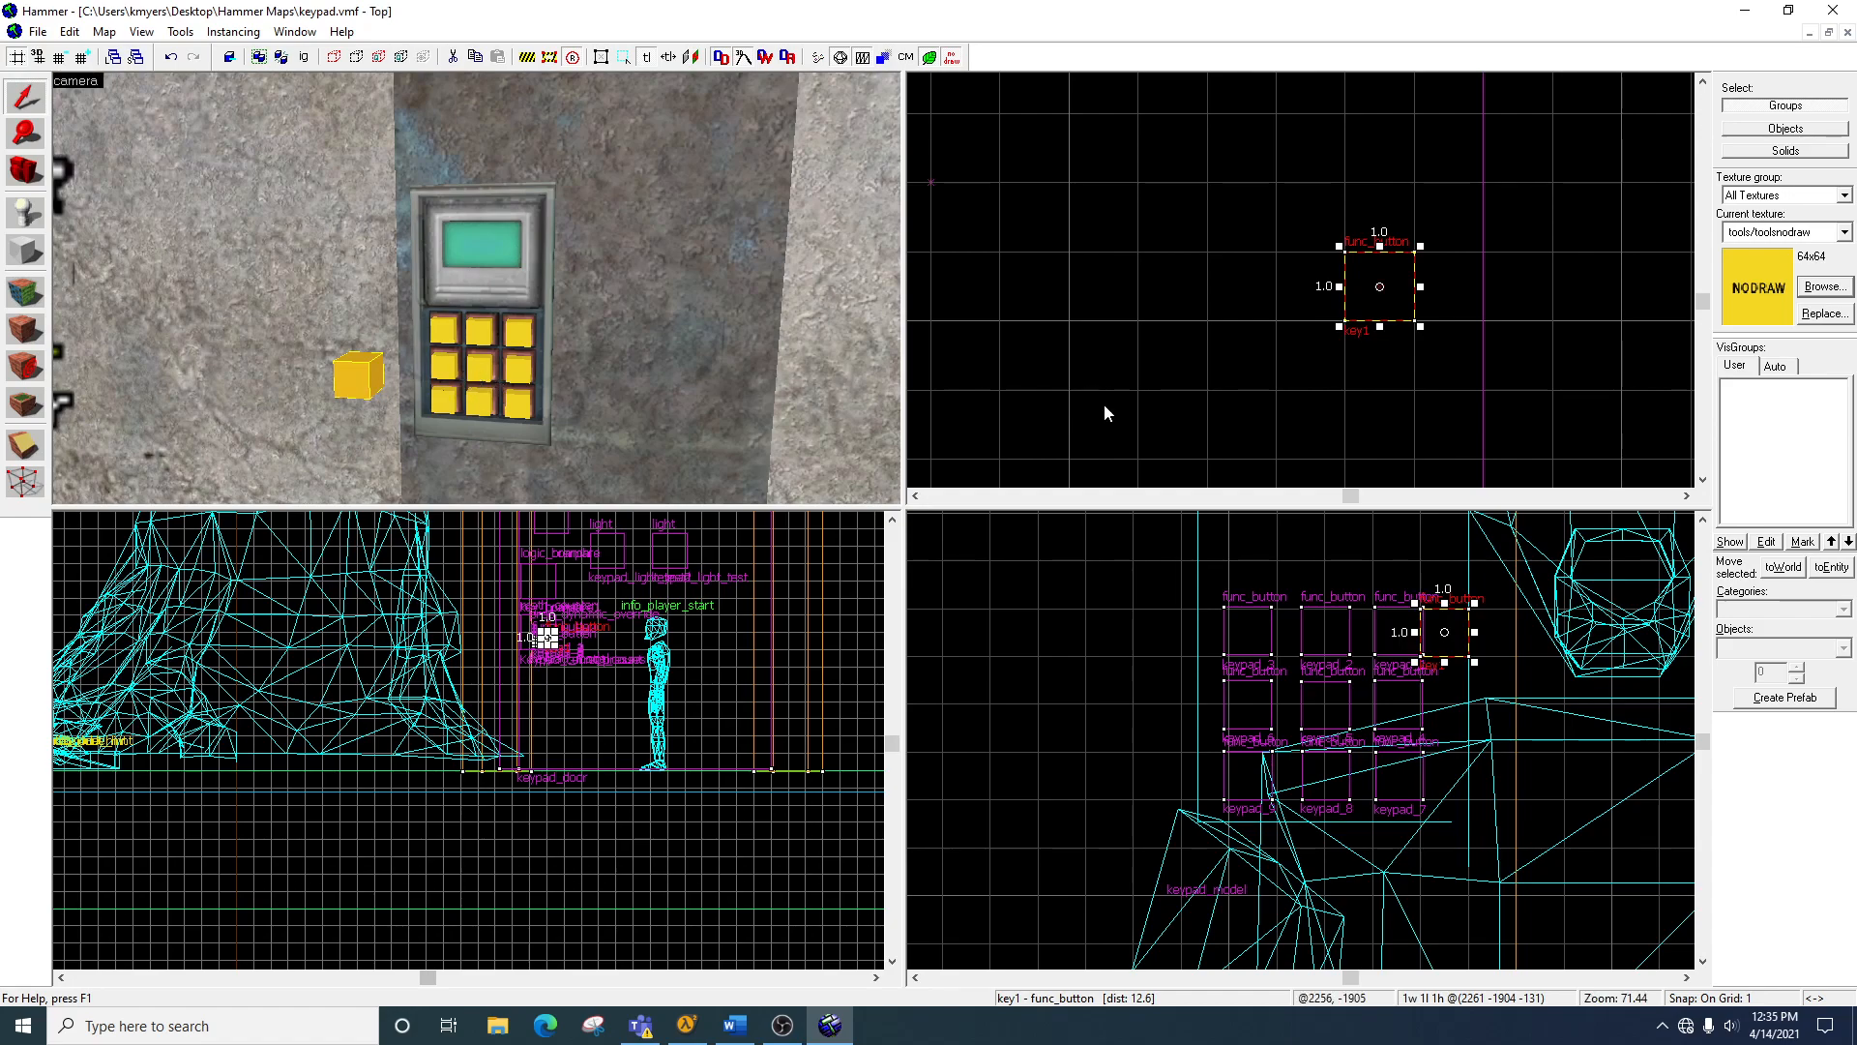
scroll(1315, 356, "down", 10)
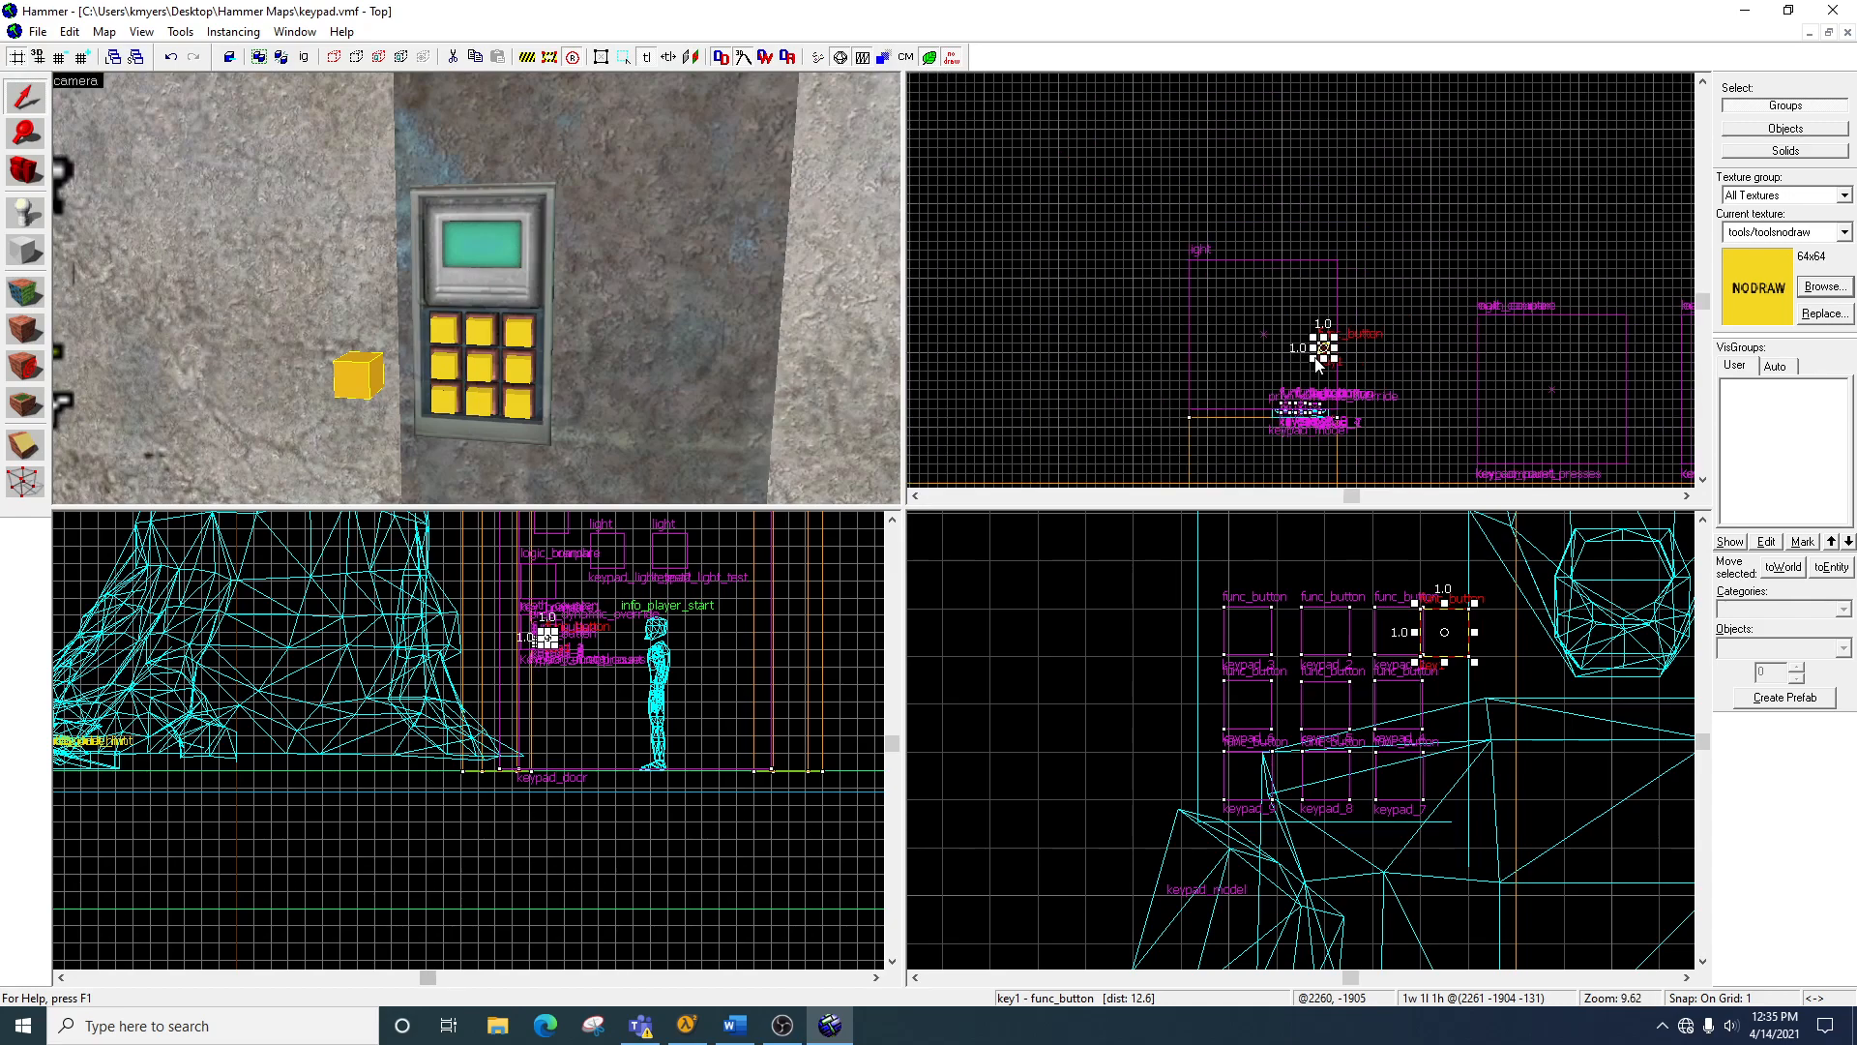
scroll(1341, 462, "up", 5)
scroll(1357, 280, "up", 4)
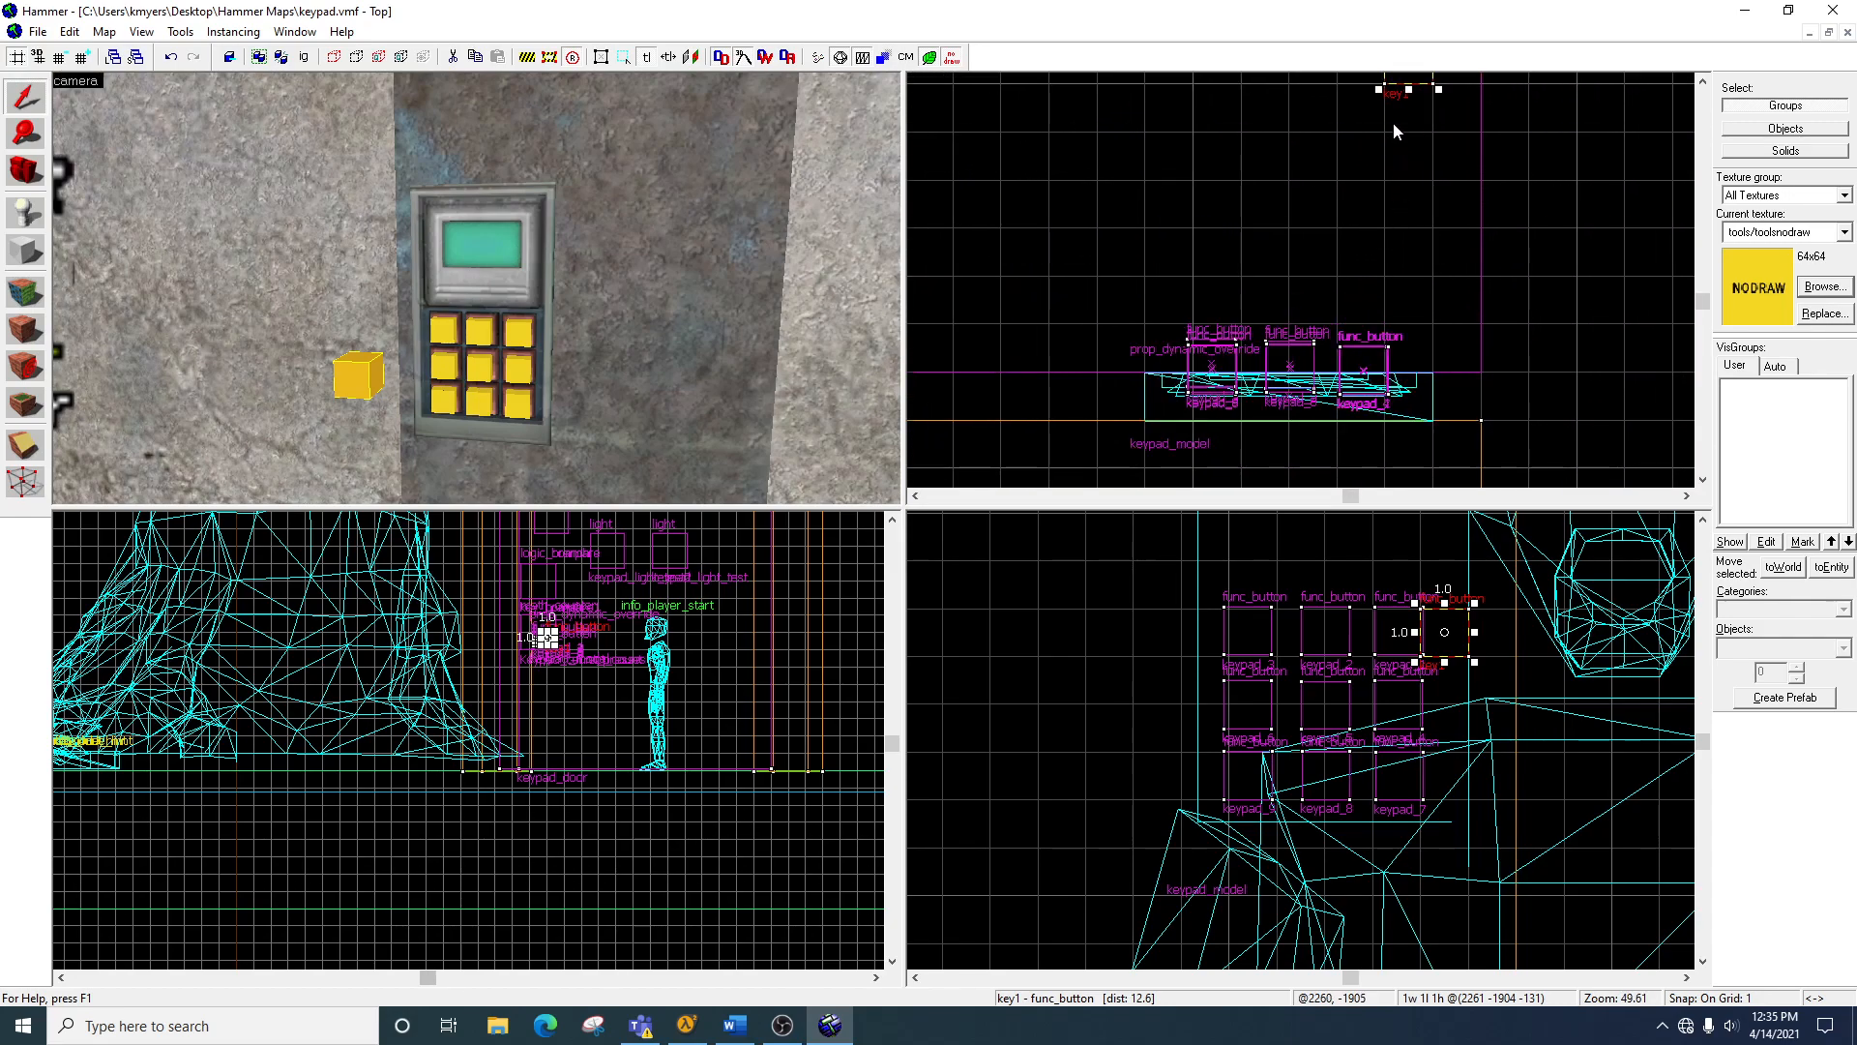
left_click_drag(1421, 88, 1379, 286)
scroll(1386, 305, "up", 3)
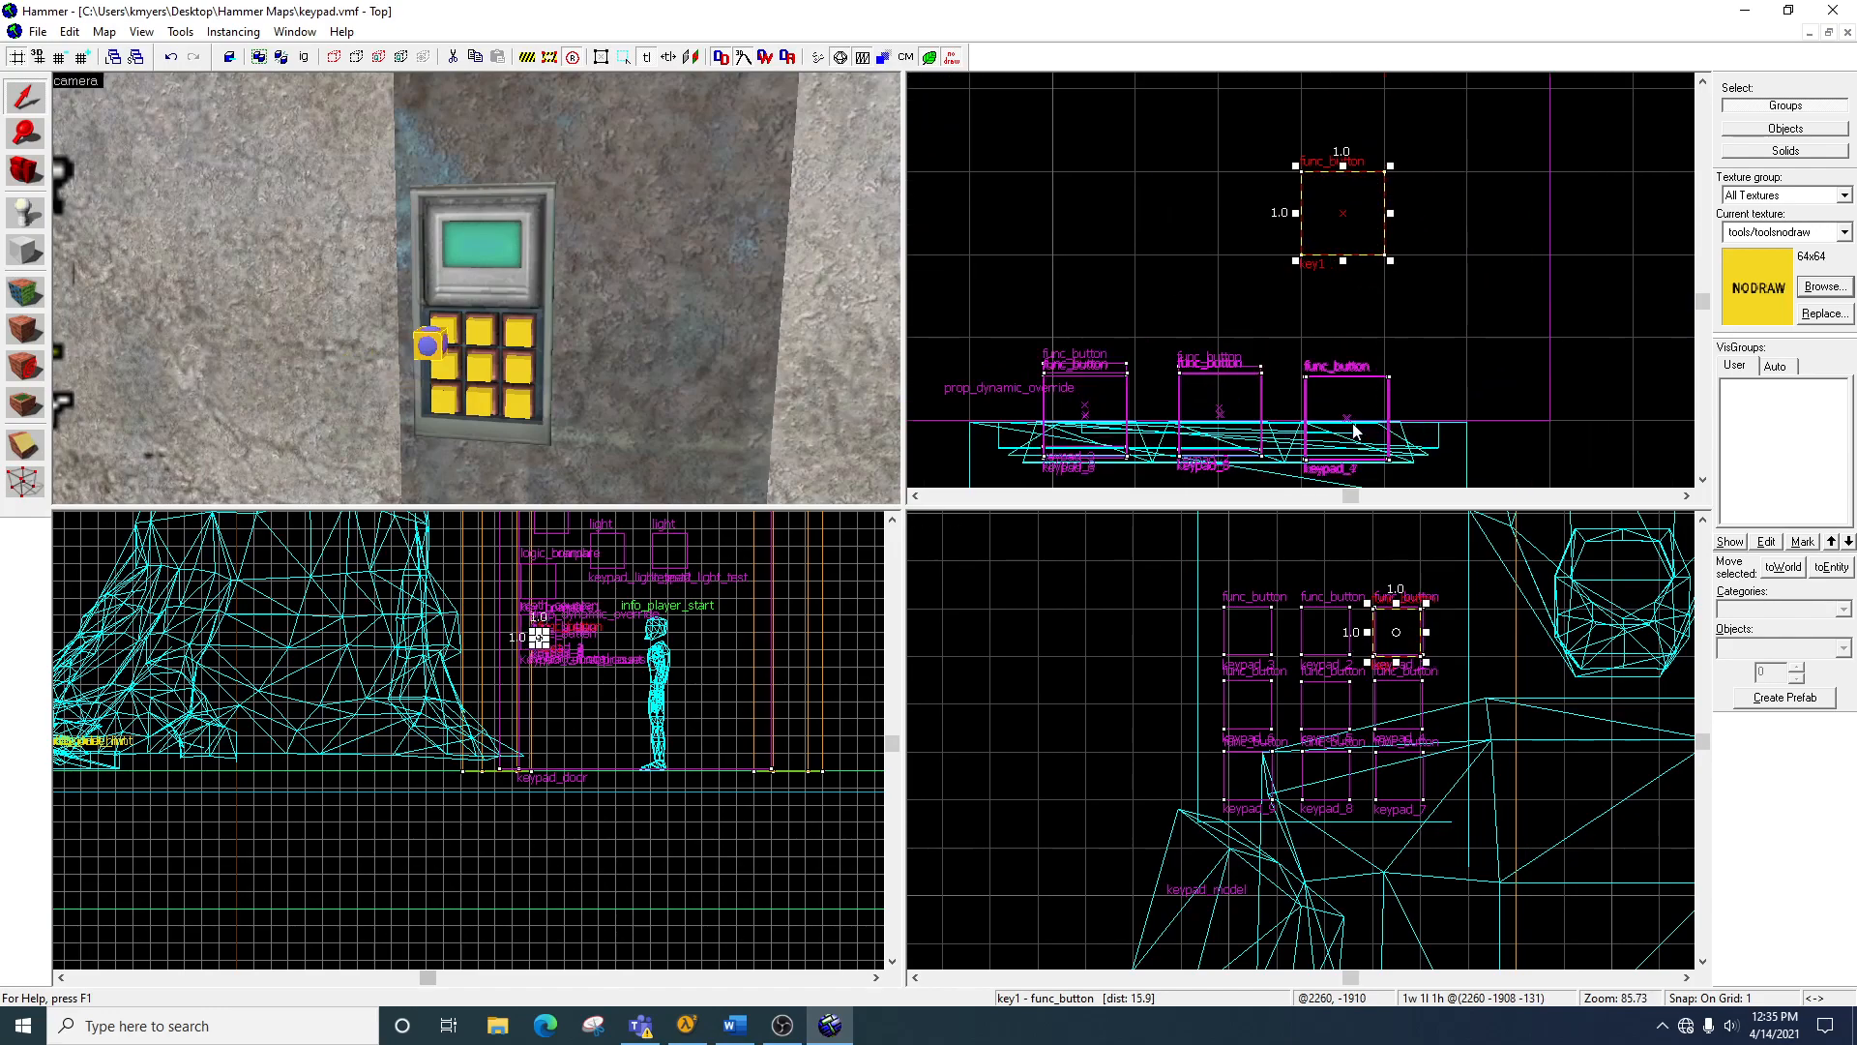
scroll(1340, 455, "up", 3)
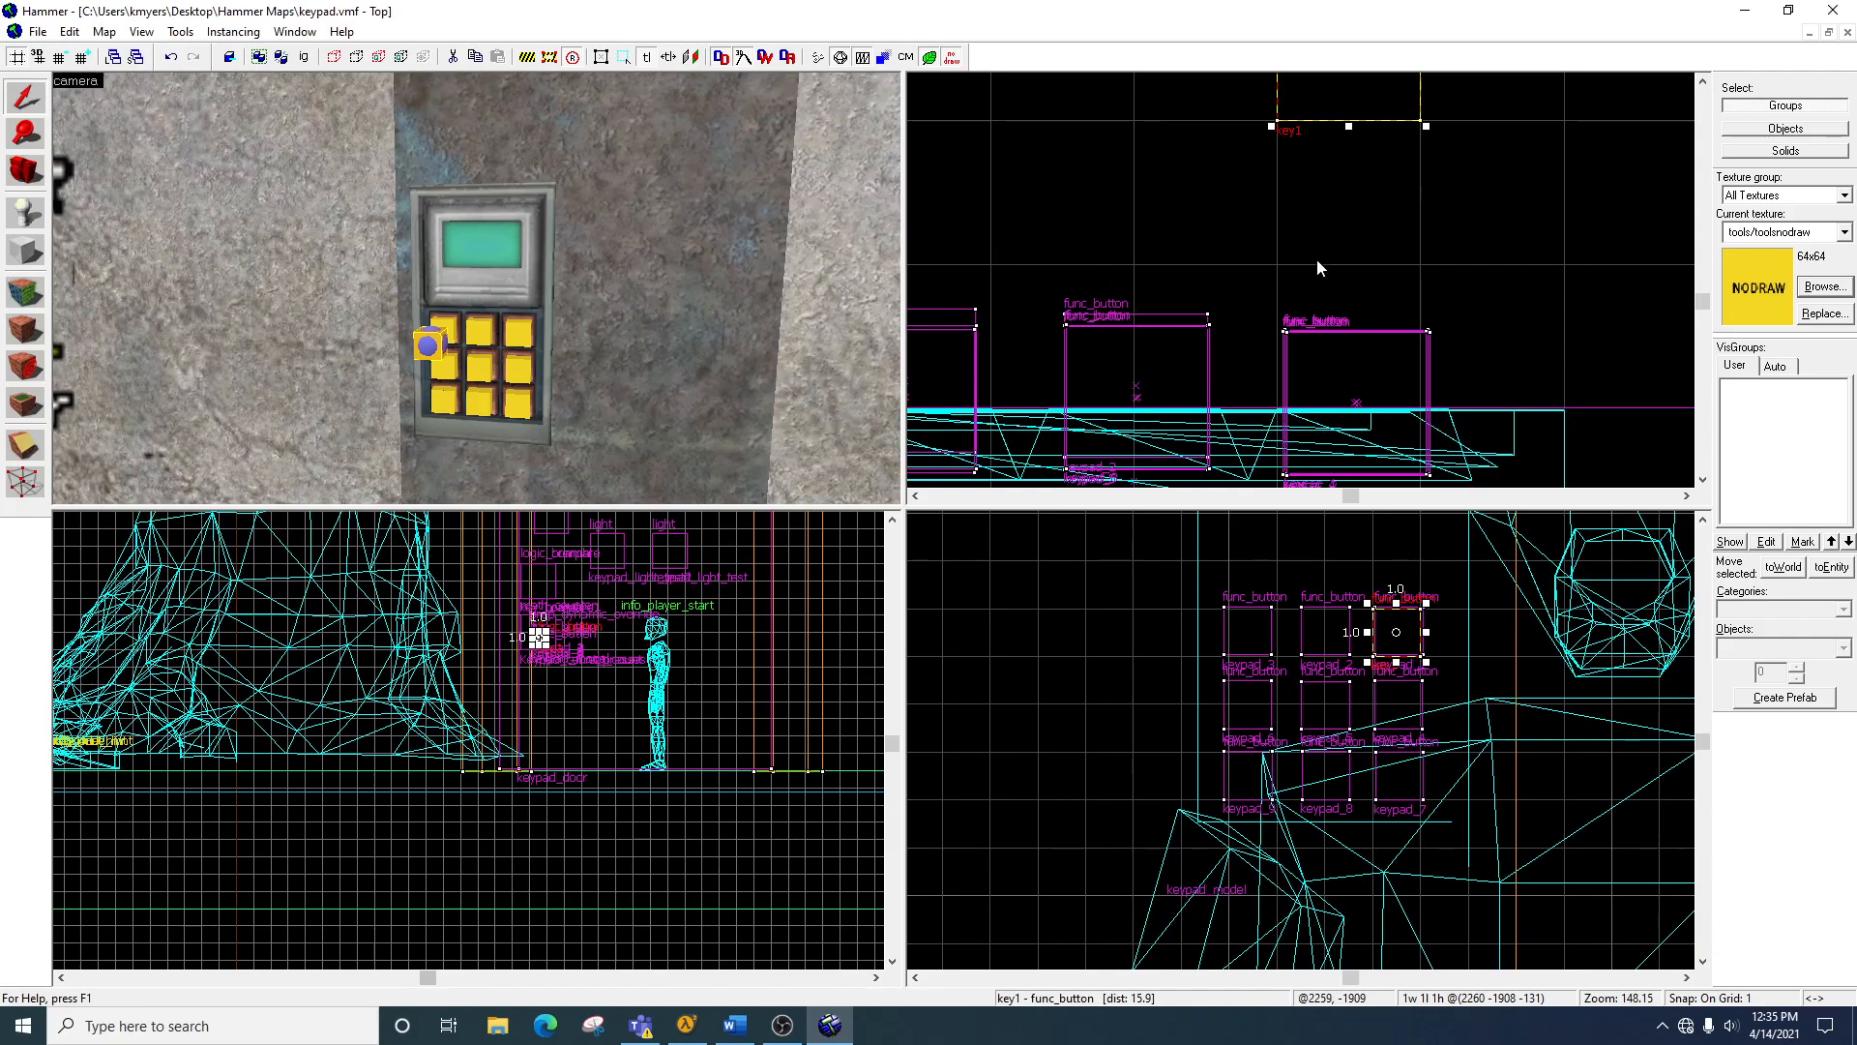
Step: Try lining up key1 with the keypad buttons by shifting it between the first and second columns, with and without grid snapping
left_click_drag(1335, 90, 1065, 235)
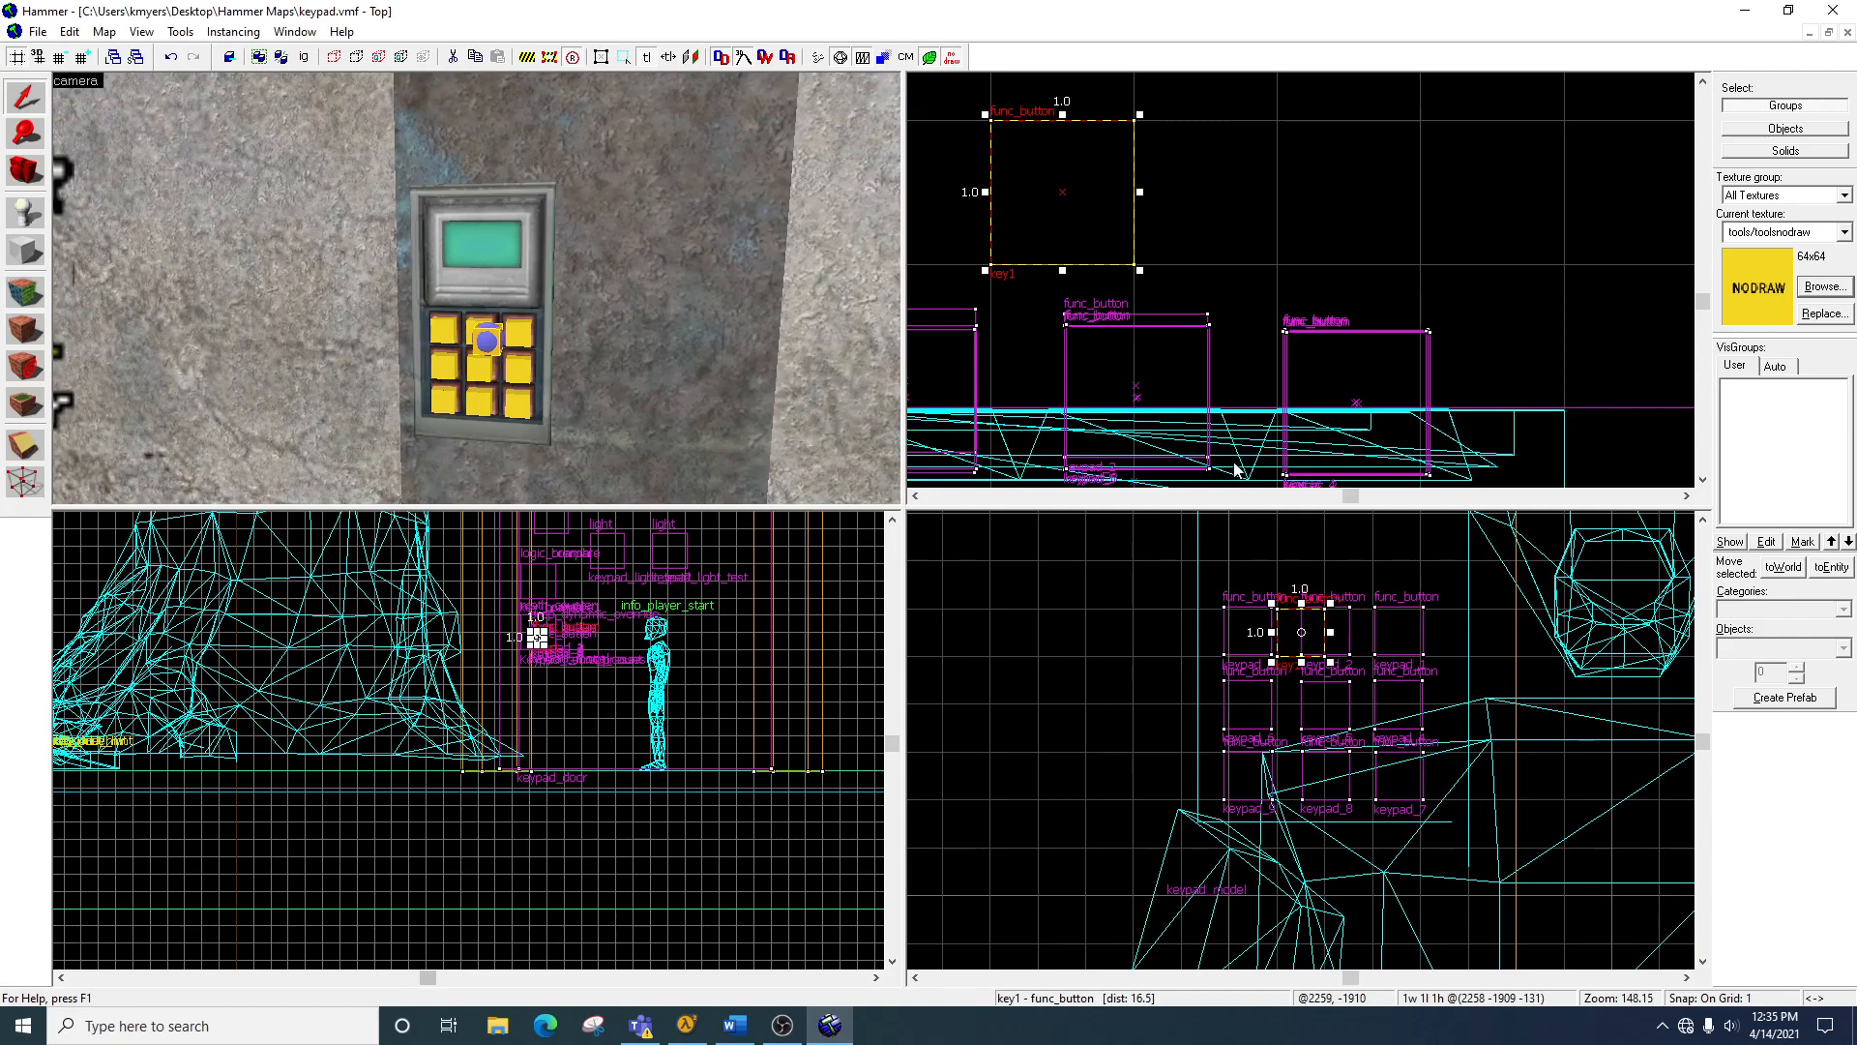
left_click_drag(1097, 183, 1288, 254)
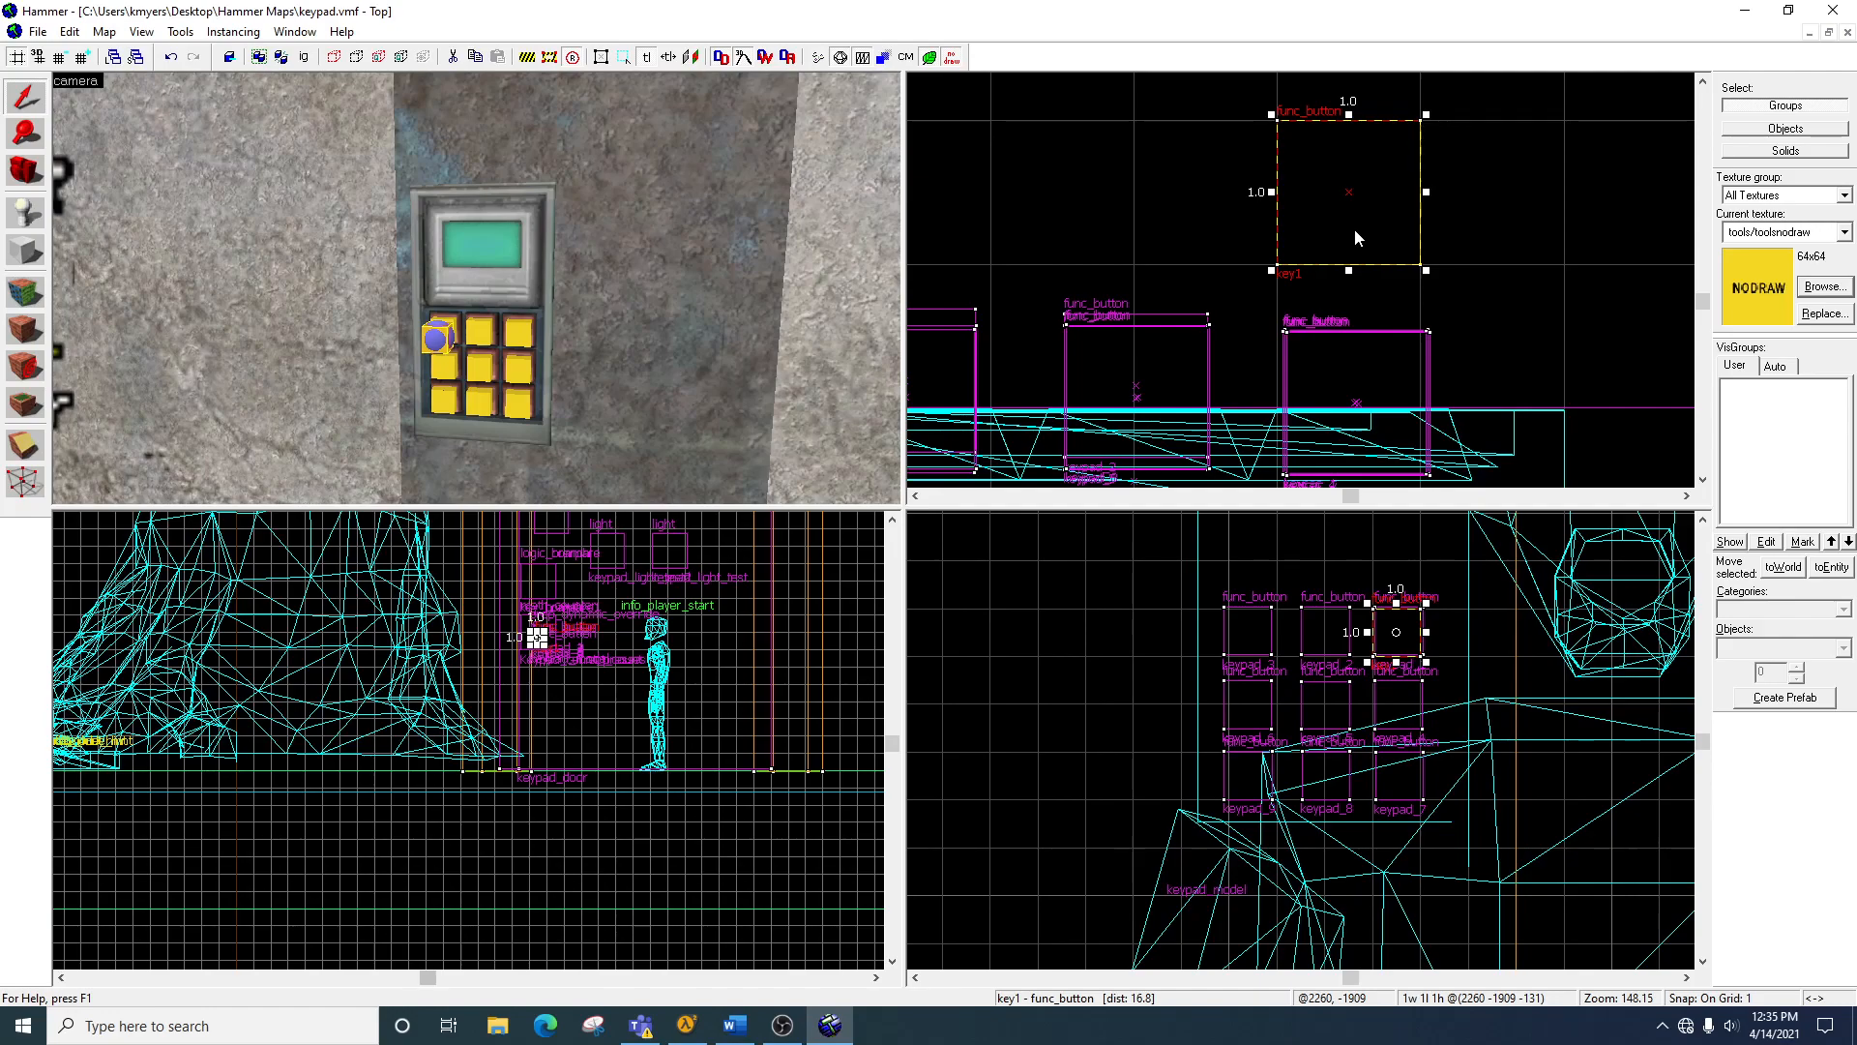
left_click_drag(1378, 229, 1449, 224)
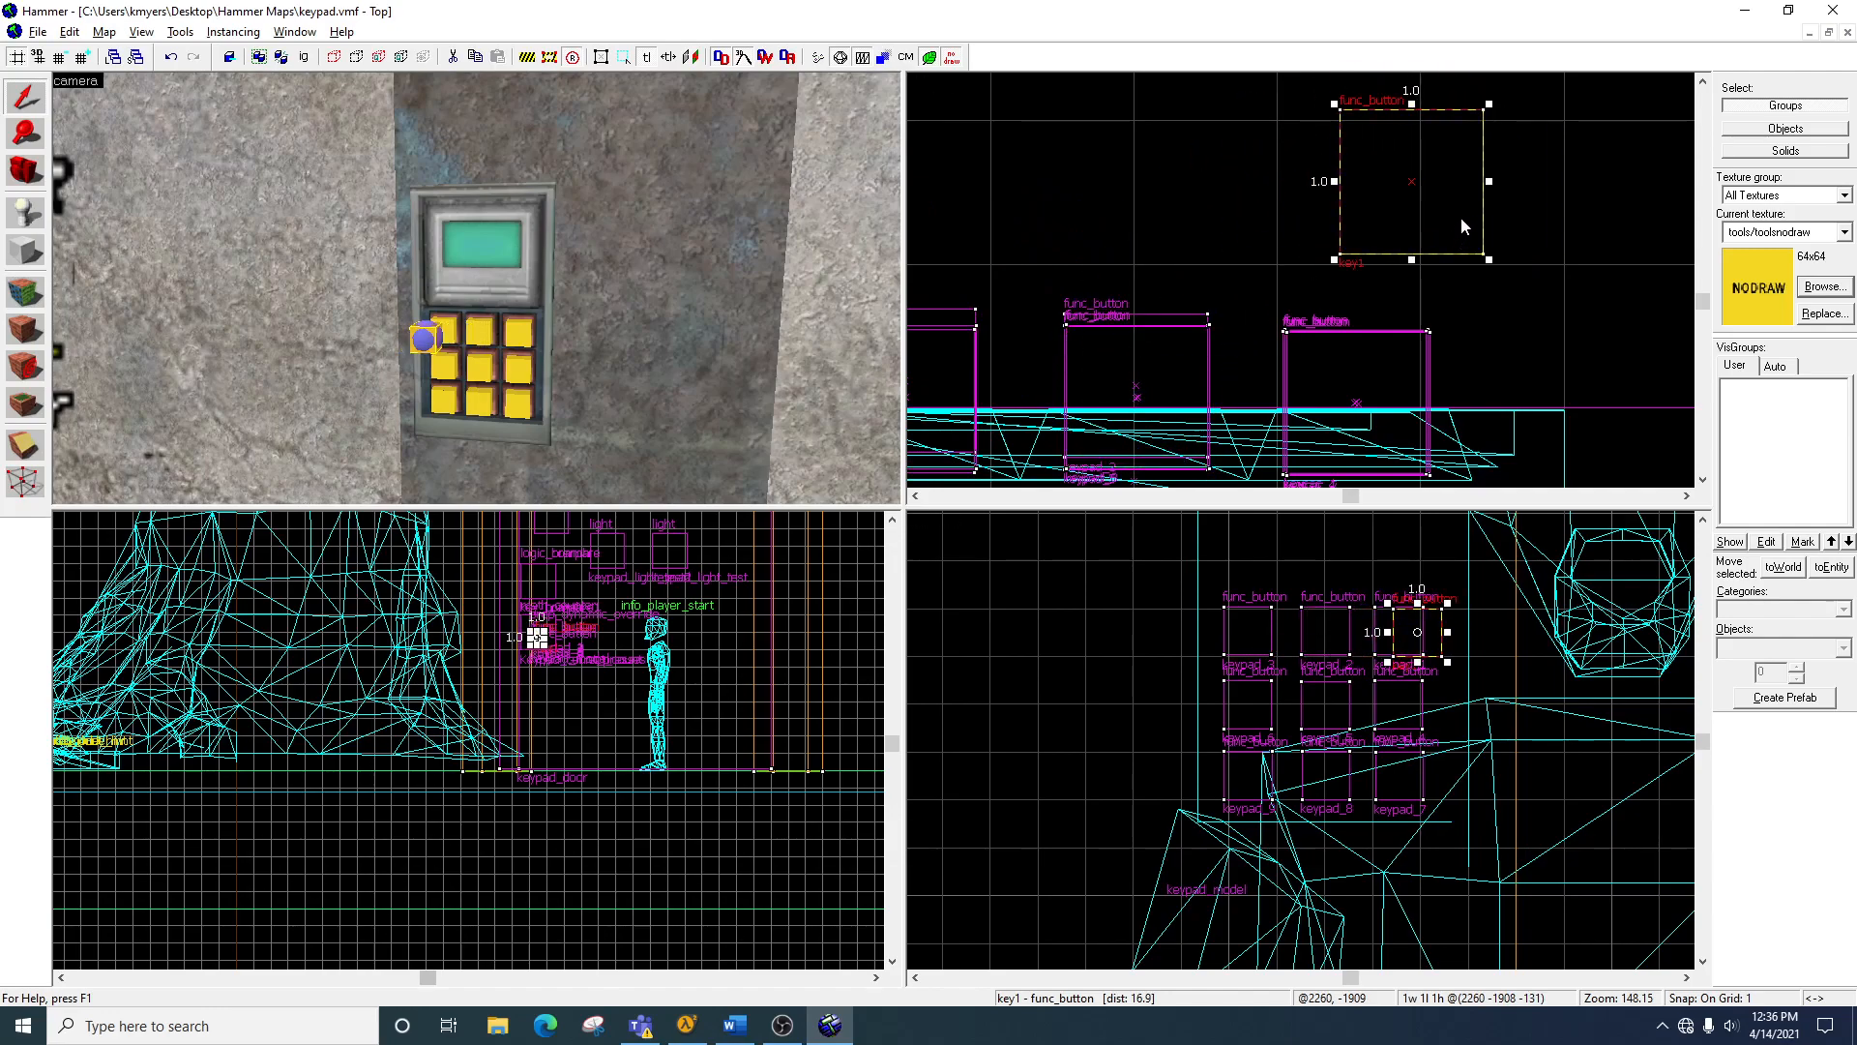
Step: Try placing key1 directly over the keypad_1 button off the grid, and undo that move
left_click(1405, 447)
left_click_drag(1405, 447, 1364, 416)
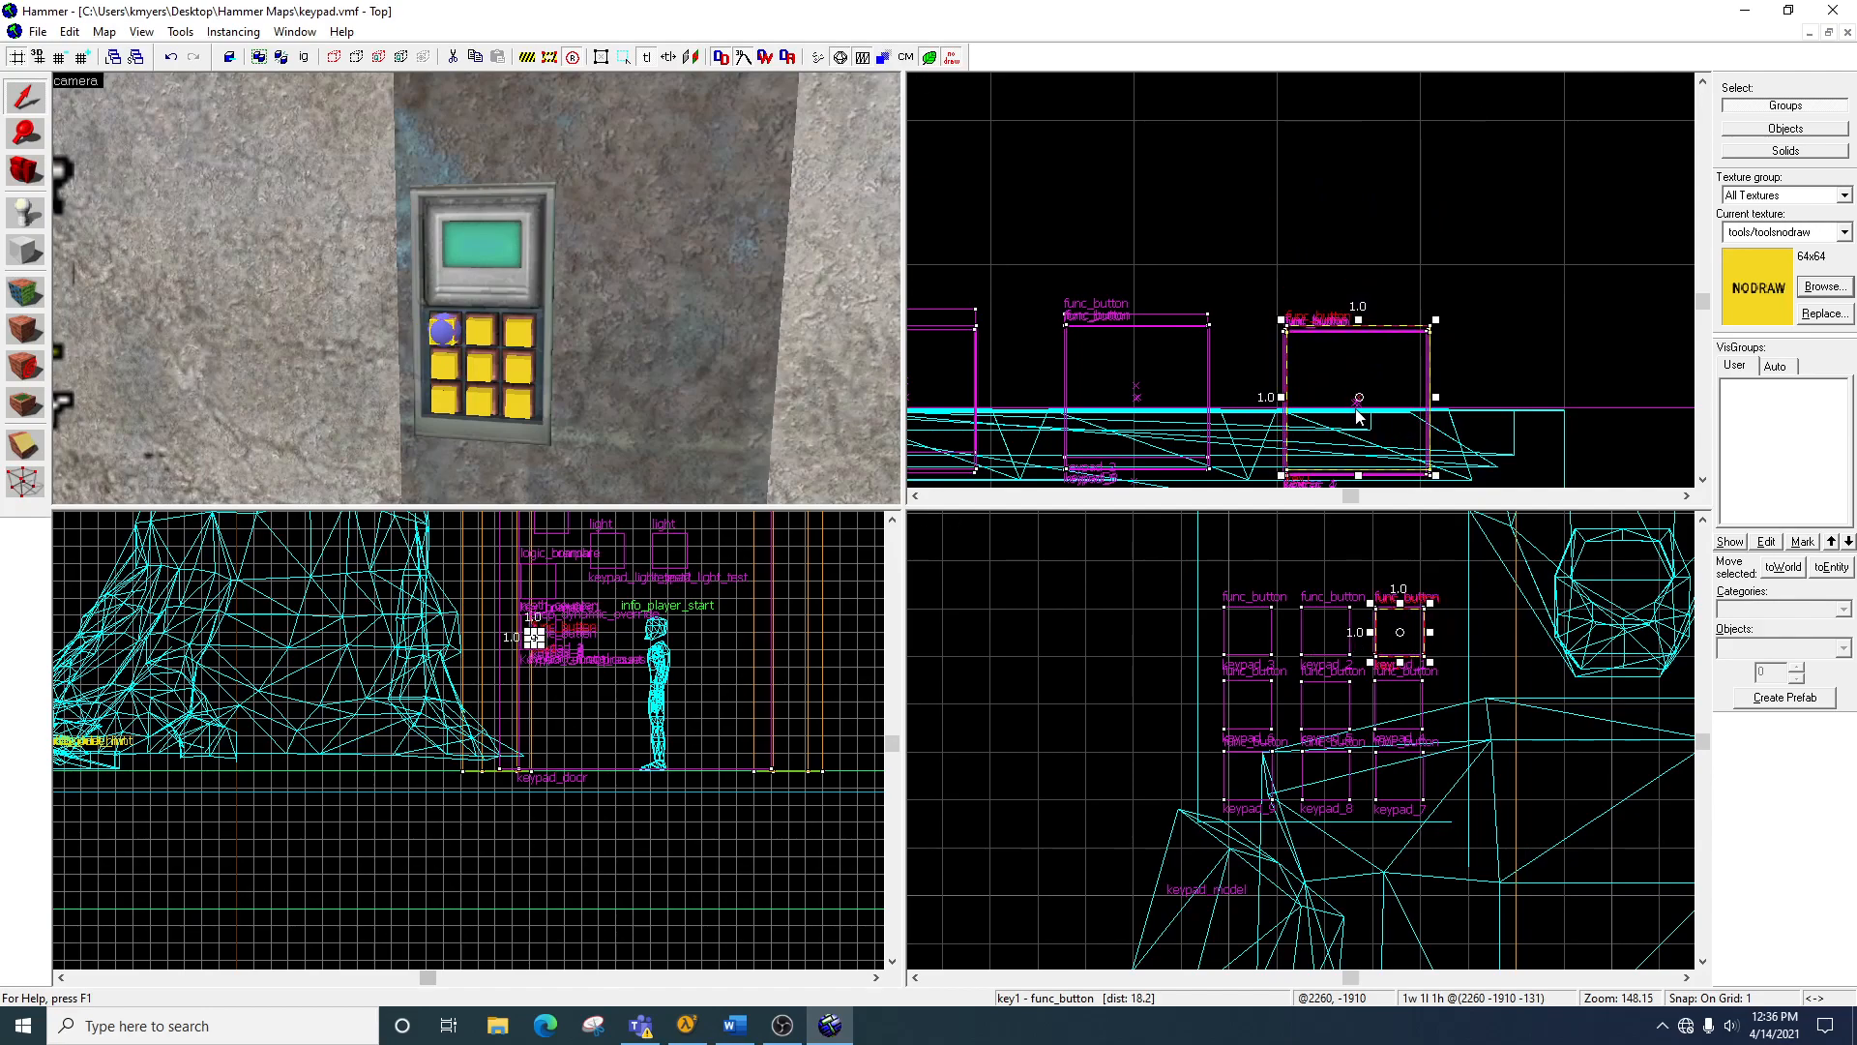
key("ctrl+z")
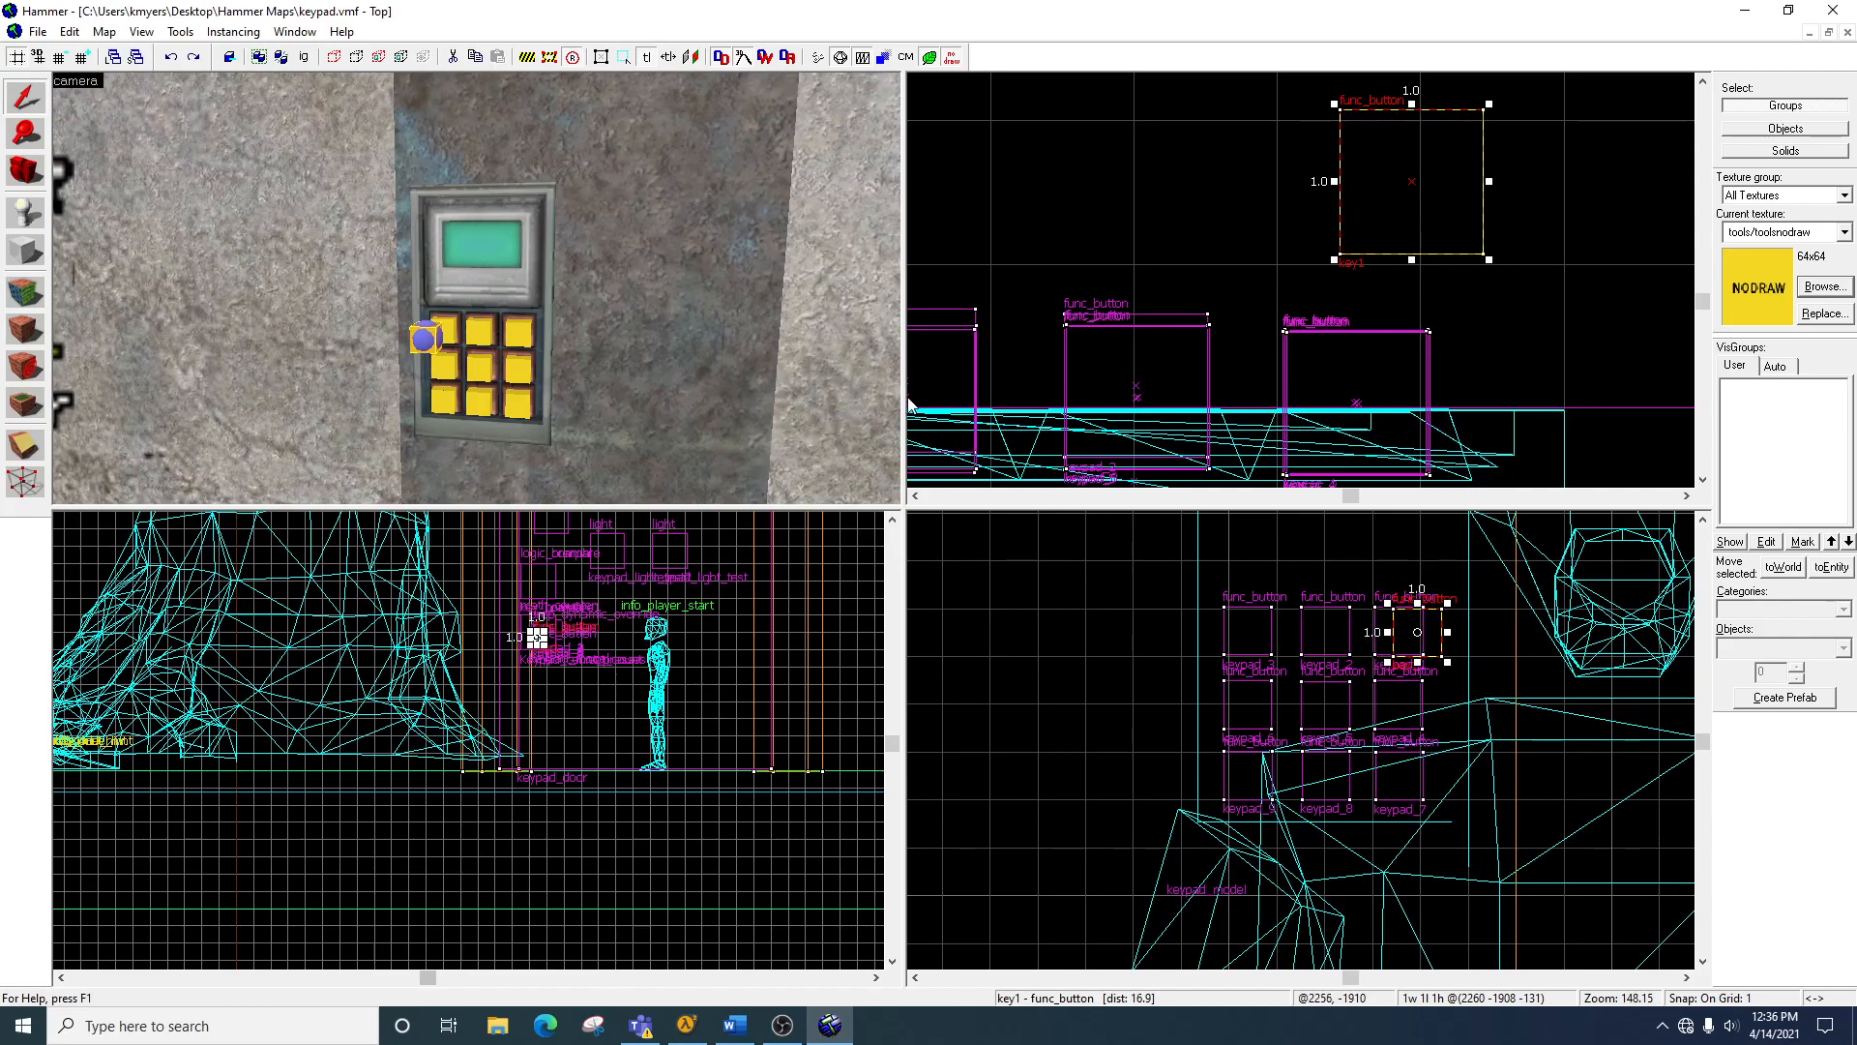
Step: Delete the example key1 button in front of the keypad
left_click(1455, 149)
key("Delete")
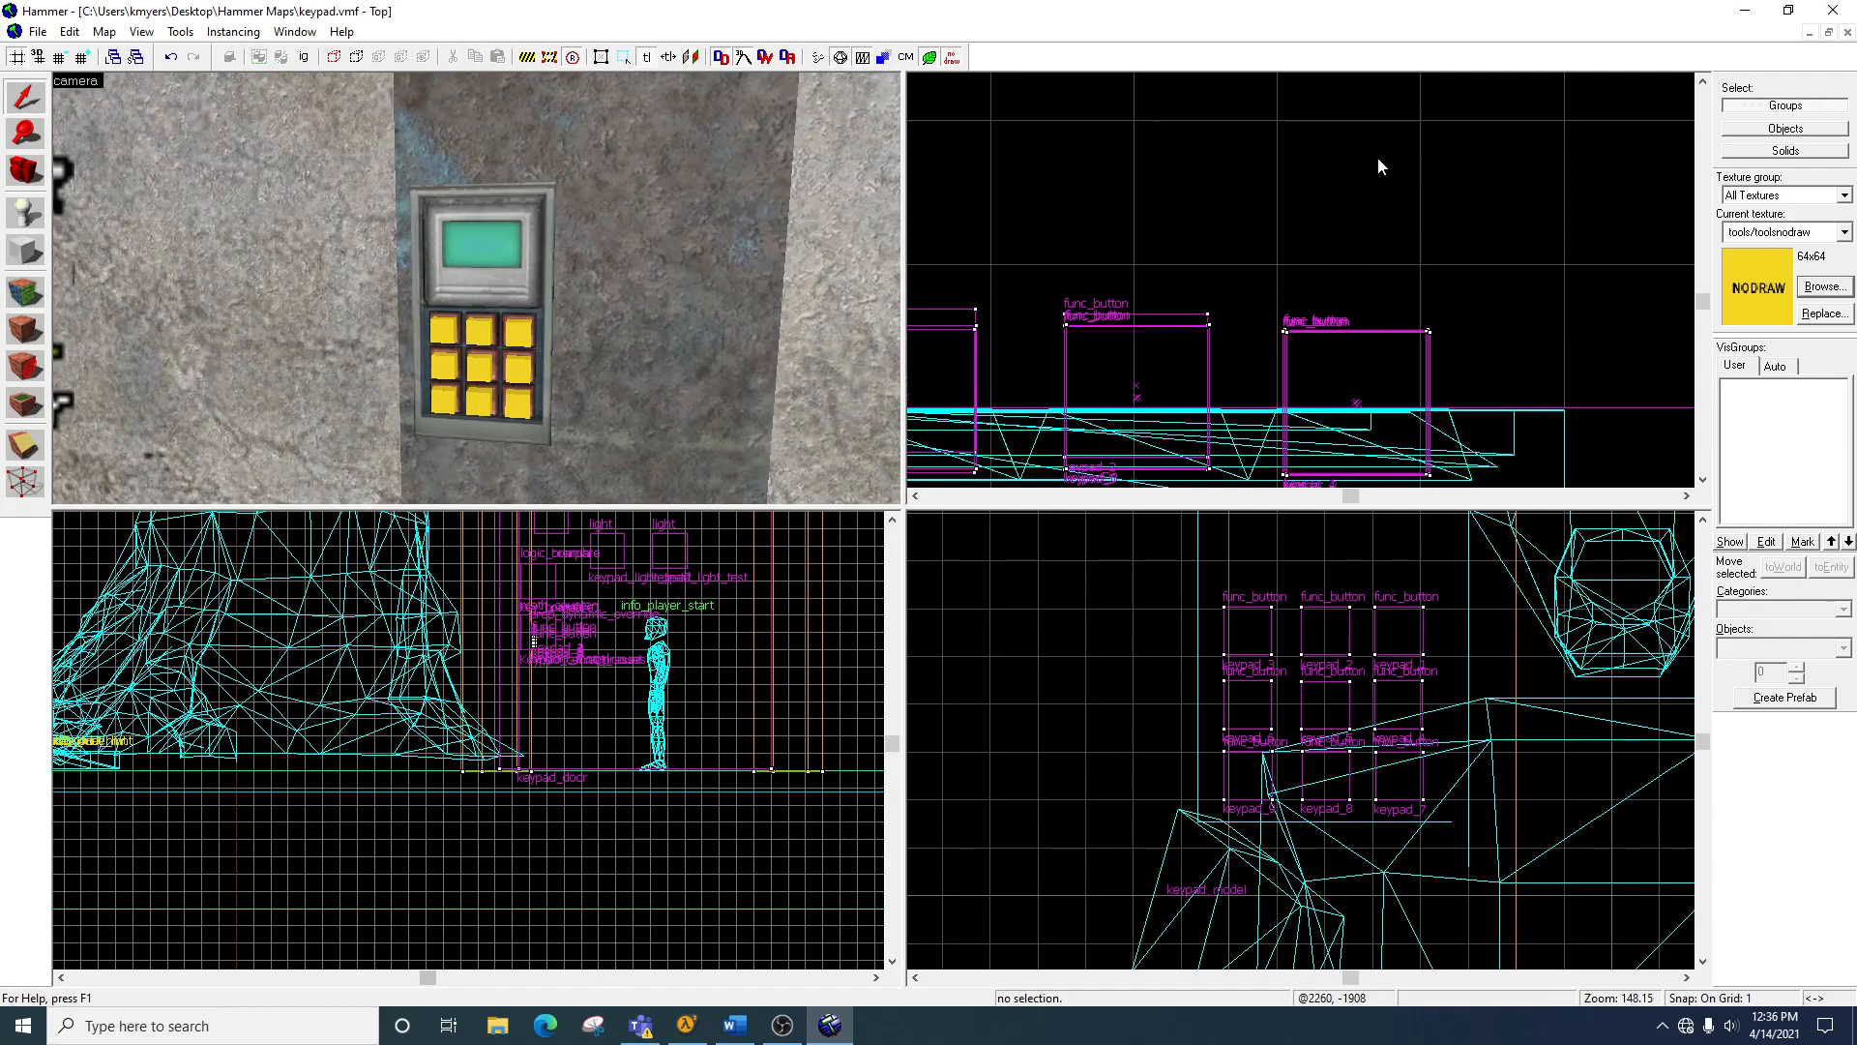
Step: Select the nine existing keypad func_buttons one by one, ending on keypad_9, and examine their name labels in the side view
left_click(445, 339)
left_click(479, 334)
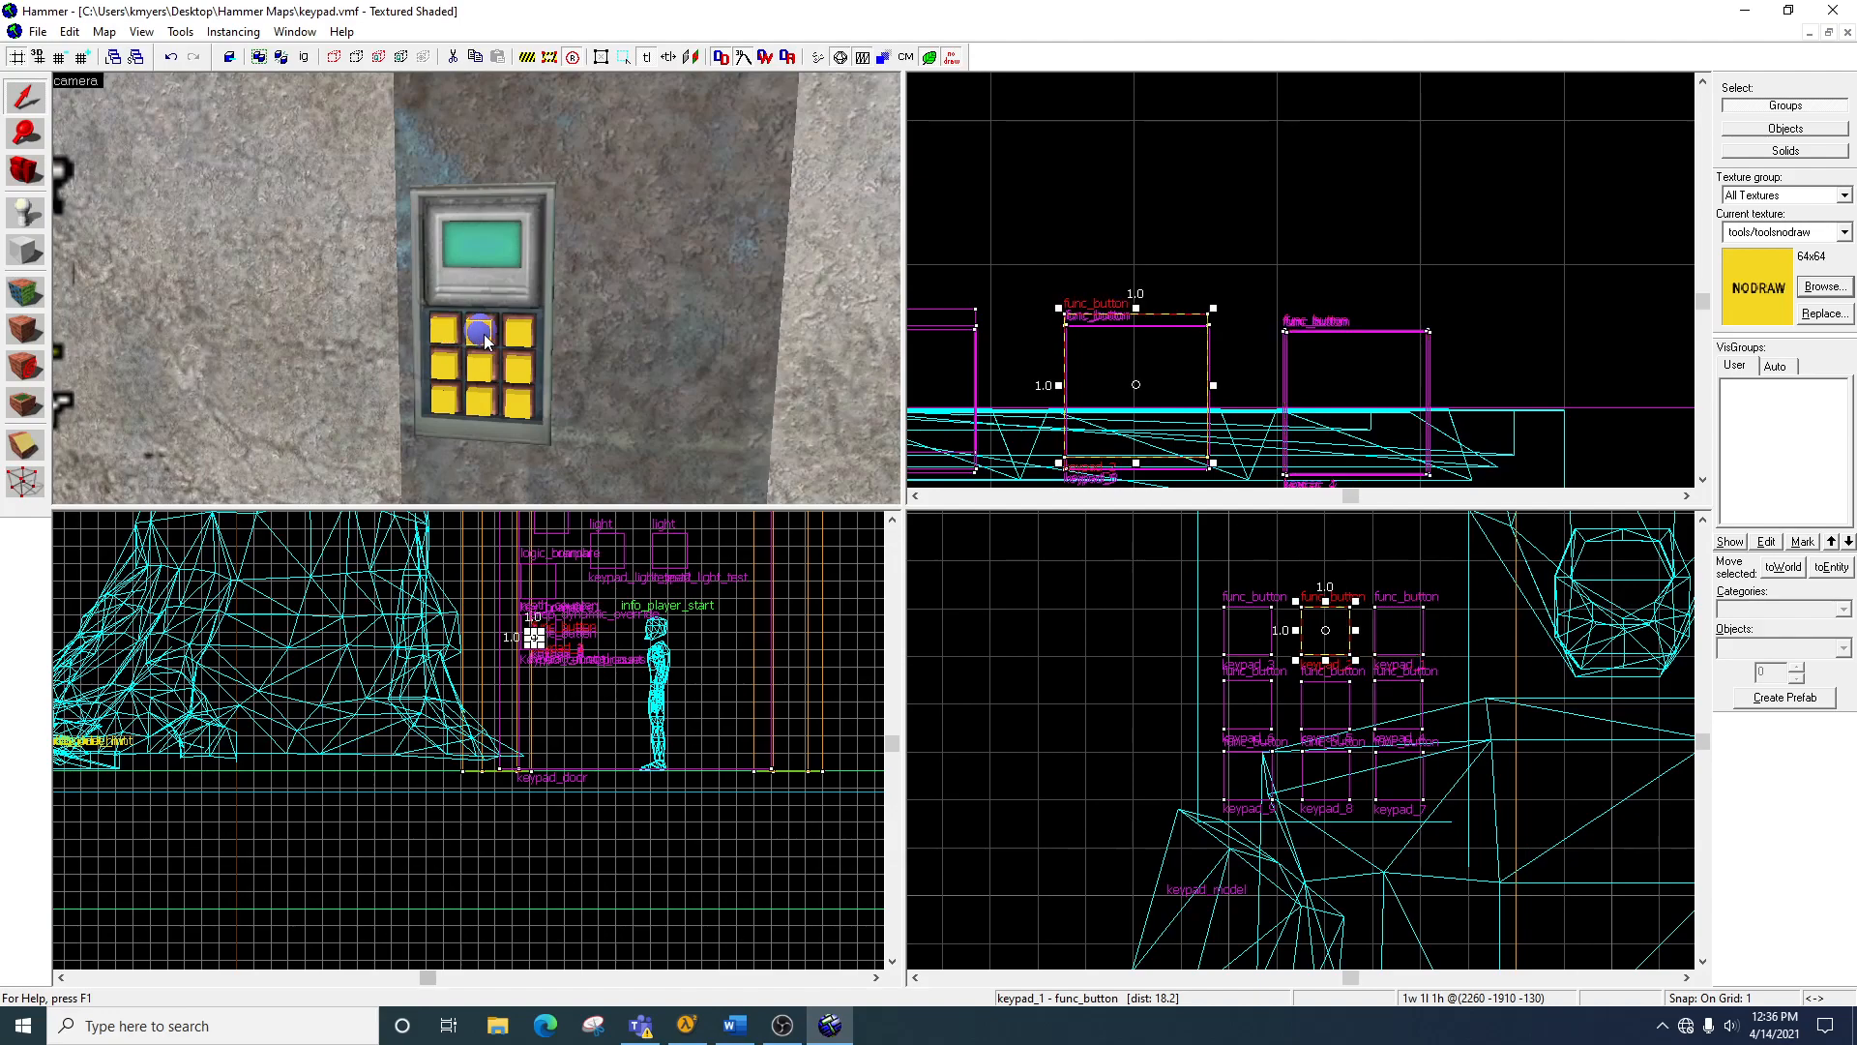
left_click(518, 334)
left_click(446, 368)
left_click(478, 371)
left_click(523, 375)
left_click(451, 414)
left_click(482, 406)
left_click(522, 405)
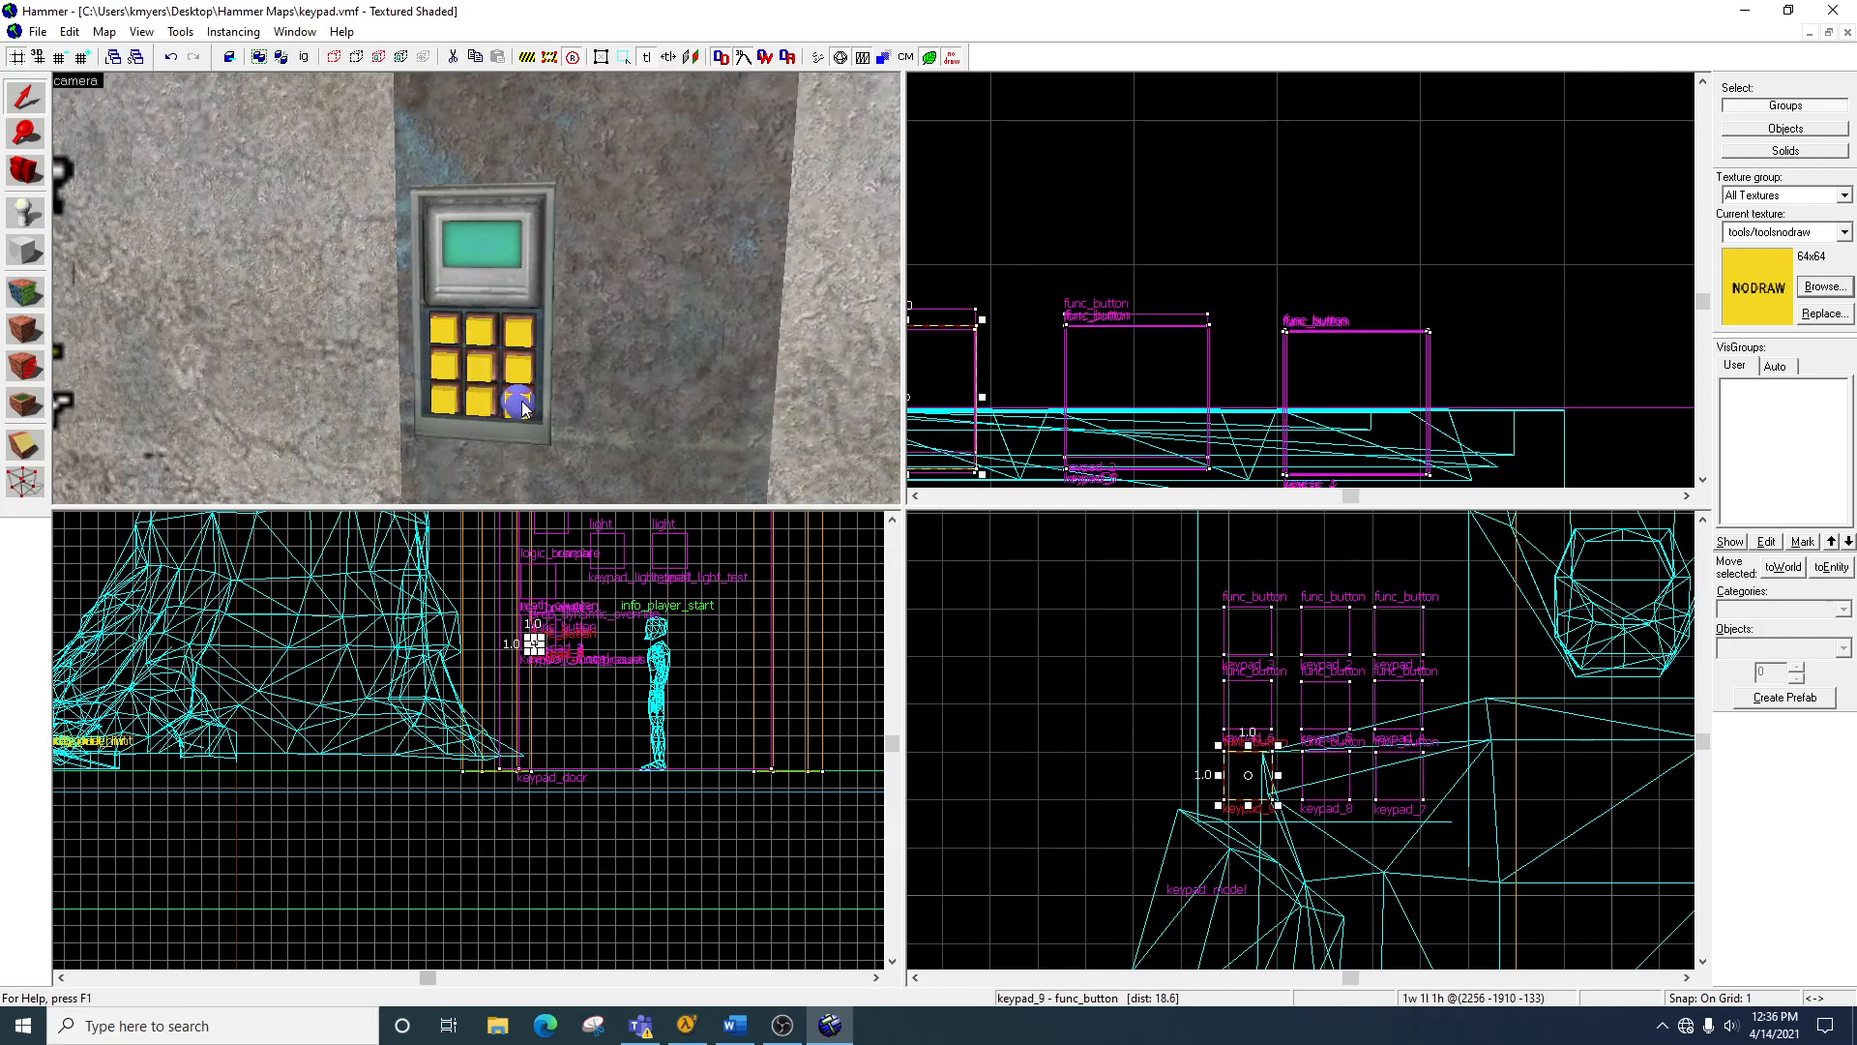
scroll(1361, 627, "up", 3)
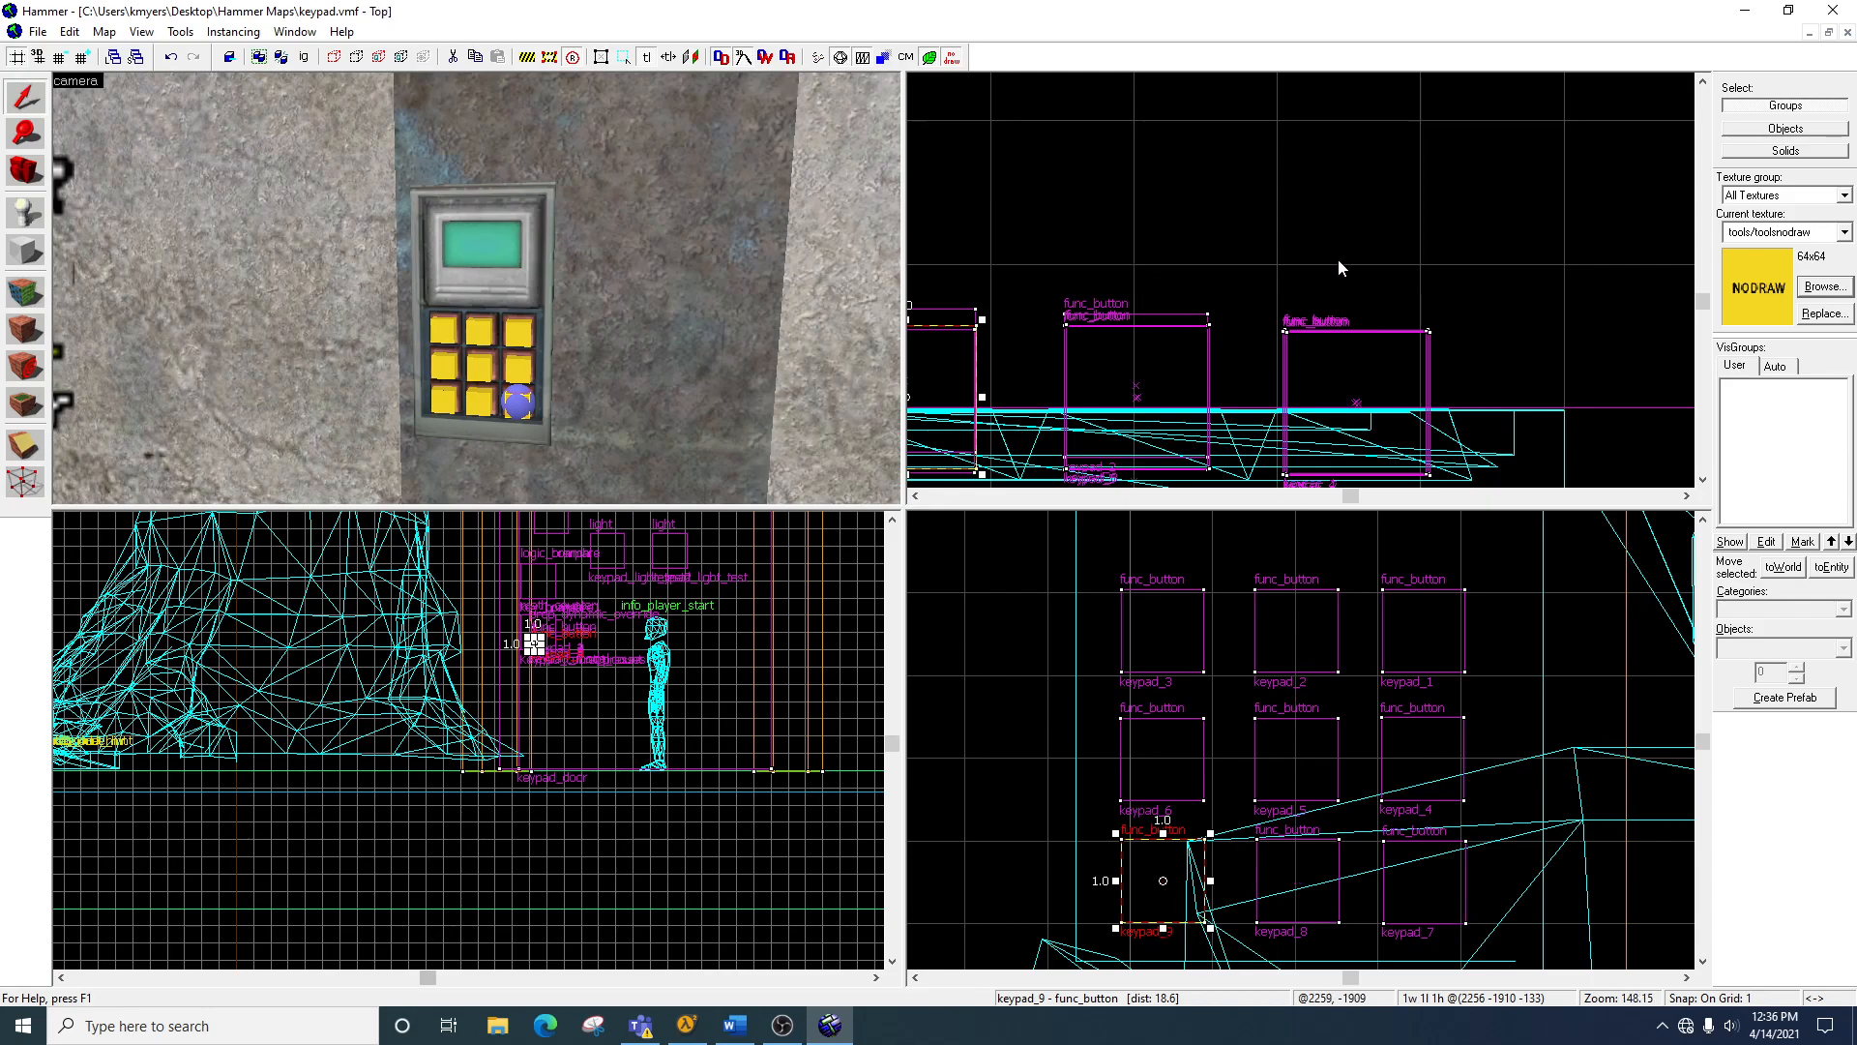
Step: Back the camera away from the keypad and bring the logic_branch, logic_compare and math_counter entities into close view
key("z")
key("s")
key("s")
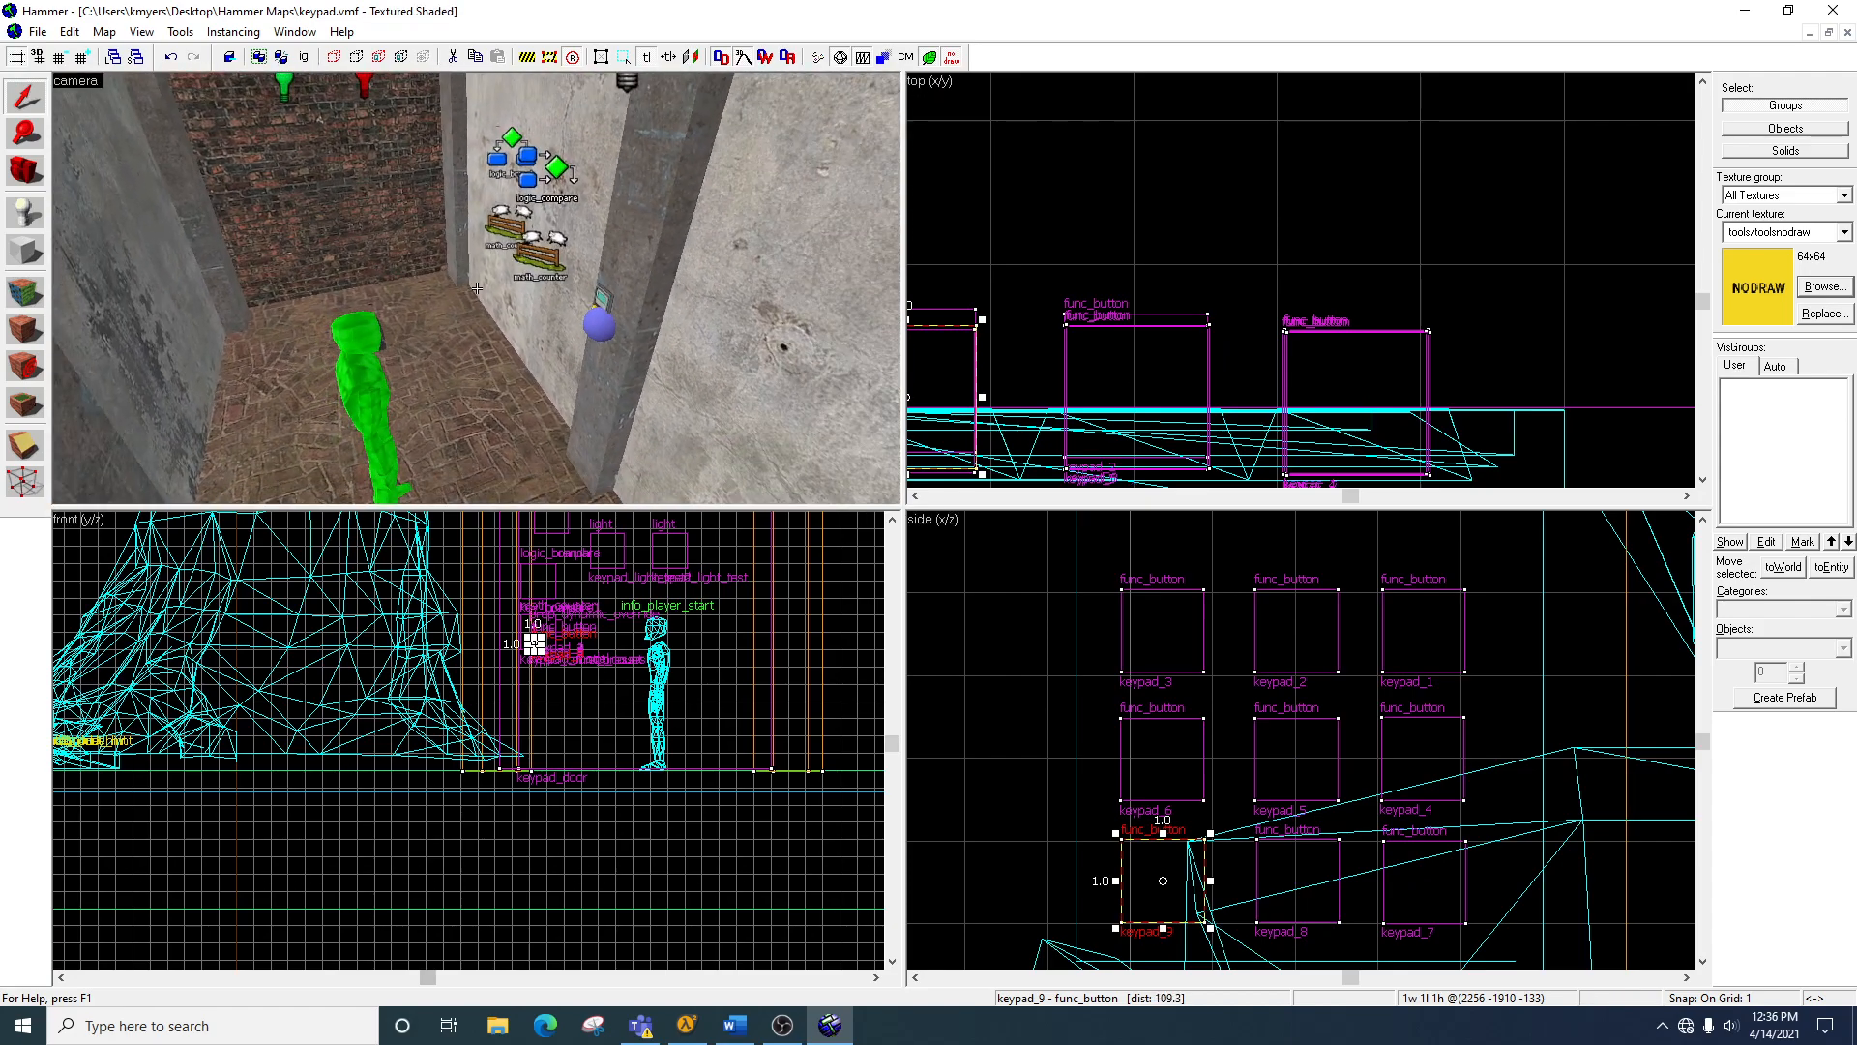
key("s")
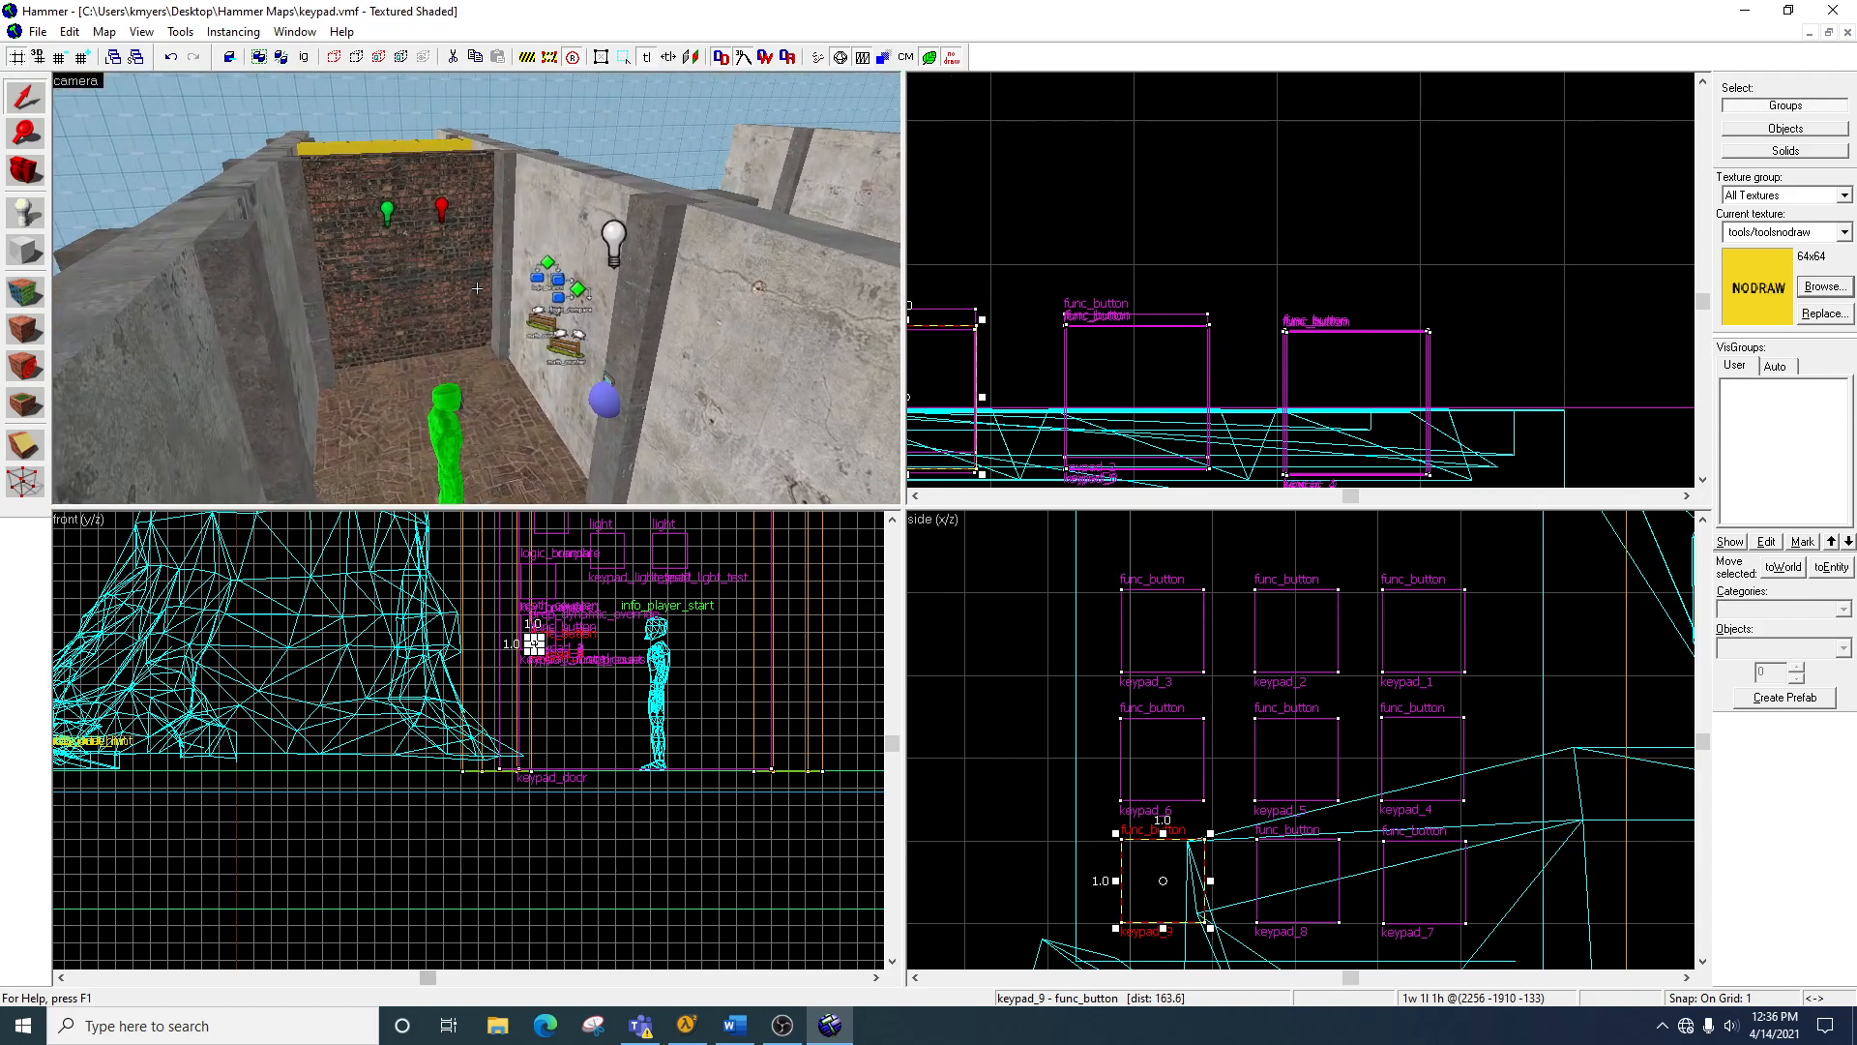
key("w")
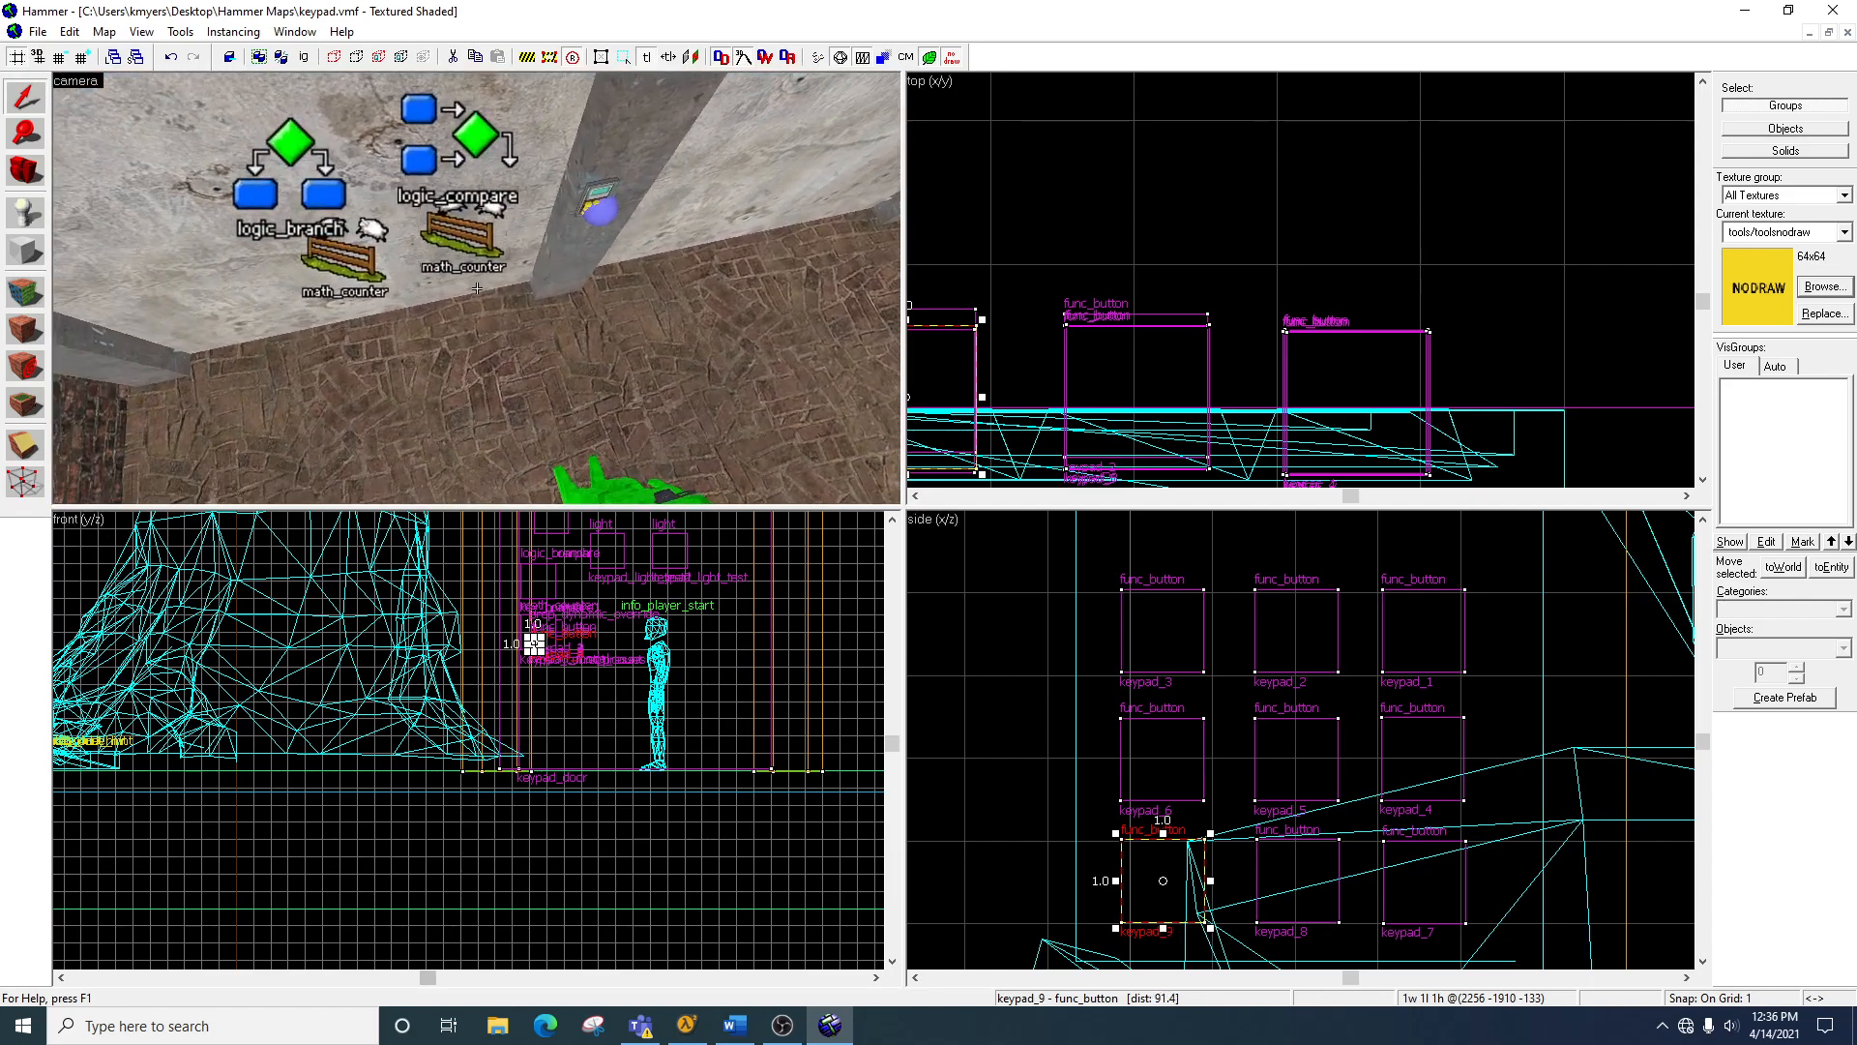
Step: Survey the keypad, the corridor and the wall with the logic entities and lights in 3D, and select the logic_branch entity
key("w")
key("s")
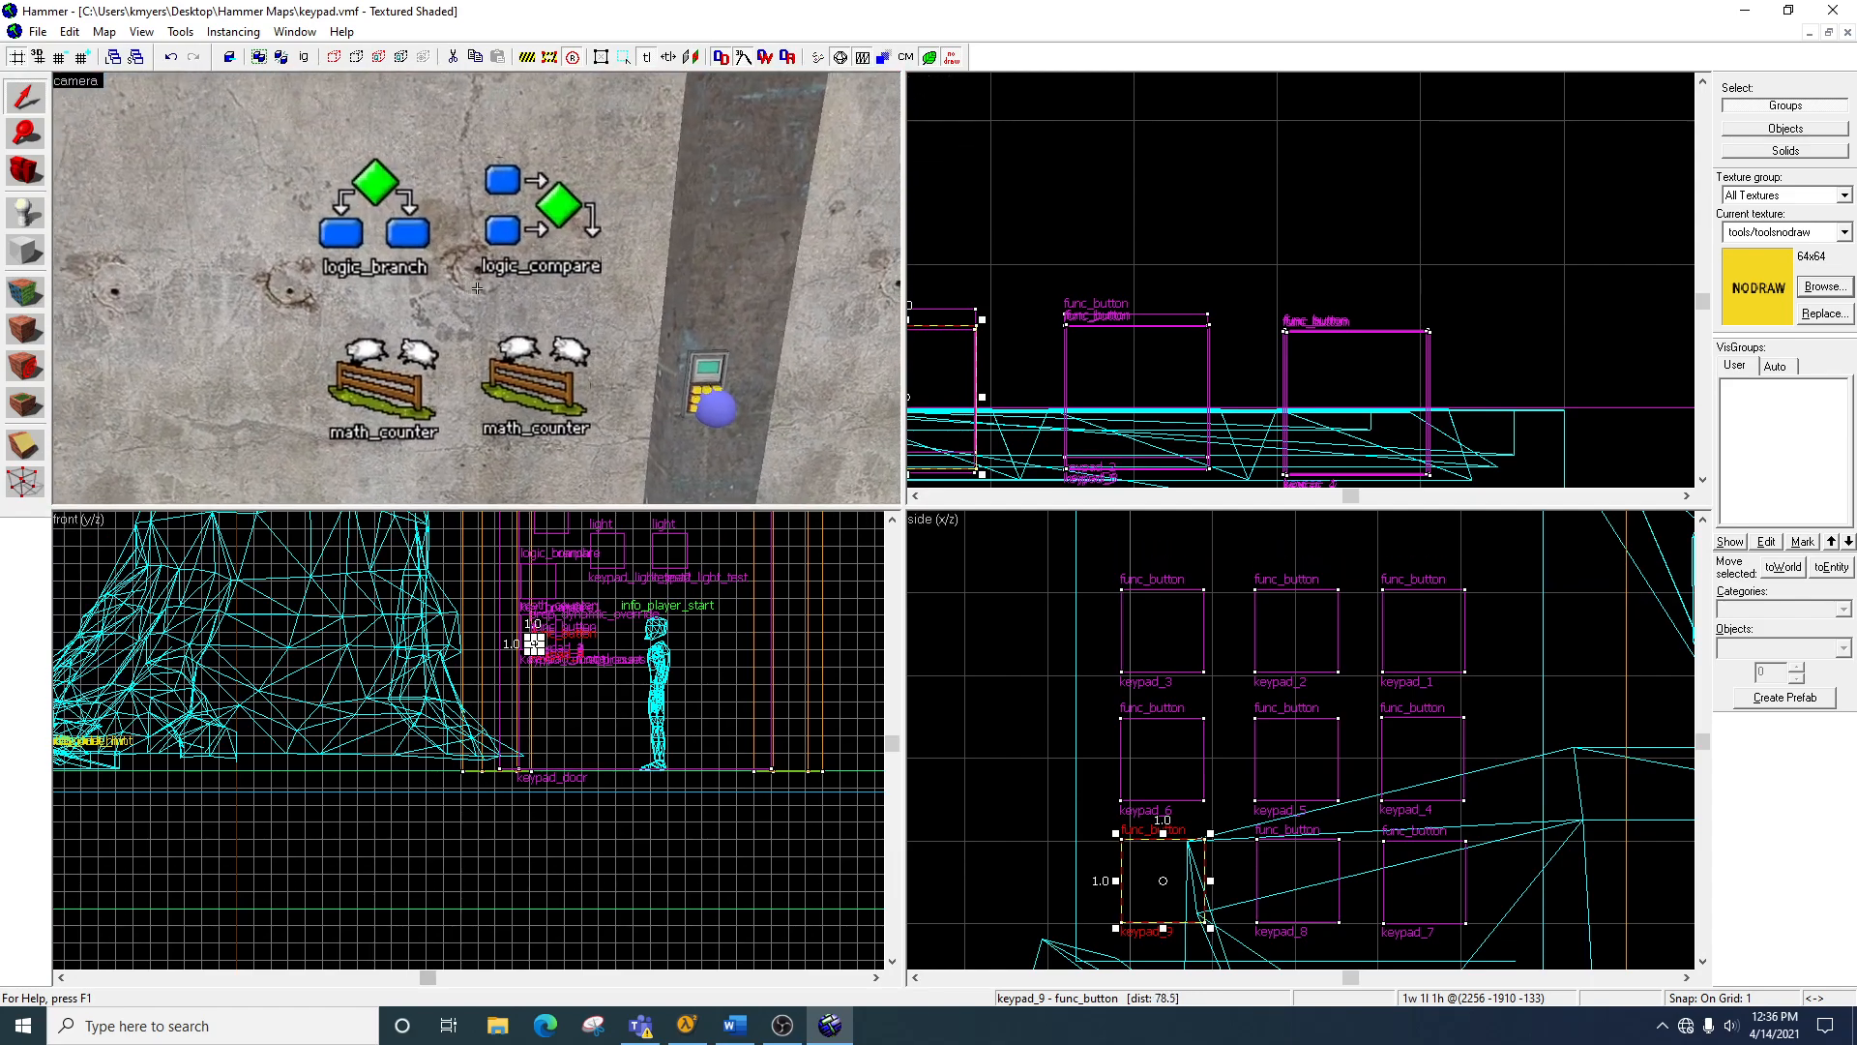
key("w")
key("w")
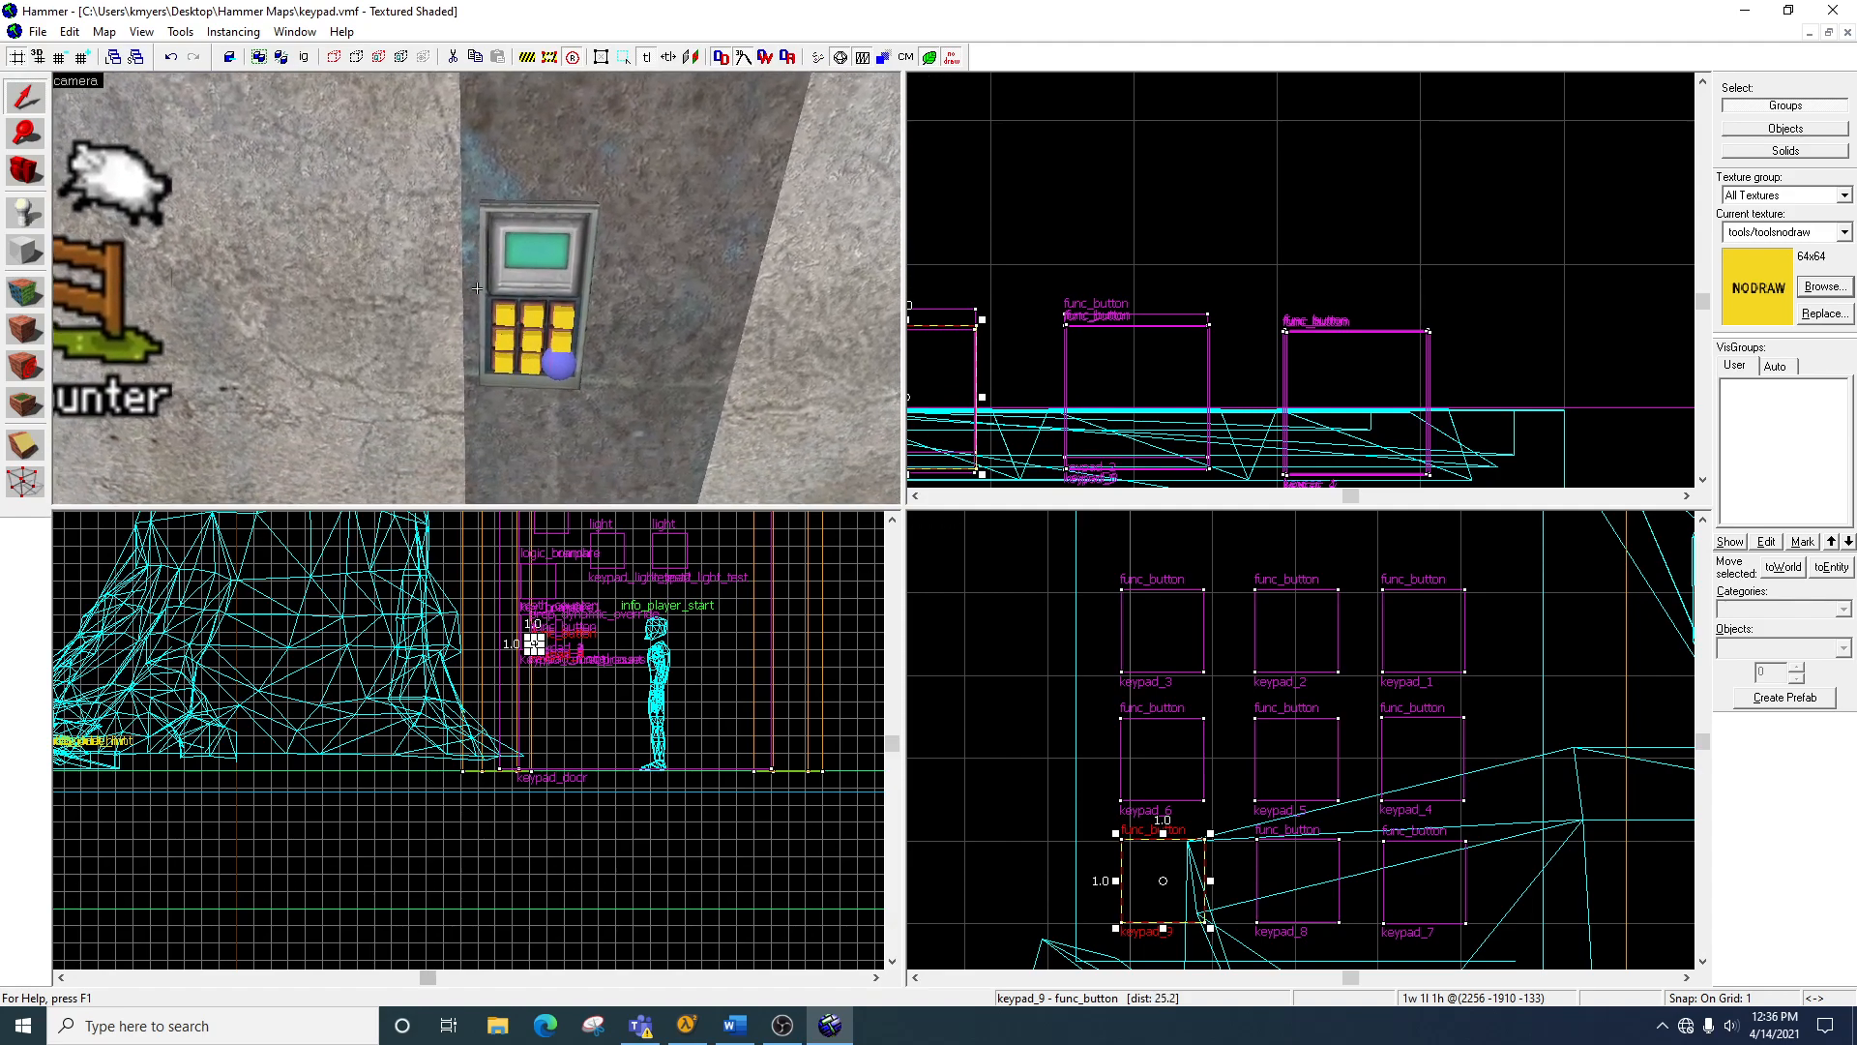
key("w")
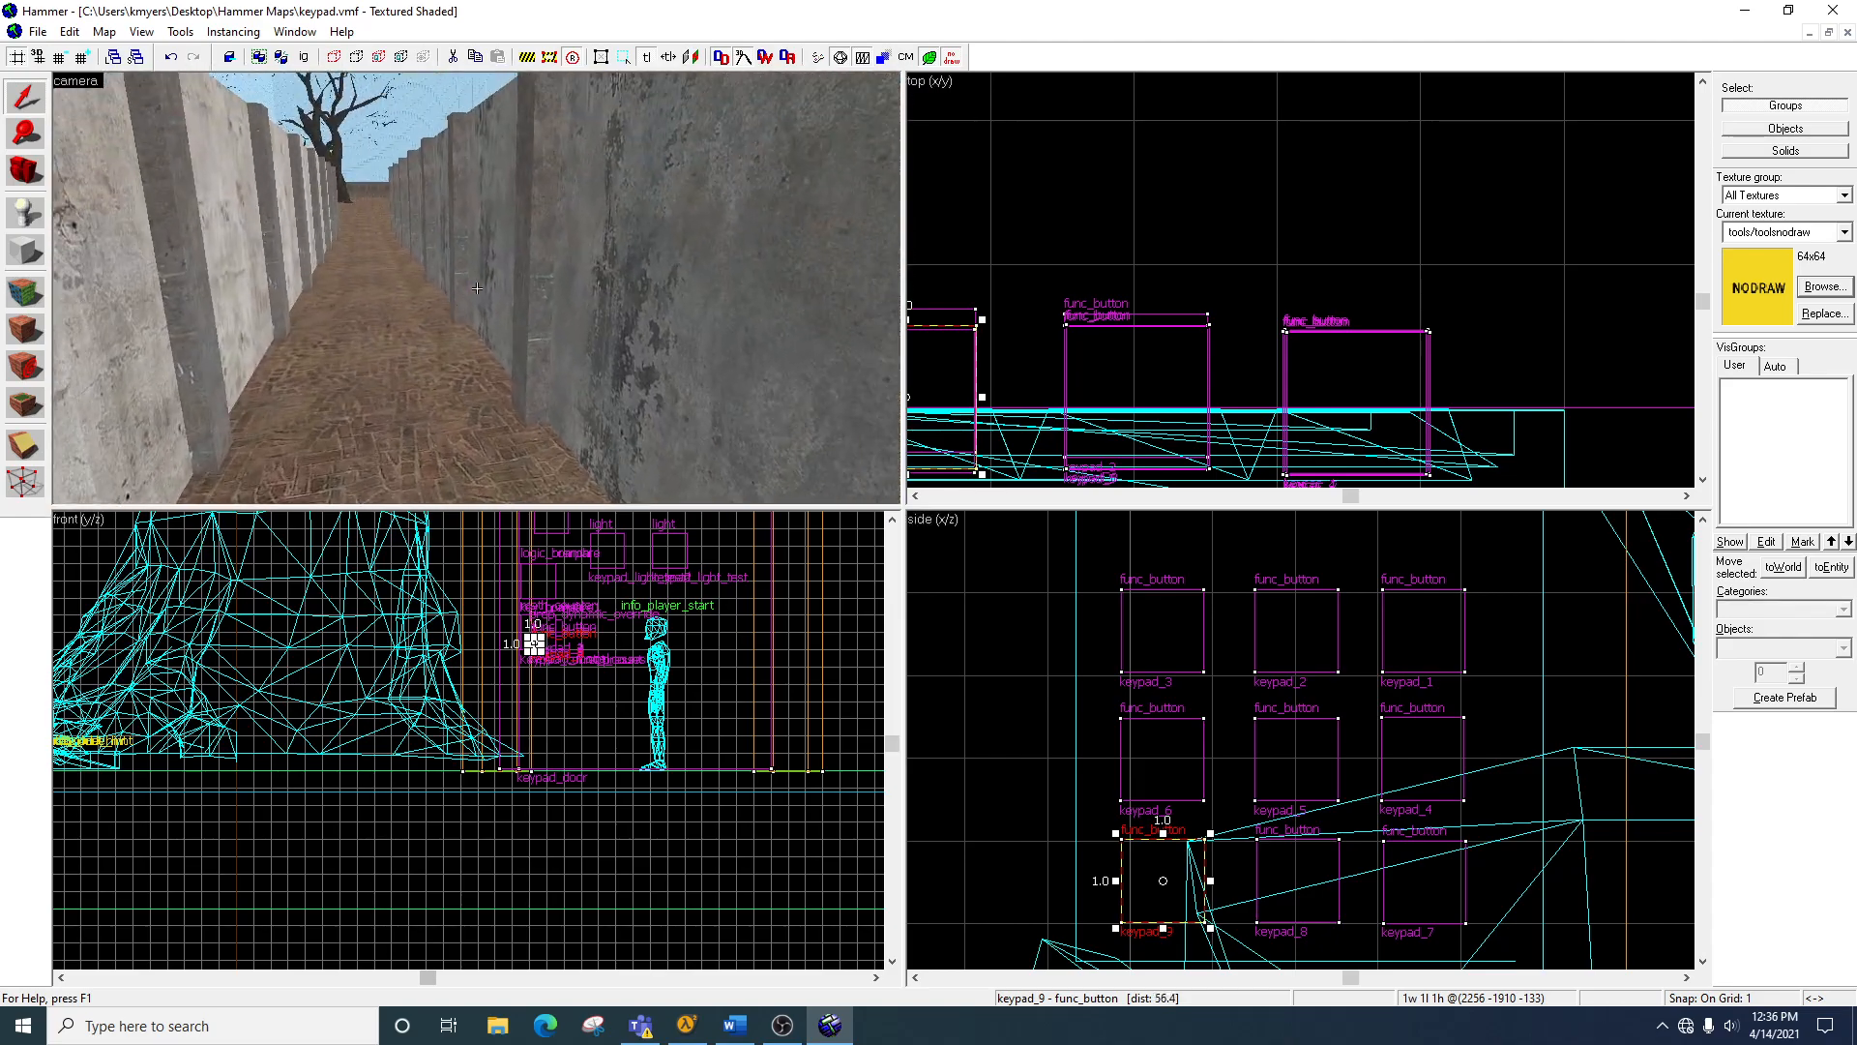
key("w")
key("w")
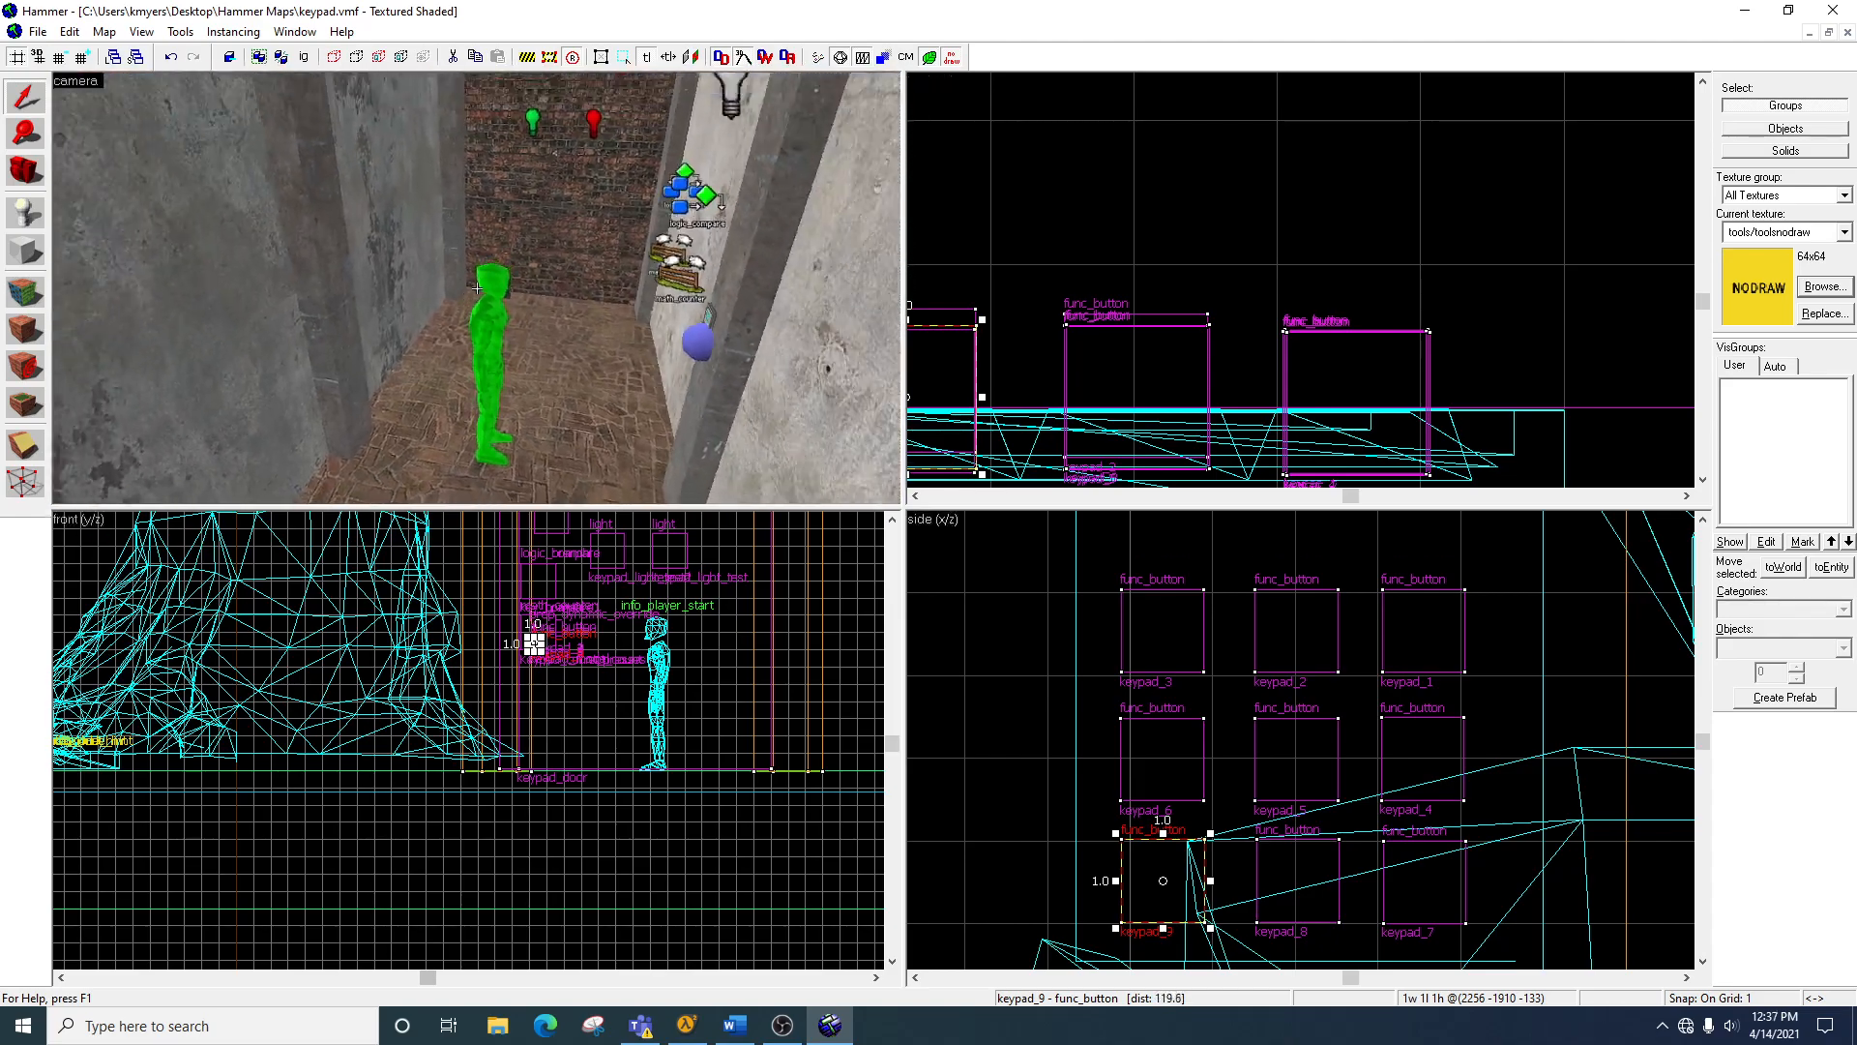
key("w")
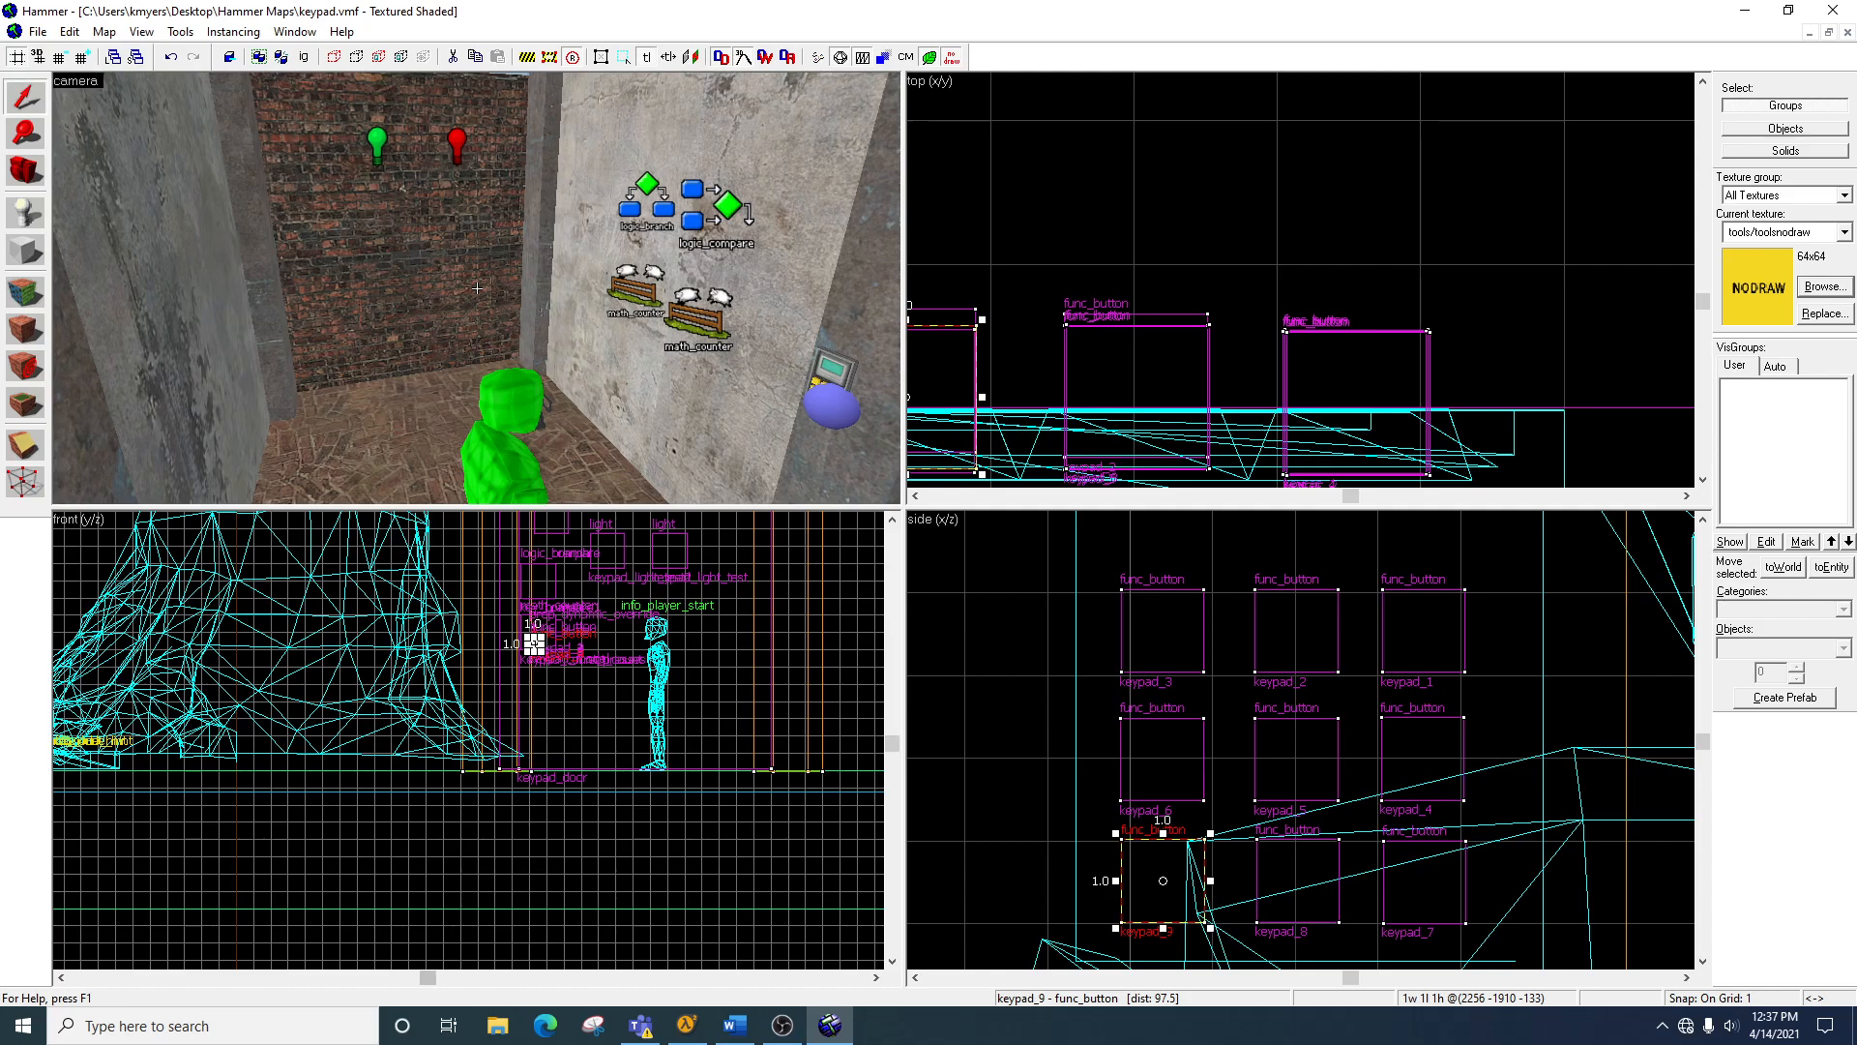
key("Right")
key("Up")
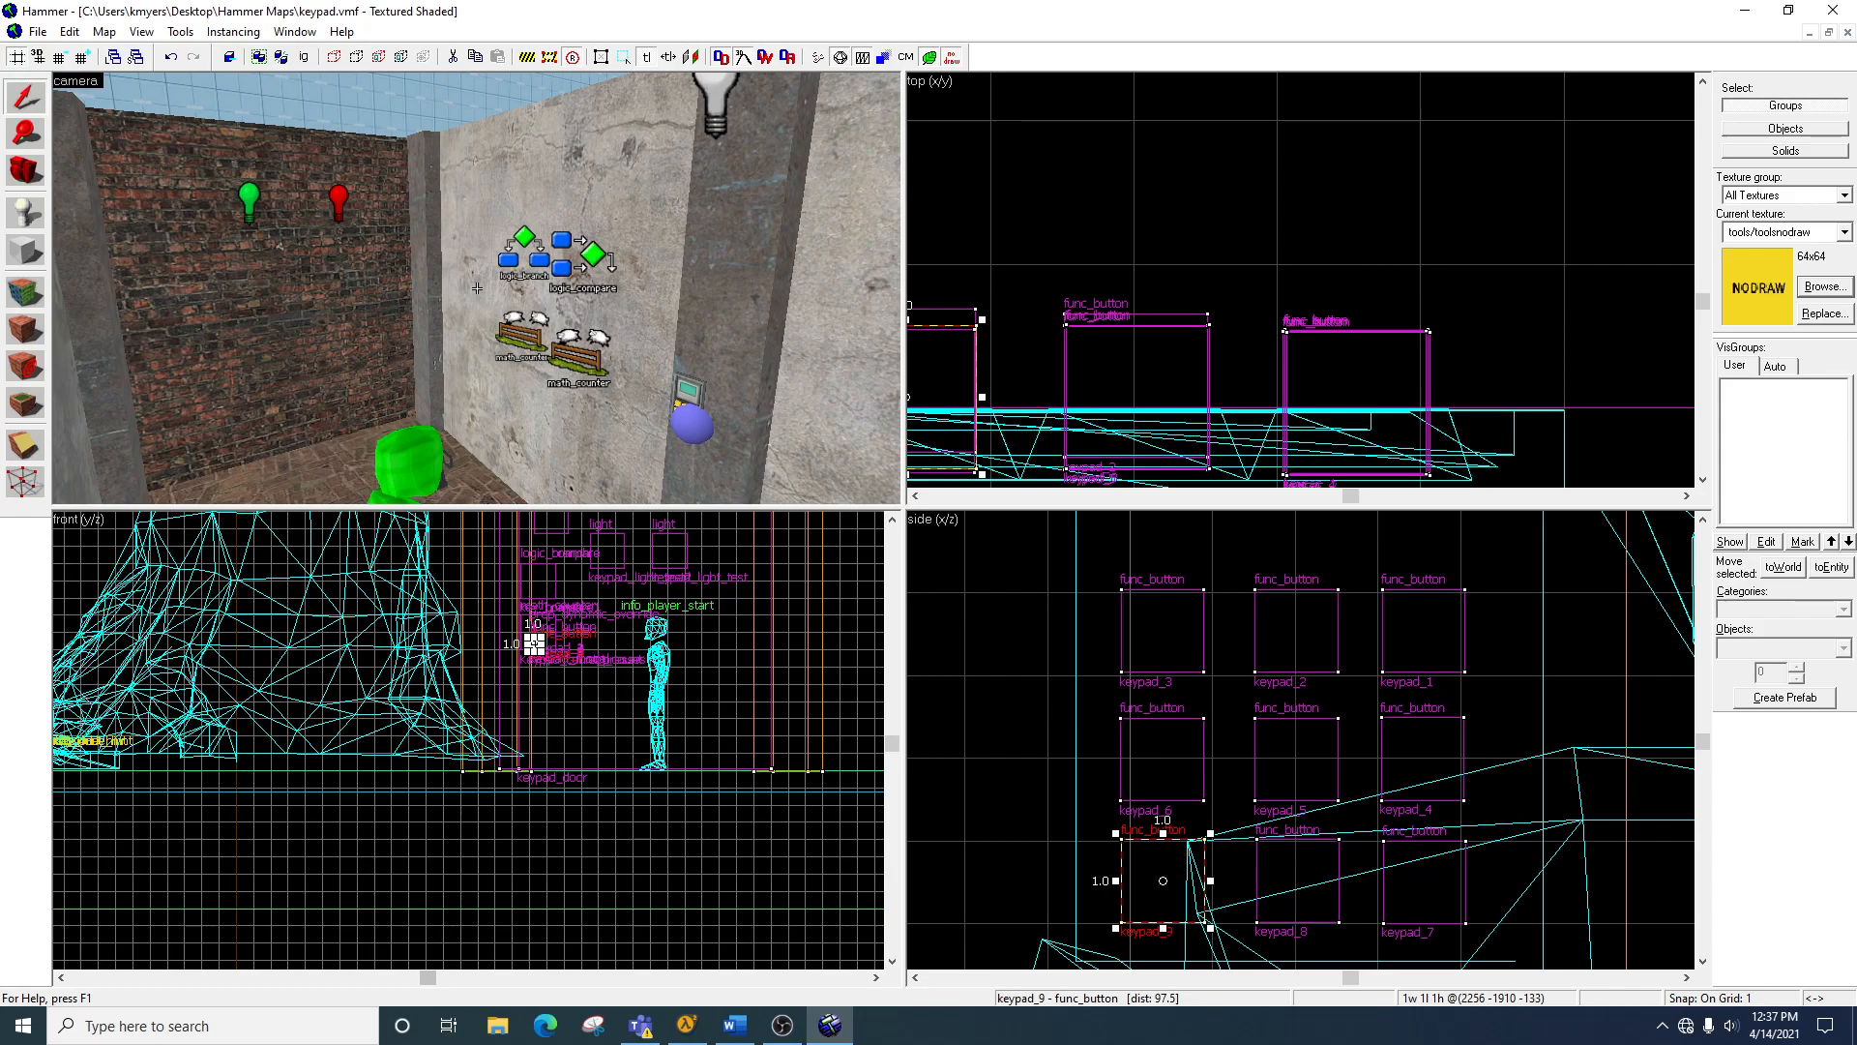
key("Right")
key("Up")
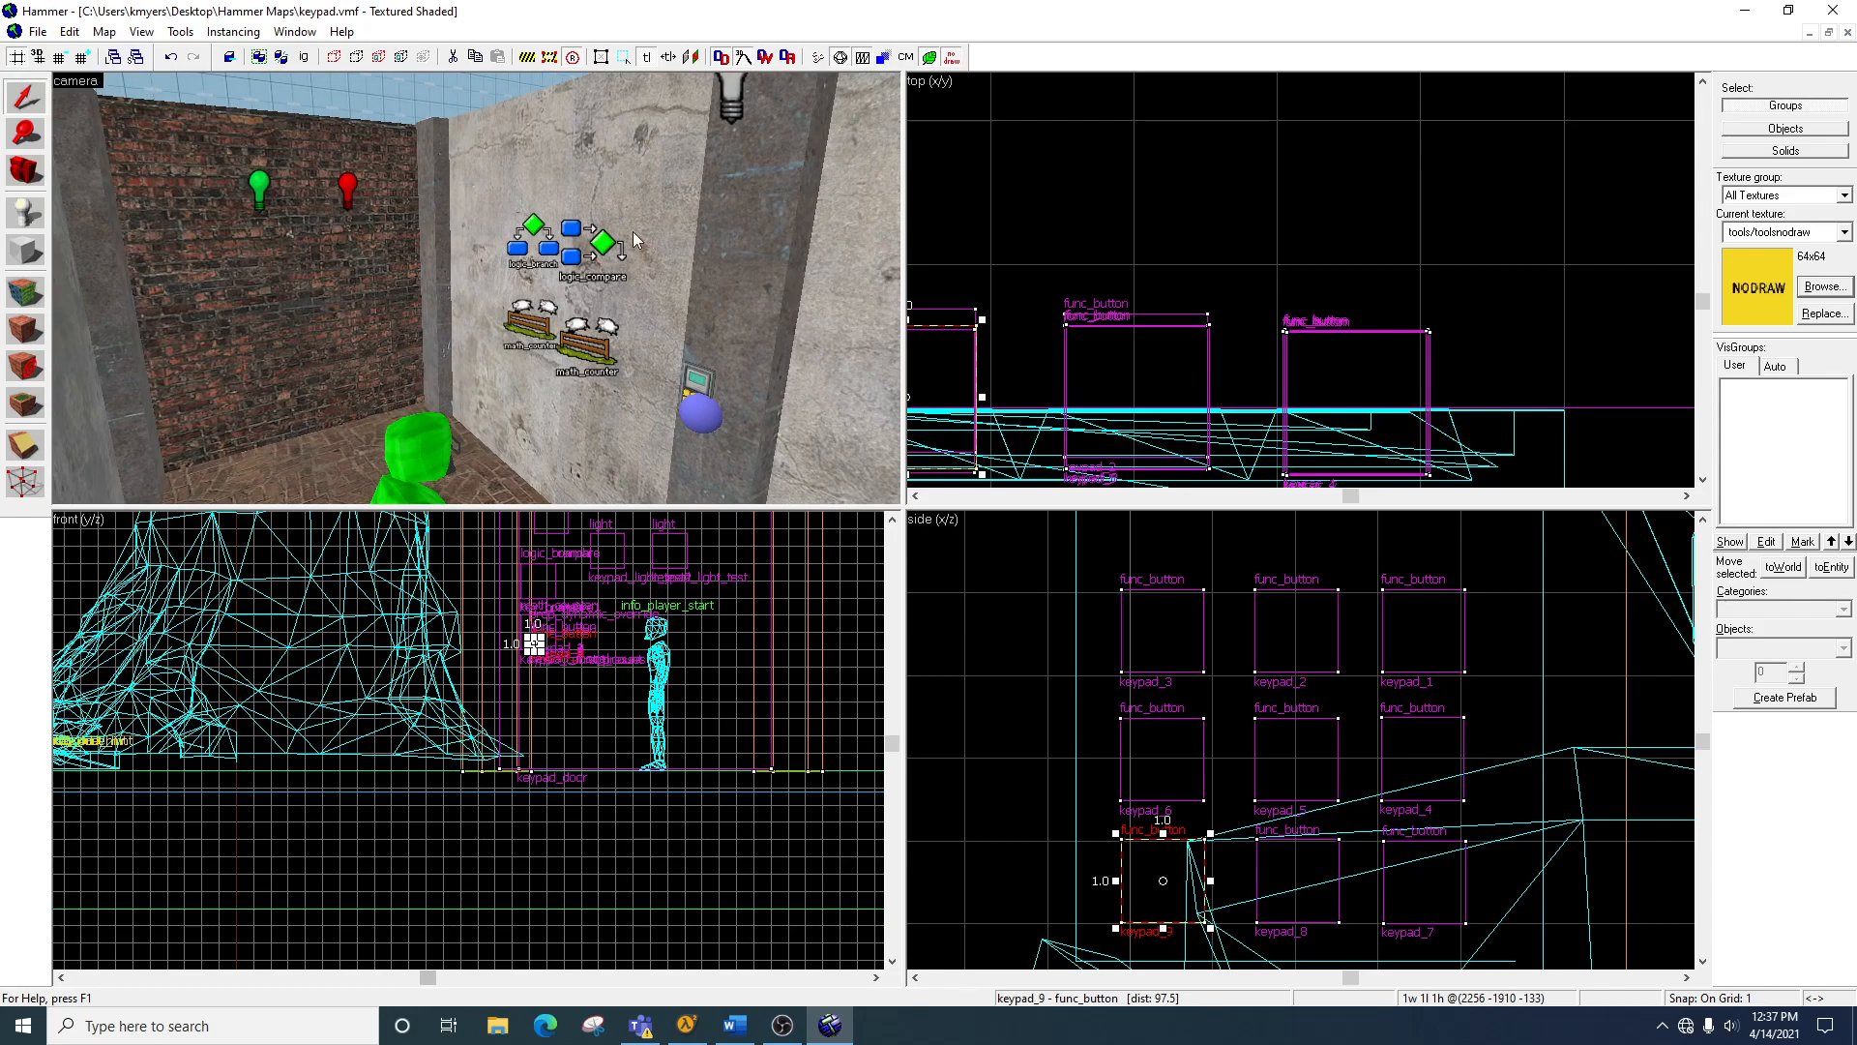
left_click(537, 226)
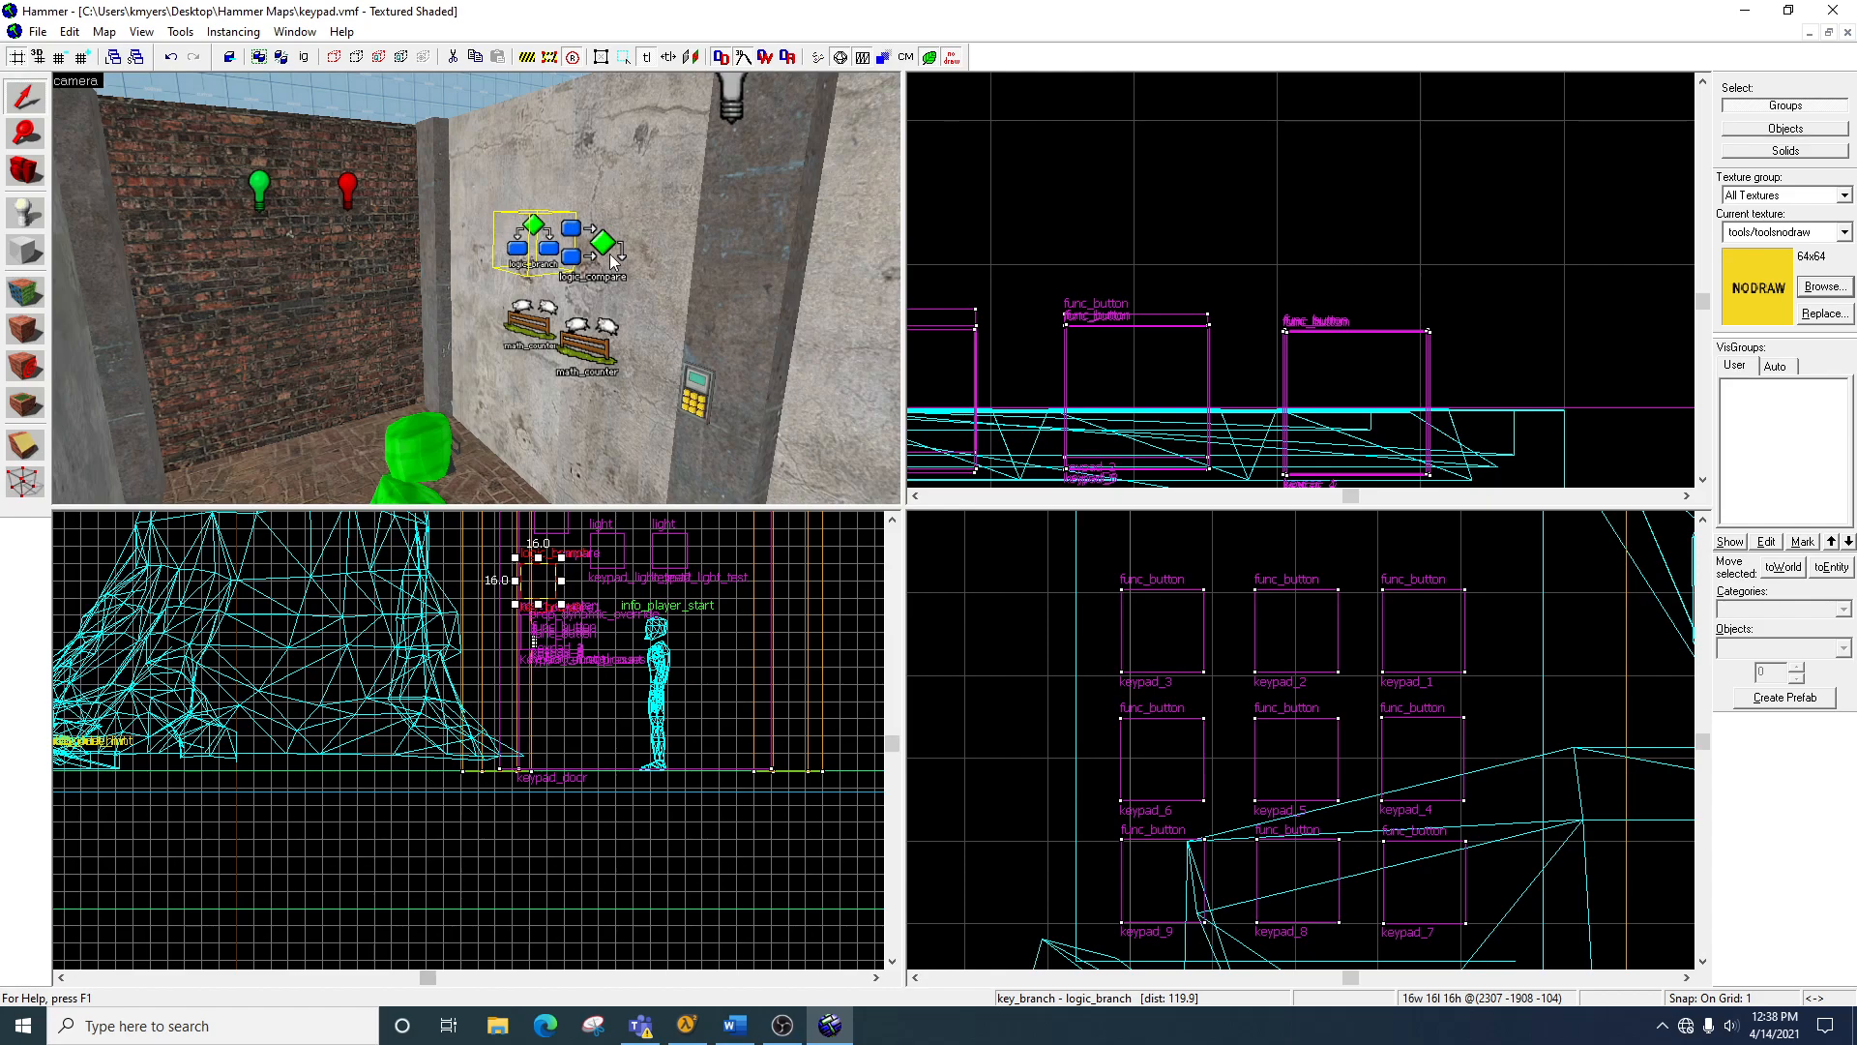
Step: Switch to the running Half-Life 2 game and restart the keypad map with the reload console command
left_click(688, 1027)
key("Up")
key("Return")
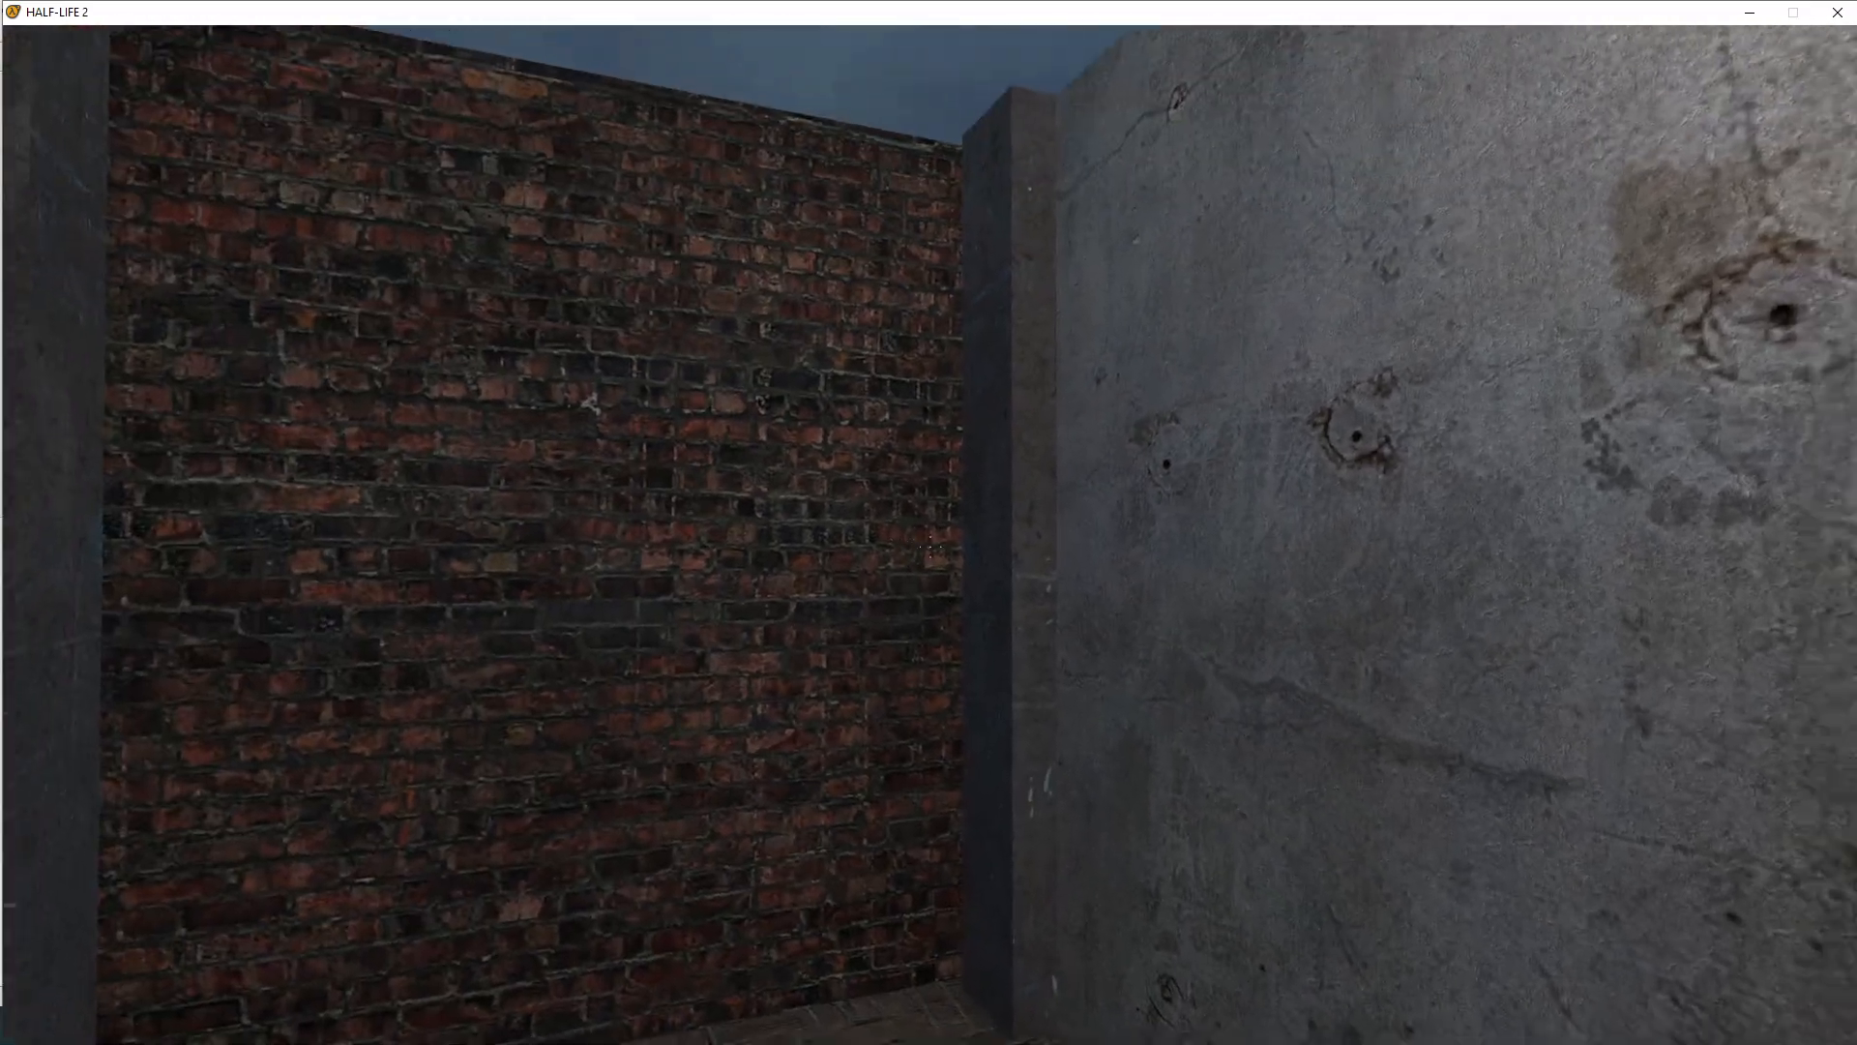
Step: Walk up to the keypad, test its number keys in the game, and open the developer console
key("w")
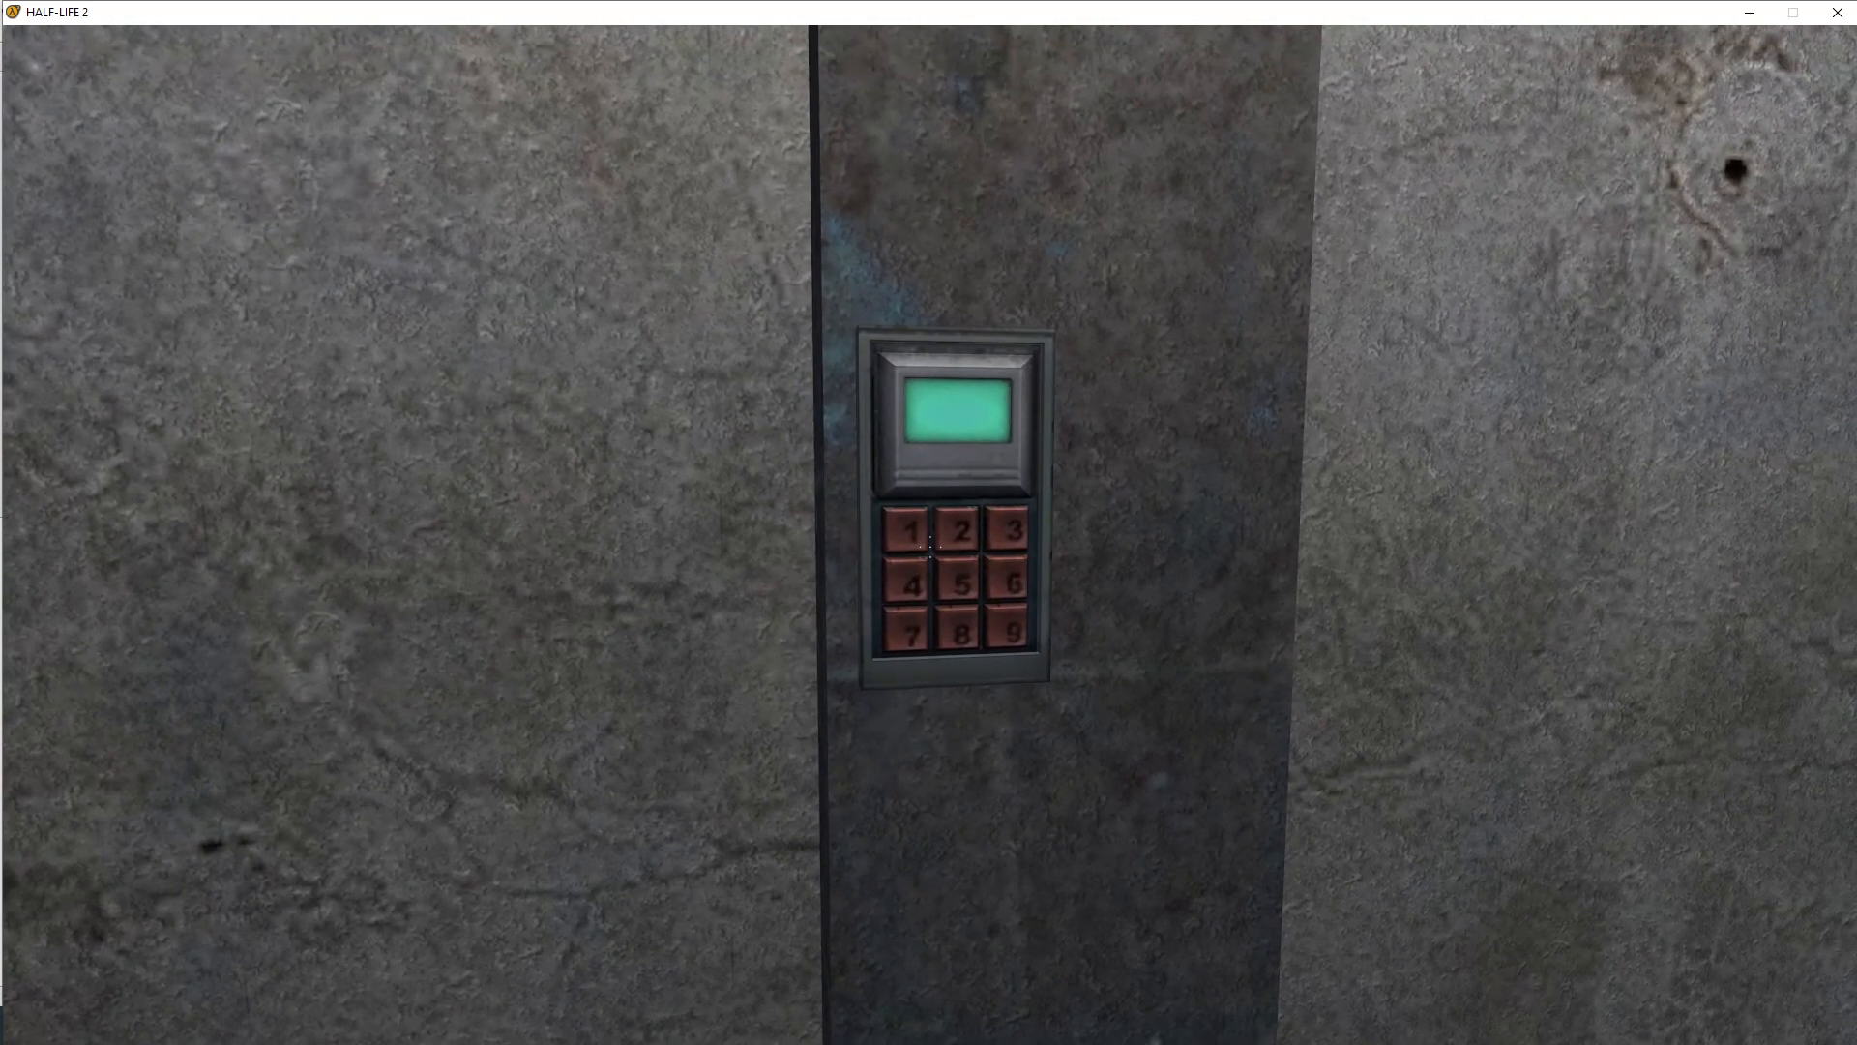
key("e")
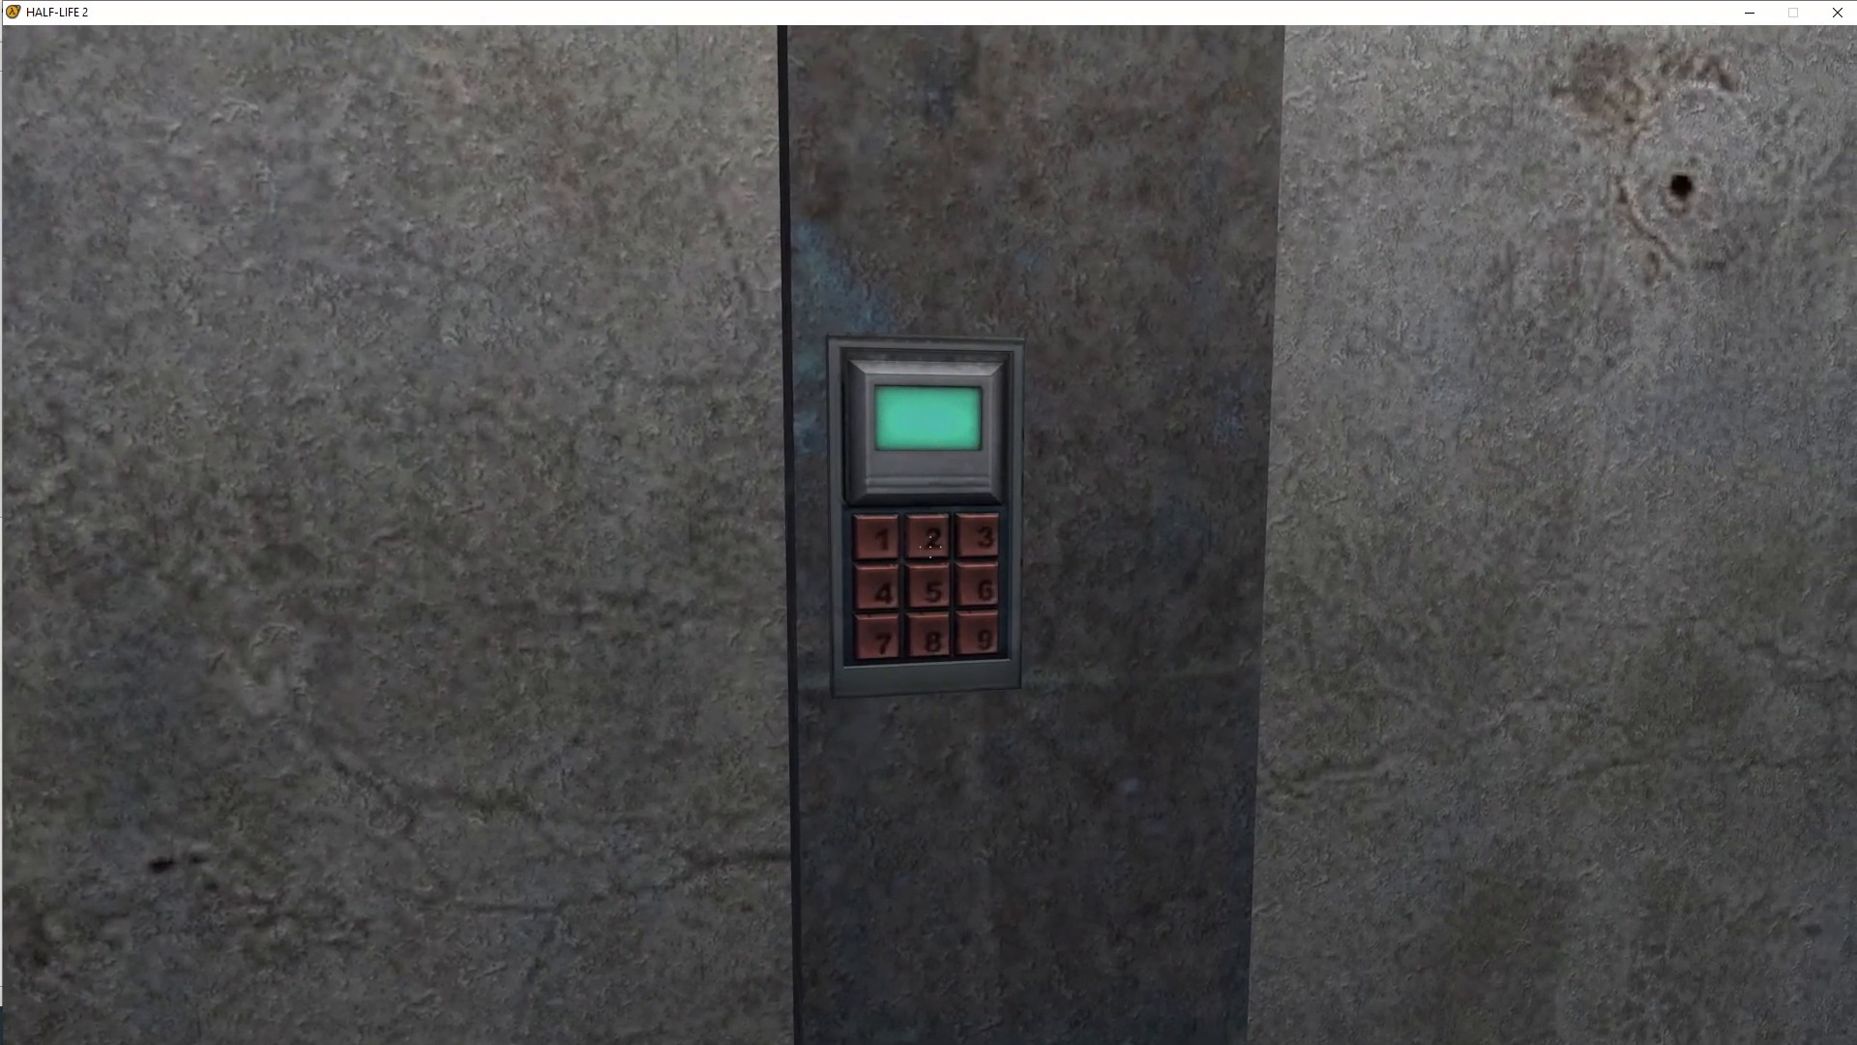
key("e")
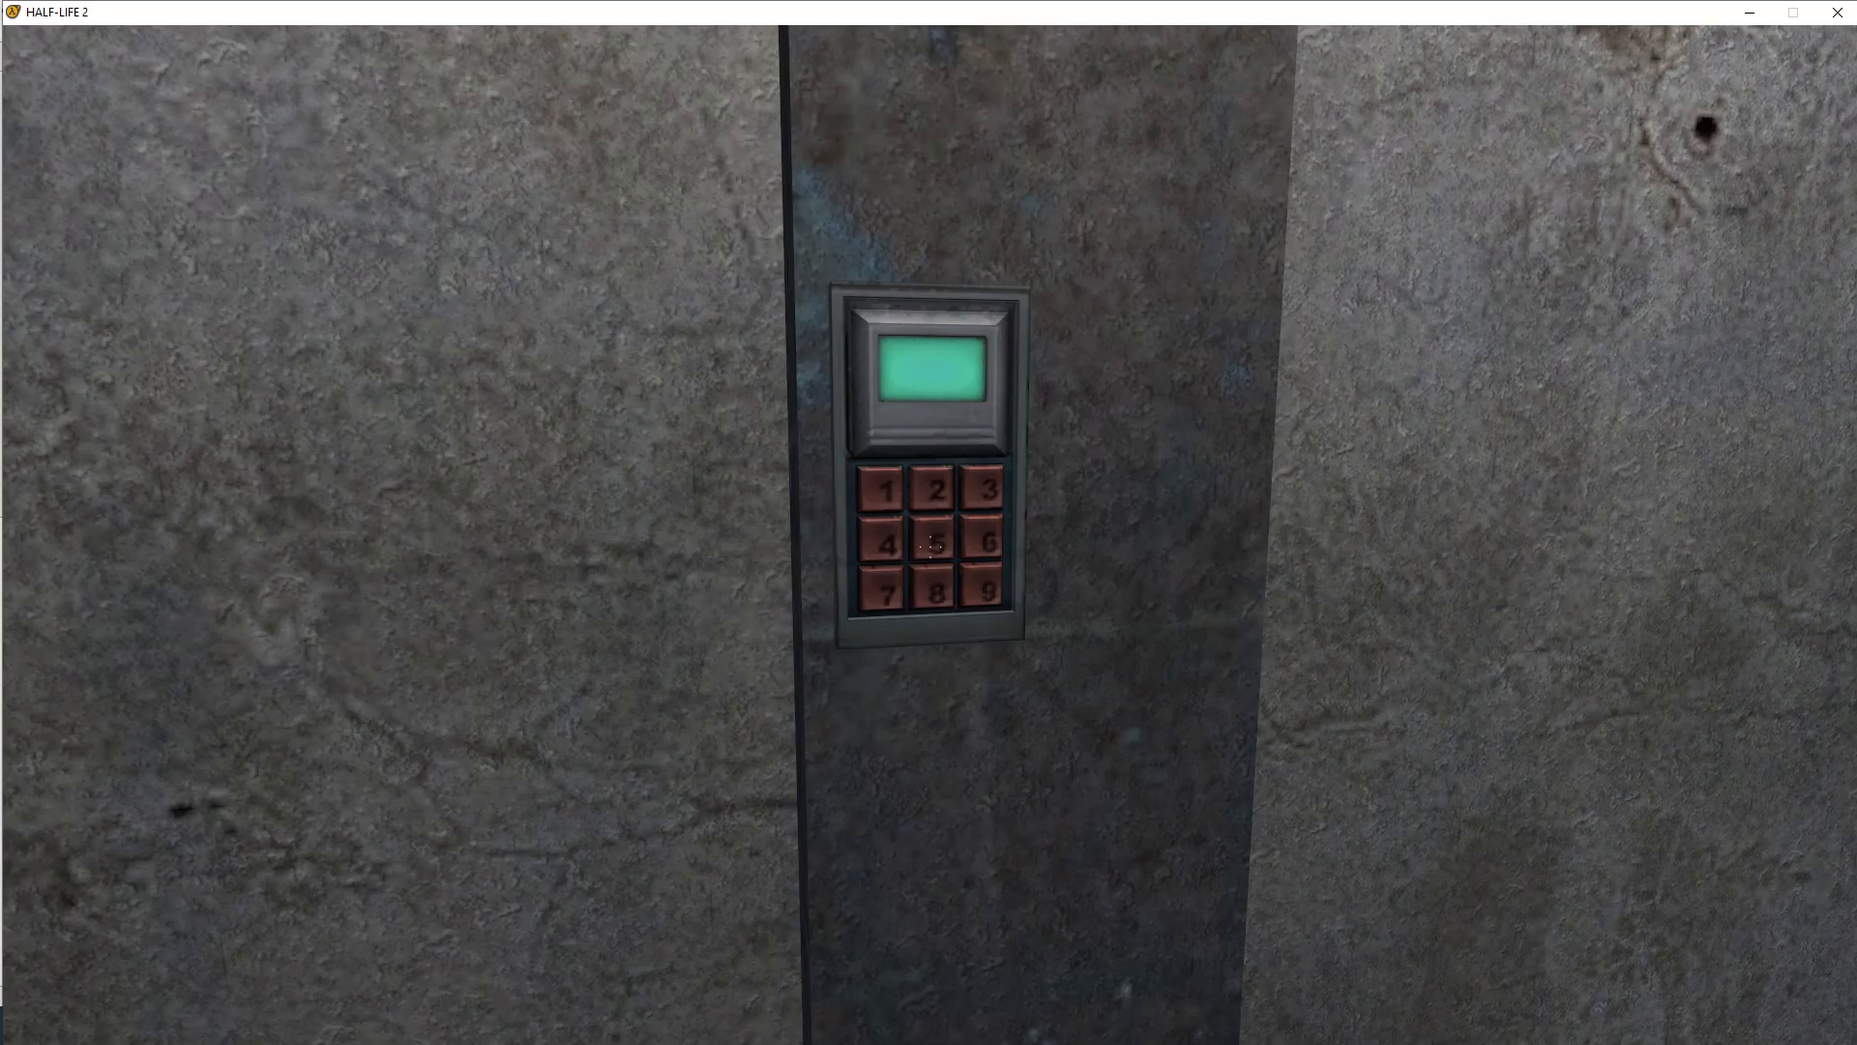
key("grave")
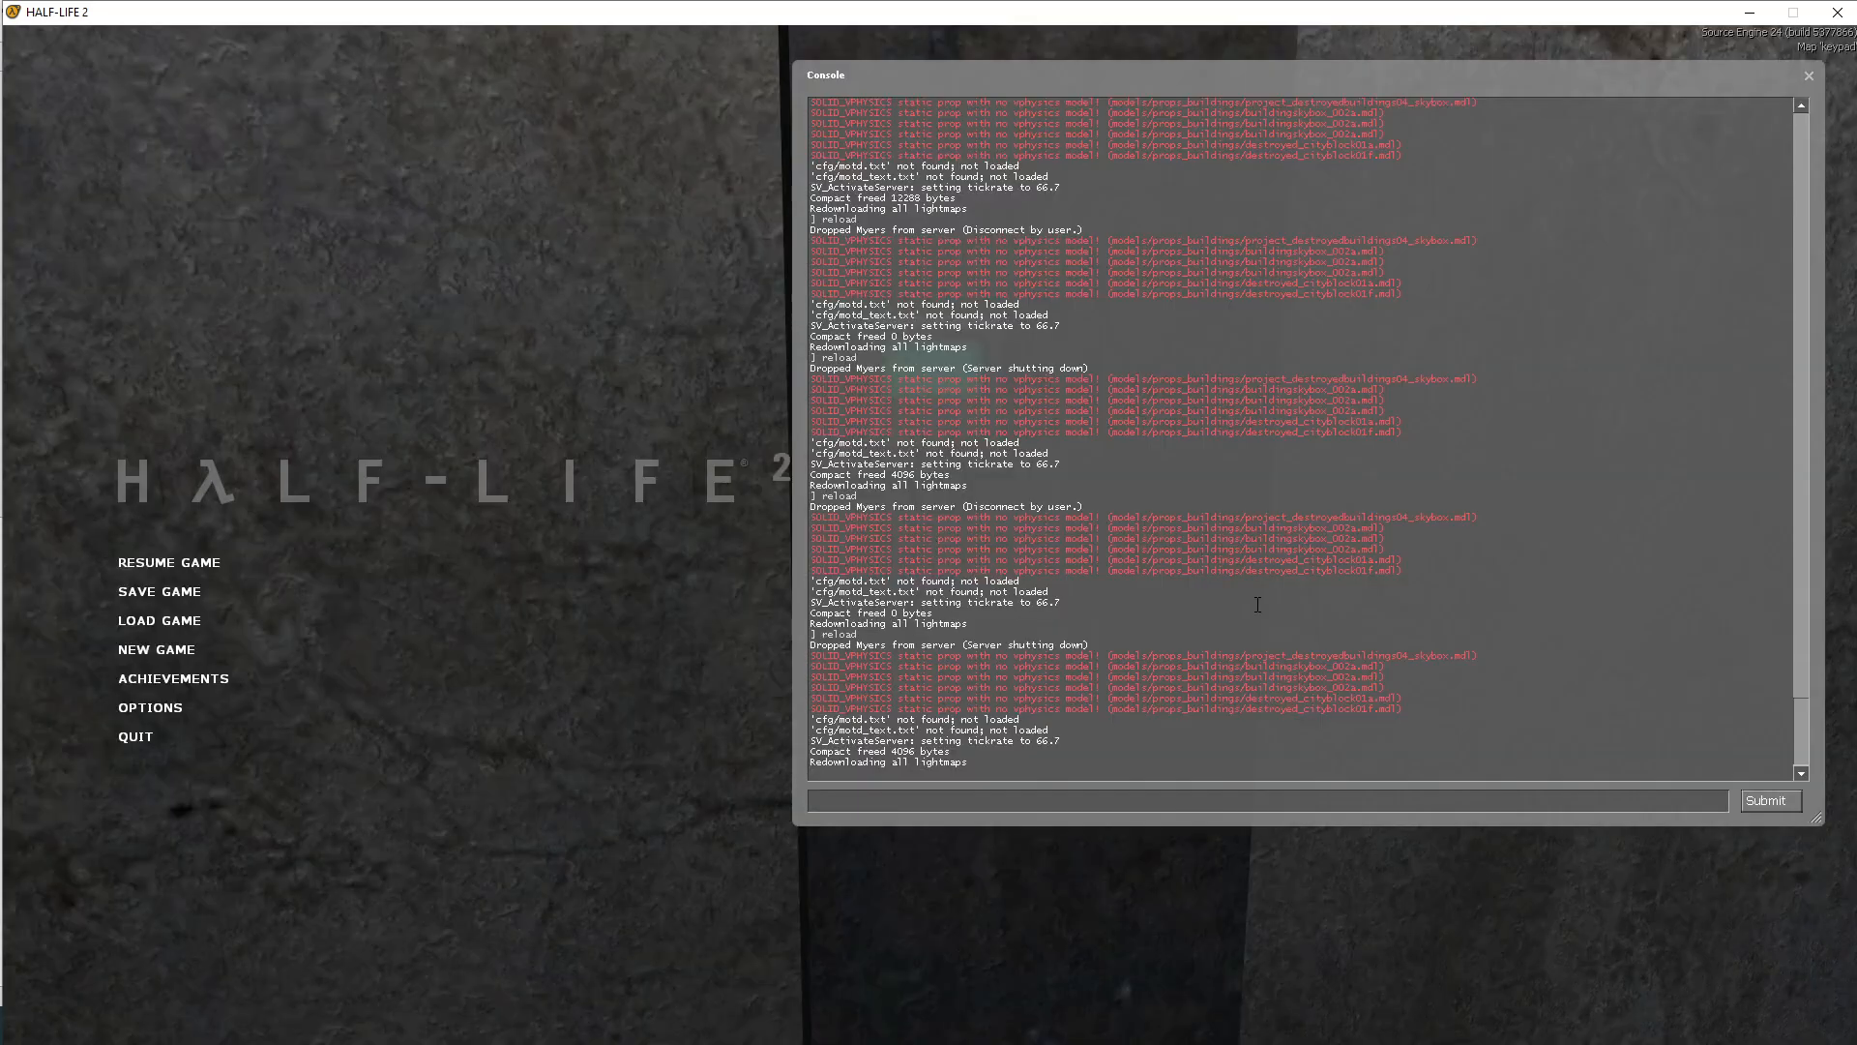